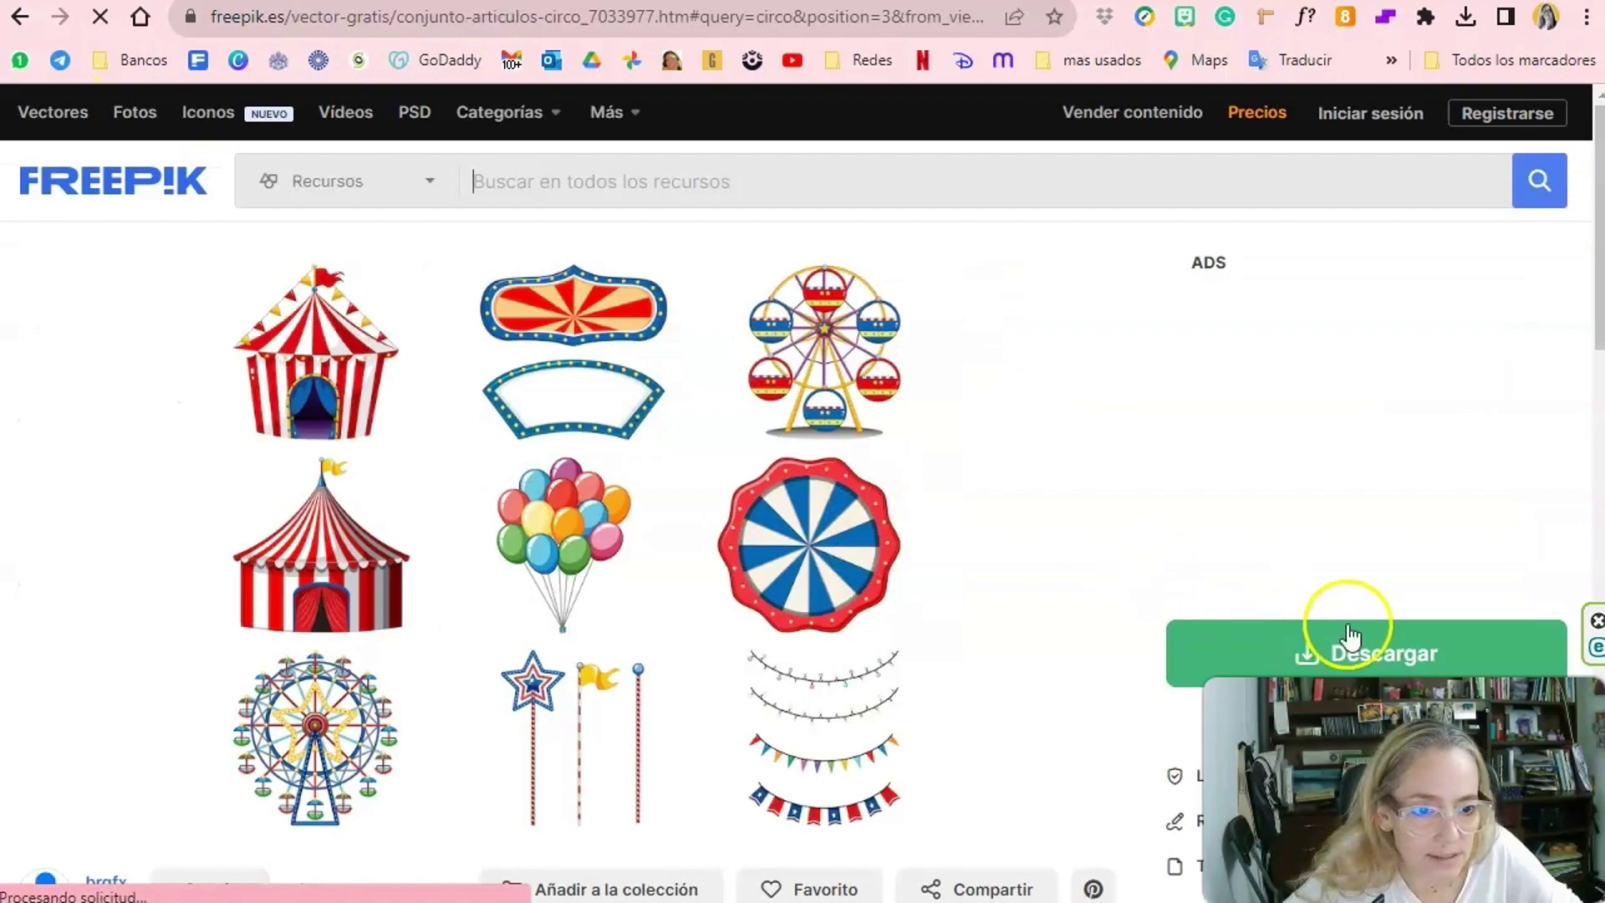
Show Chrome's recent downloads, listing conjunto-articulos-circo.zip (5.6 MB) from Freepik.
scroll(502, 514, down, 3)
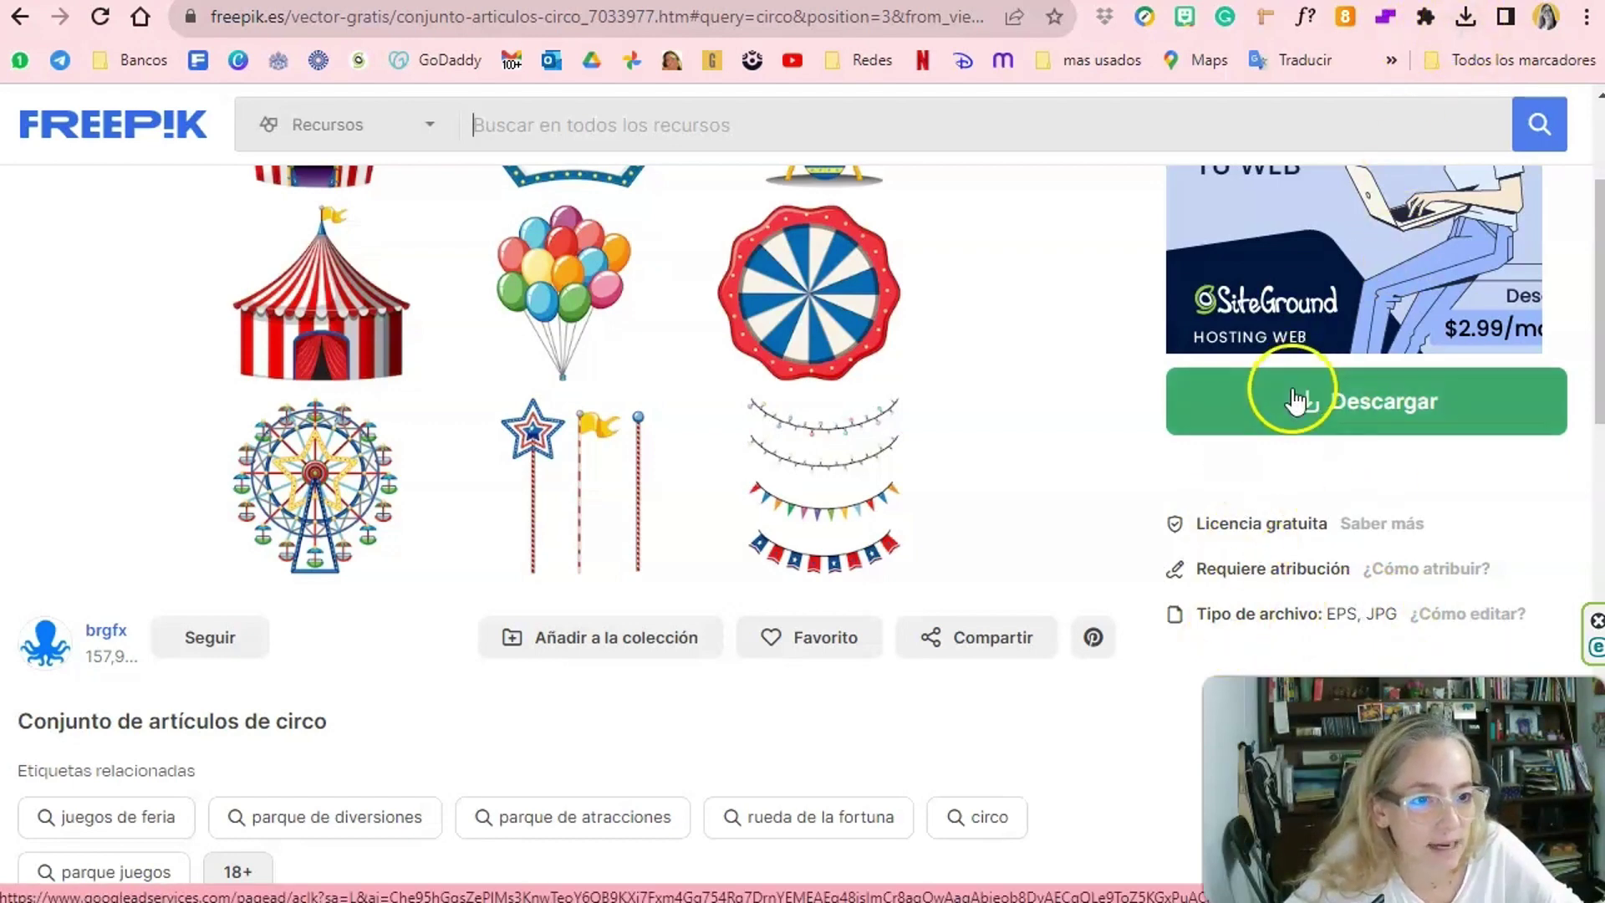
click(1465, 18)
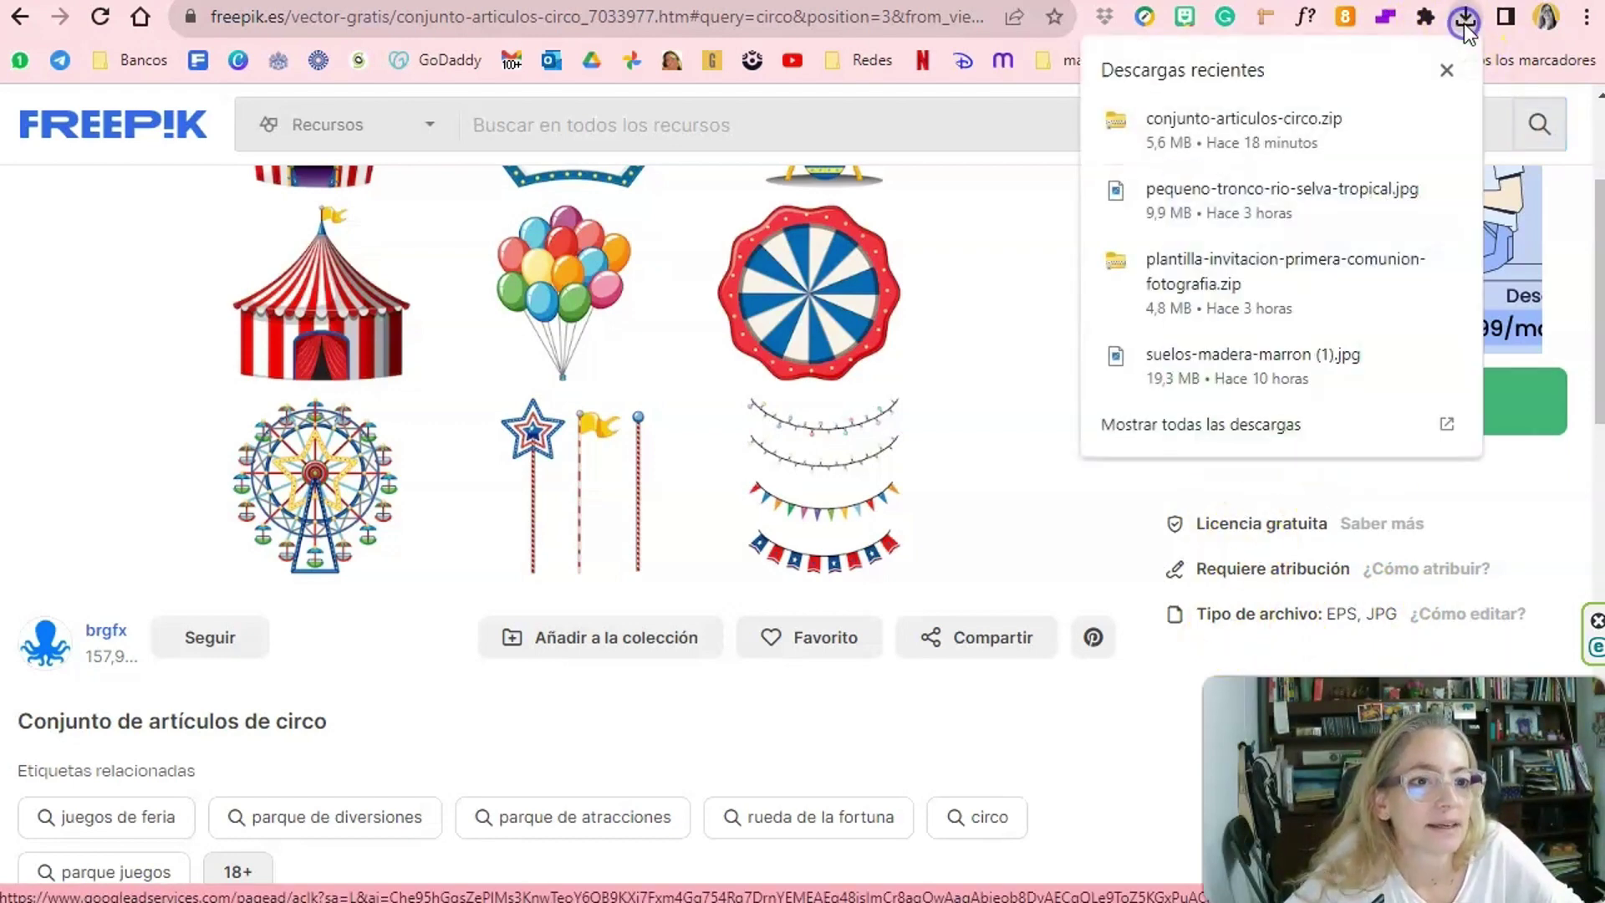
Extract conjunto-articulos-circo.zip in Downloads, then bring up options for the 40810 EPS file.
click(1411, 121)
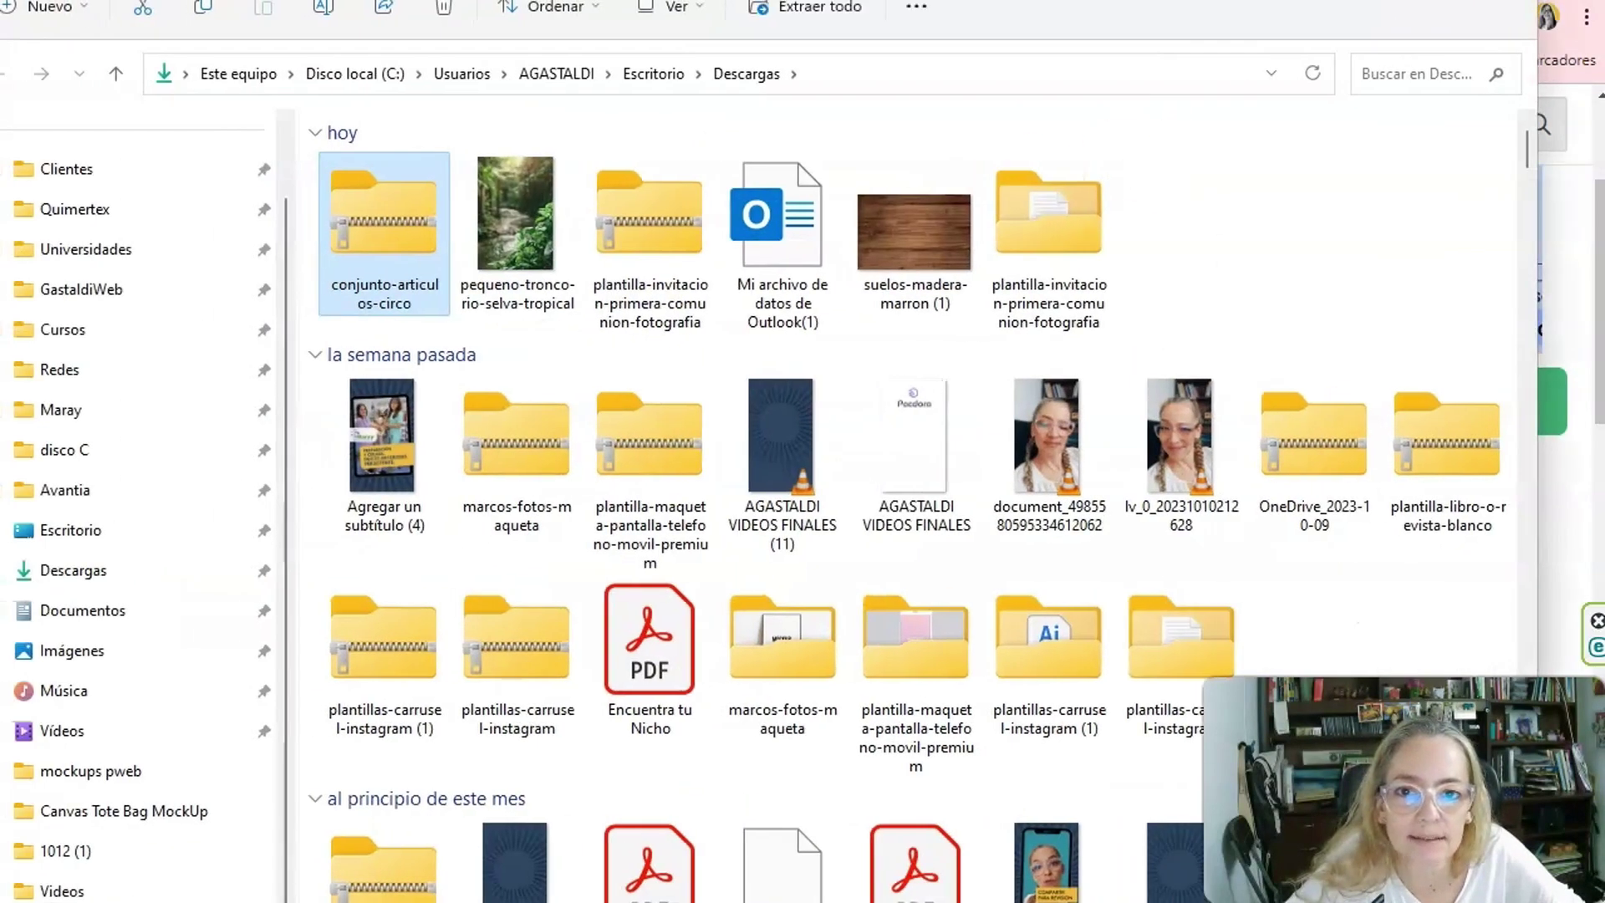
right_click(393, 244)
click(476, 487)
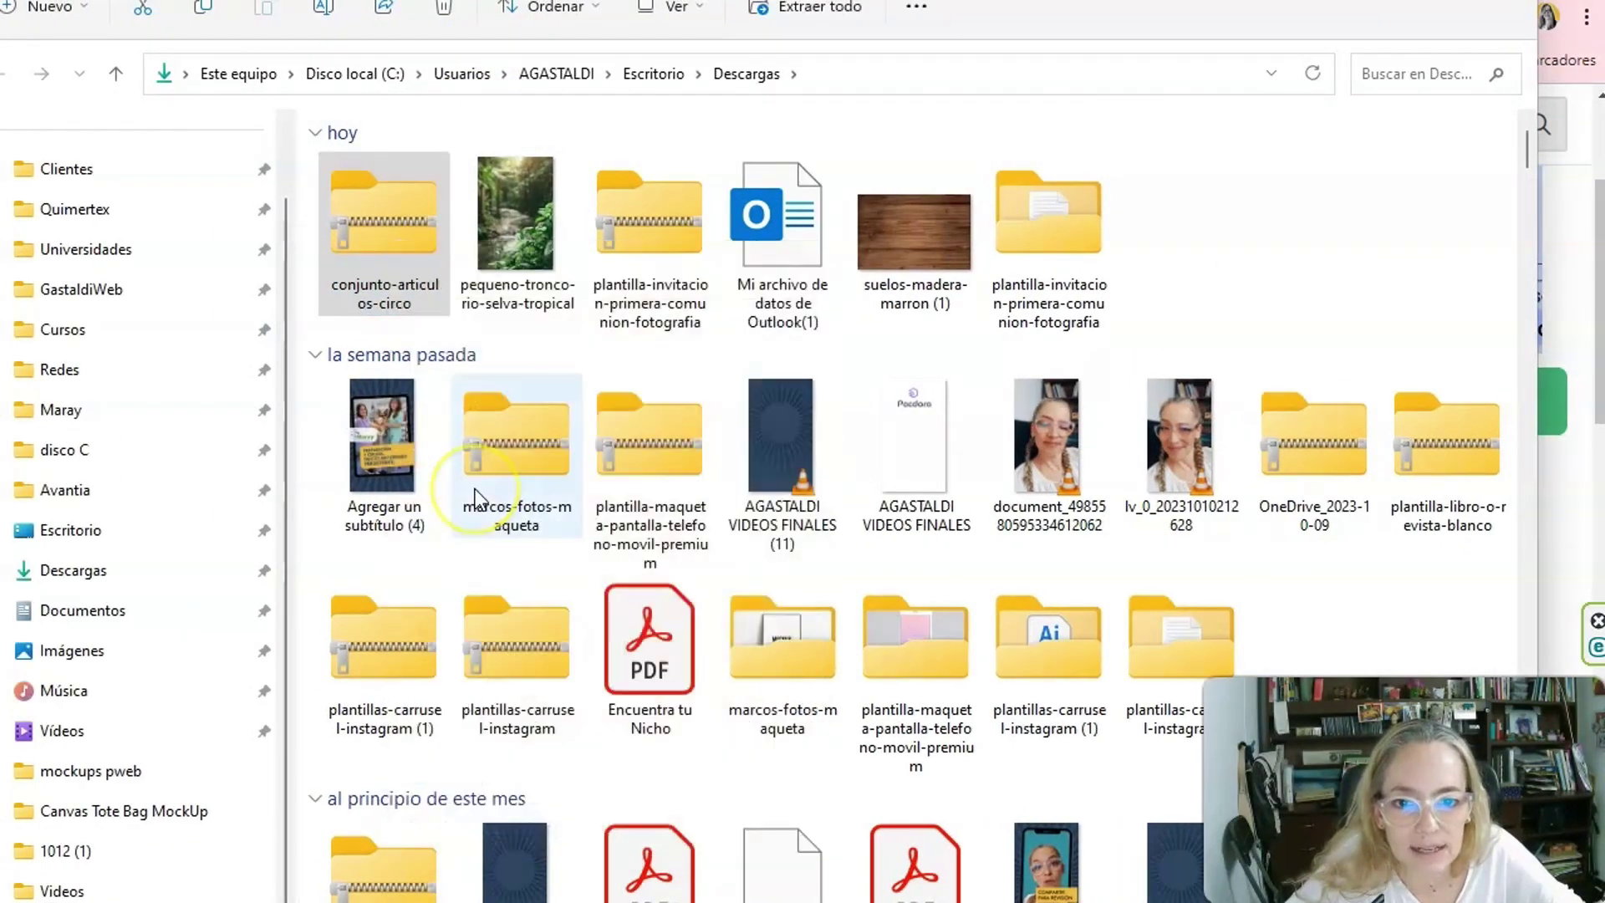
key(Return)
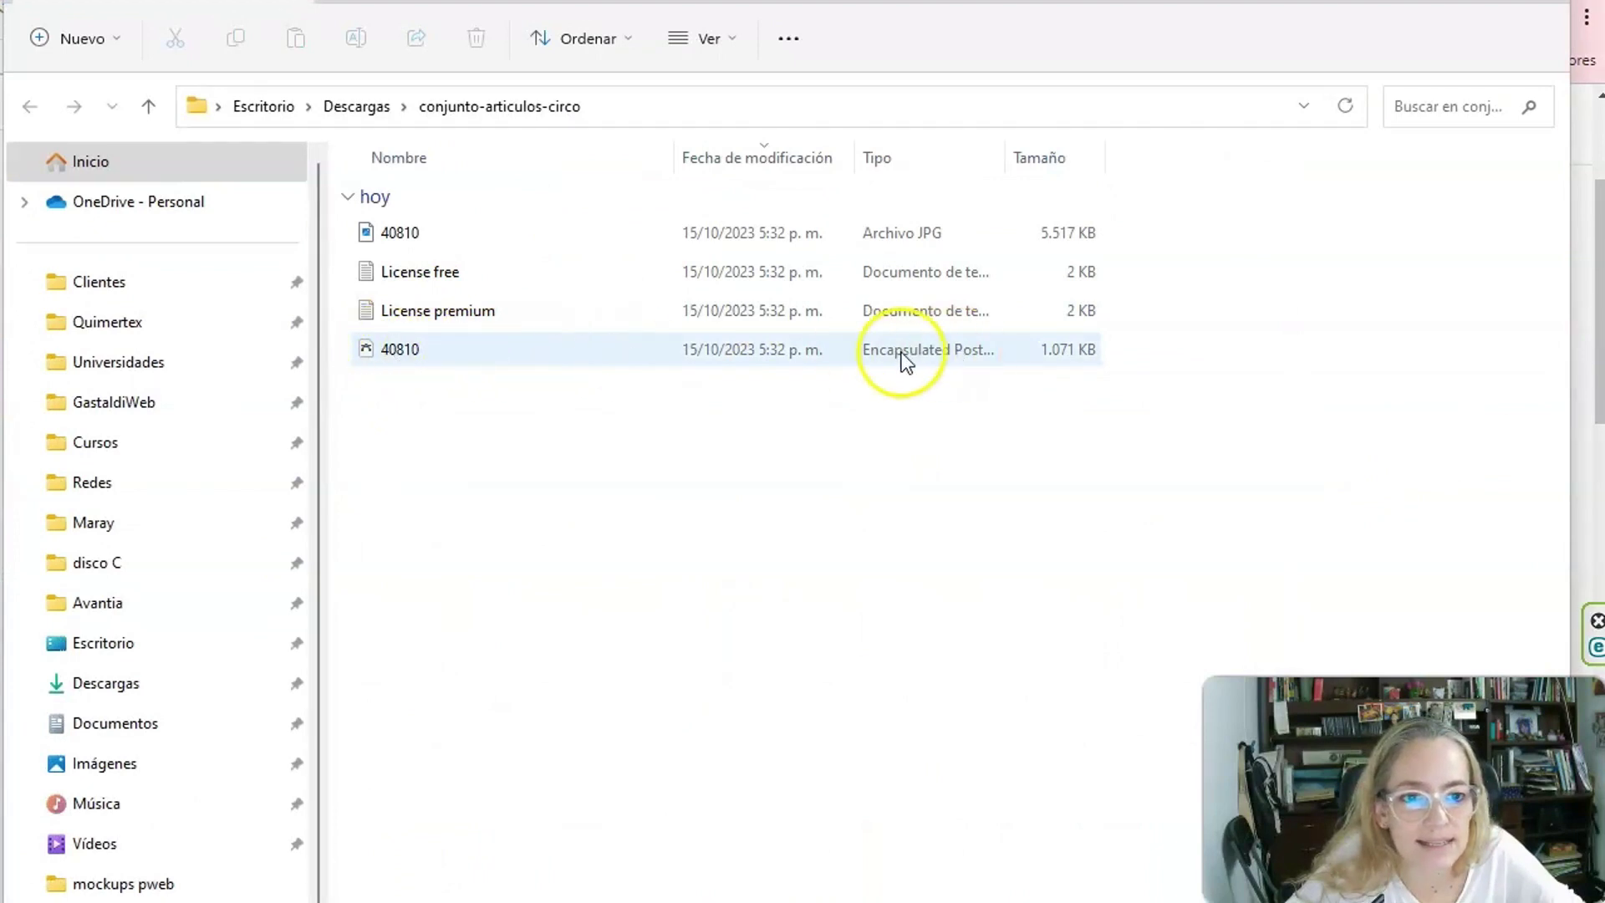
right_click(380, 355)
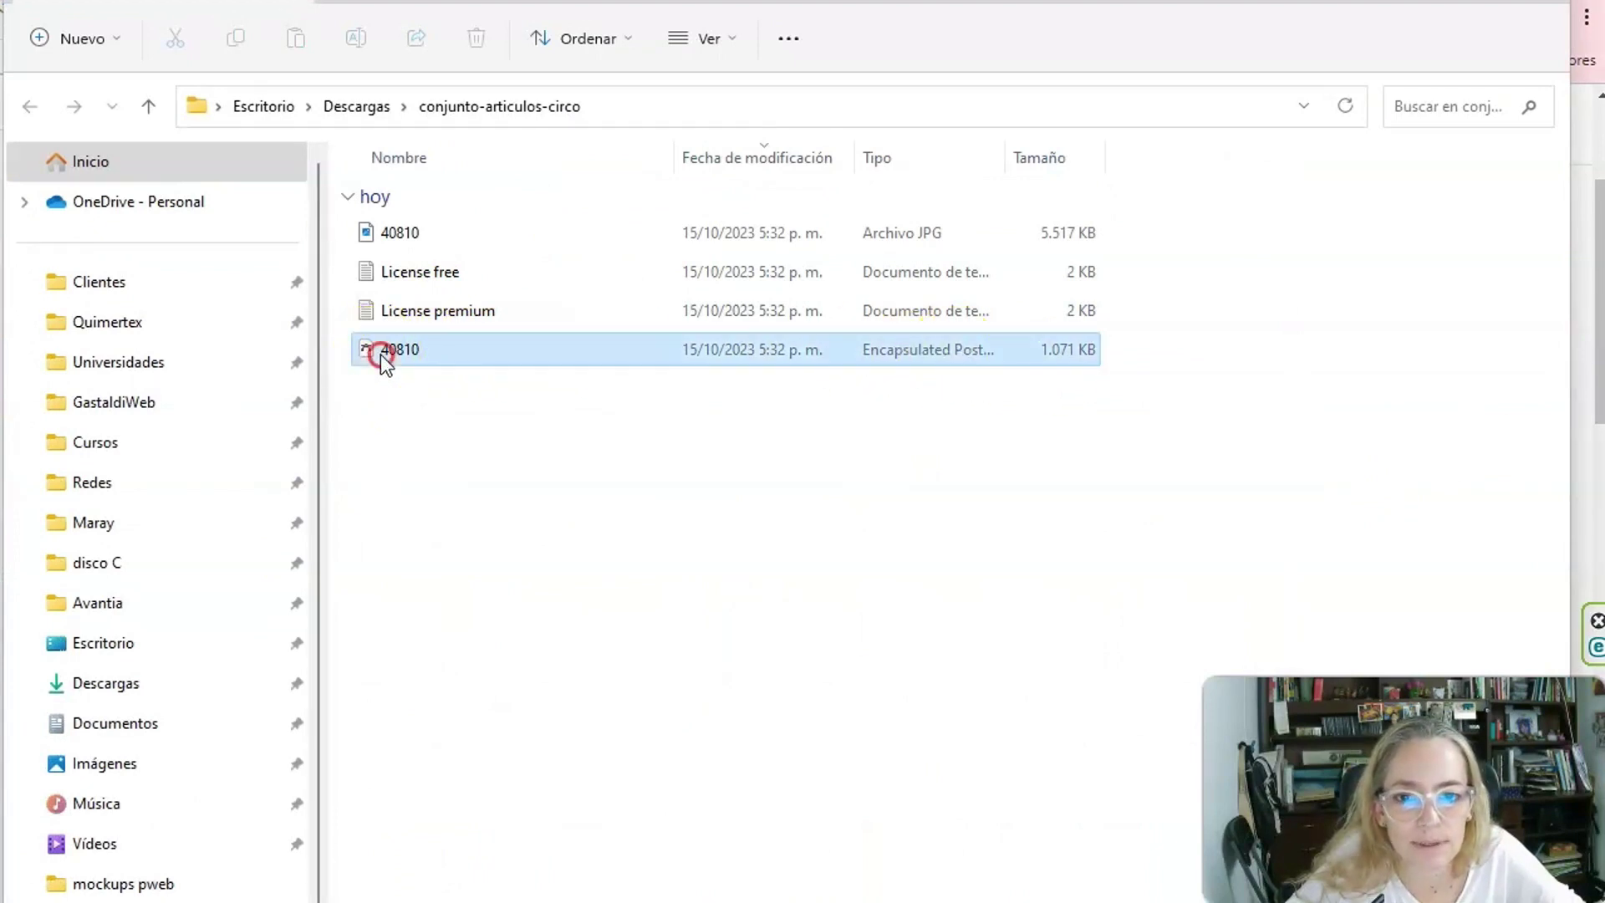
Open the 40810 EPS in Illustrator and check how tents, balloons, garlands and wheels are grouped.
click(452, 440)
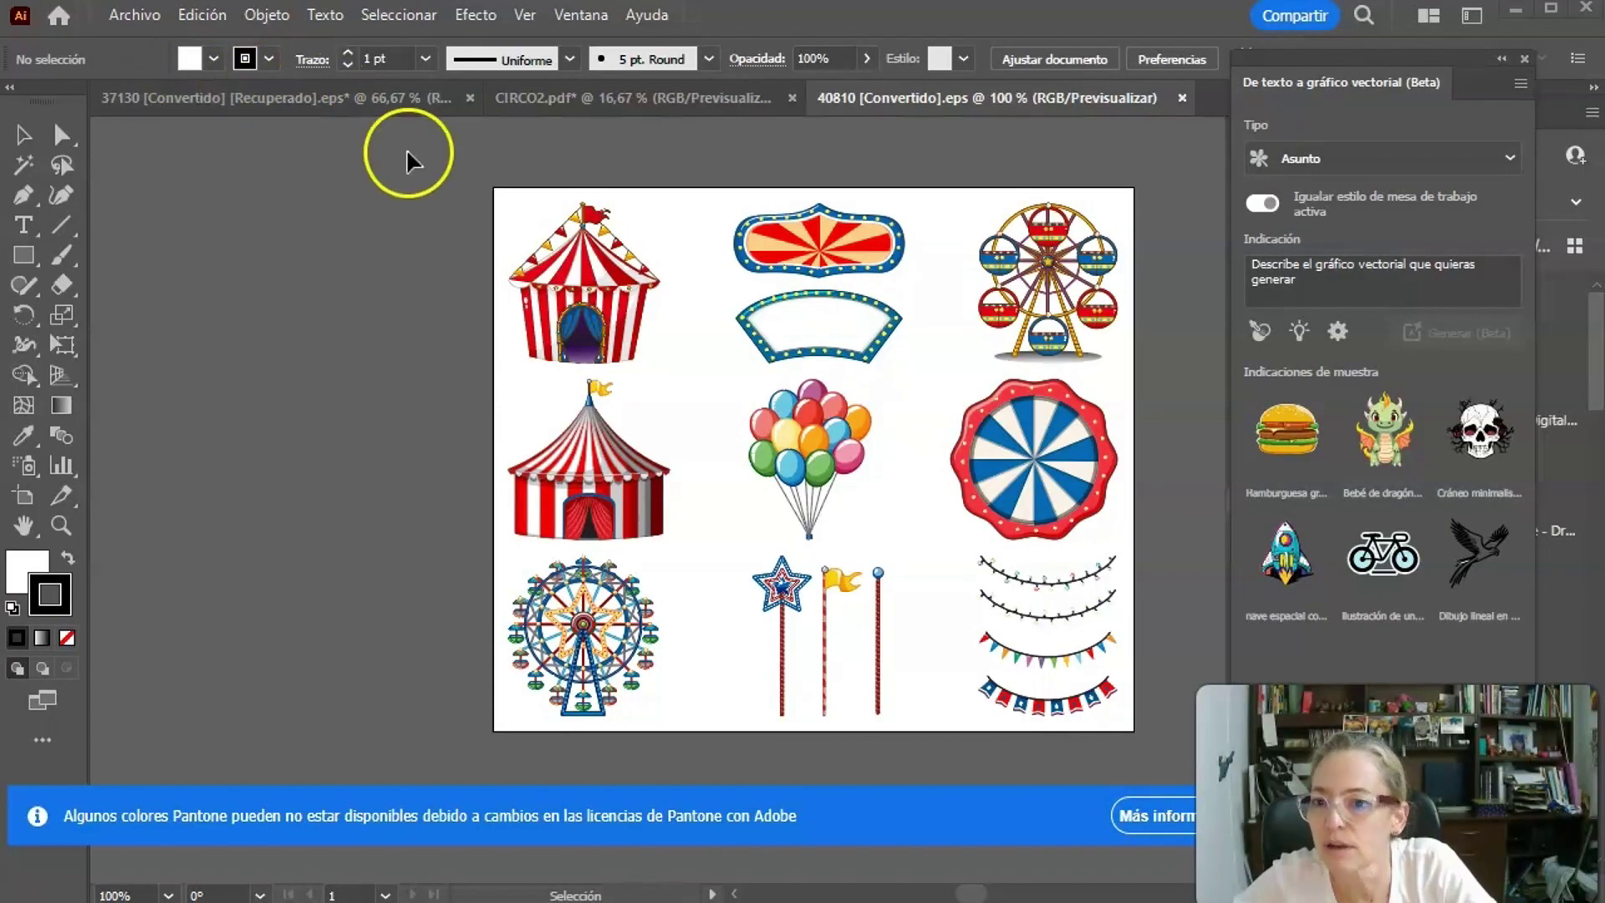
click(541, 295)
click(585, 468)
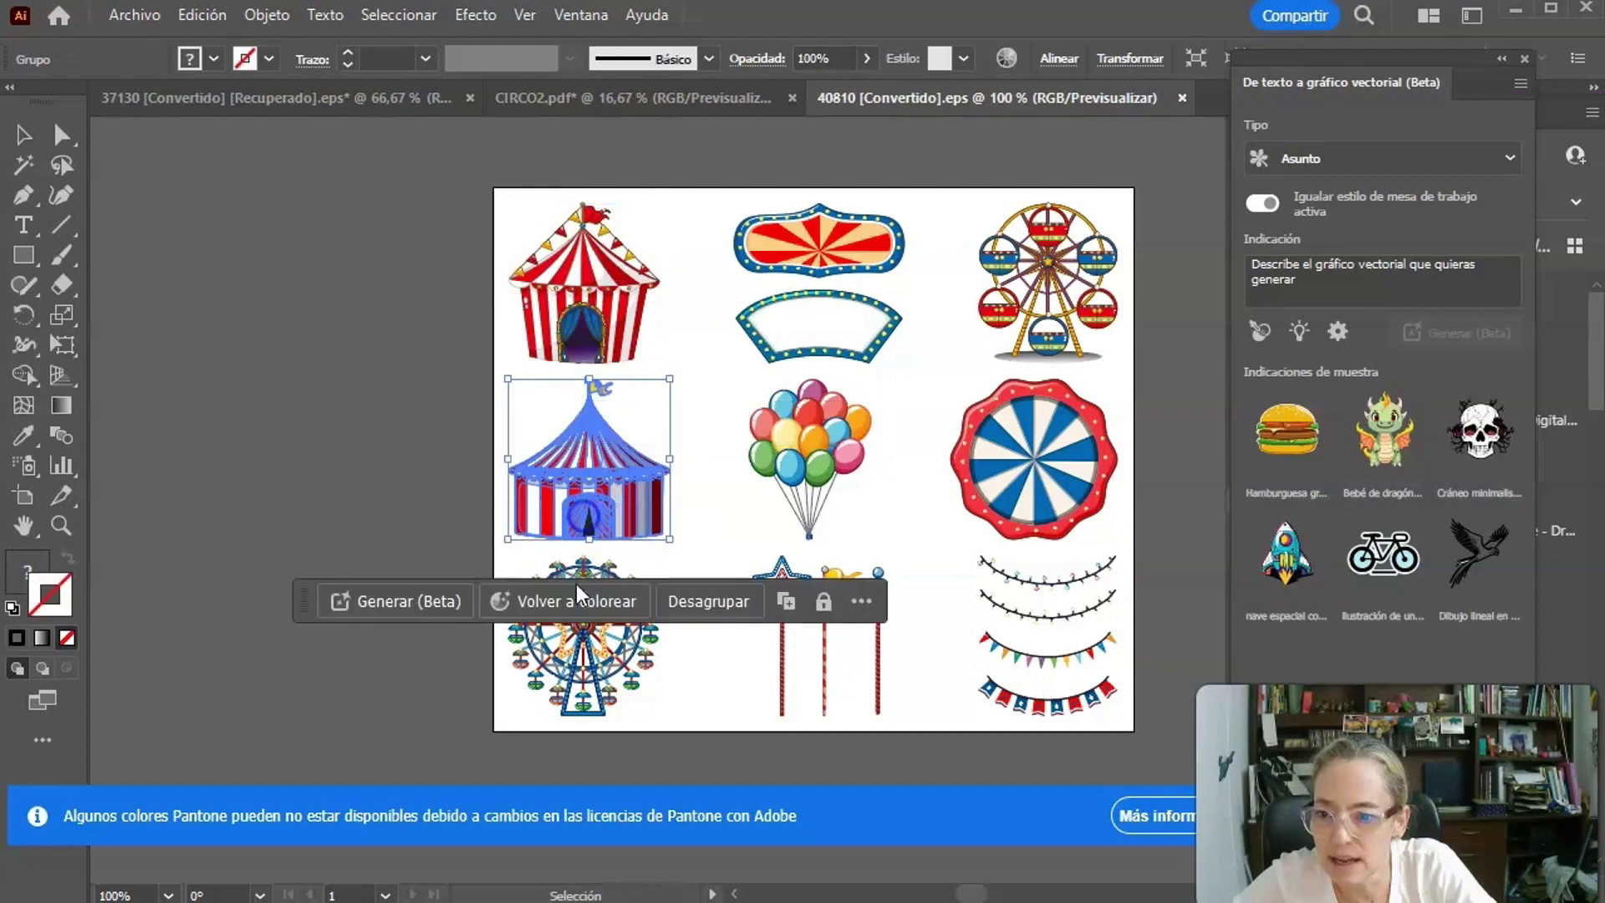
click(785, 529)
click(790, 575)
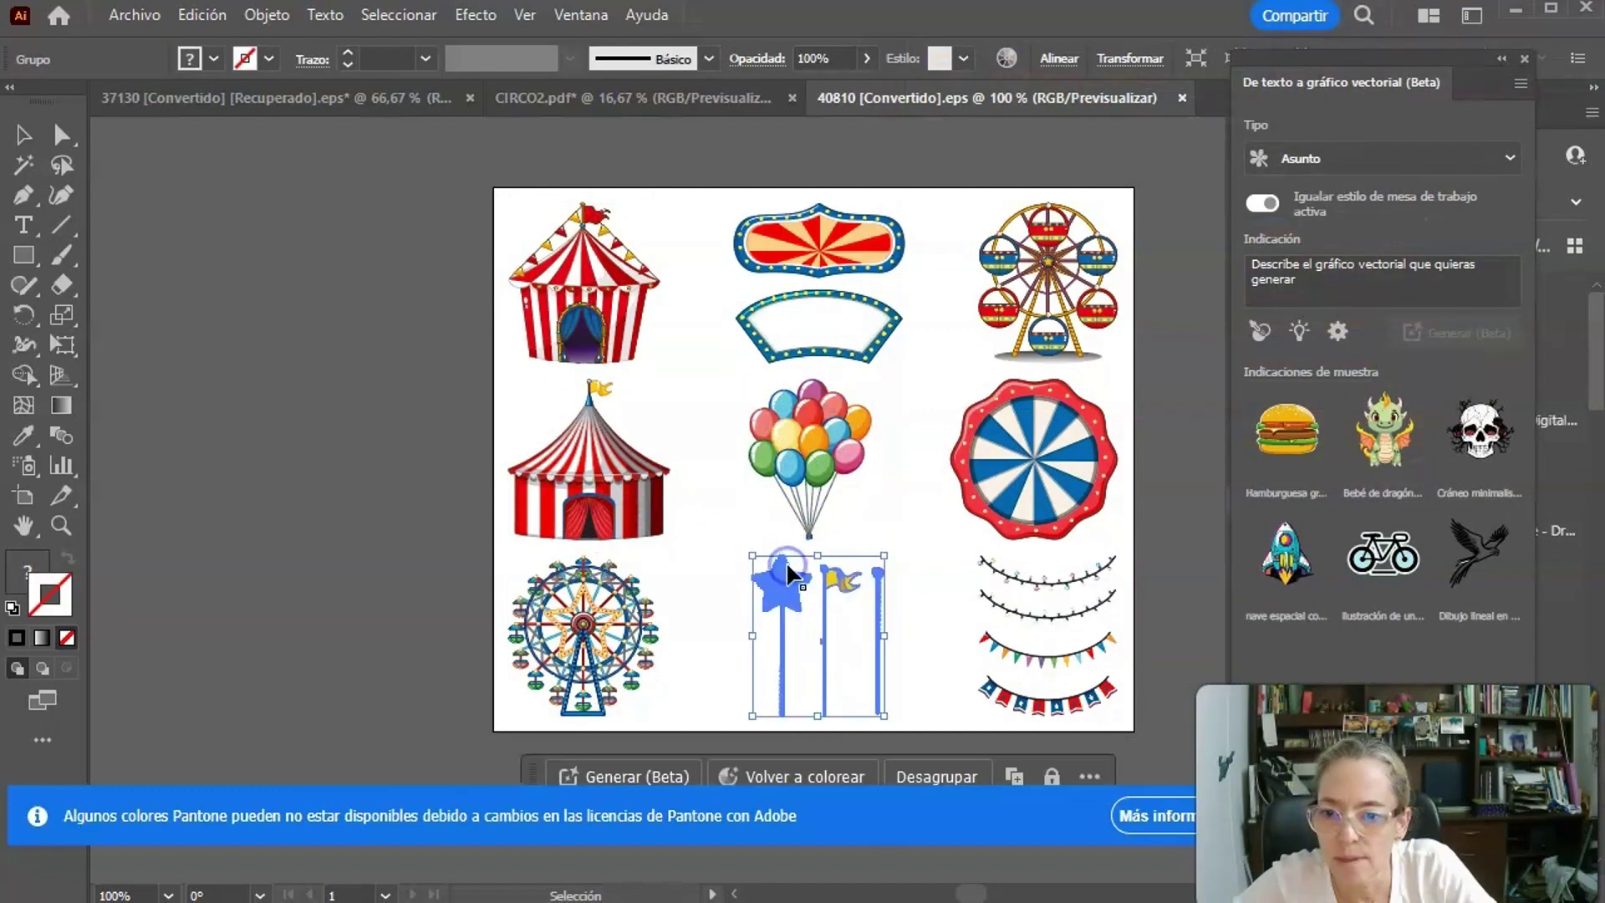
click(1004, 656)
click(1034, 460)
click(1032, 229)
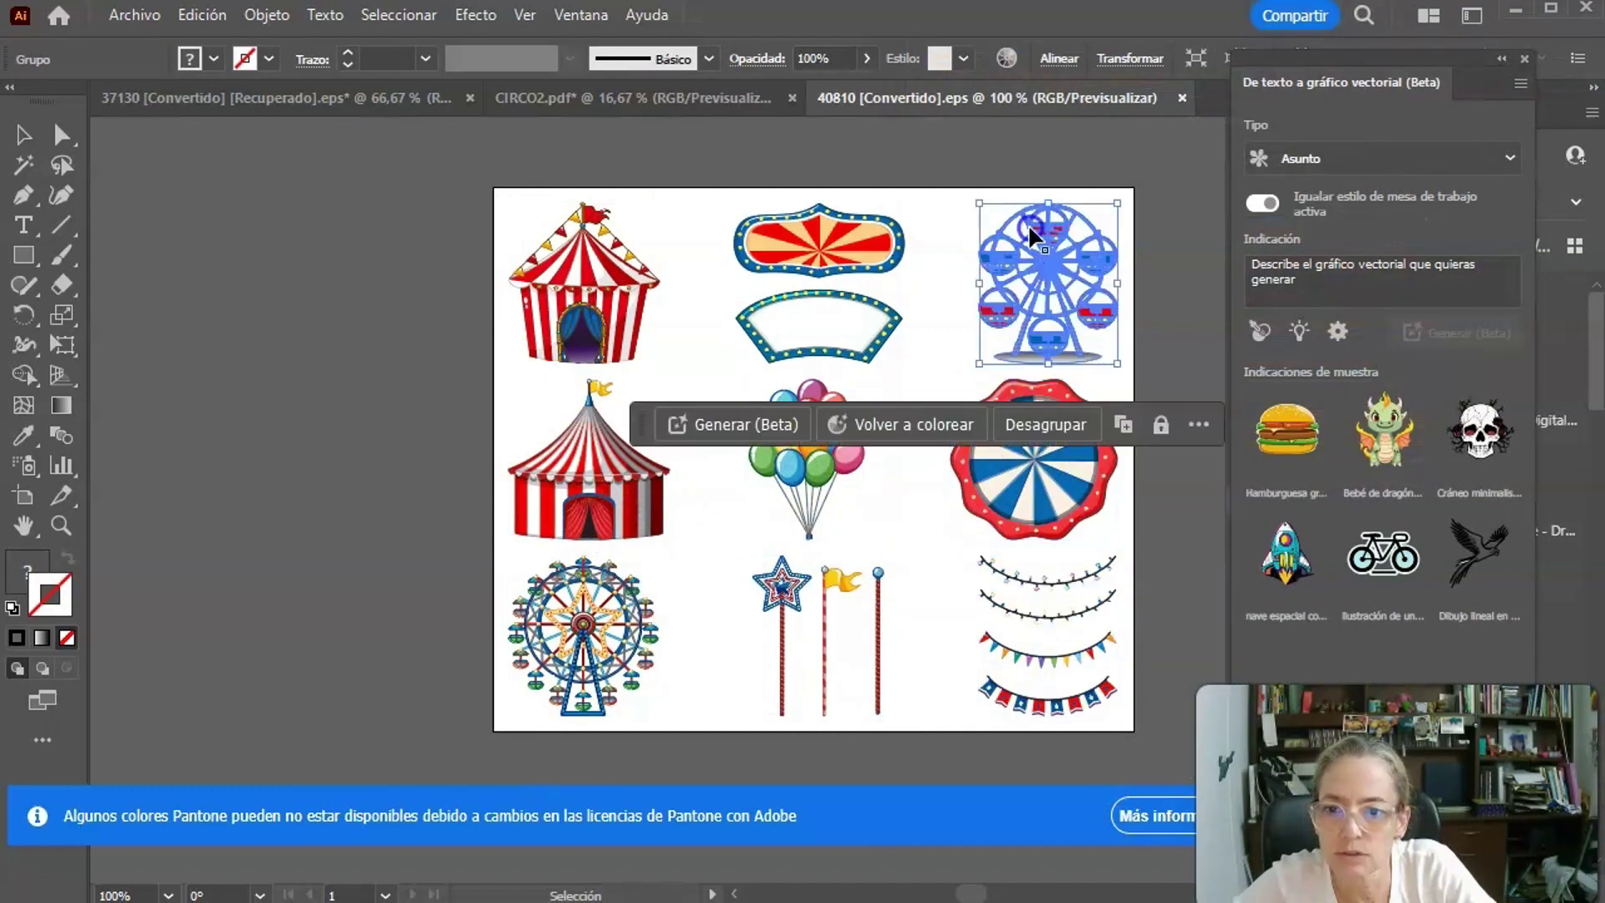
Save the circus artwork as an Adobe PDF named CIRCO4.
click(134, 14)
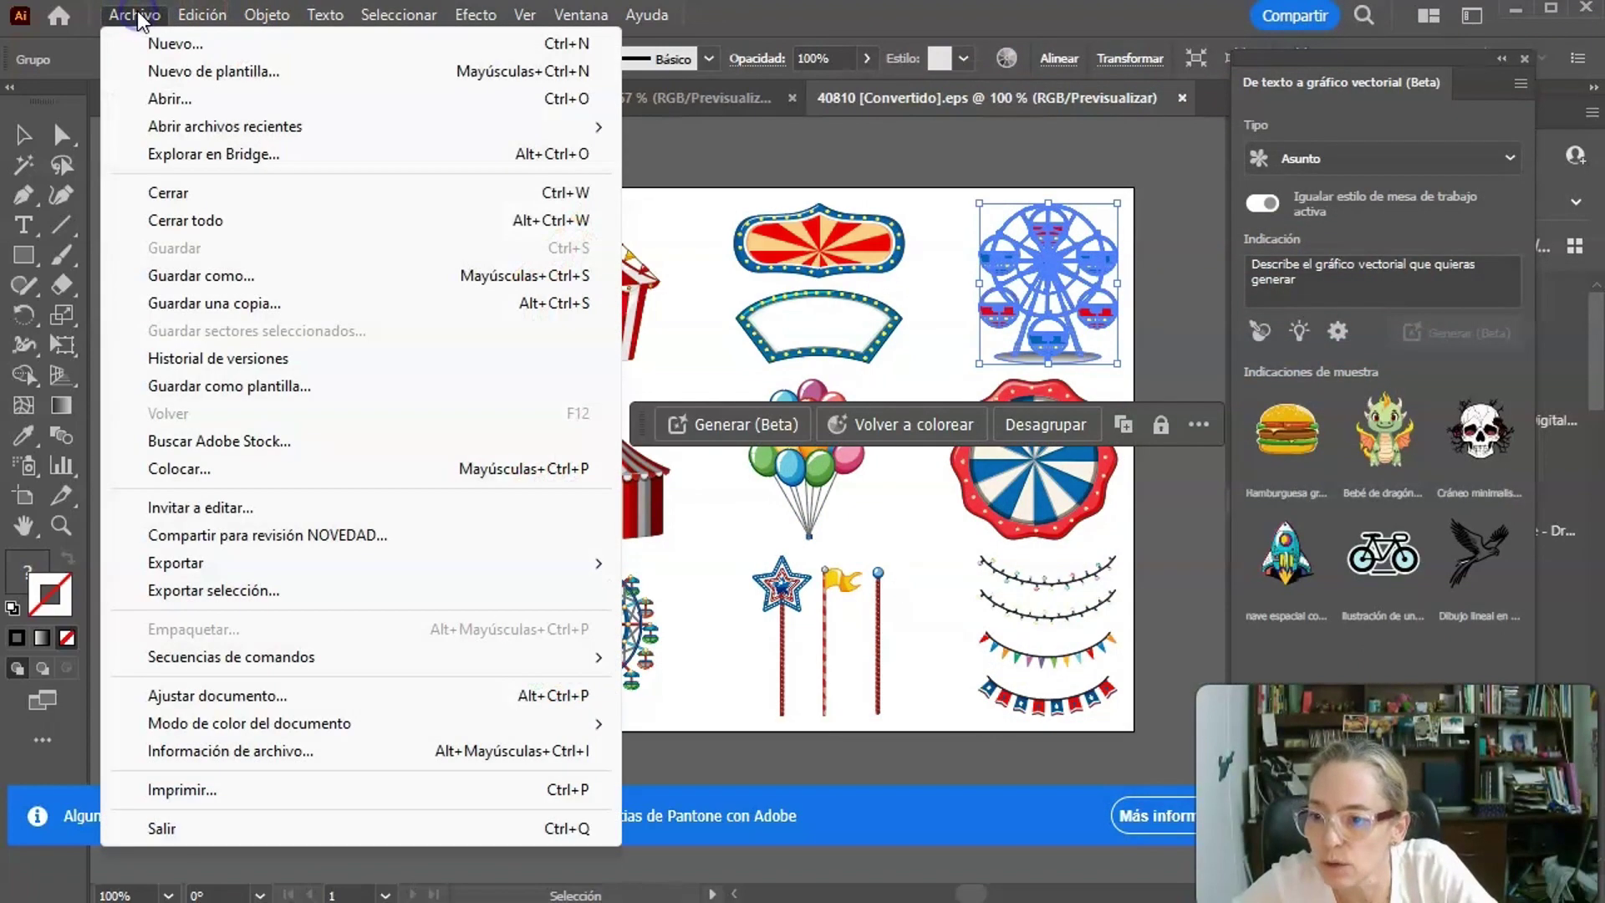
click(209, 276)
click(293, 571)
click(293, 613)
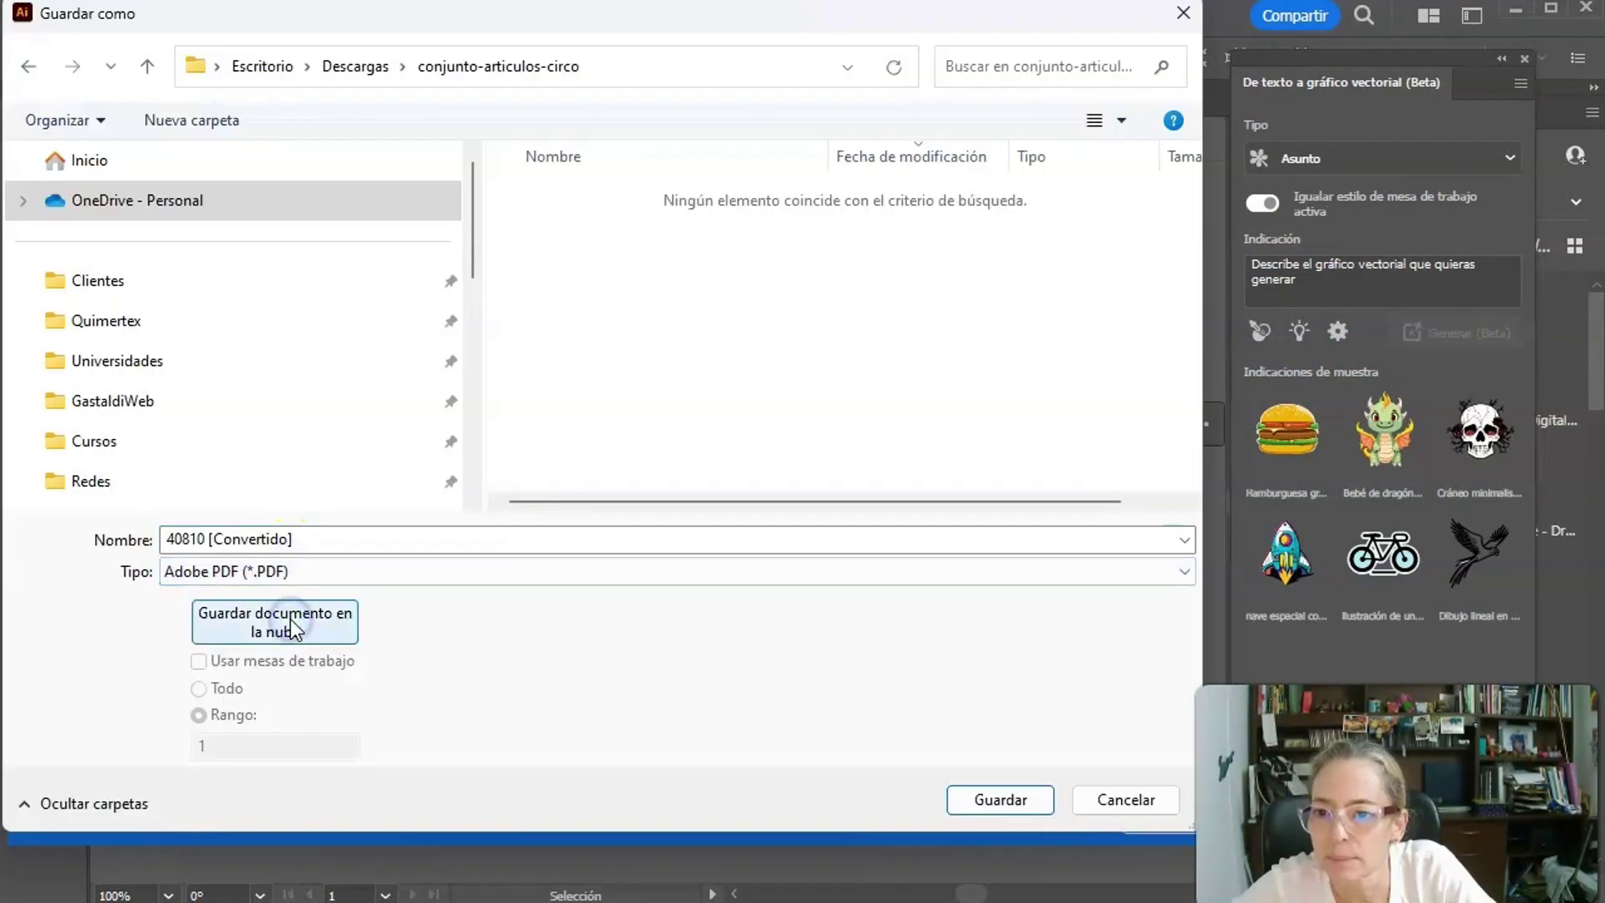
key(Escape)
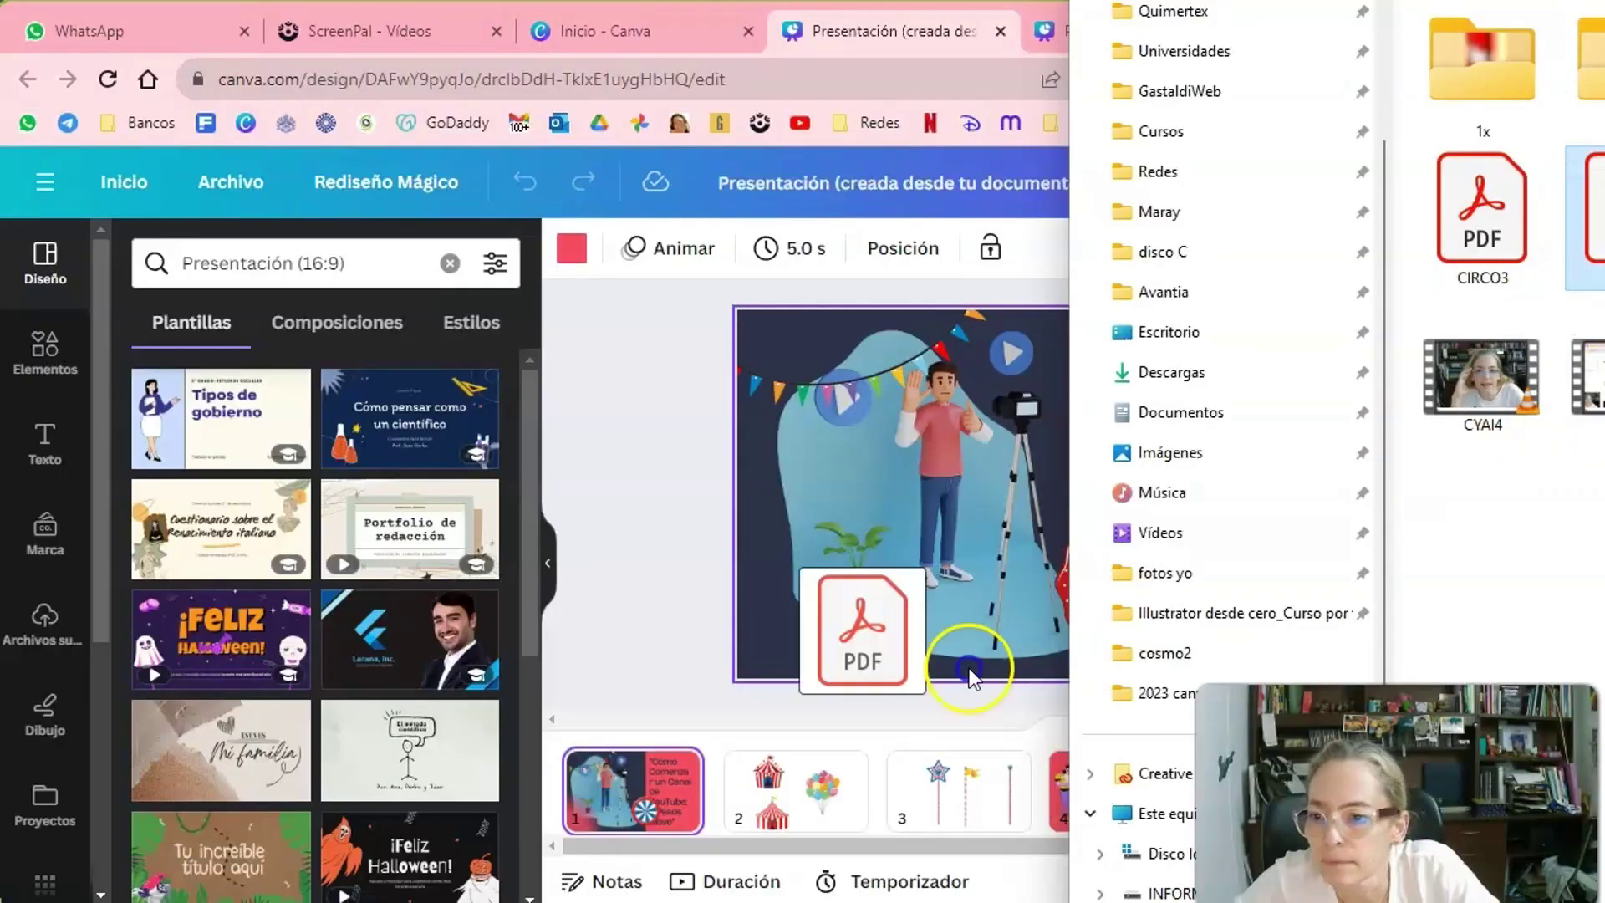
Import CIRCO4.pdf as page 2, then separately select the balloon column, right column and ferris wheel.
drag(967, 663, 219, 543)
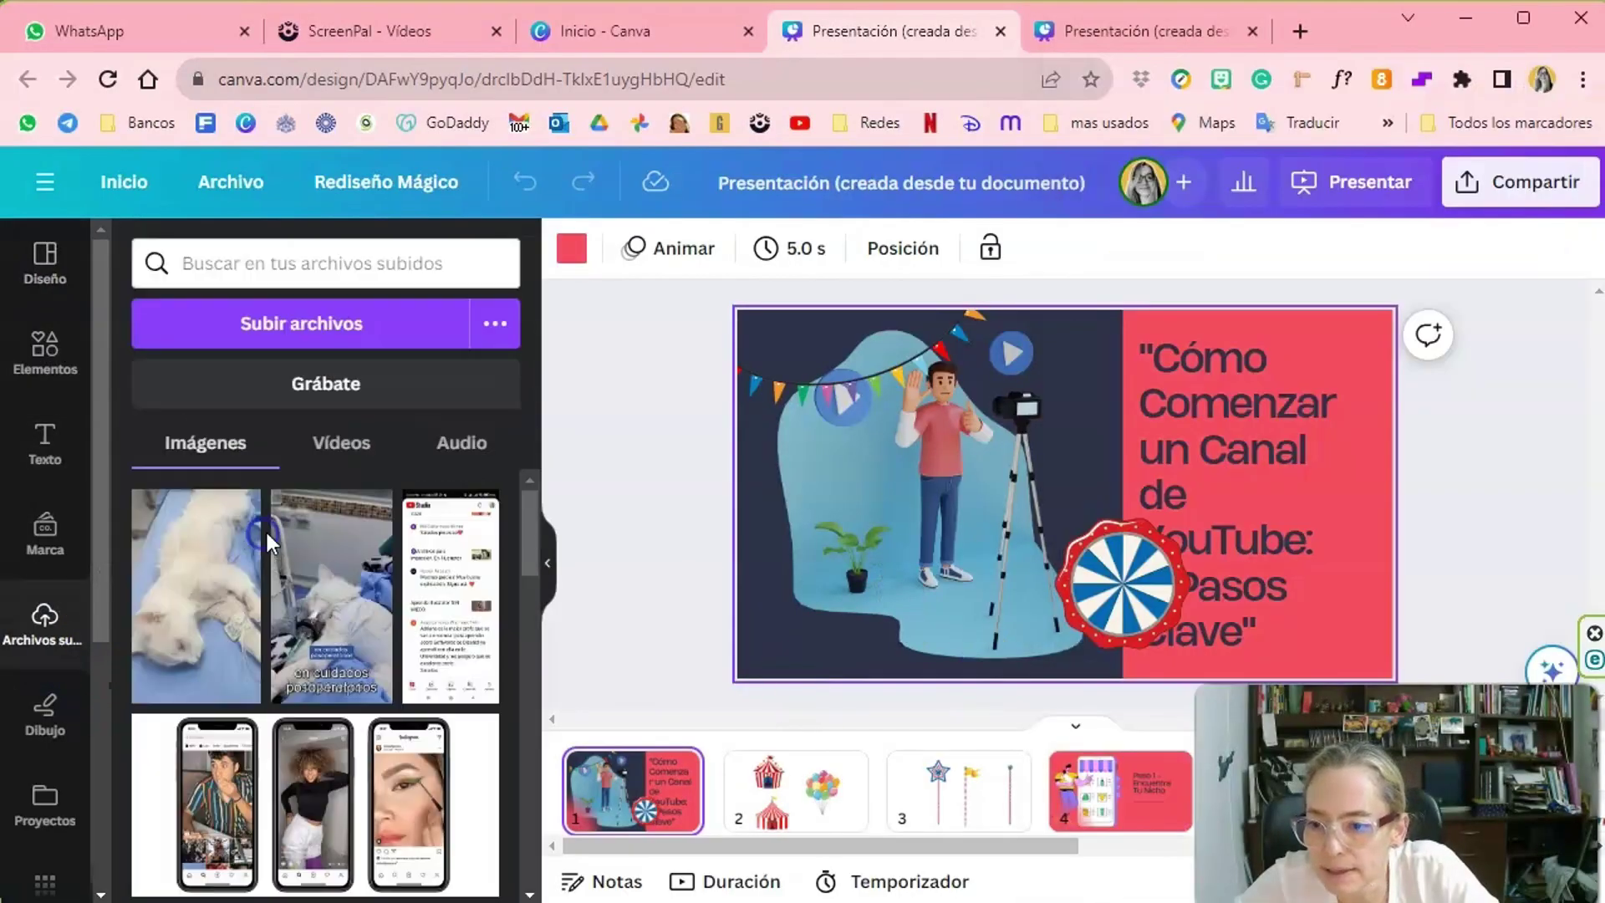
click(1060, 425)
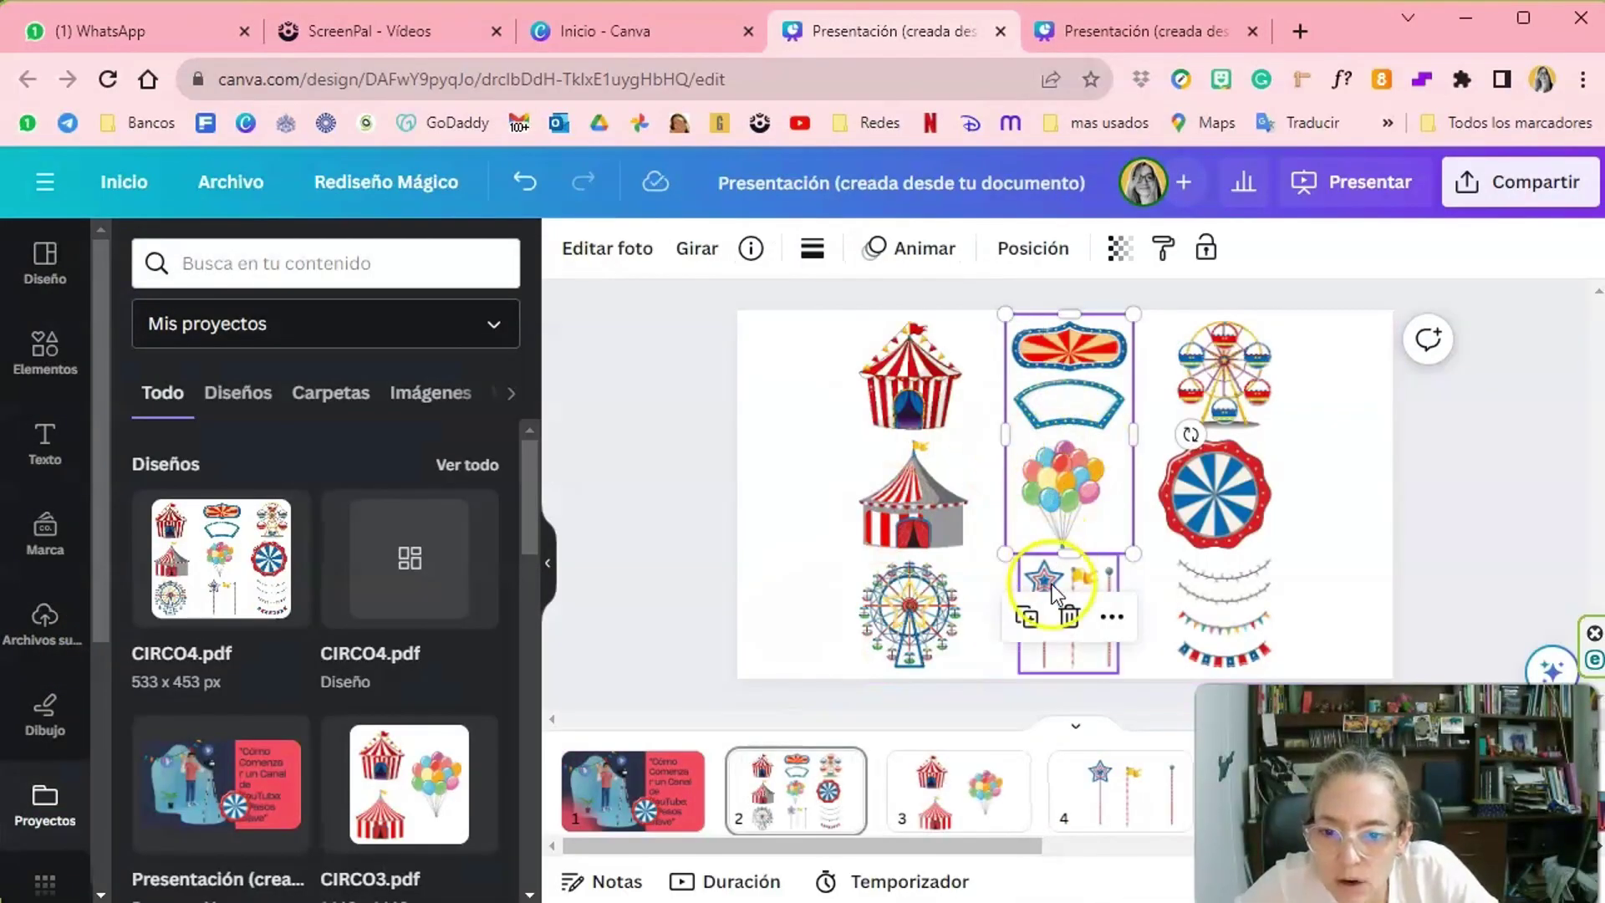
click(1200, 513)
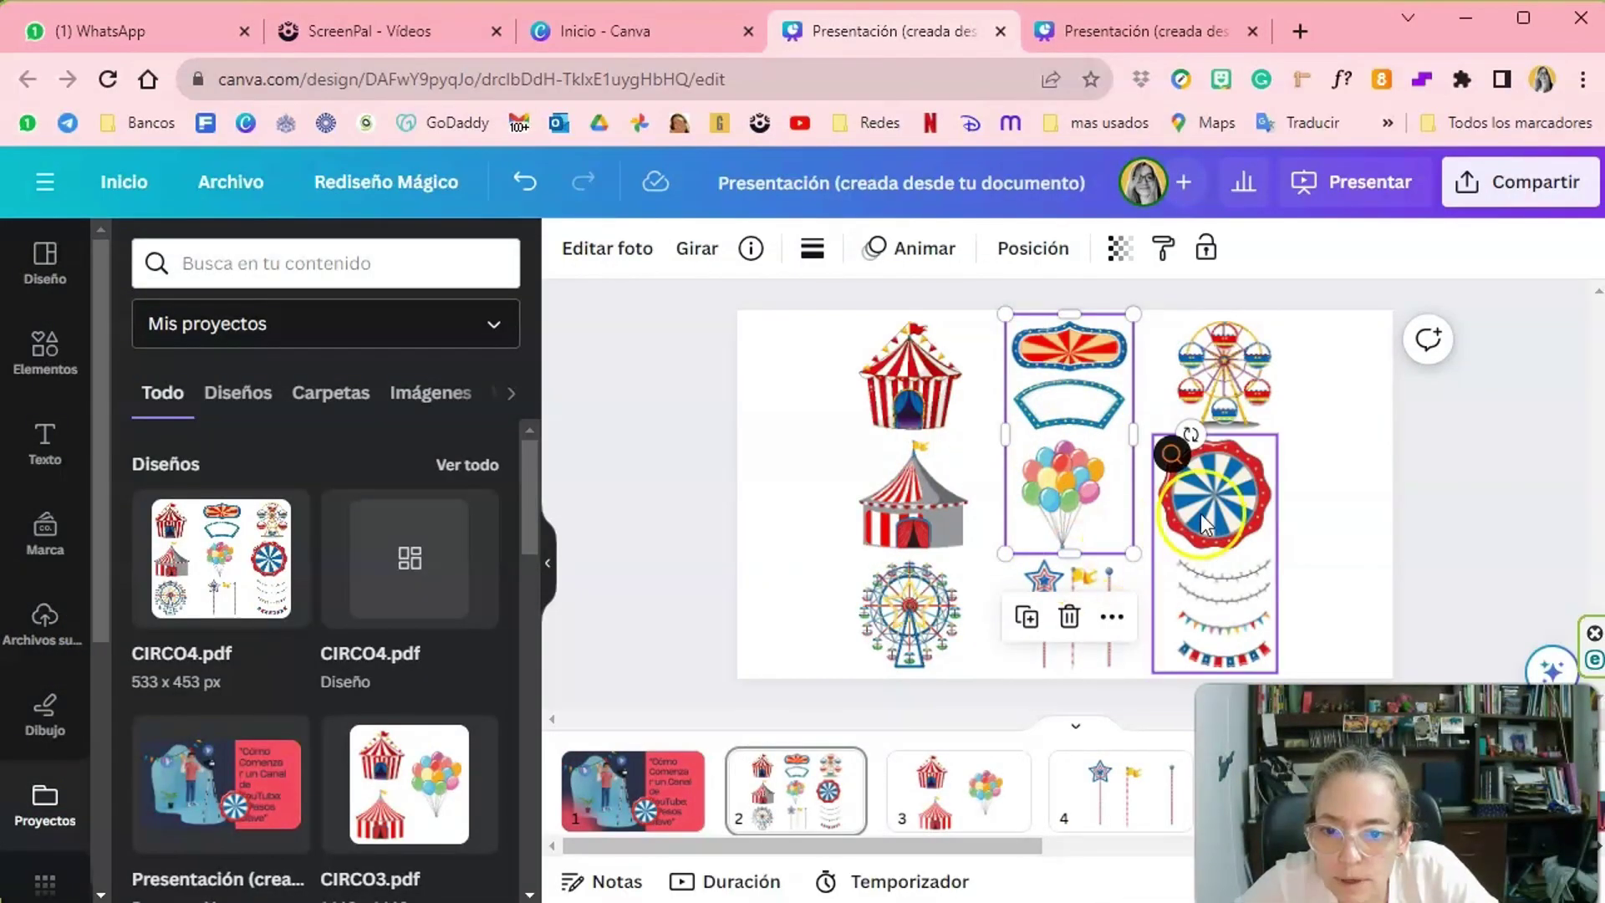
click(1224, 346)
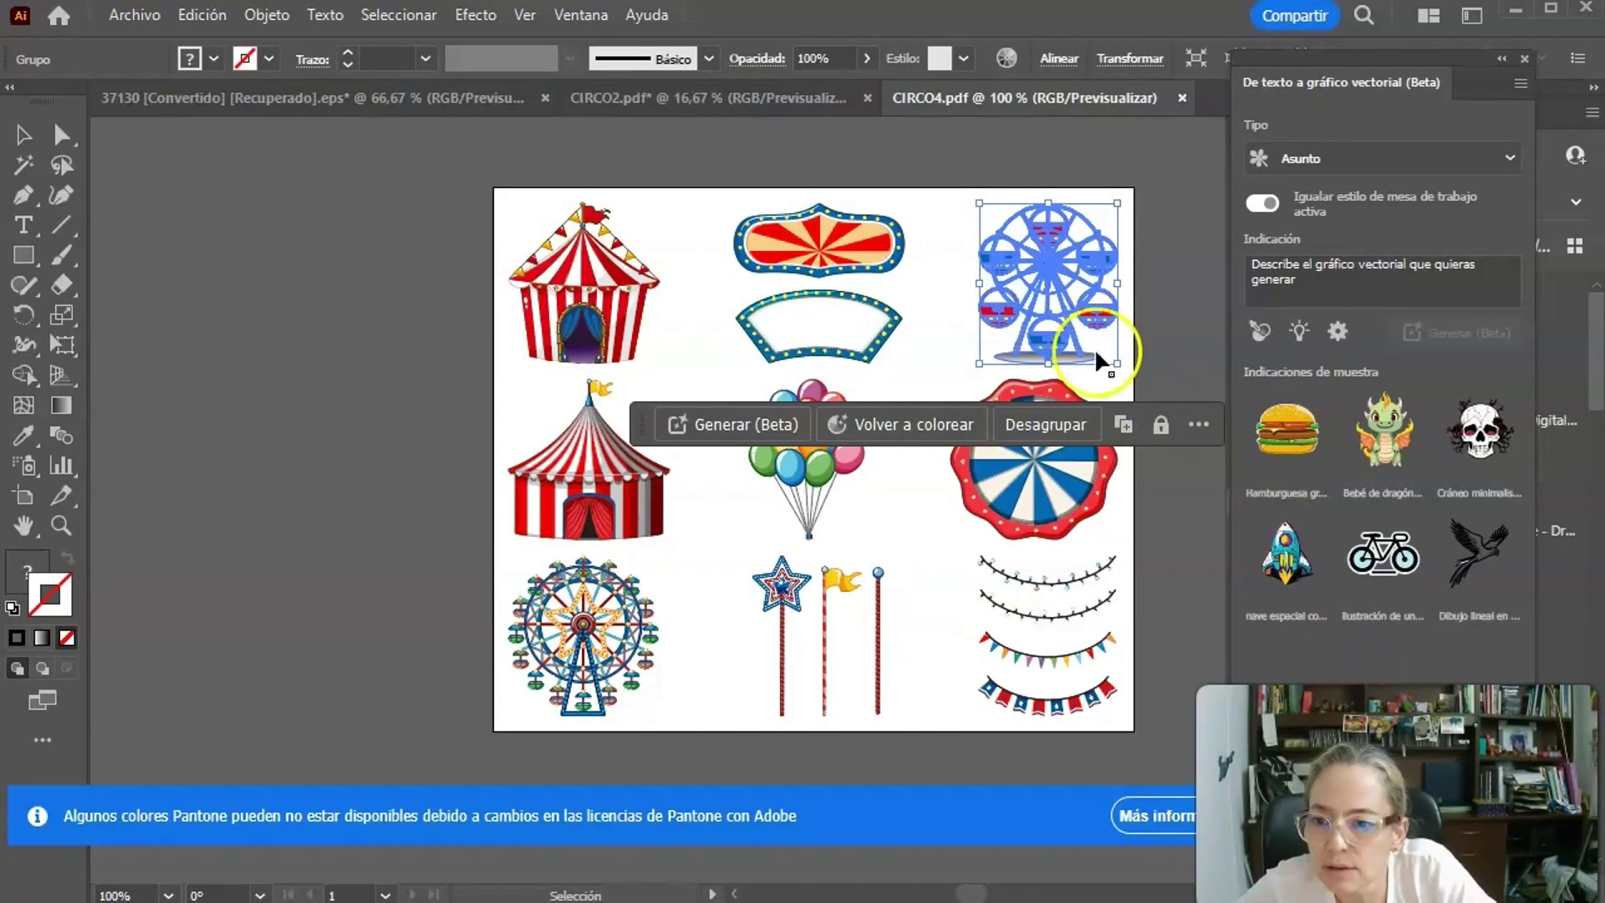
Delete the right-hand circus artwork and place the two tents level, side by side.
click(577, 283)
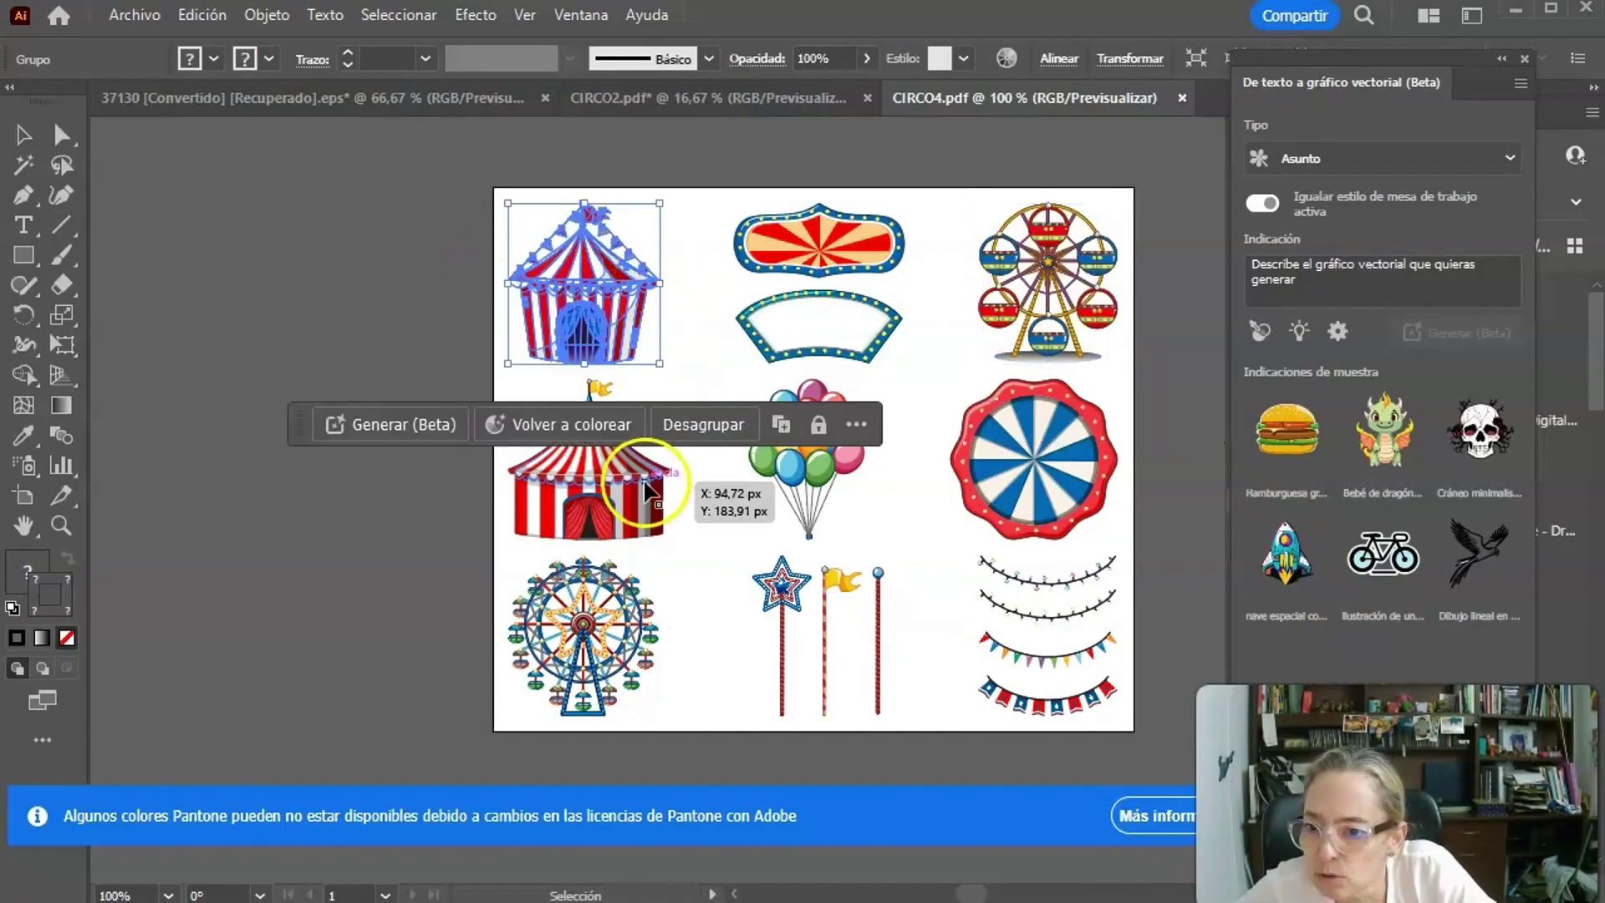
click(1048, 714)
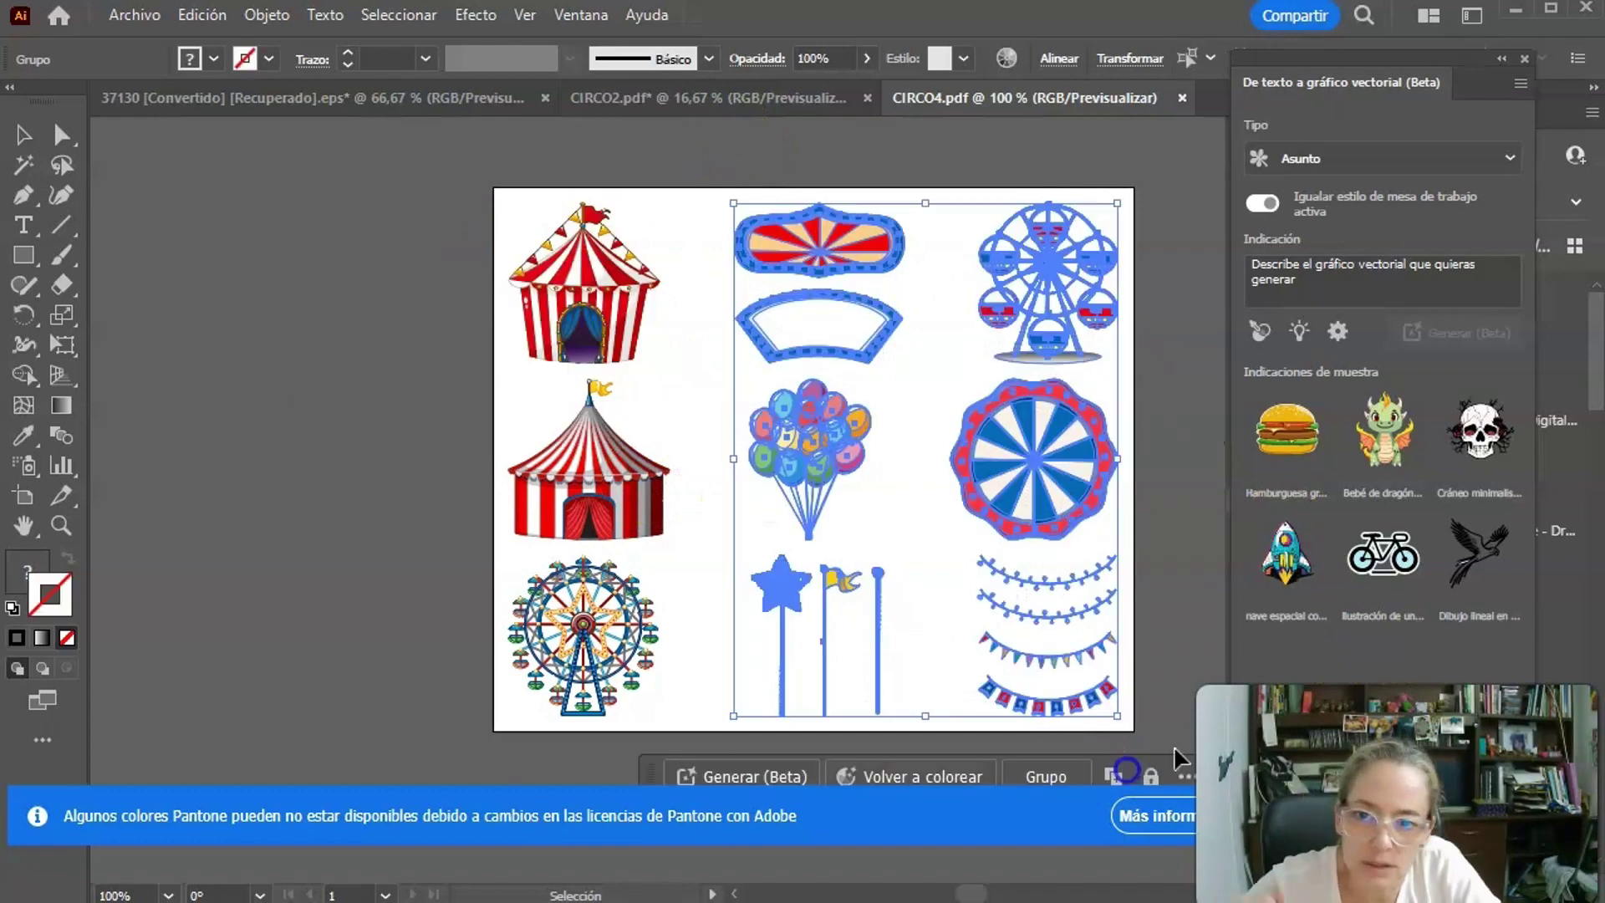
key(Delete)
drag(645, 502, 831, 455)
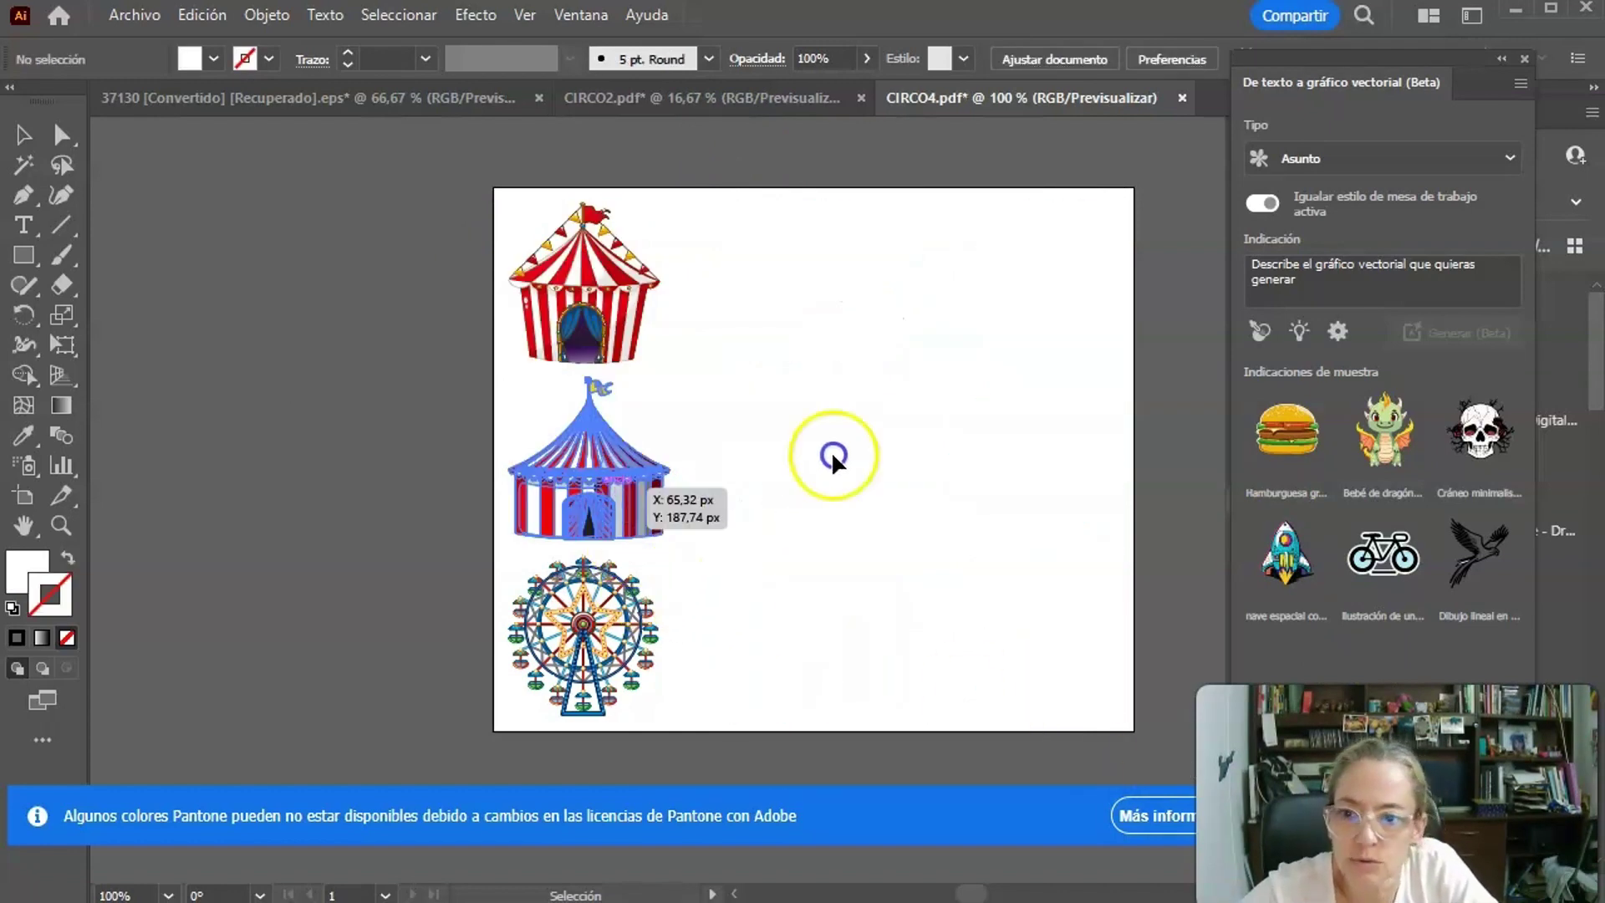
mouse_move(708, 452)
mouse_down()
mouse_move(711, 493)
mouse_move(708, 456)
mouse_up()
drag(836, 448, 860, 543)
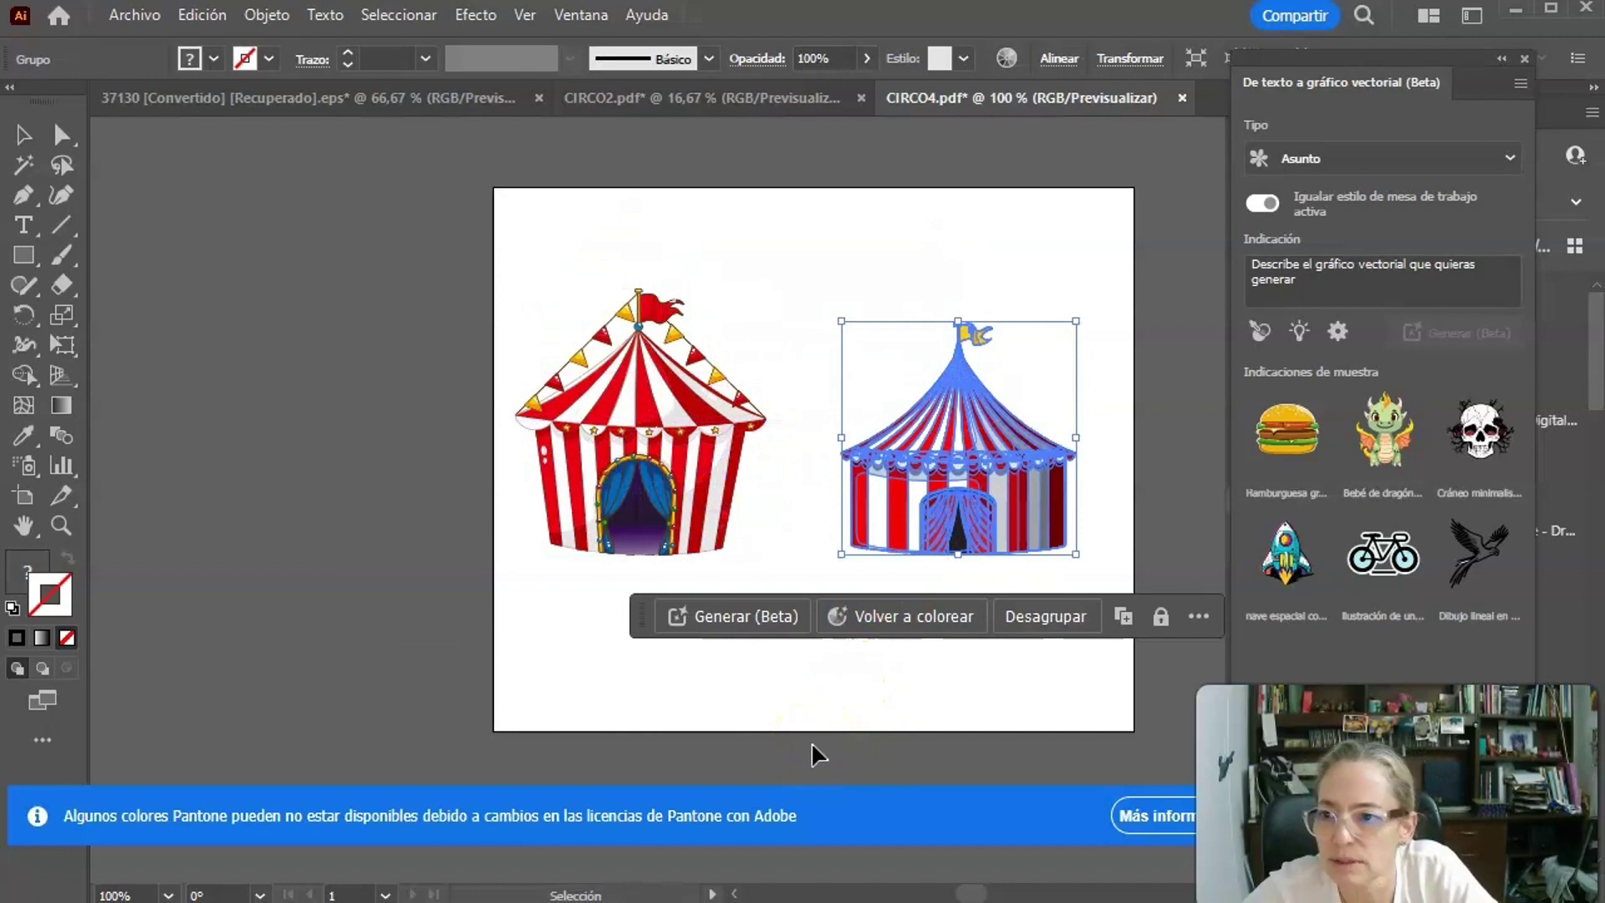
Save the two-tent artwork as CIRCO5.pdf and hide Illustrator.
click(136, 15)
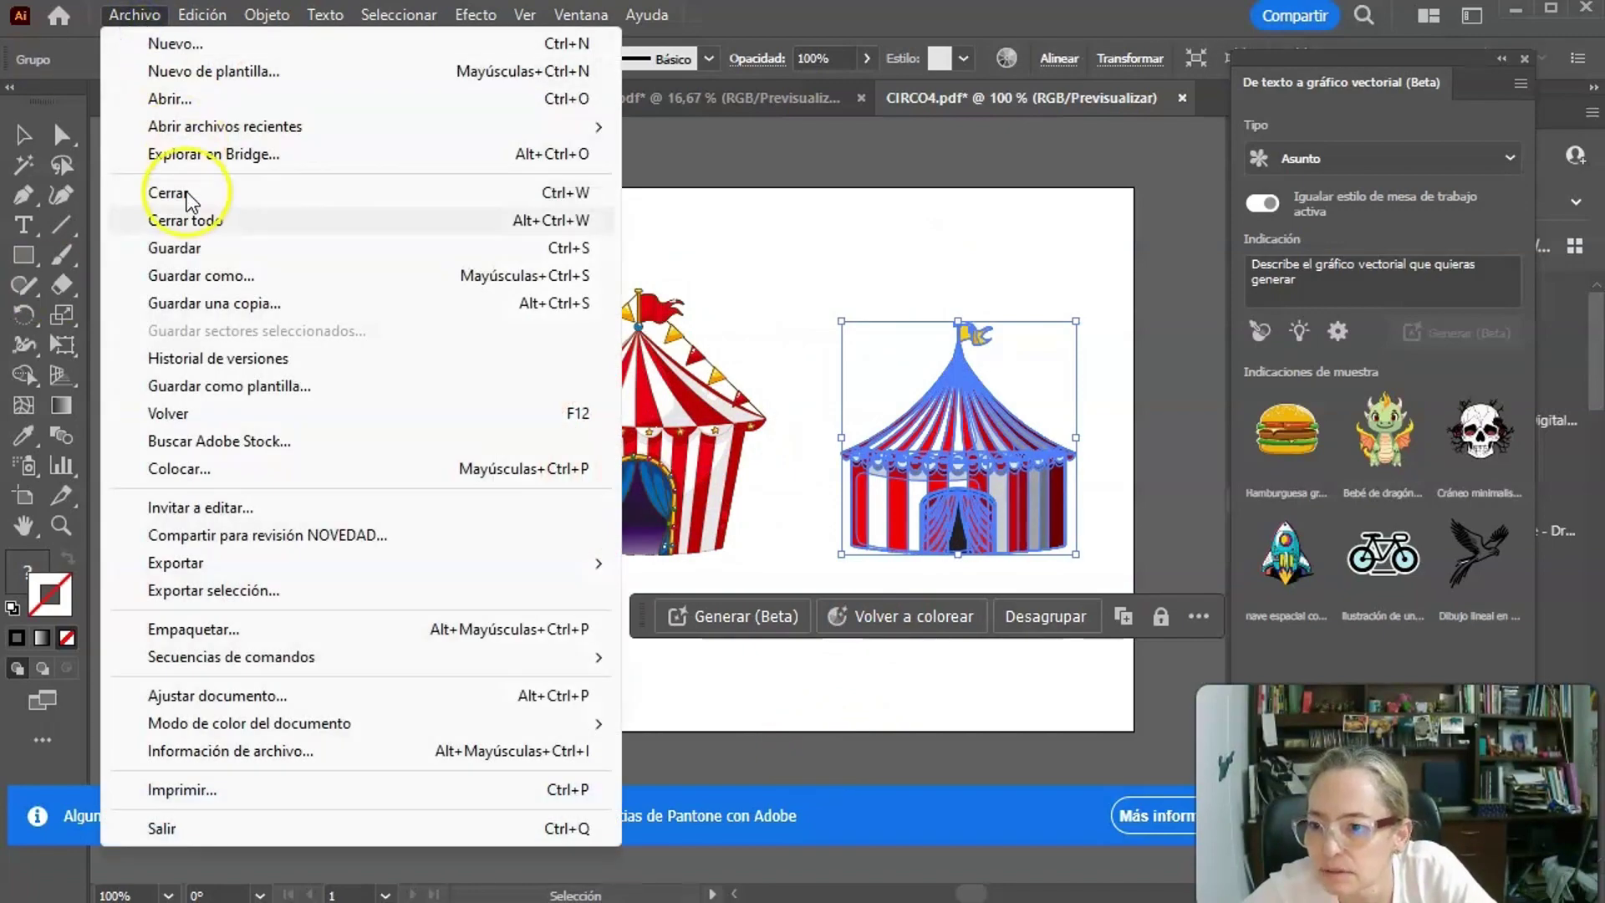
click(167, 275)
key(Return)
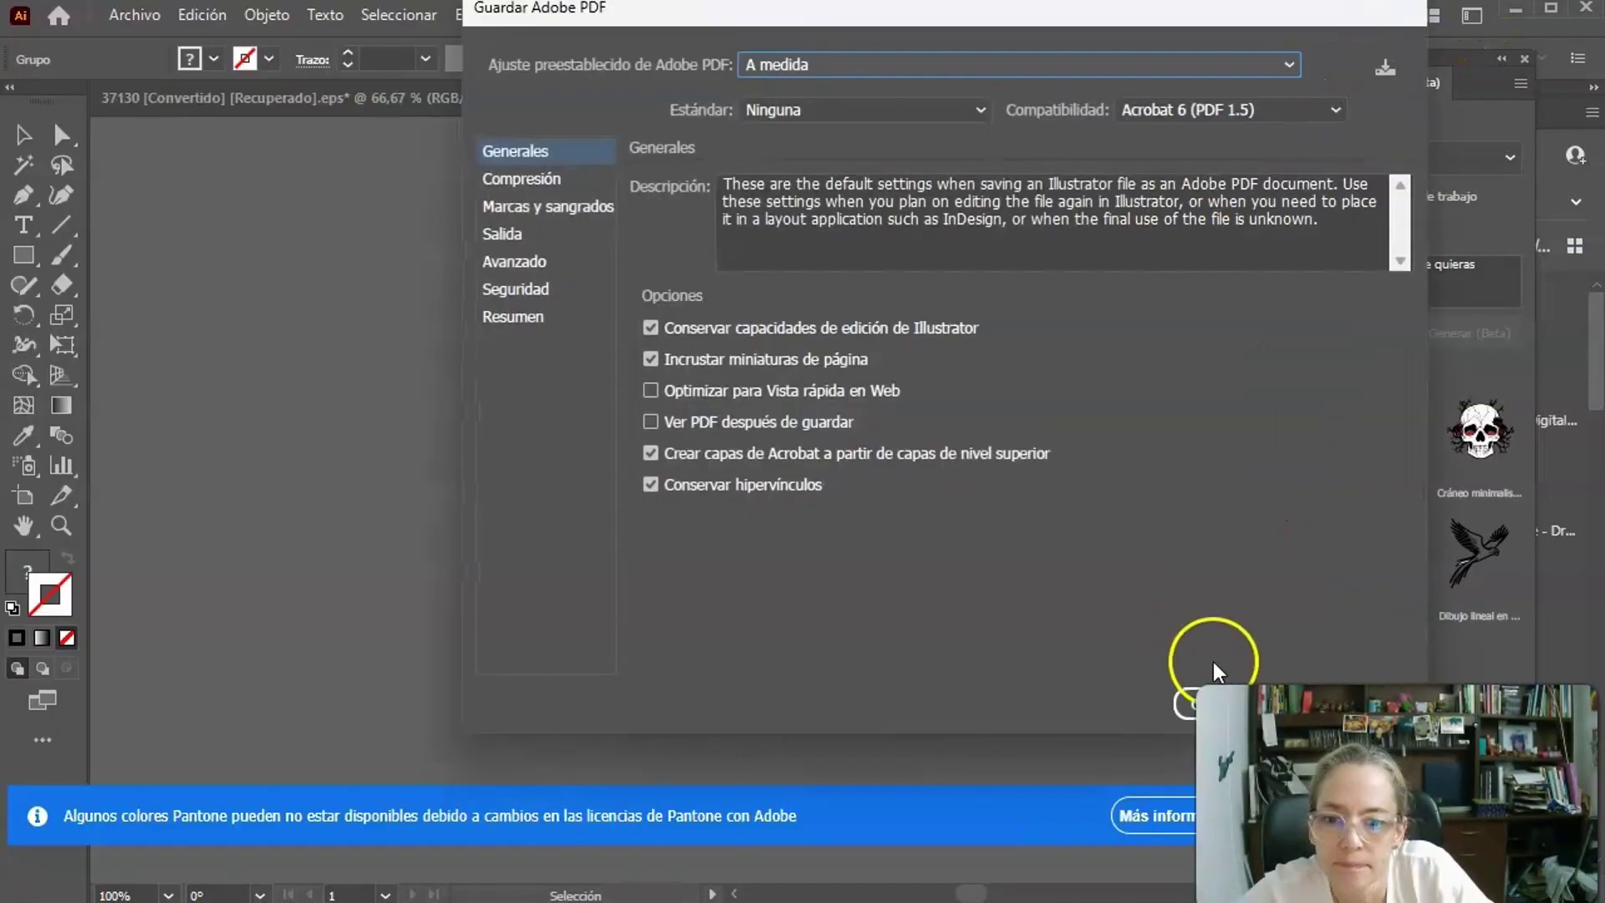
click(1181, 710)
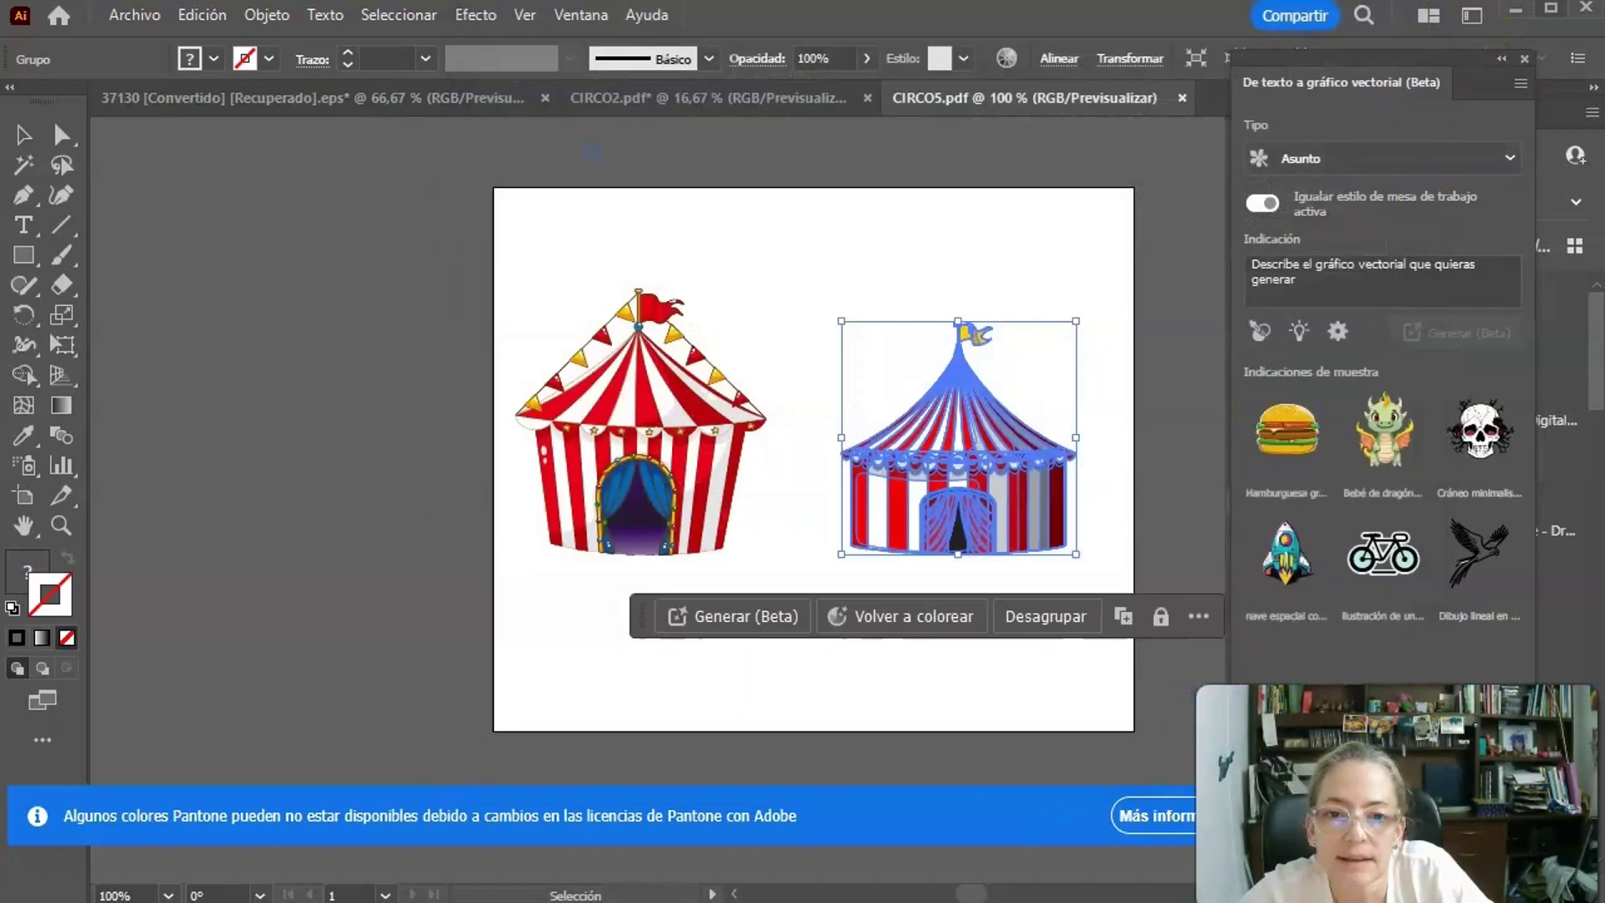
click(1517, 10)
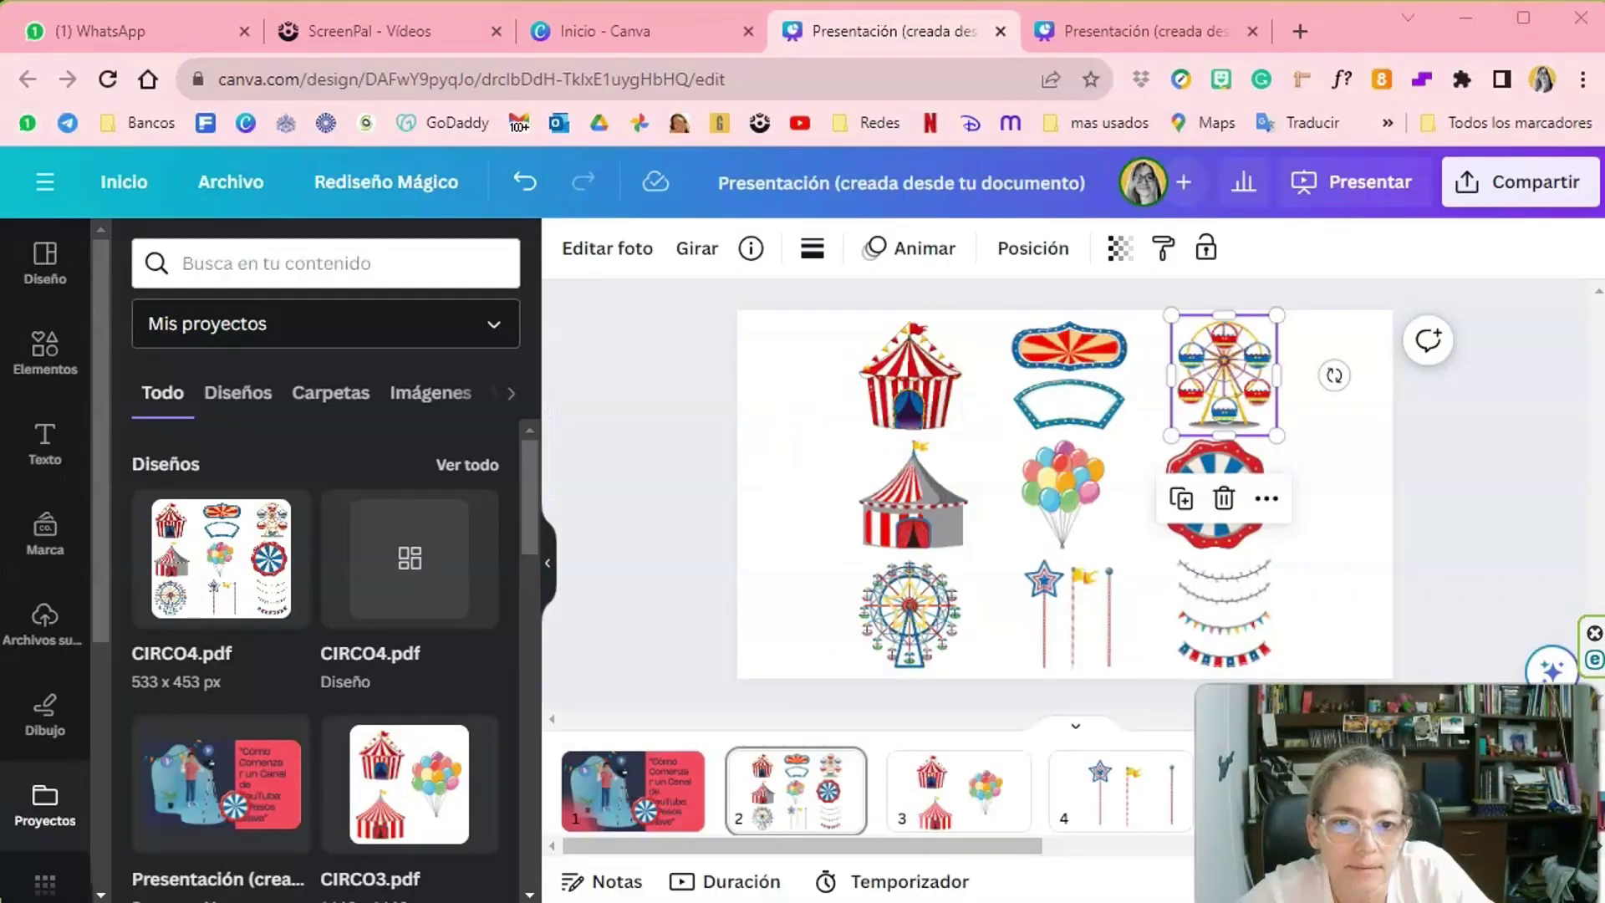
Import CIRCO5.pdf into the presentation and select each of its circus tents.
key(alt+Tab)
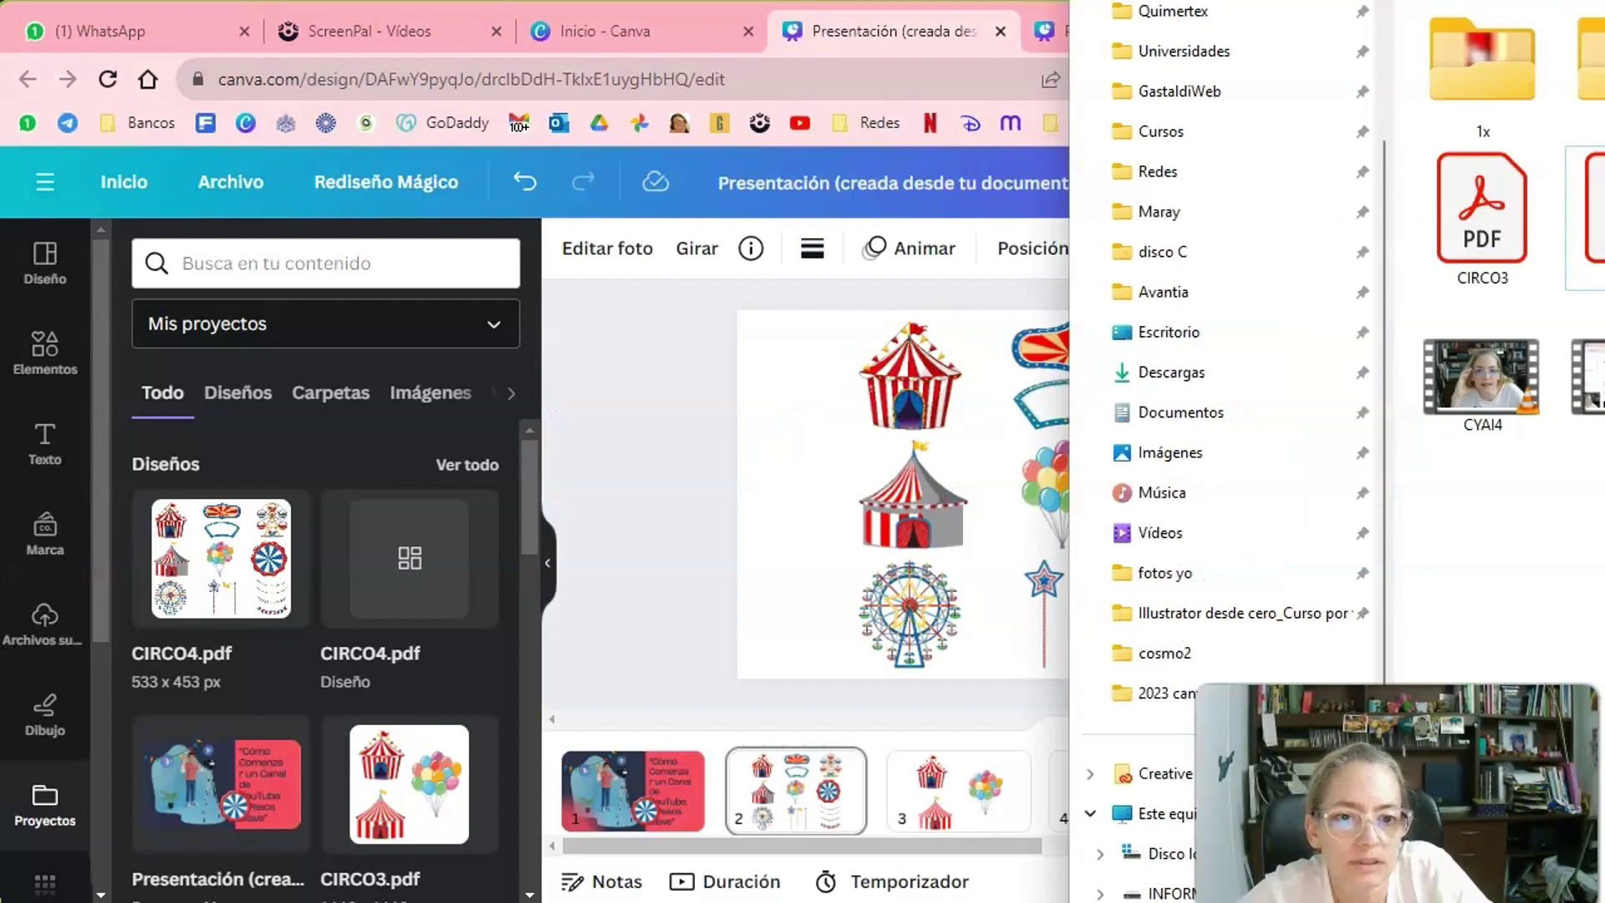
click(209, 575)
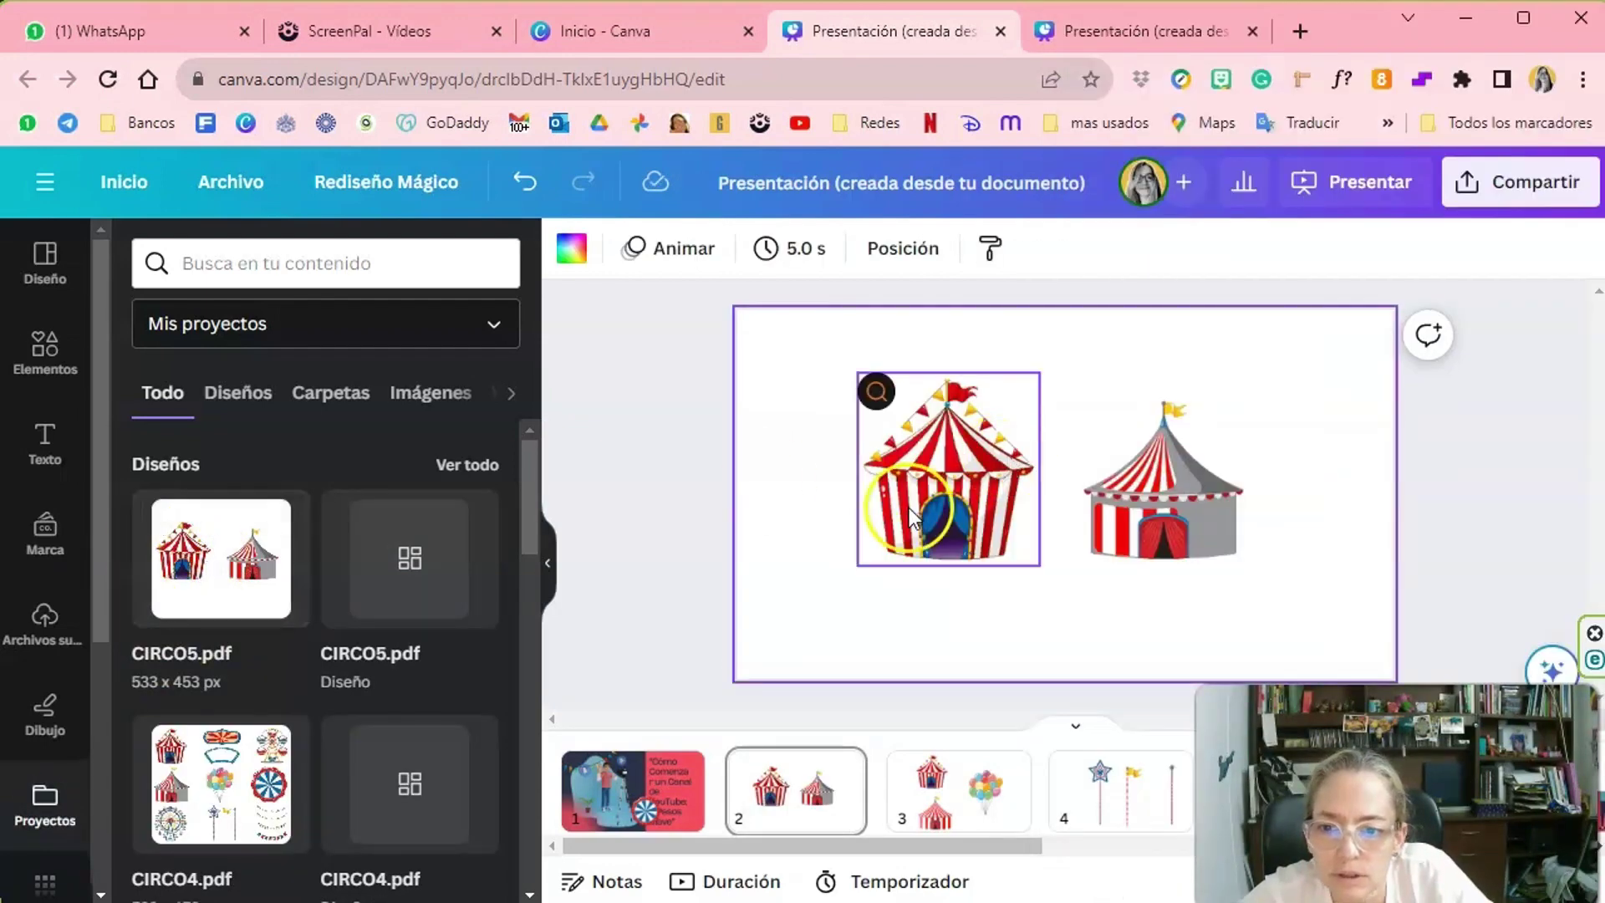
click(910, 508)
click(1180, 503)
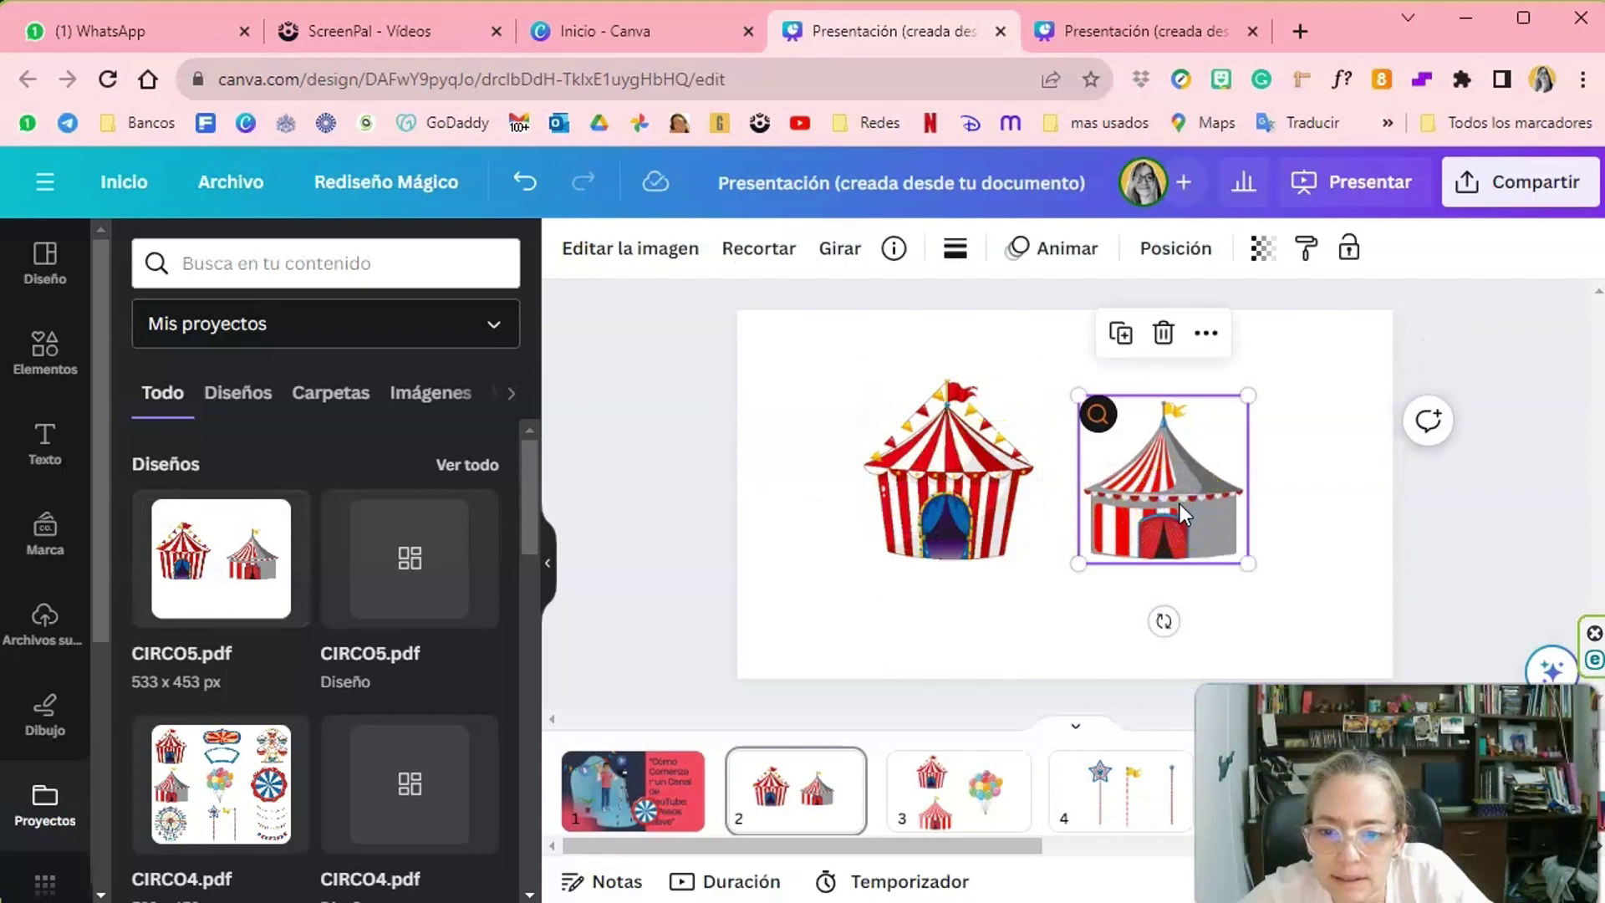
key(Escape)
click(1186, 510)
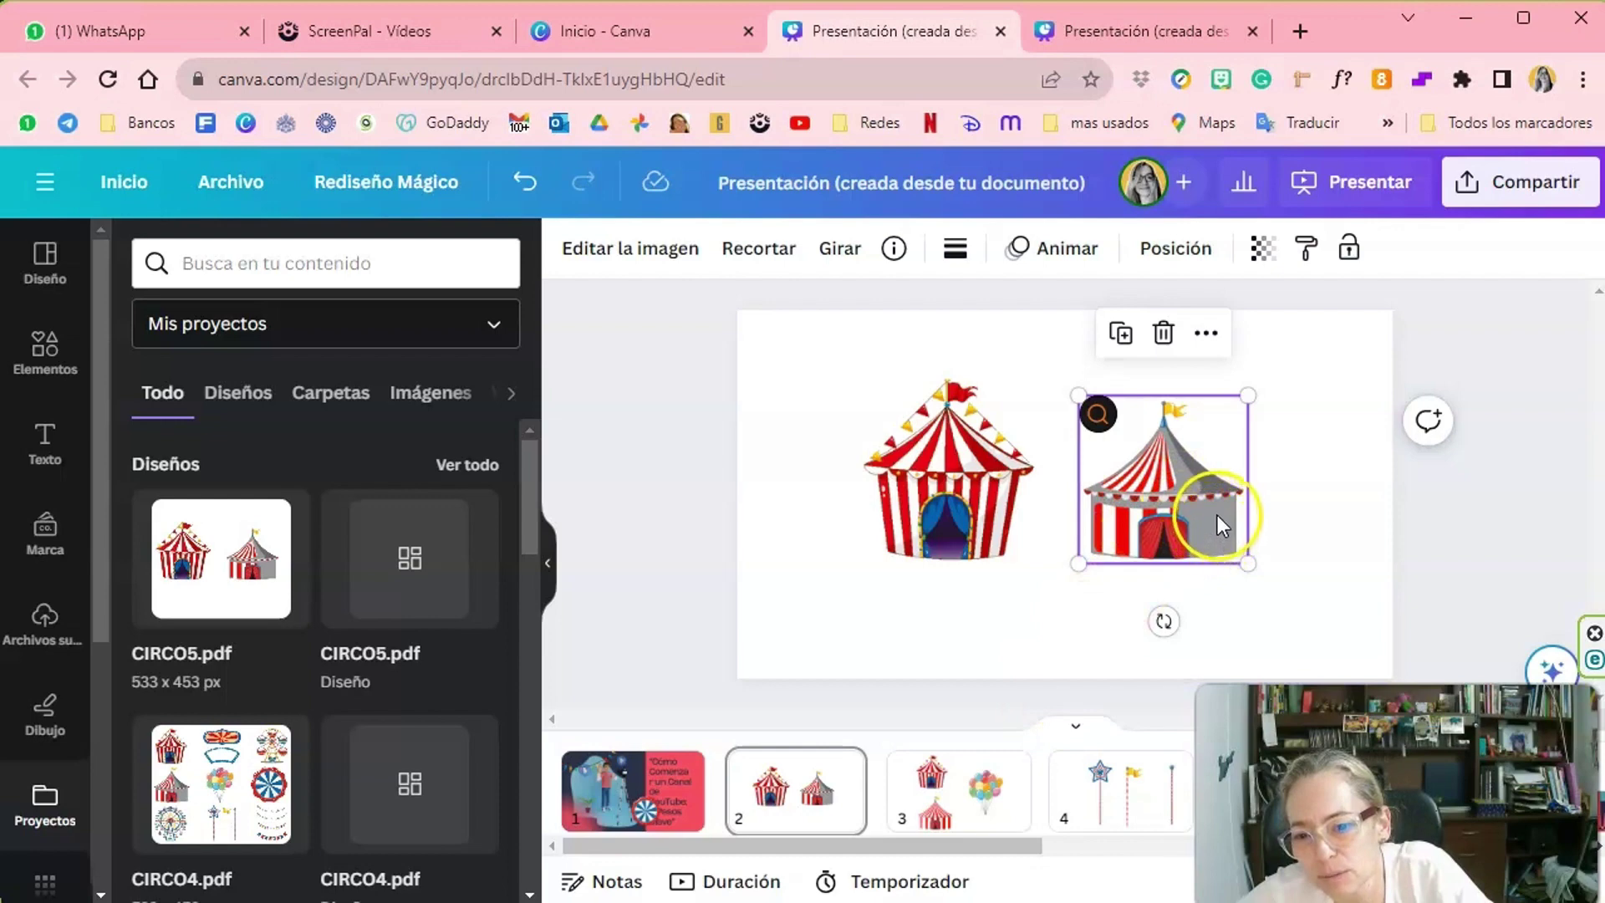
Compare pages 3 and 2, then load the CIRCO4 circus layout into page 2.
click(961, 782)
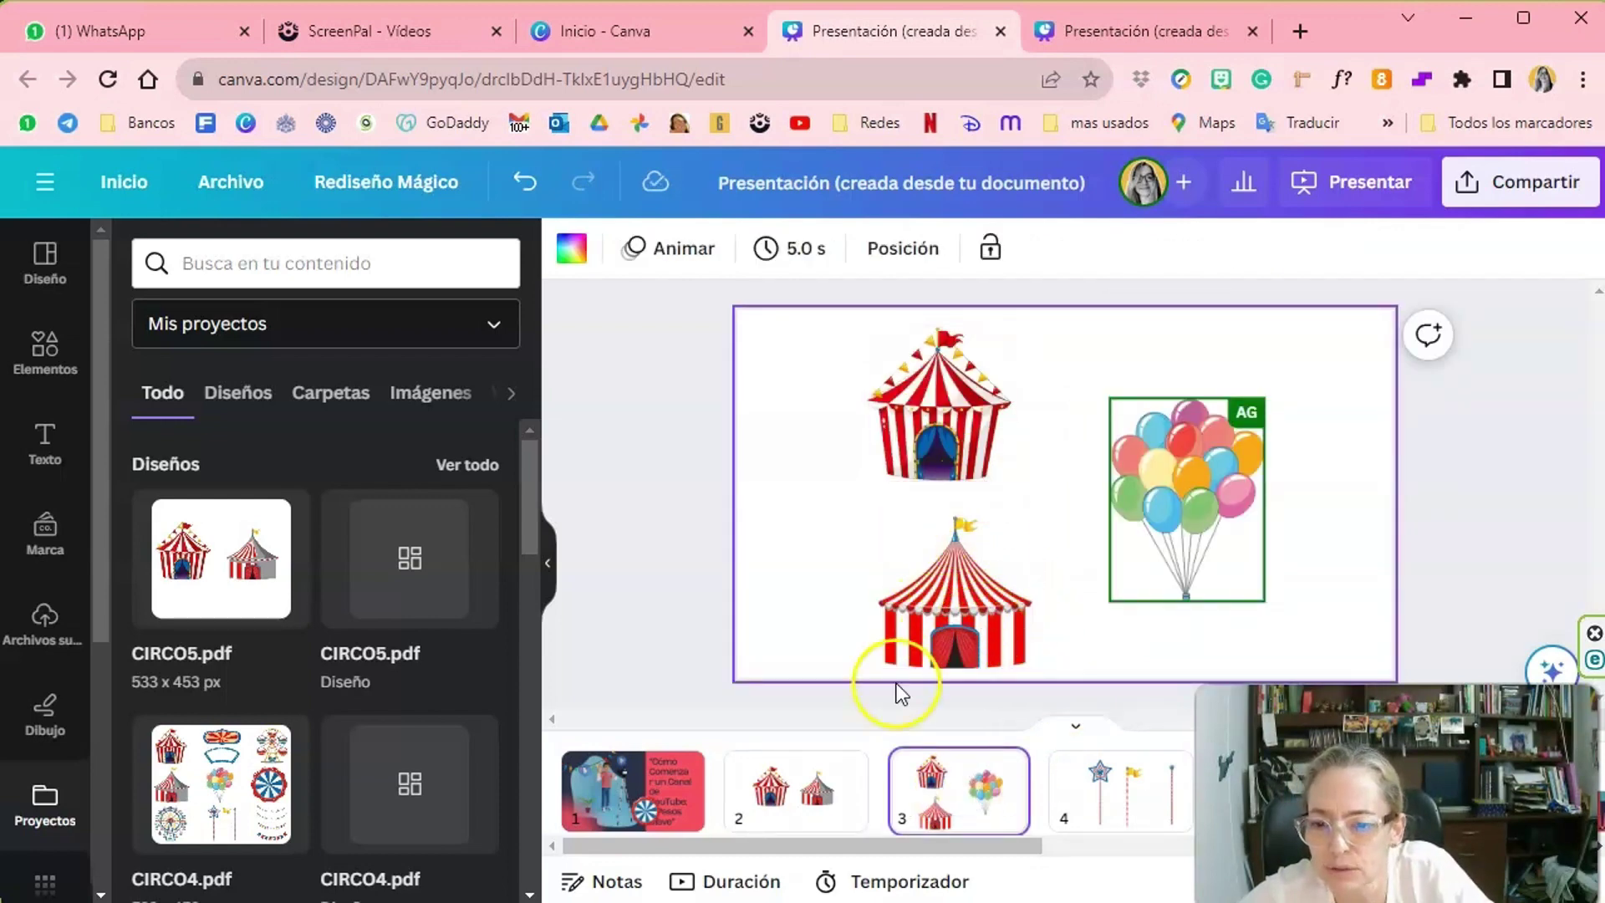
click(790, 777)
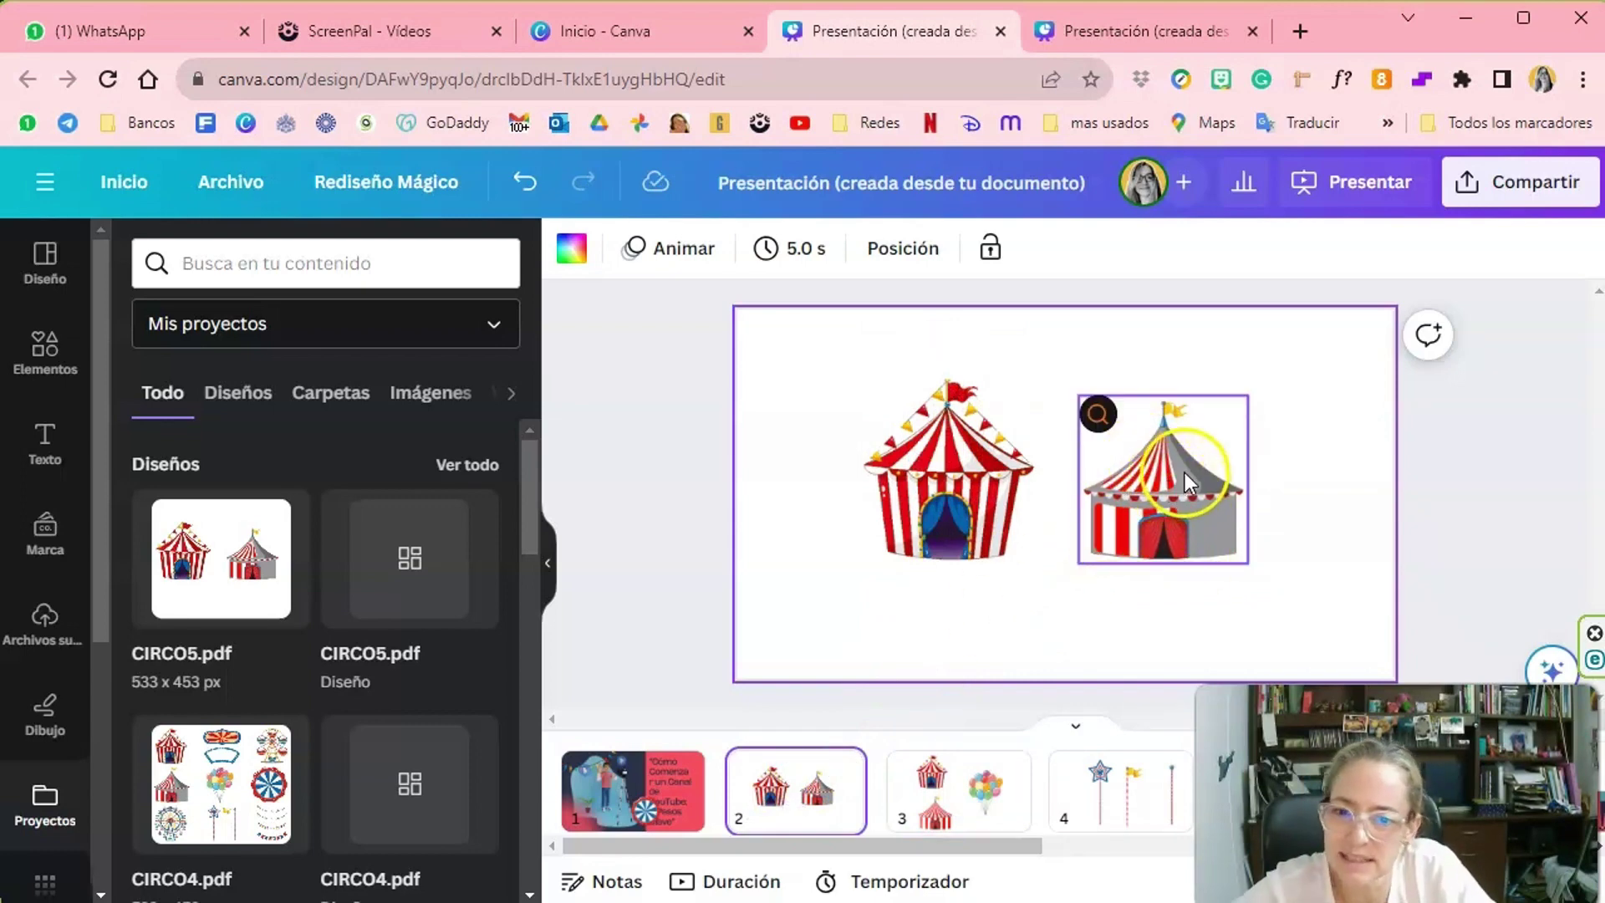
click(936, 785)
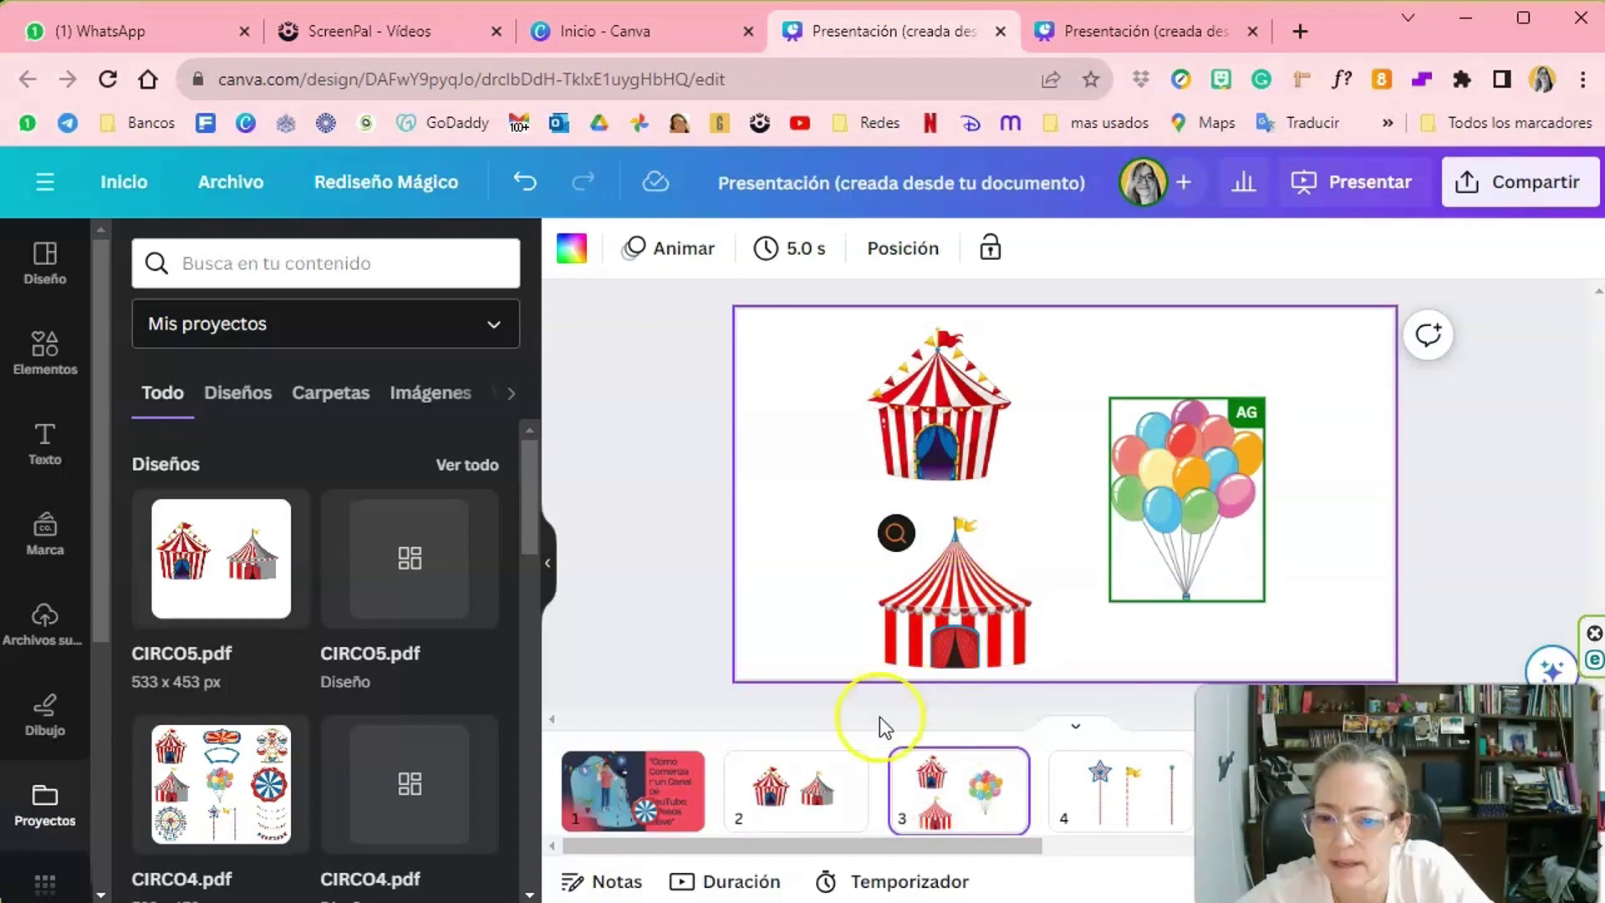
click(790, 782)
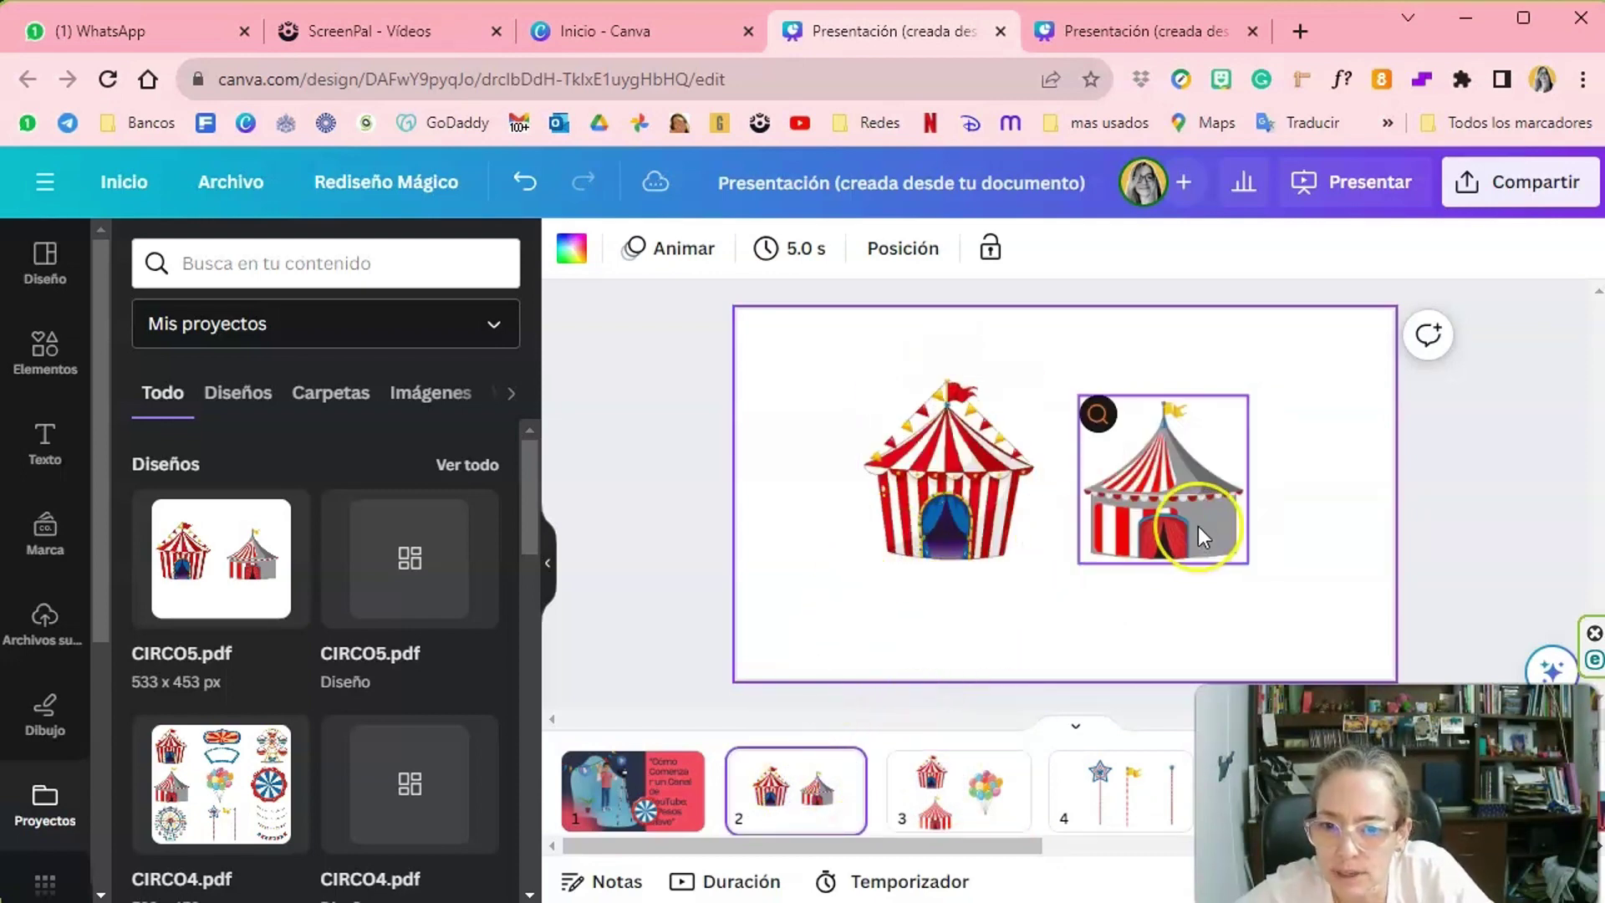
click(200, 790)
click(920, 510)
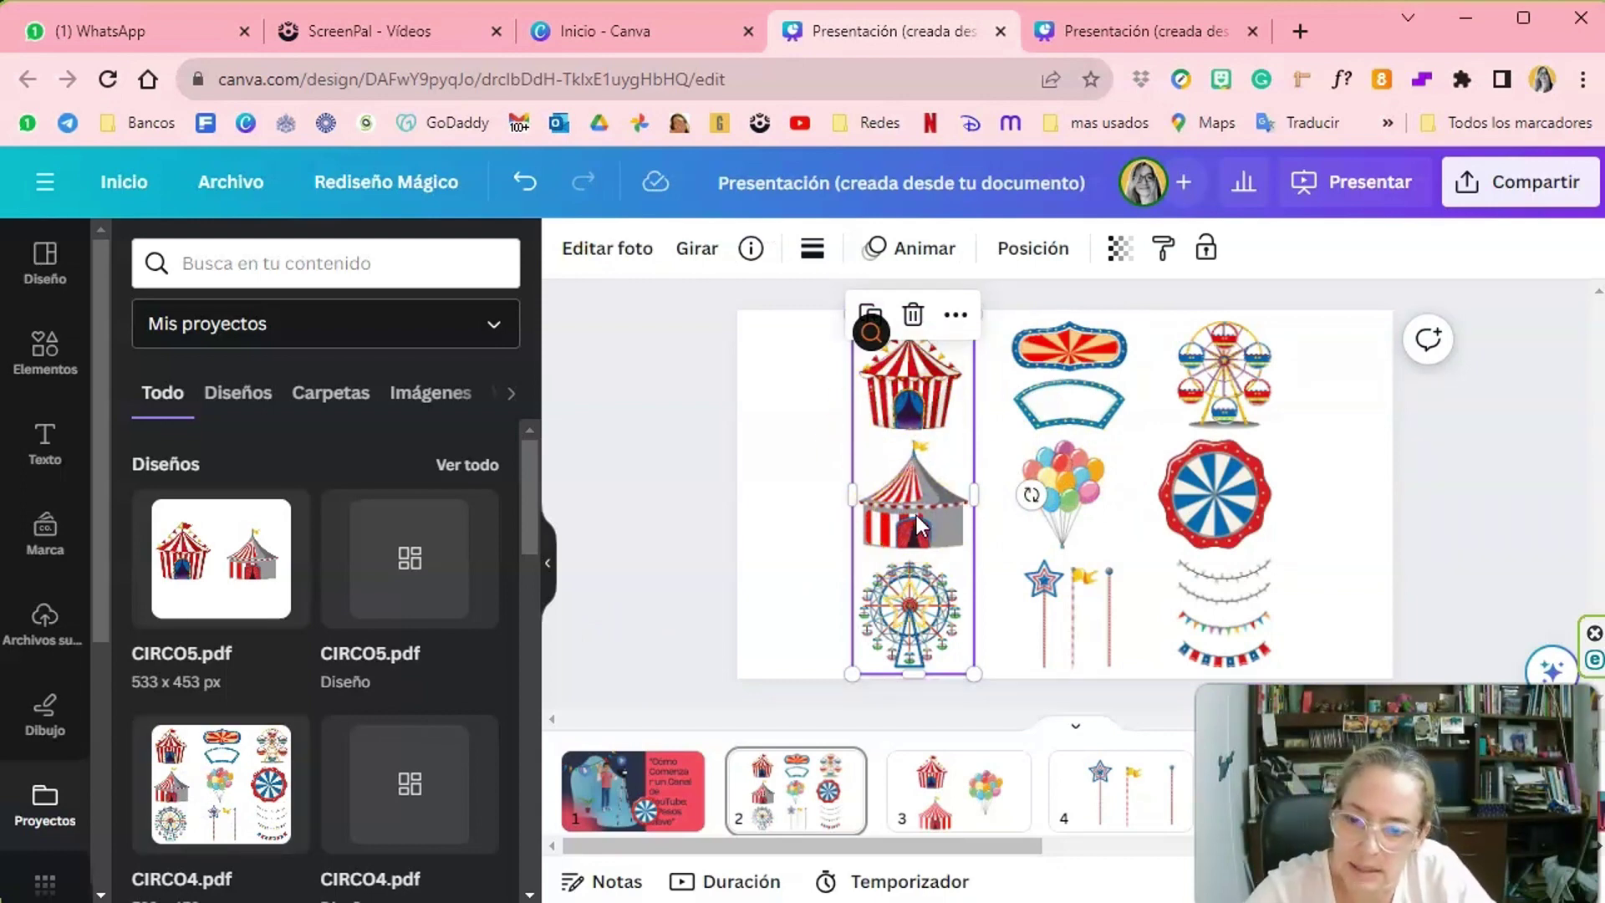
Duplicate the tents-and-wheel column and crop the copy down to just the top tent.
drag(875, 540, 1251, 483)
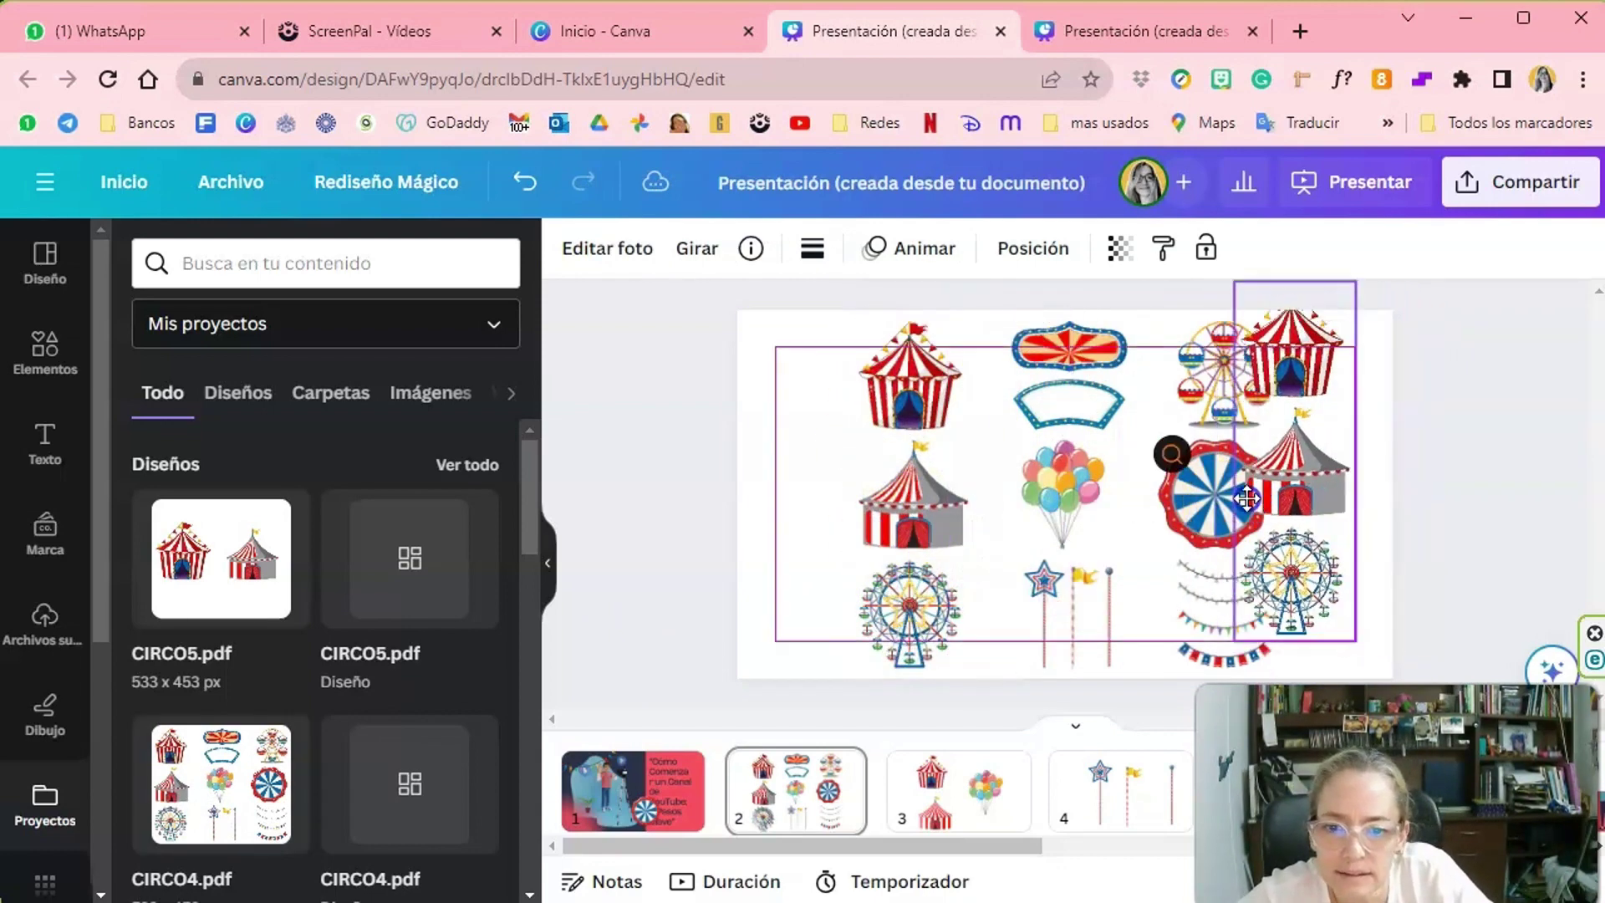
drag(1287, 640, 1311, 406)
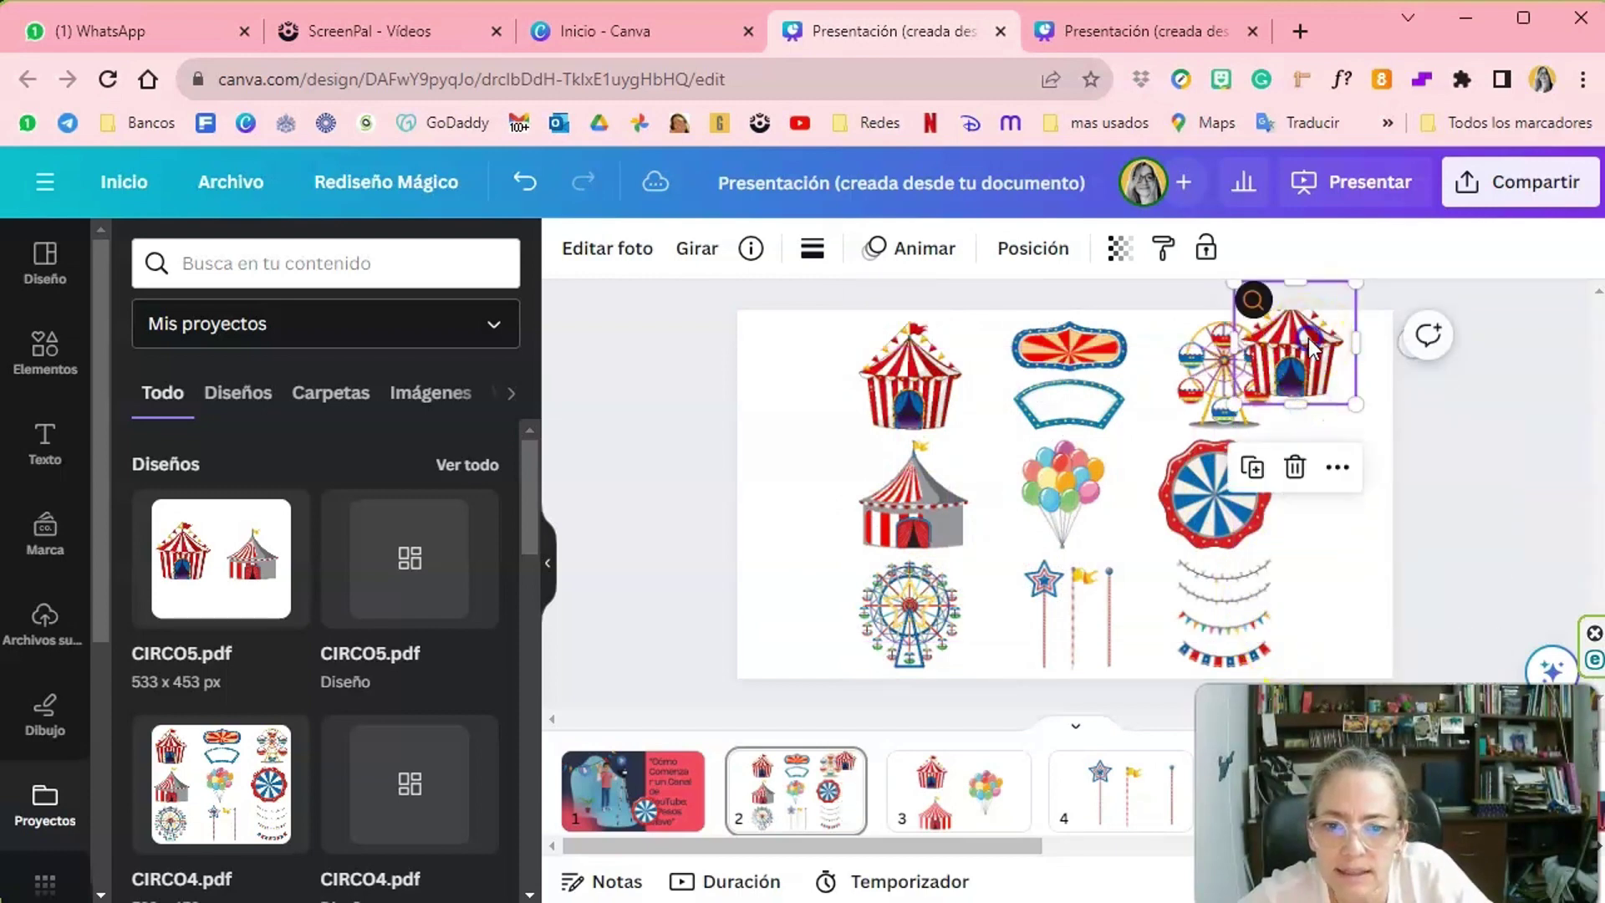
drag(1308, 339, 836, 489)
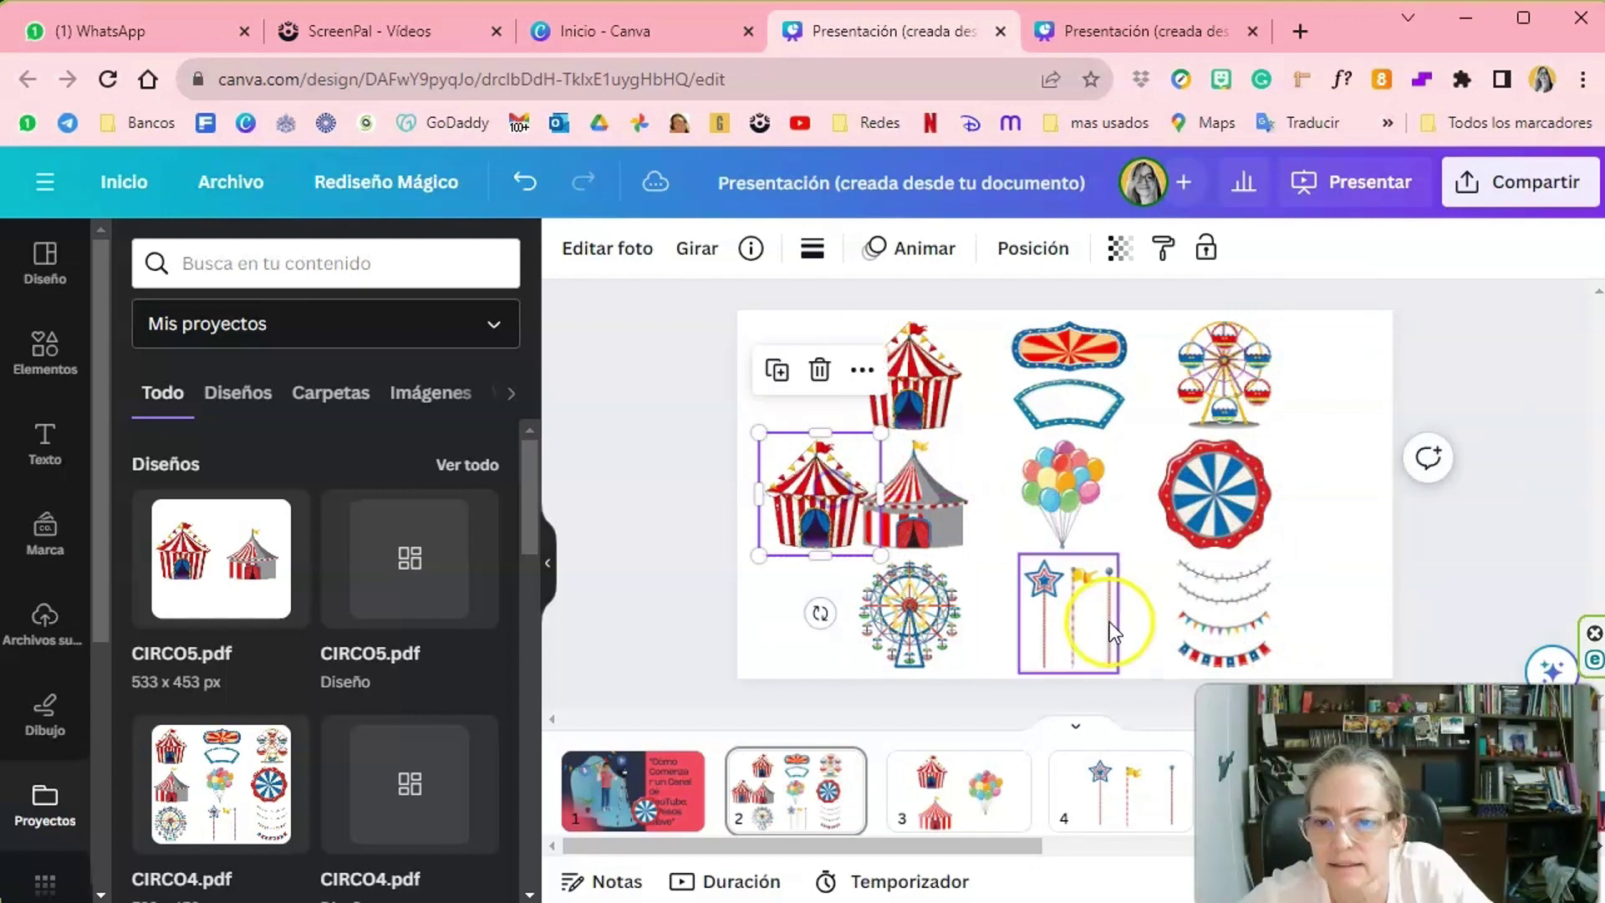
click(886, 615)
Put the cropped tent on the page 1 YouTube title slide and enlarge it.
click(639, 774)
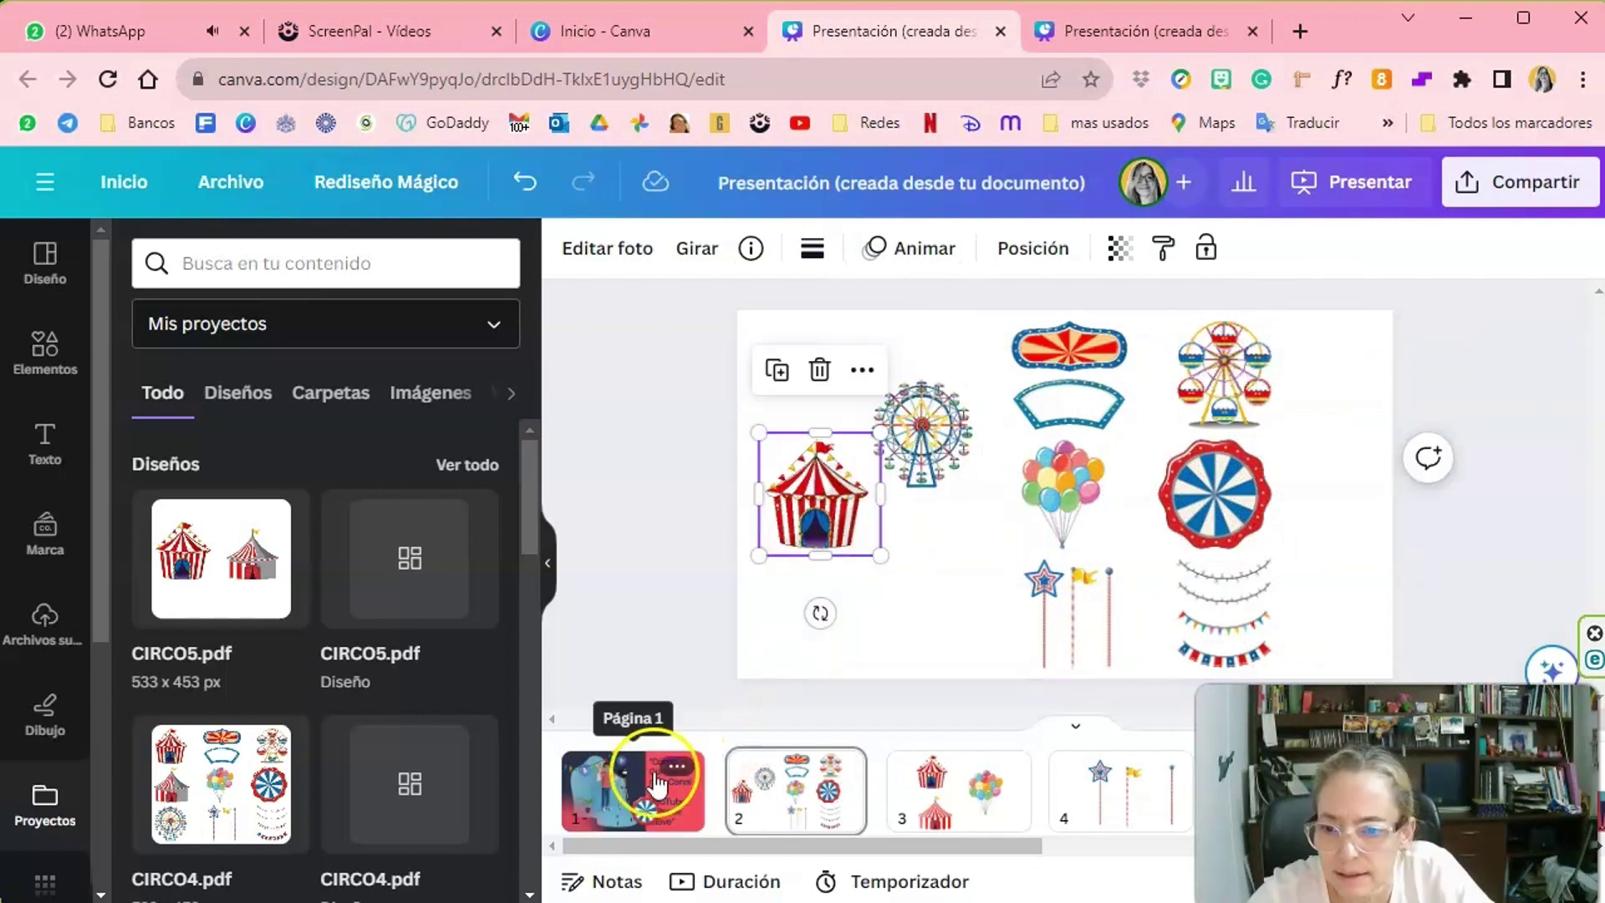
click(801, 639)
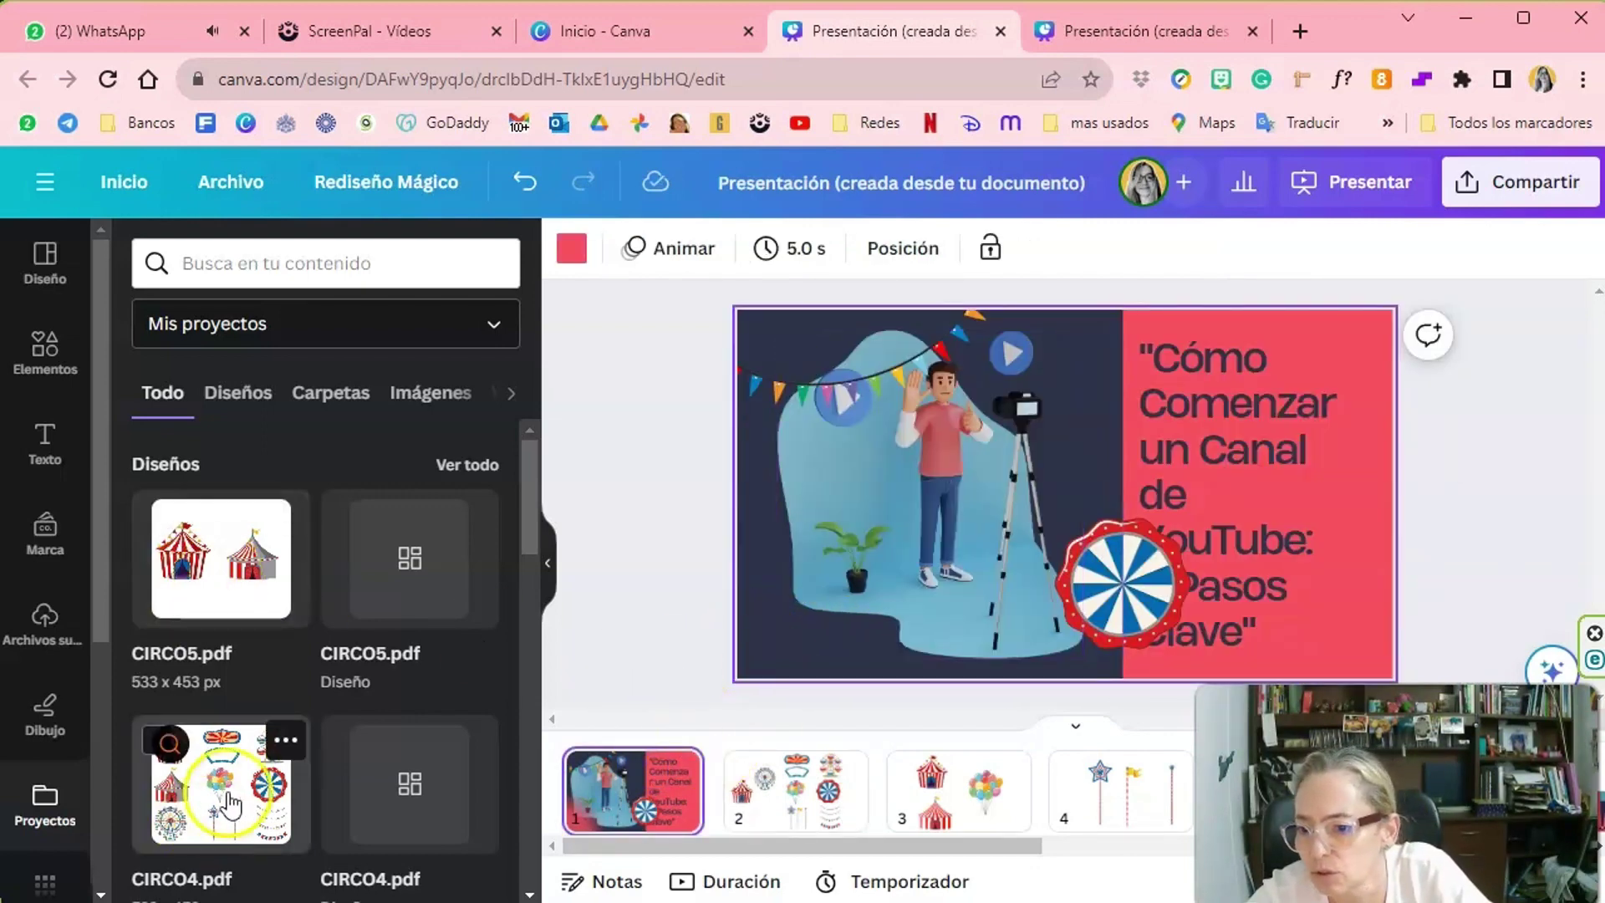
scroll(242, 778, down, 5)
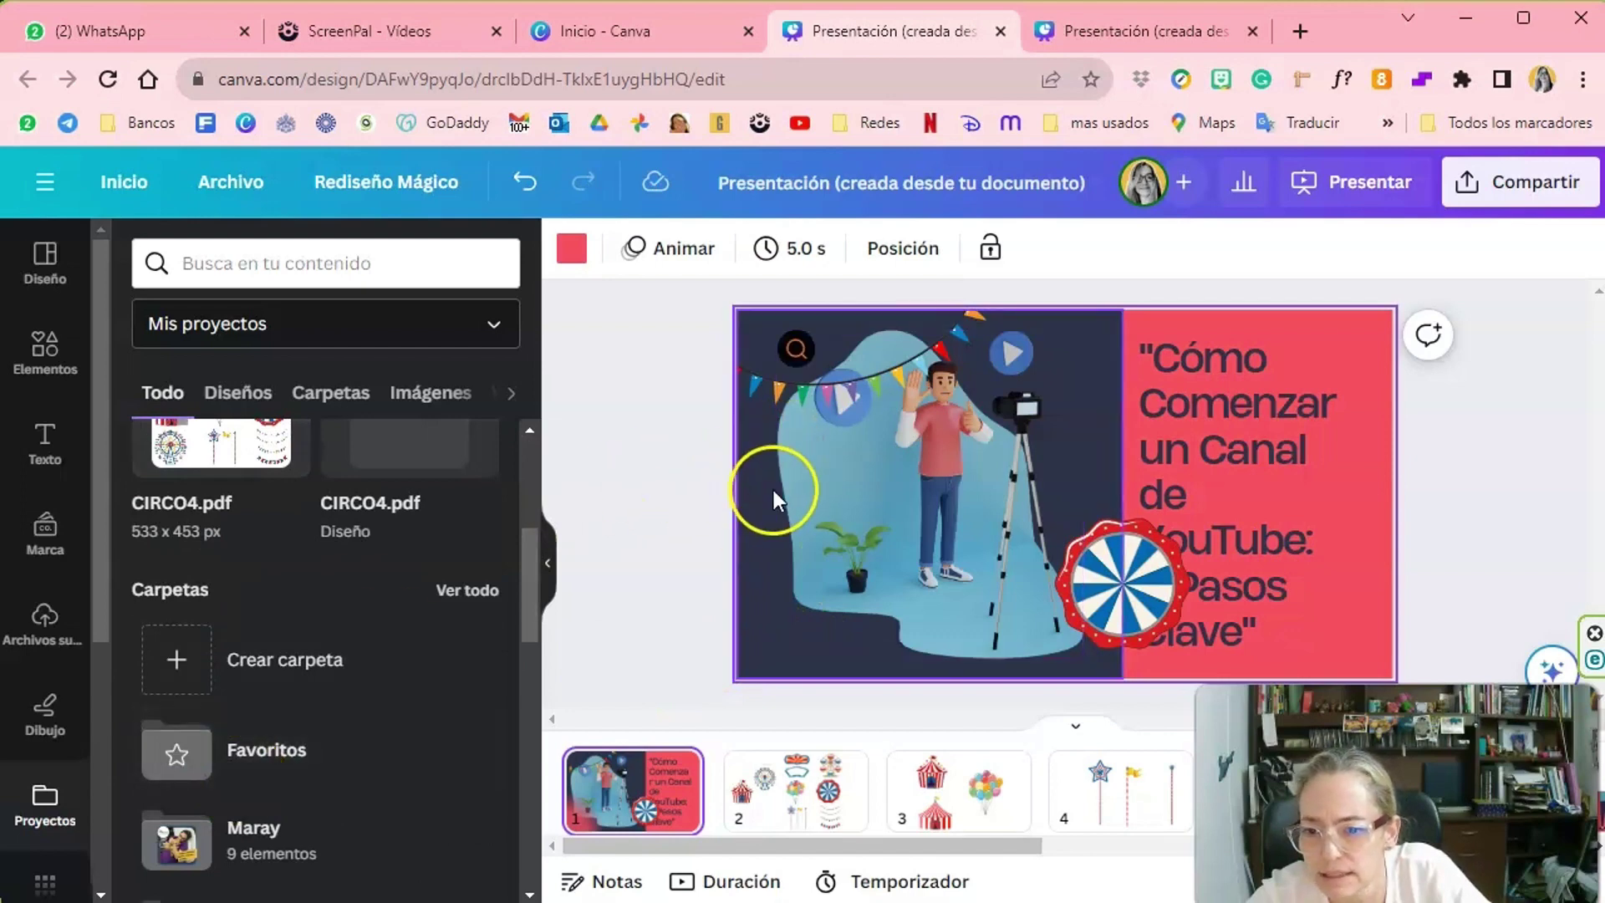
click(764, 529)
key(ctrl+z)
click(866, 529)
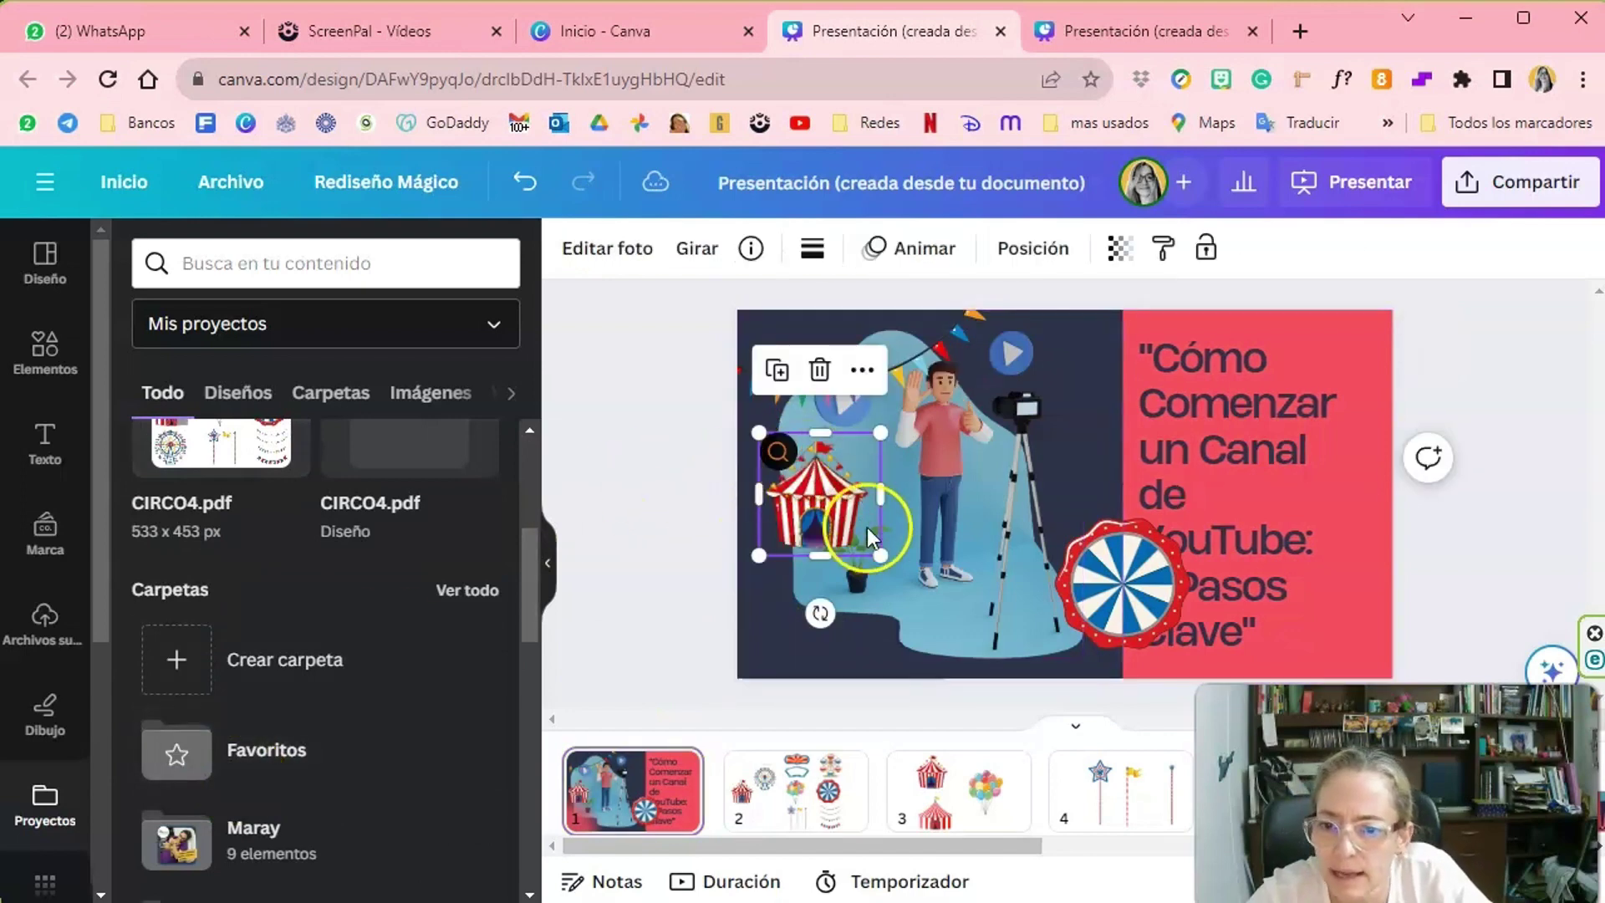
mouse_move(878, 553)
mouse_down()
mouse_move(961, 673)
mouse_move(877, 510)
mouse_up()
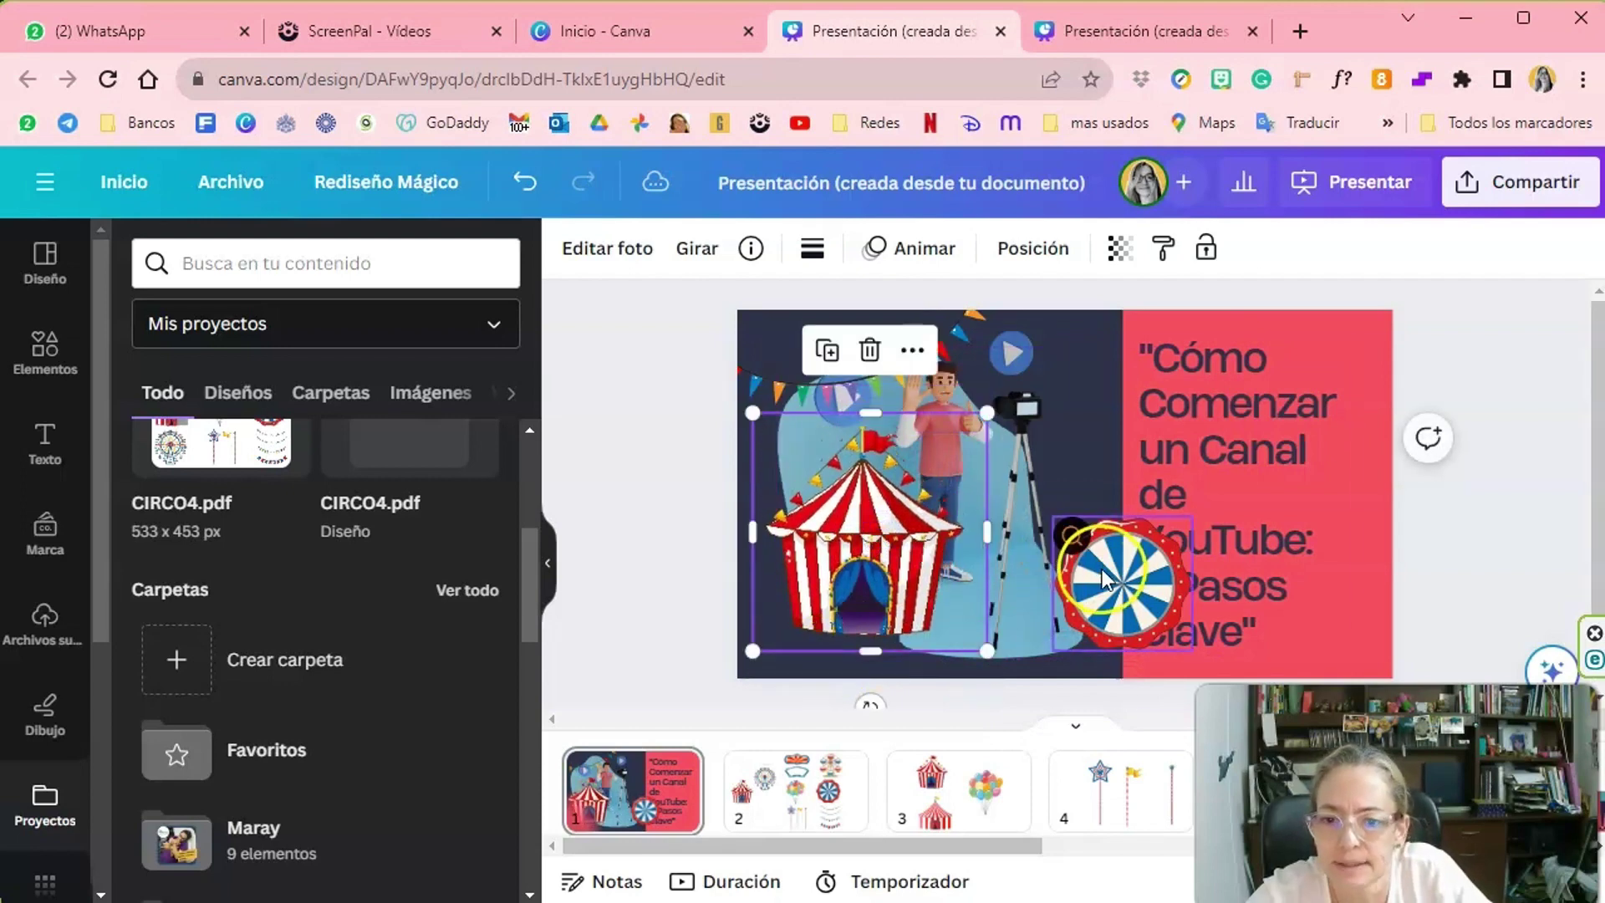
Delete the pinwheel and title text, moving the tent to the slide's right side.
click(1103, 577)
key(Delete)
drag(840, 511, 1220, 538)
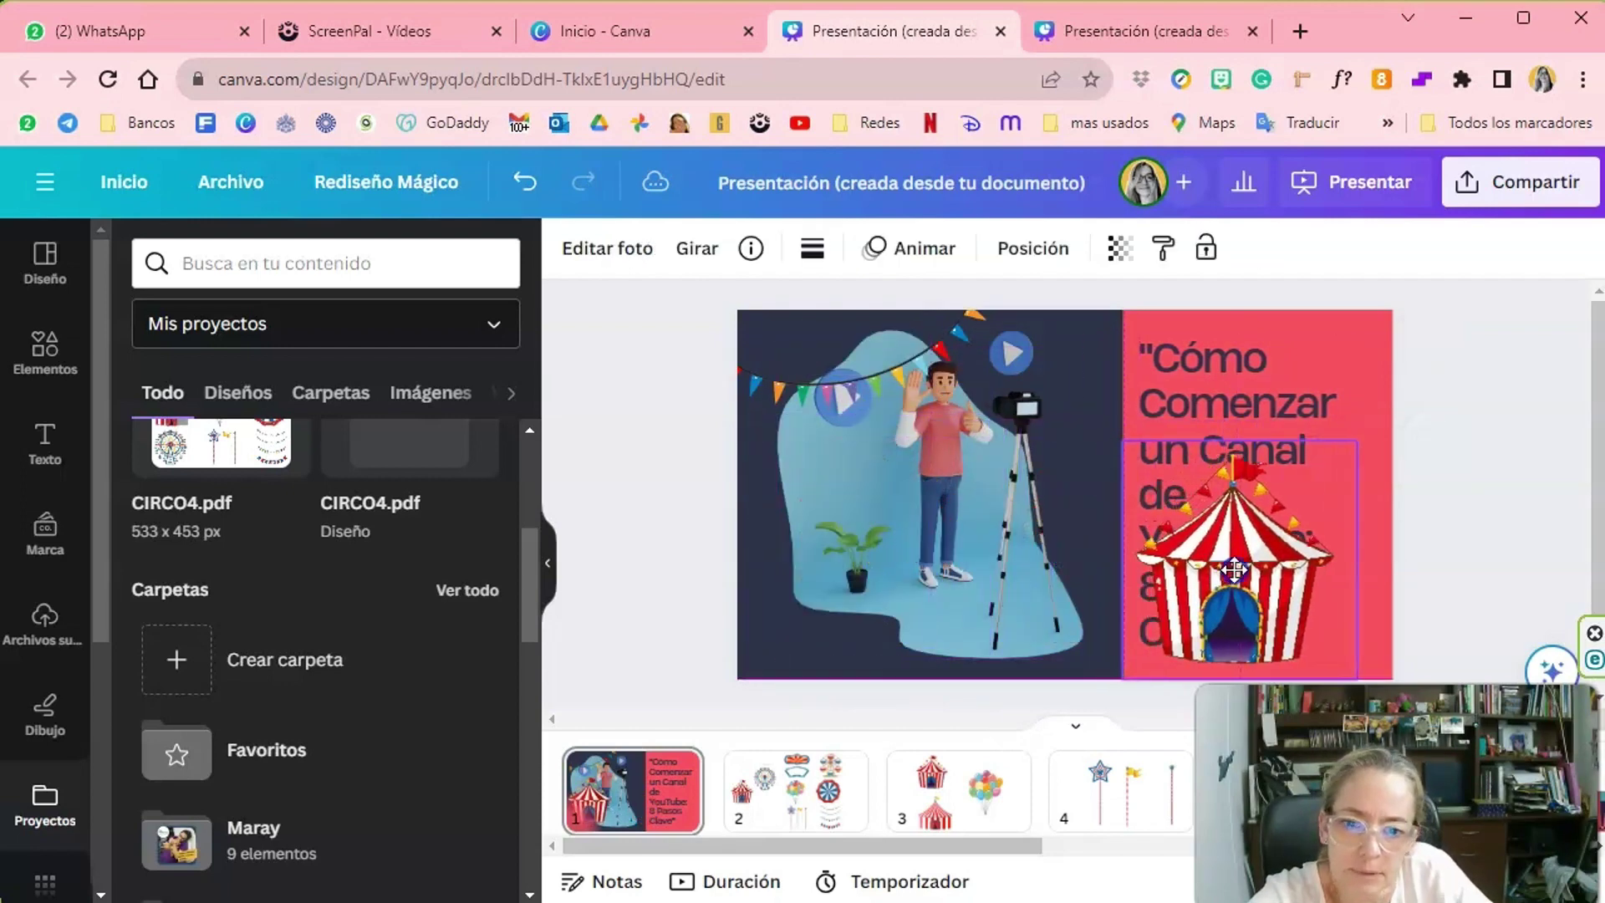
click(1162, 357)
key(Delete)
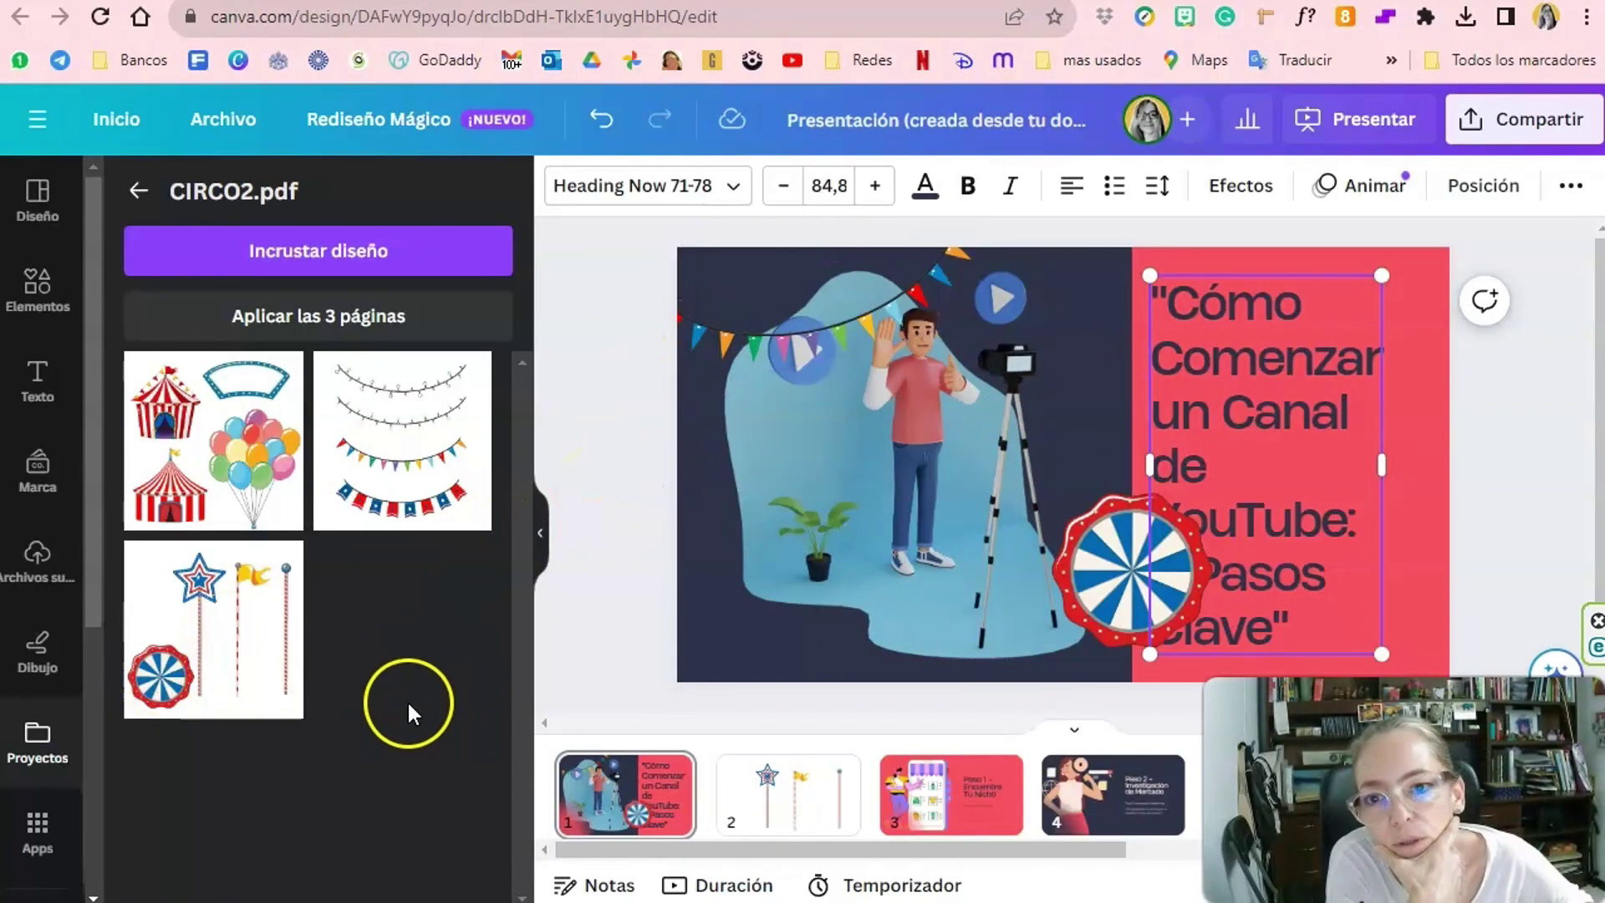
From the Canva home page, create a blank Post para Instagram design.
click(117, 118)
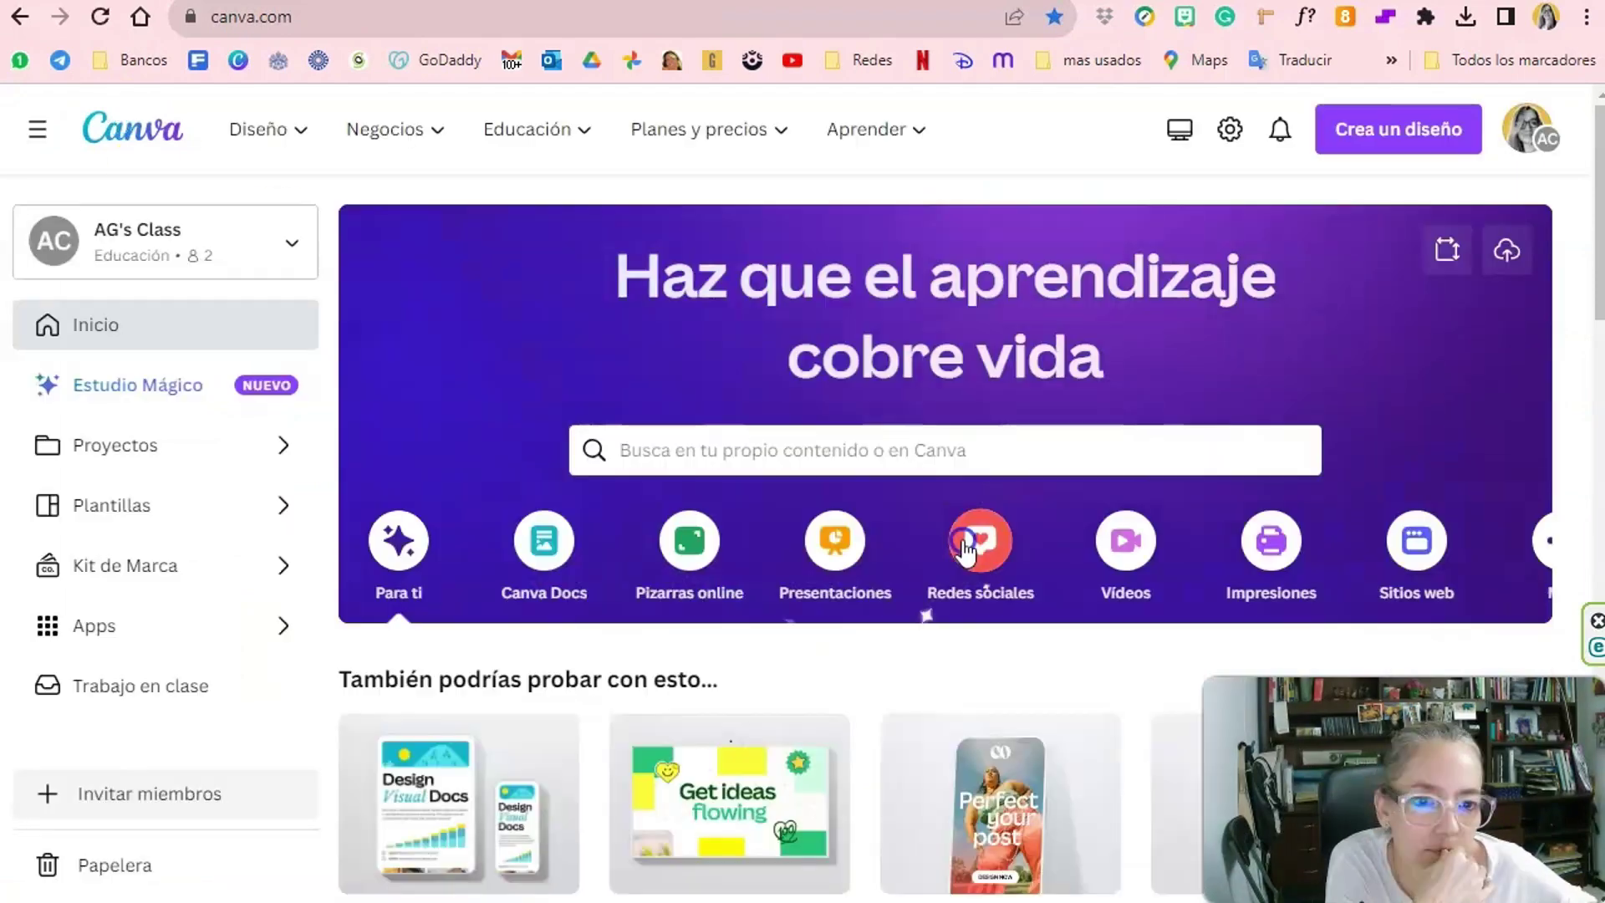
scroll(1060, 727, down, 2)
scroll(1059, 728, down, 2)
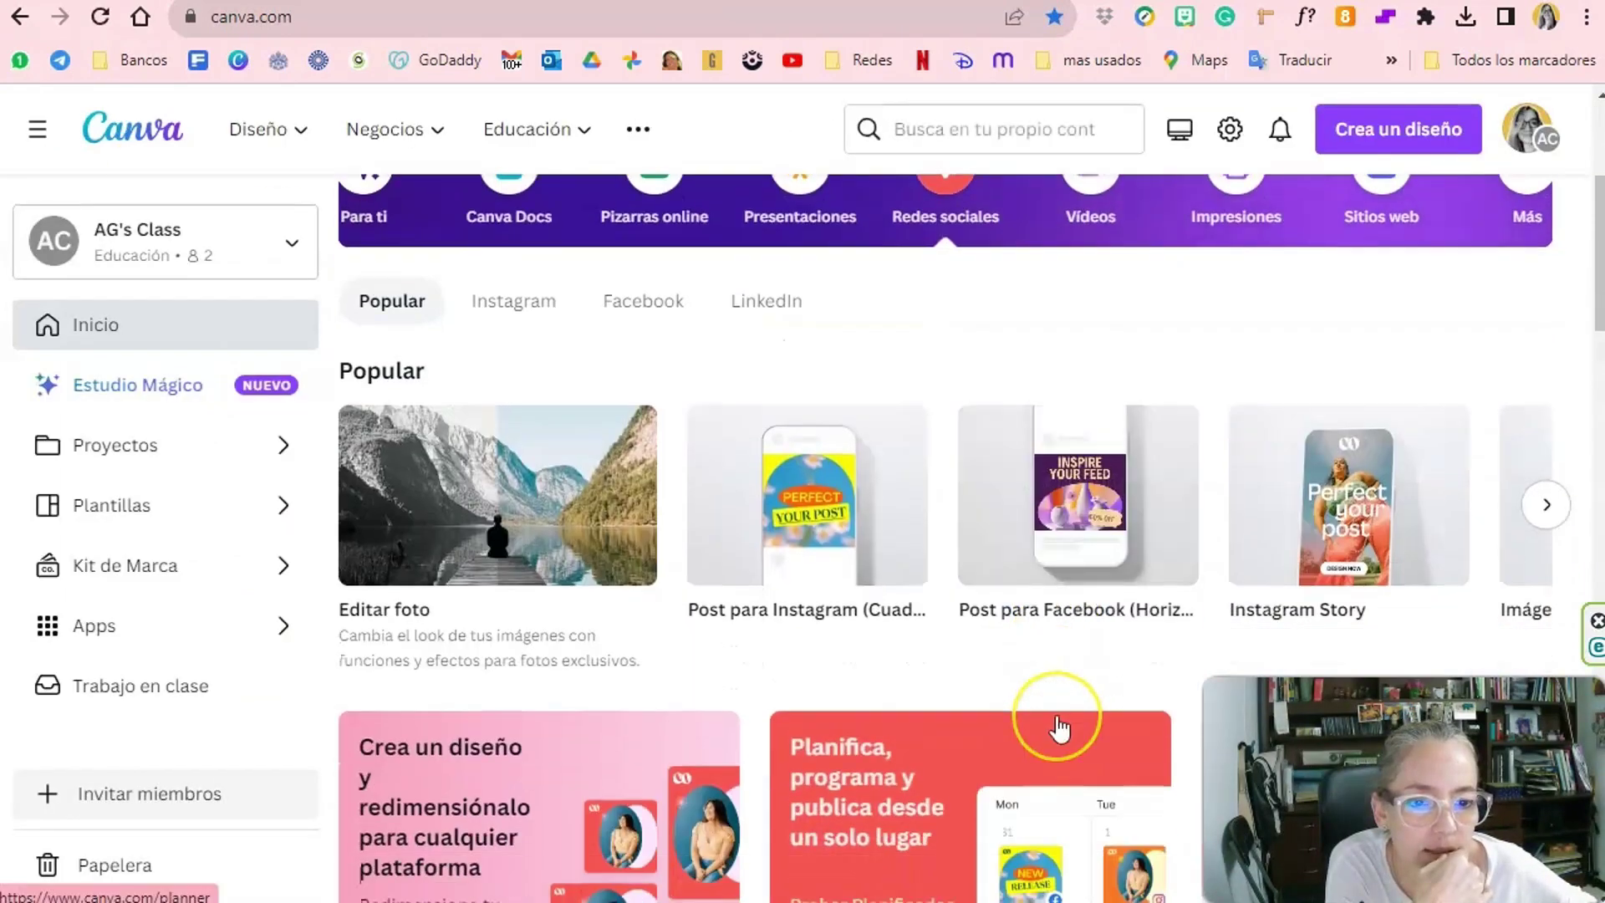
scroll(1059, 727, down, 3)
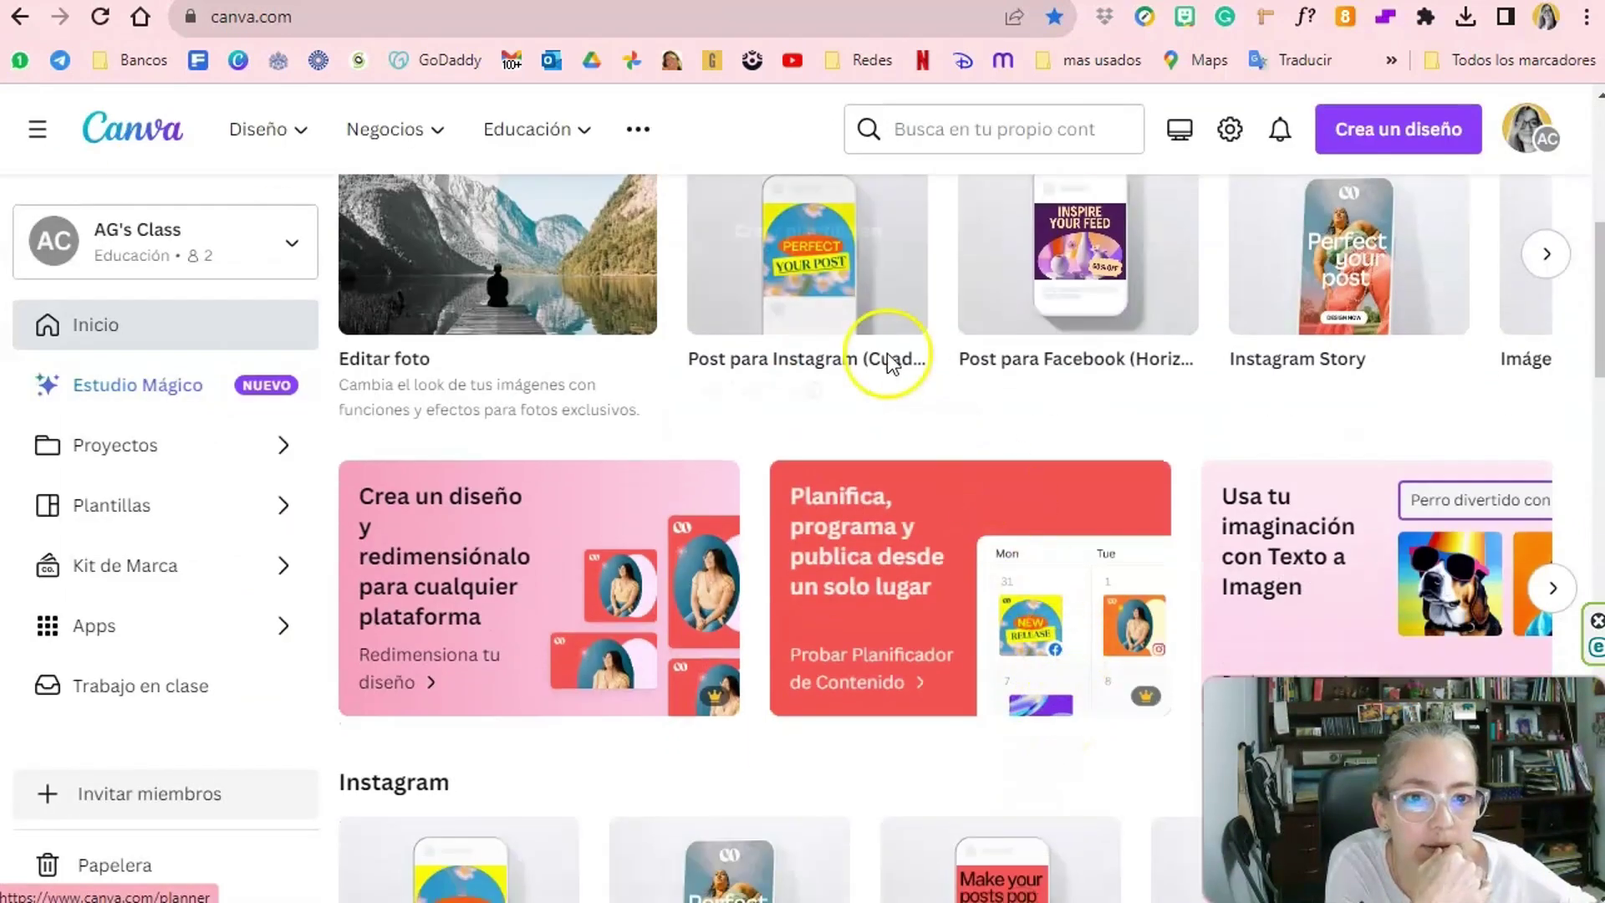
mouse_move(808, 258)
click(835, 276)
click(38, 568)
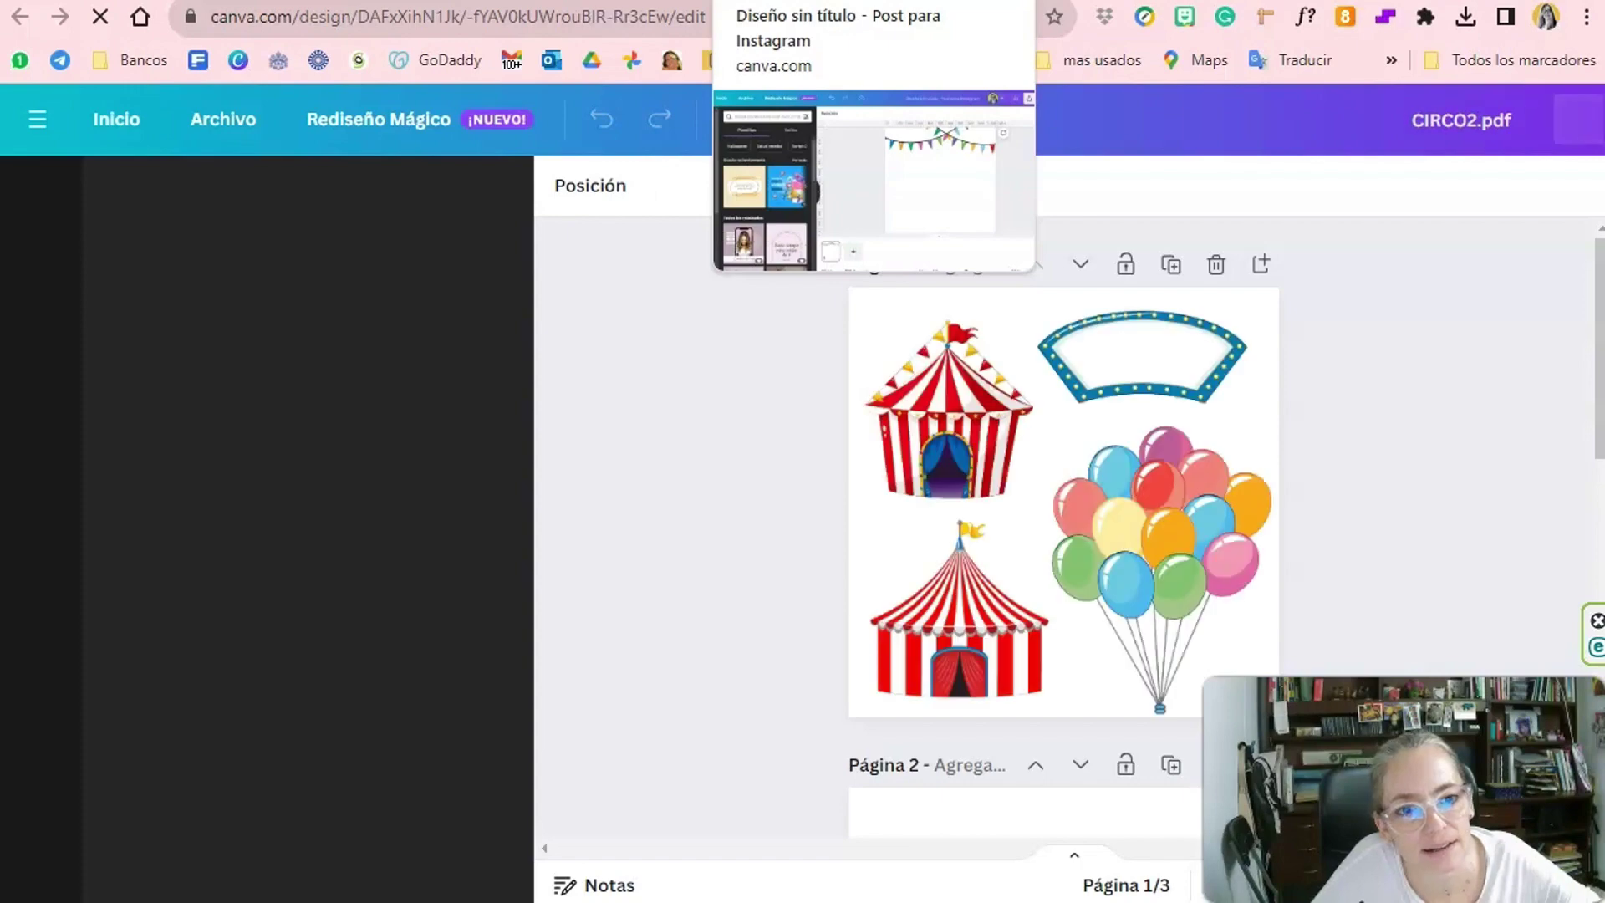
Paste the circus tent onto the Instagram post and enlarge it across the lower page.
click(873, 4)
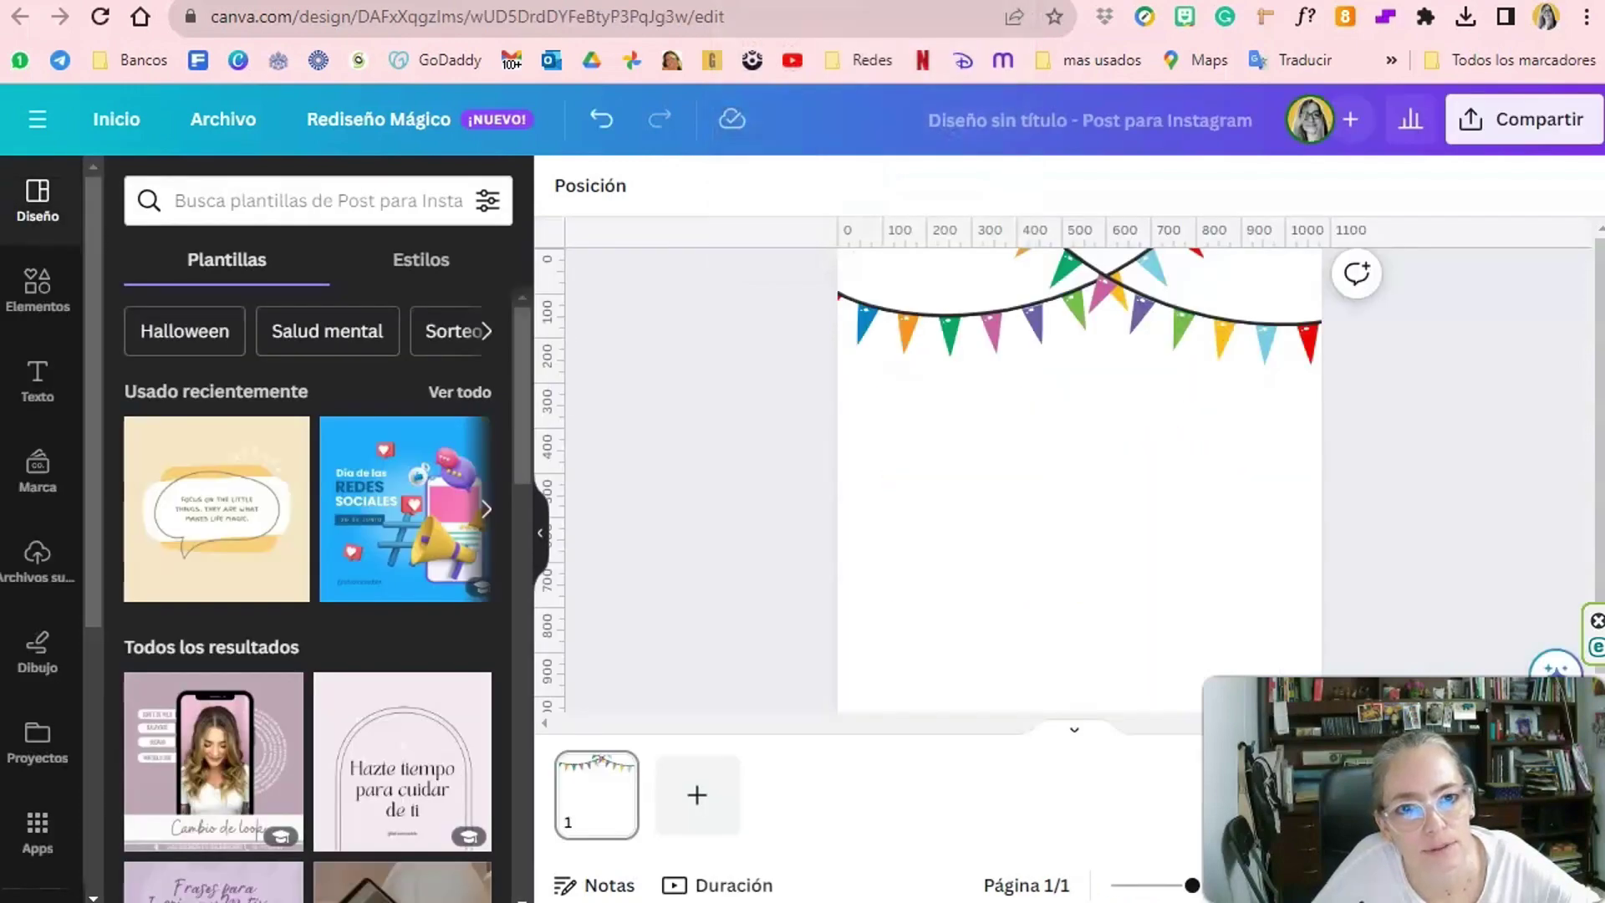
click(836, 4)
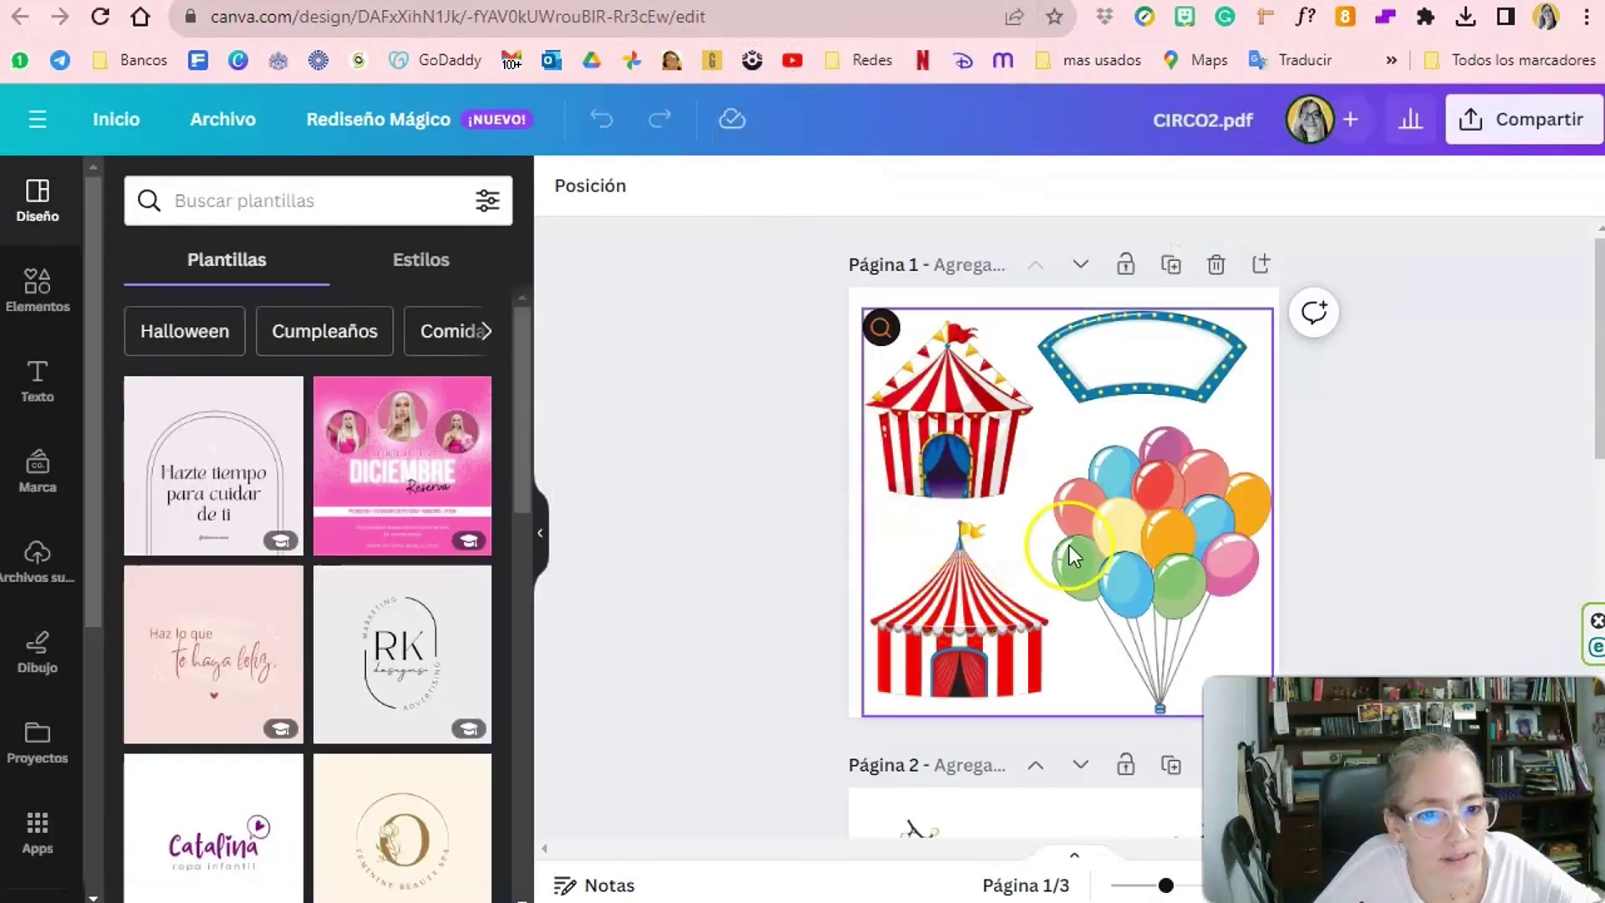
click(873, 5)
click(1007, 605)
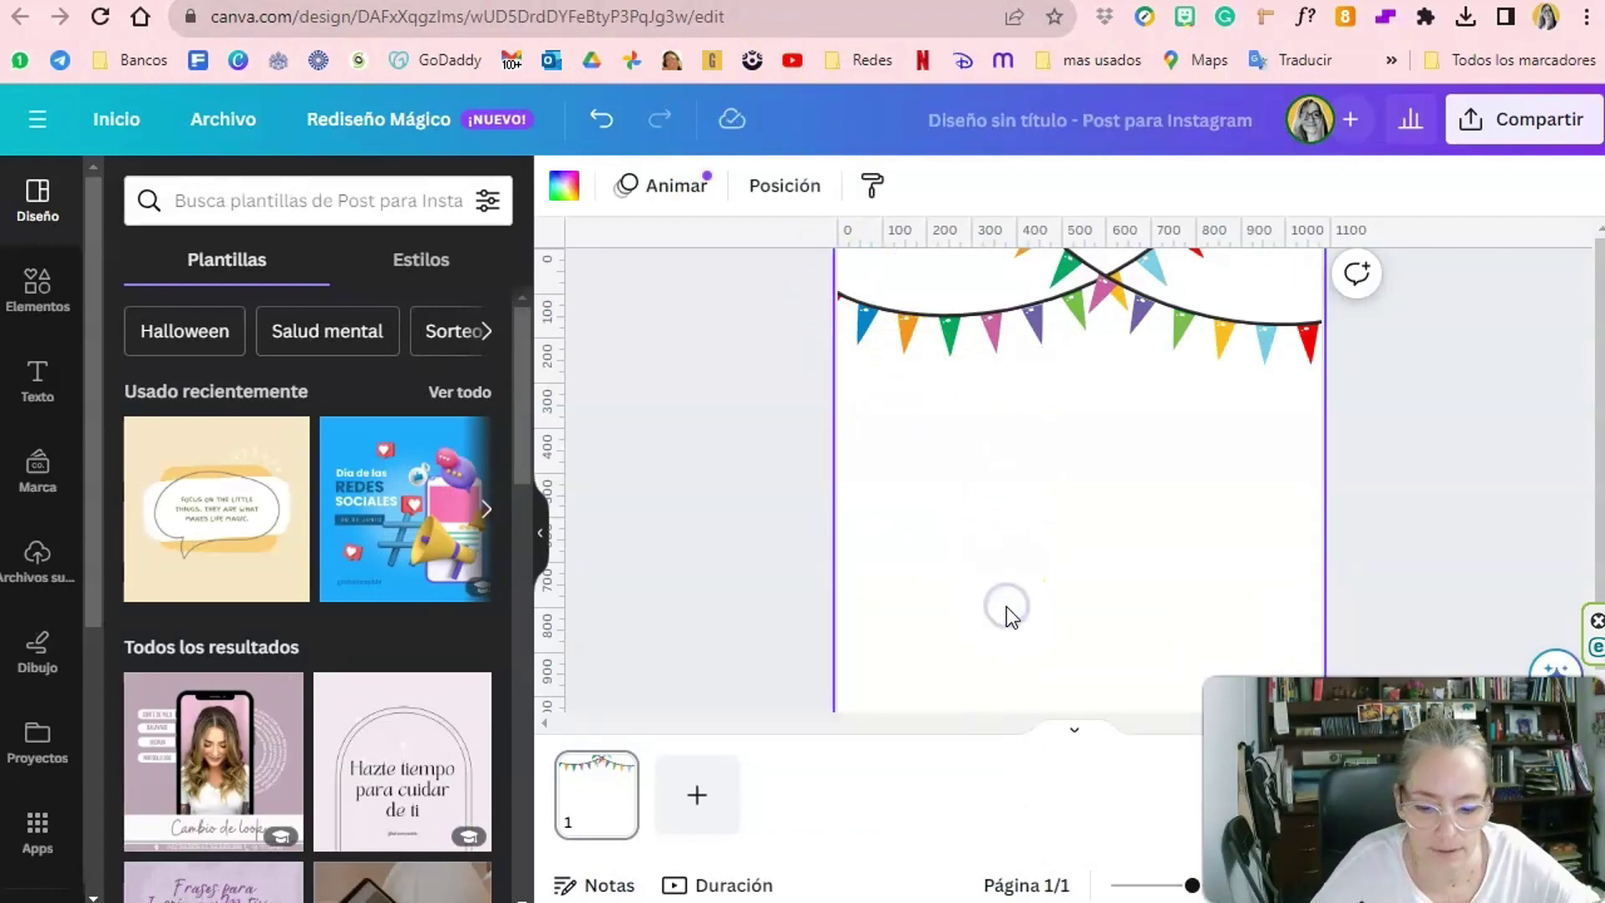
key(ctrl+v)
drag(1037, 478, 1121, 580)
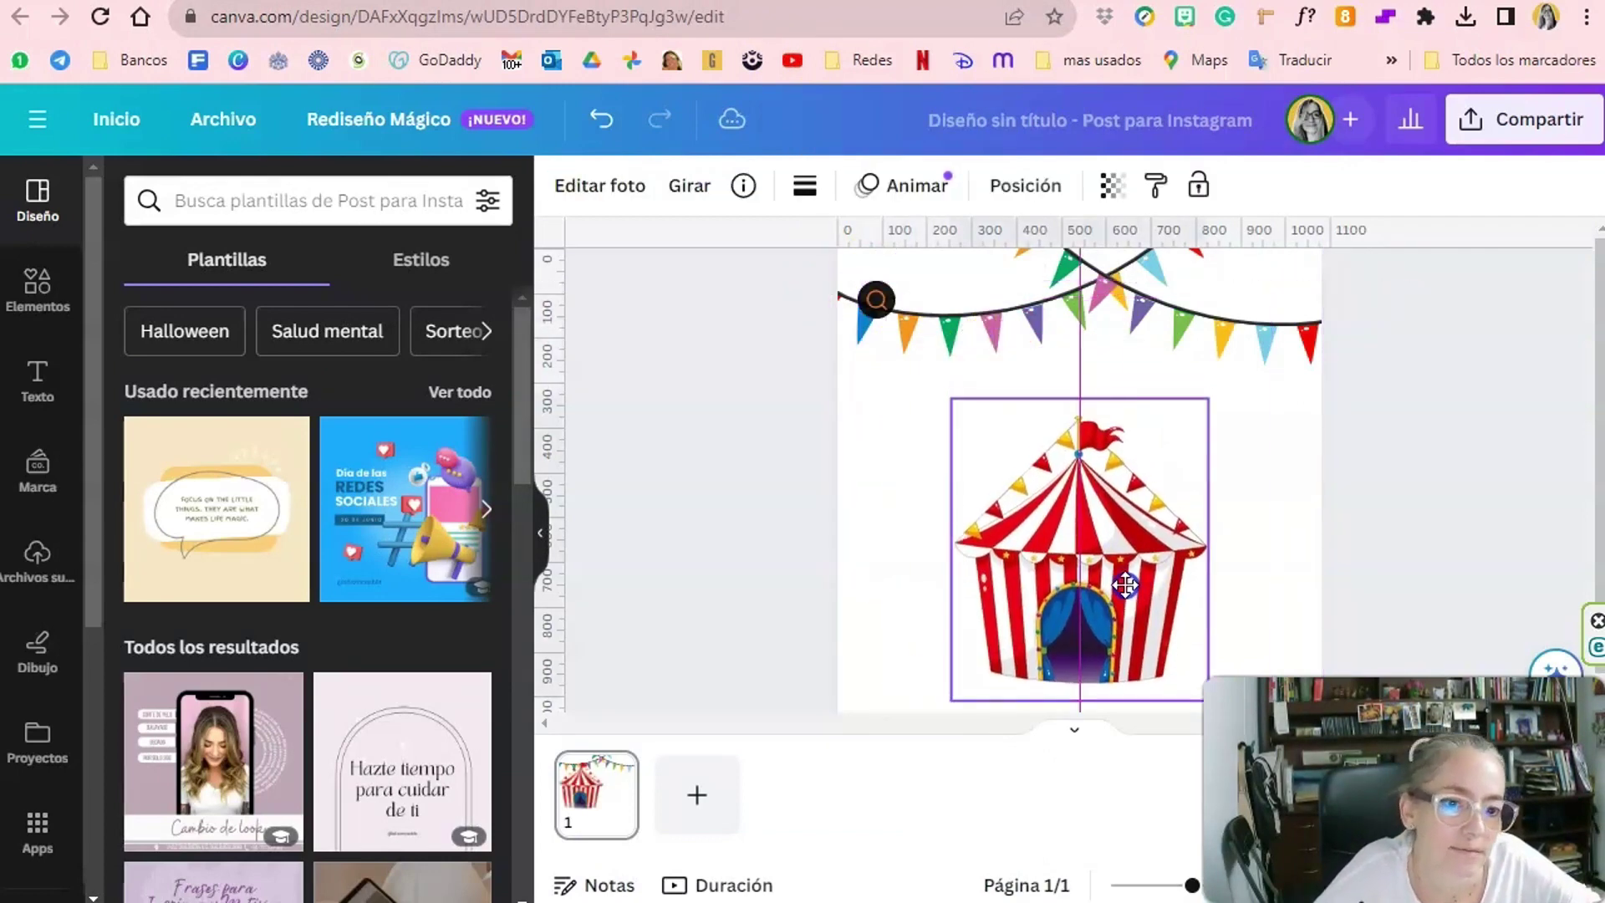
drag(1189, 404, 1254, 340)
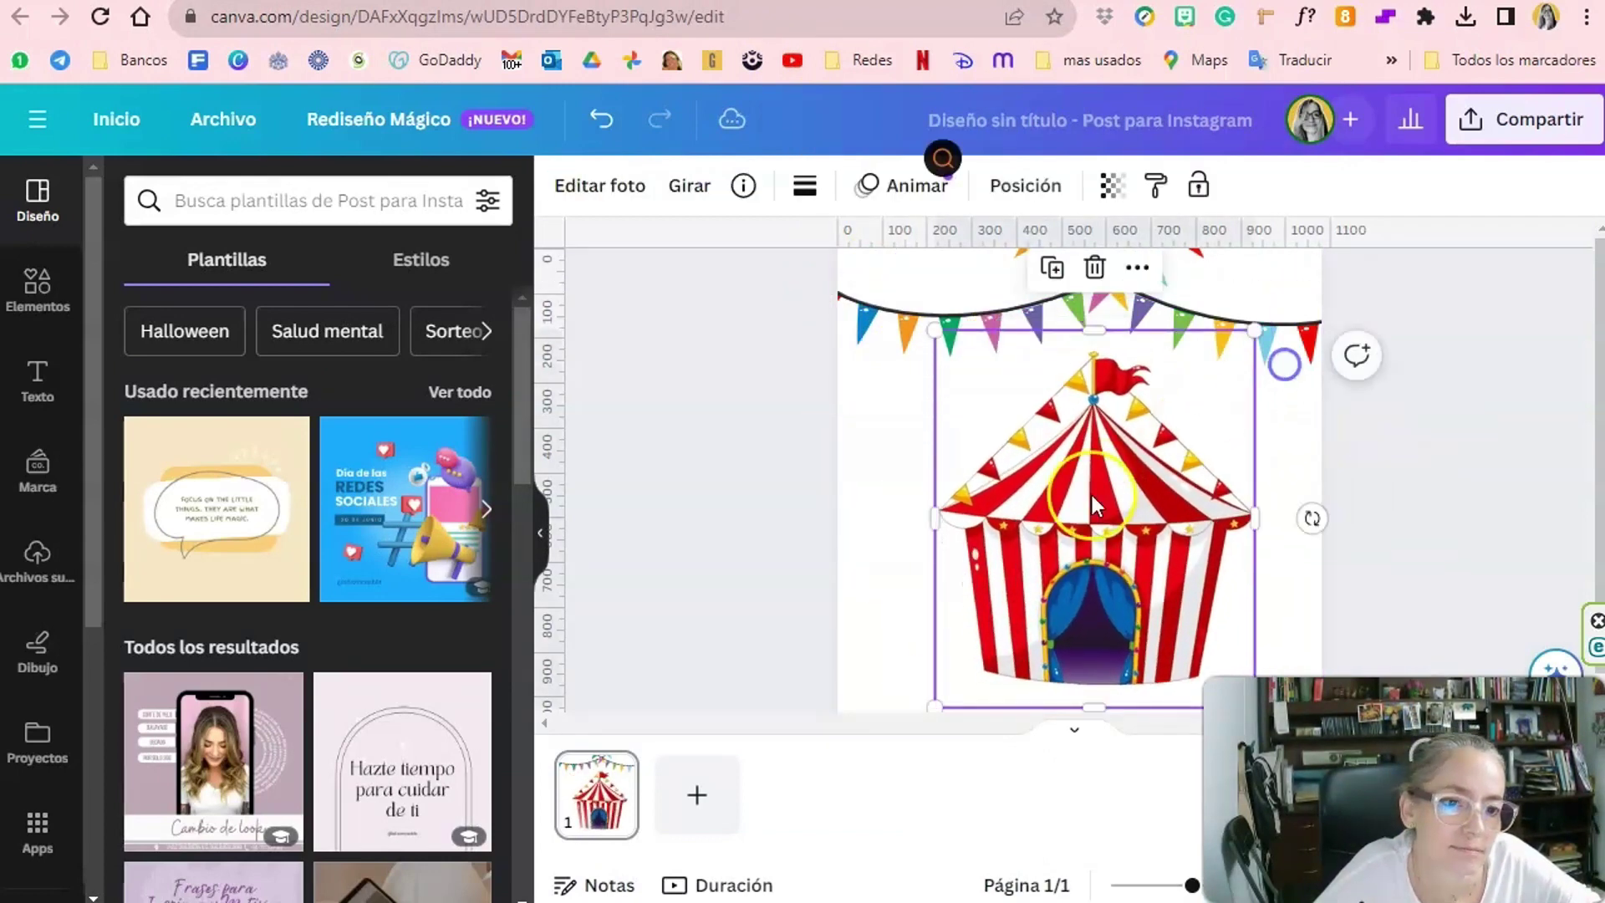
Set the post's background colour to blue #508ab0.
click(887, 557)
click(565, 185)
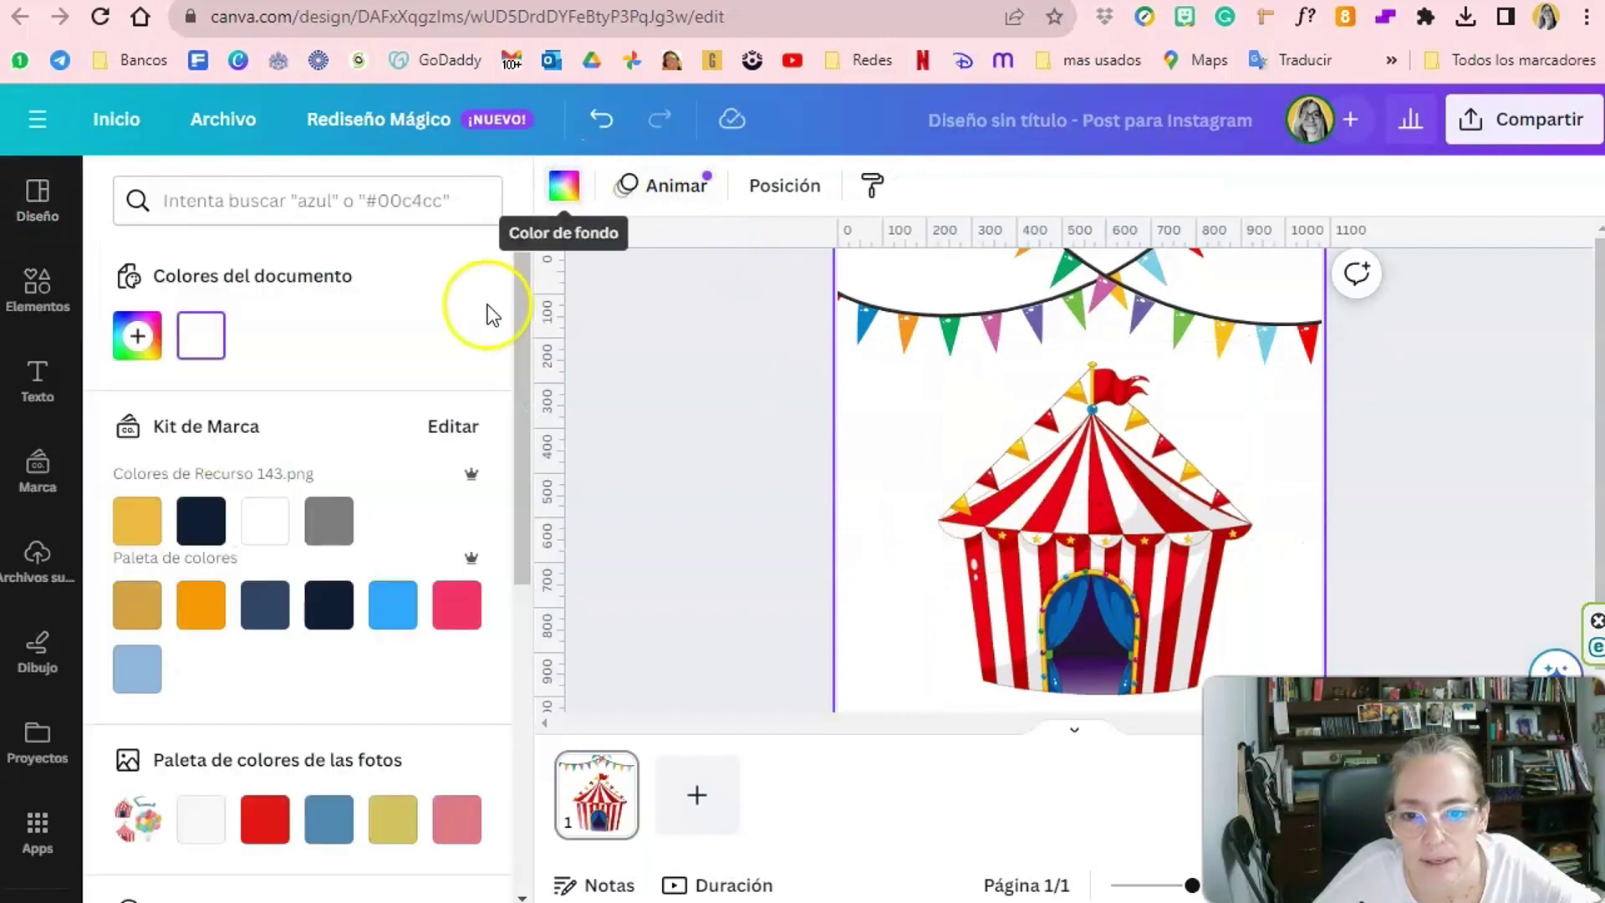
scroll(243, 735, down, 3)
click(323, 583)
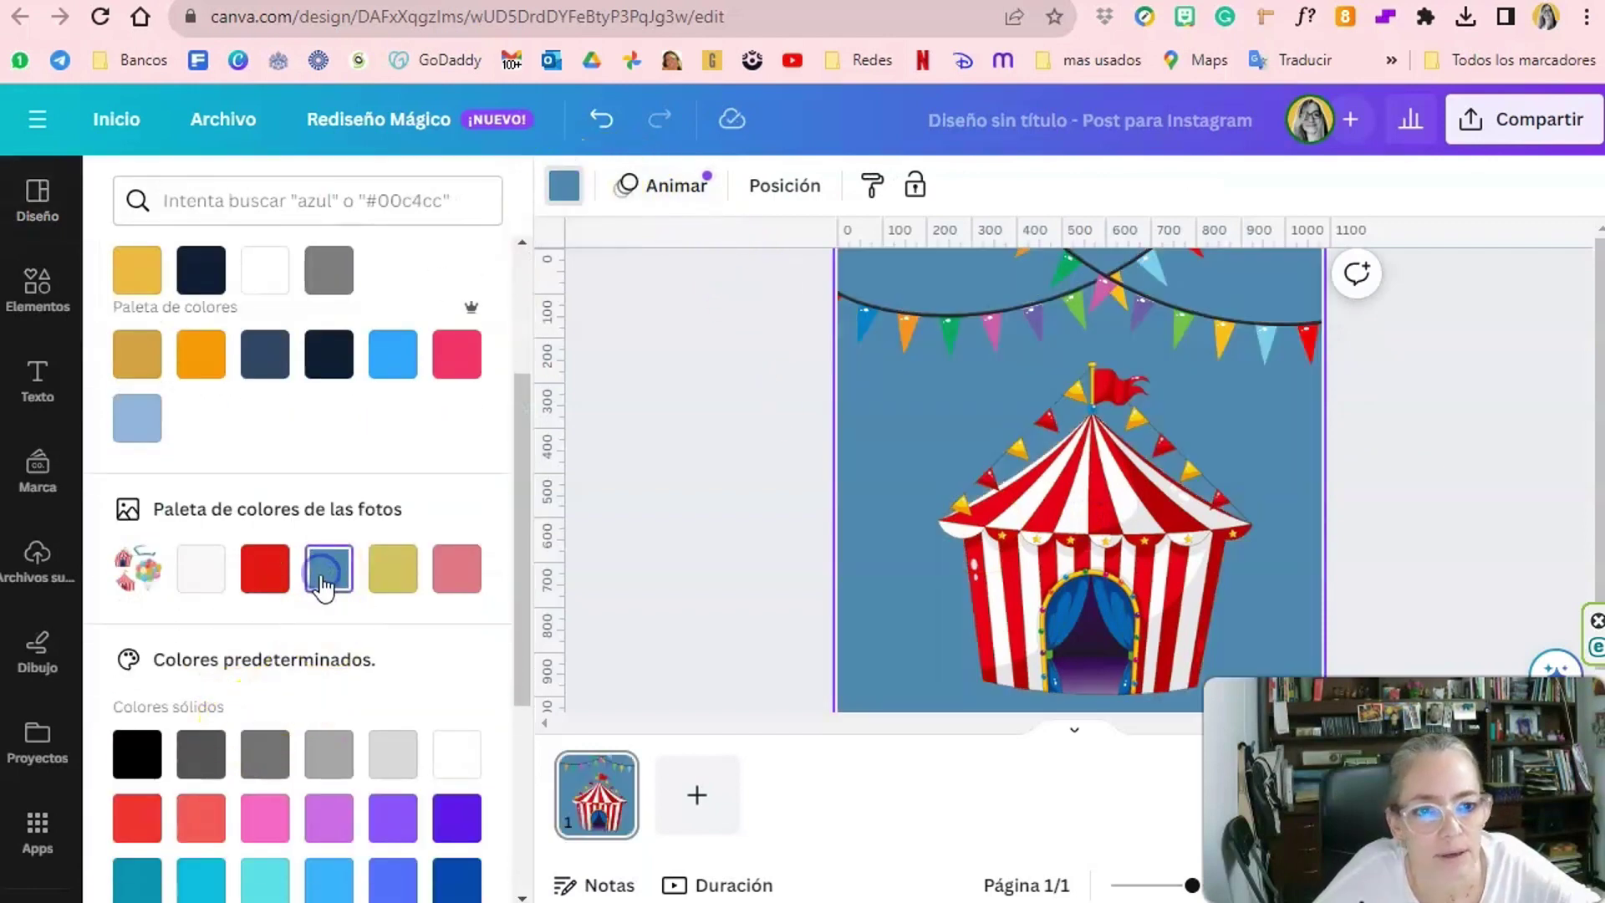
Add a square, stretch it into a full-width bottom strip, and colour it dark navy.
click(35, 334)
click(151, 585)
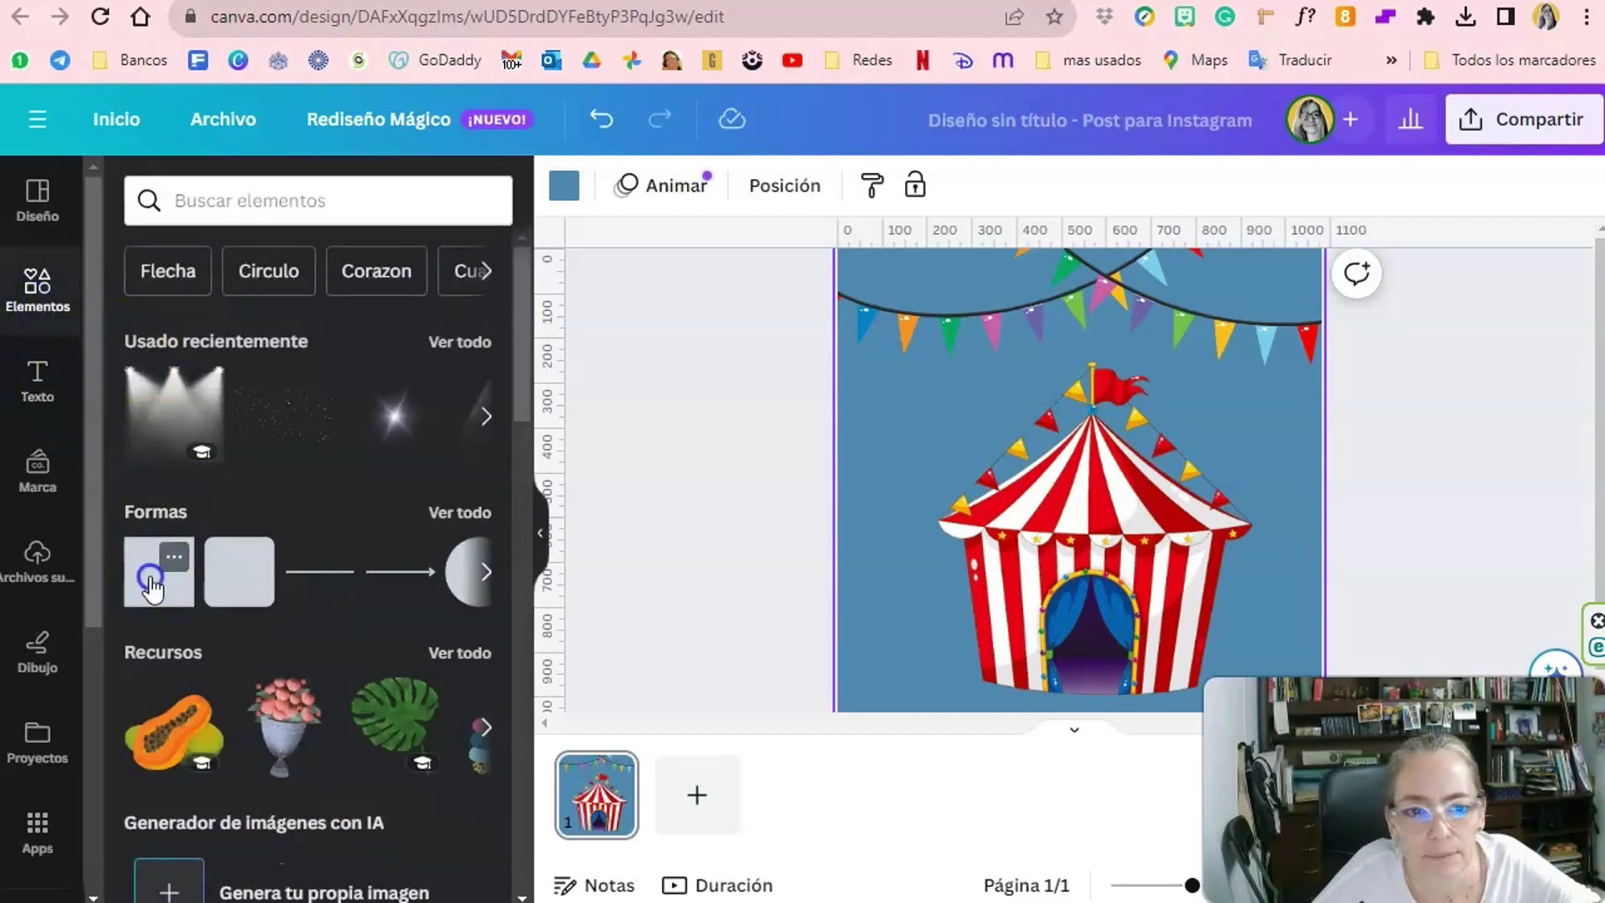
drag(1003, 490, 811, 493)
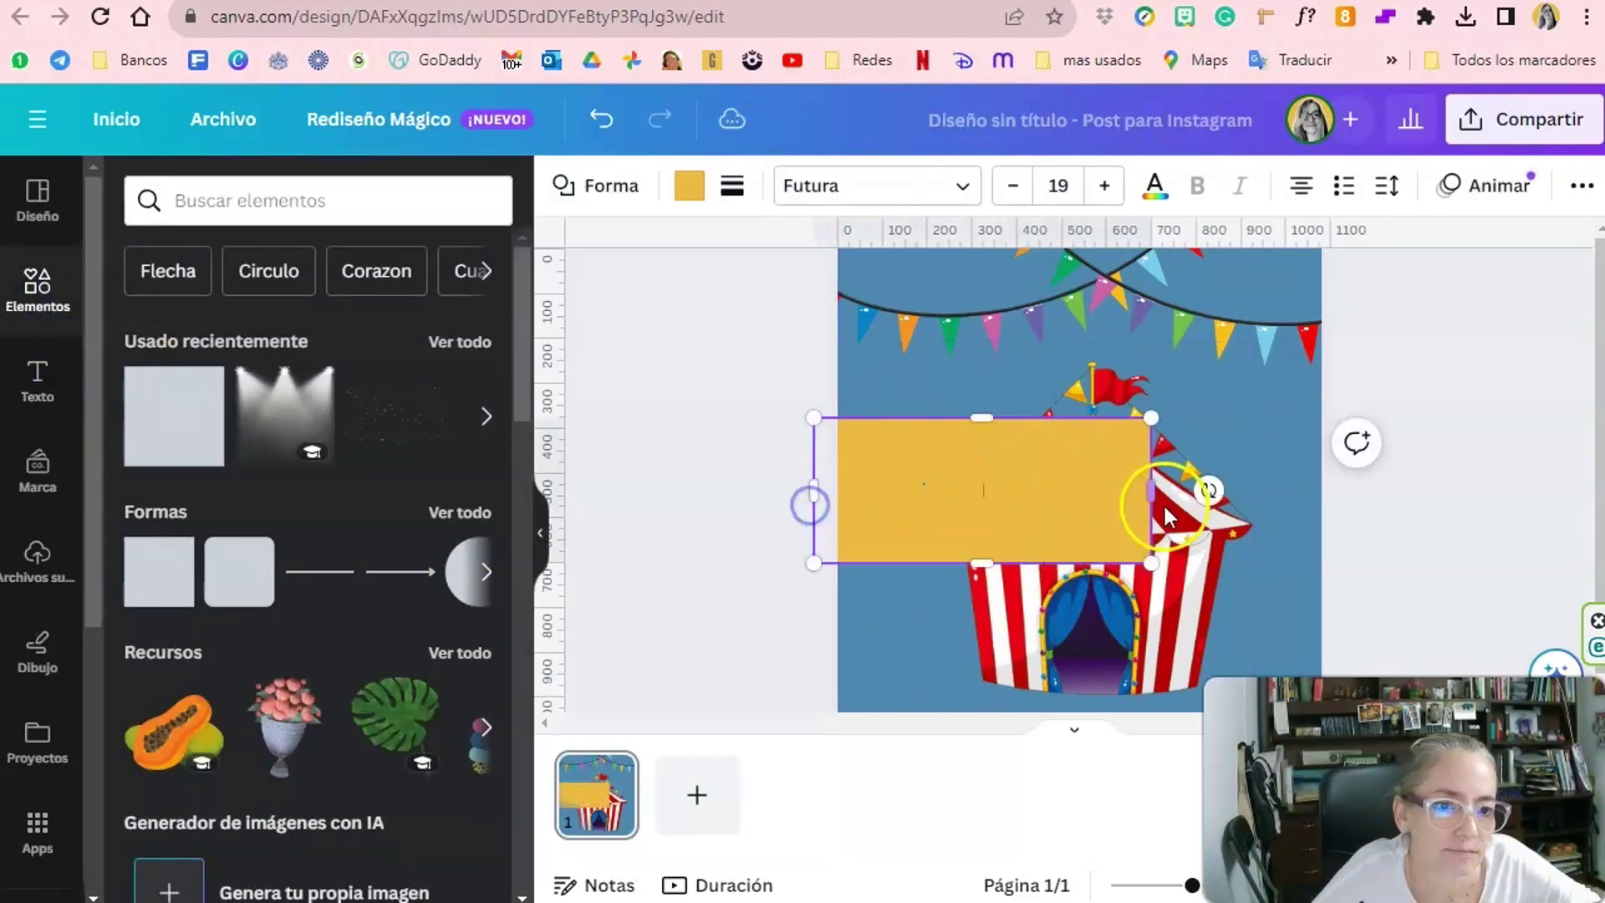
drag(1168, 514, 1360, 515)
drag(1003, 493, 1003, 660)
click(689, 186)
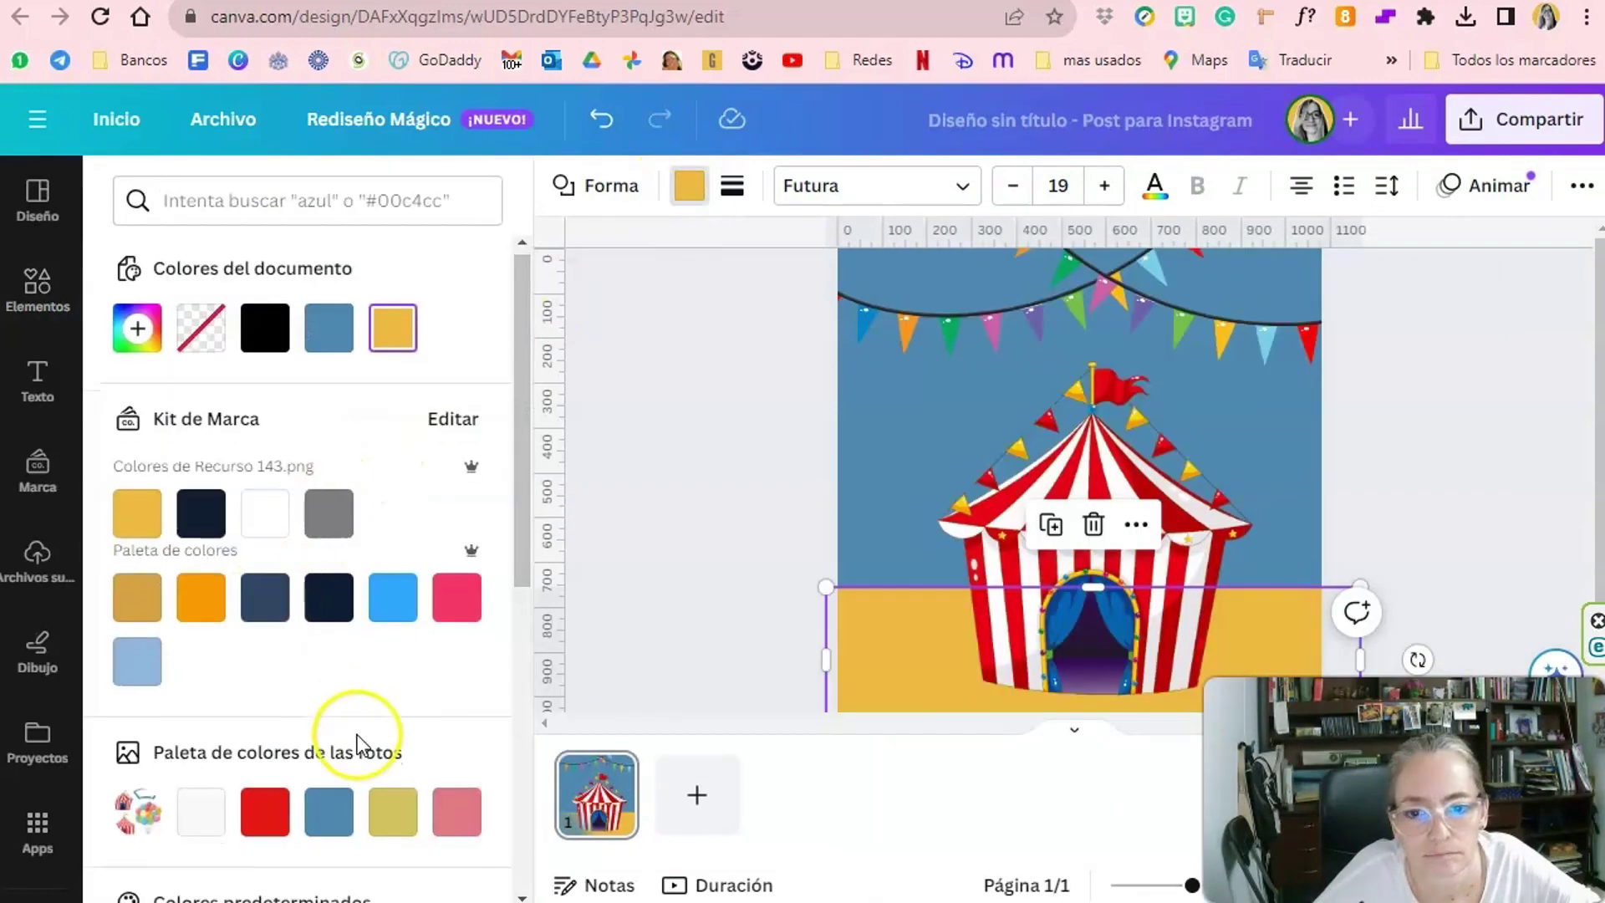
click(328, 811)
click(689, 185)
scroll(334, 668, down, 3)
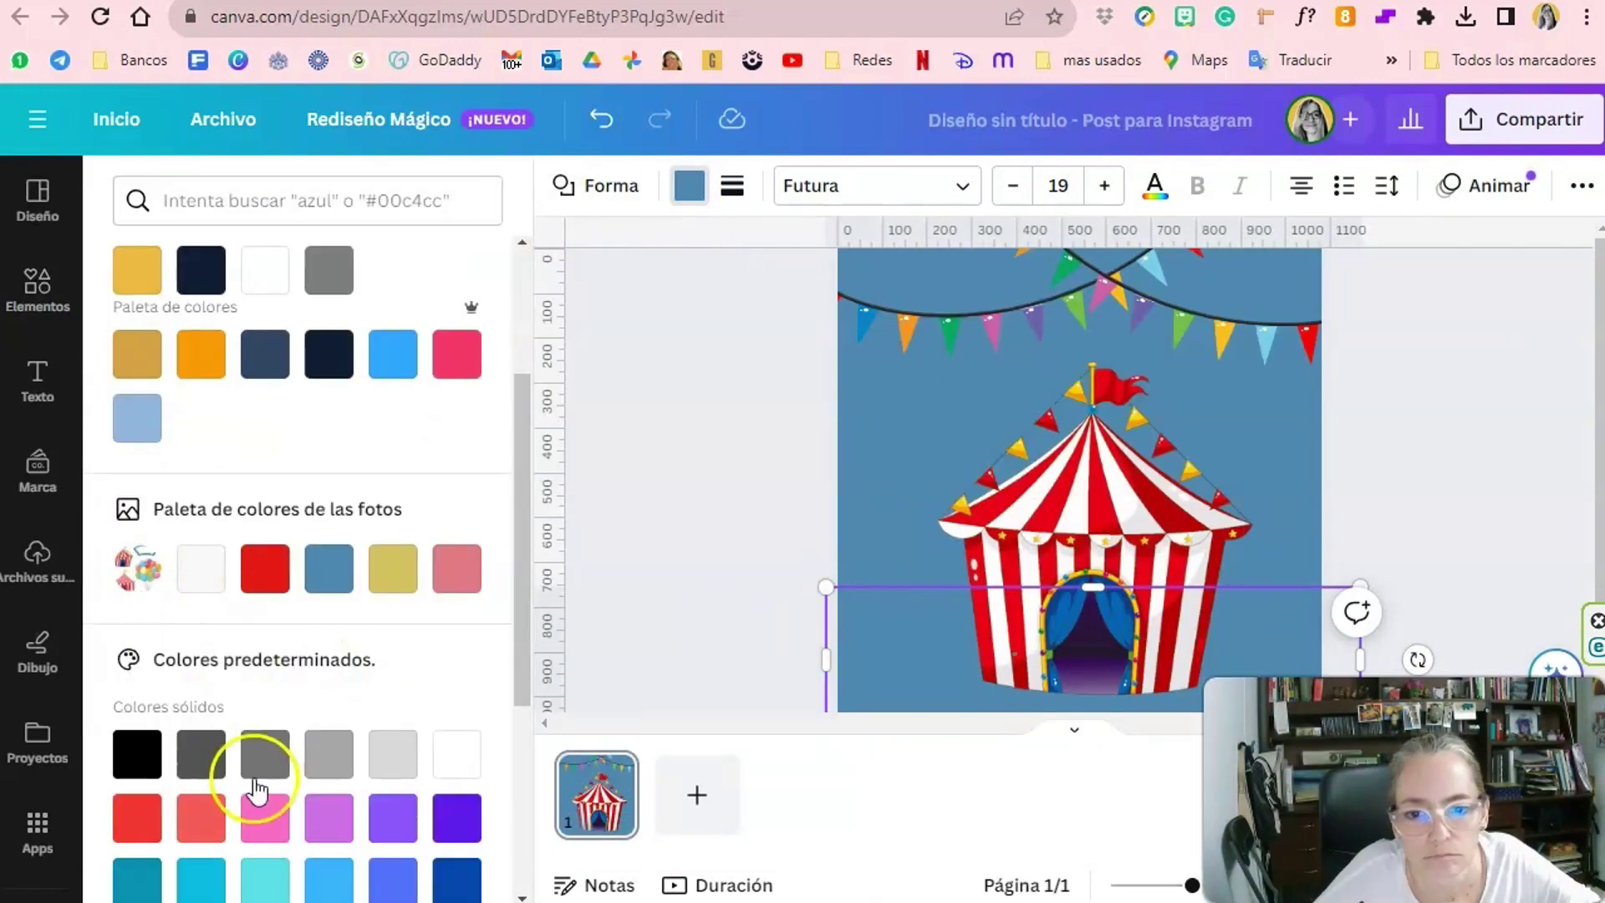
click(265, 354)
Add the dotted snow element and enlarge it to cover the page.
click(37, 288)
click(173, 416)
drag(1272, 369, 1344, 301)
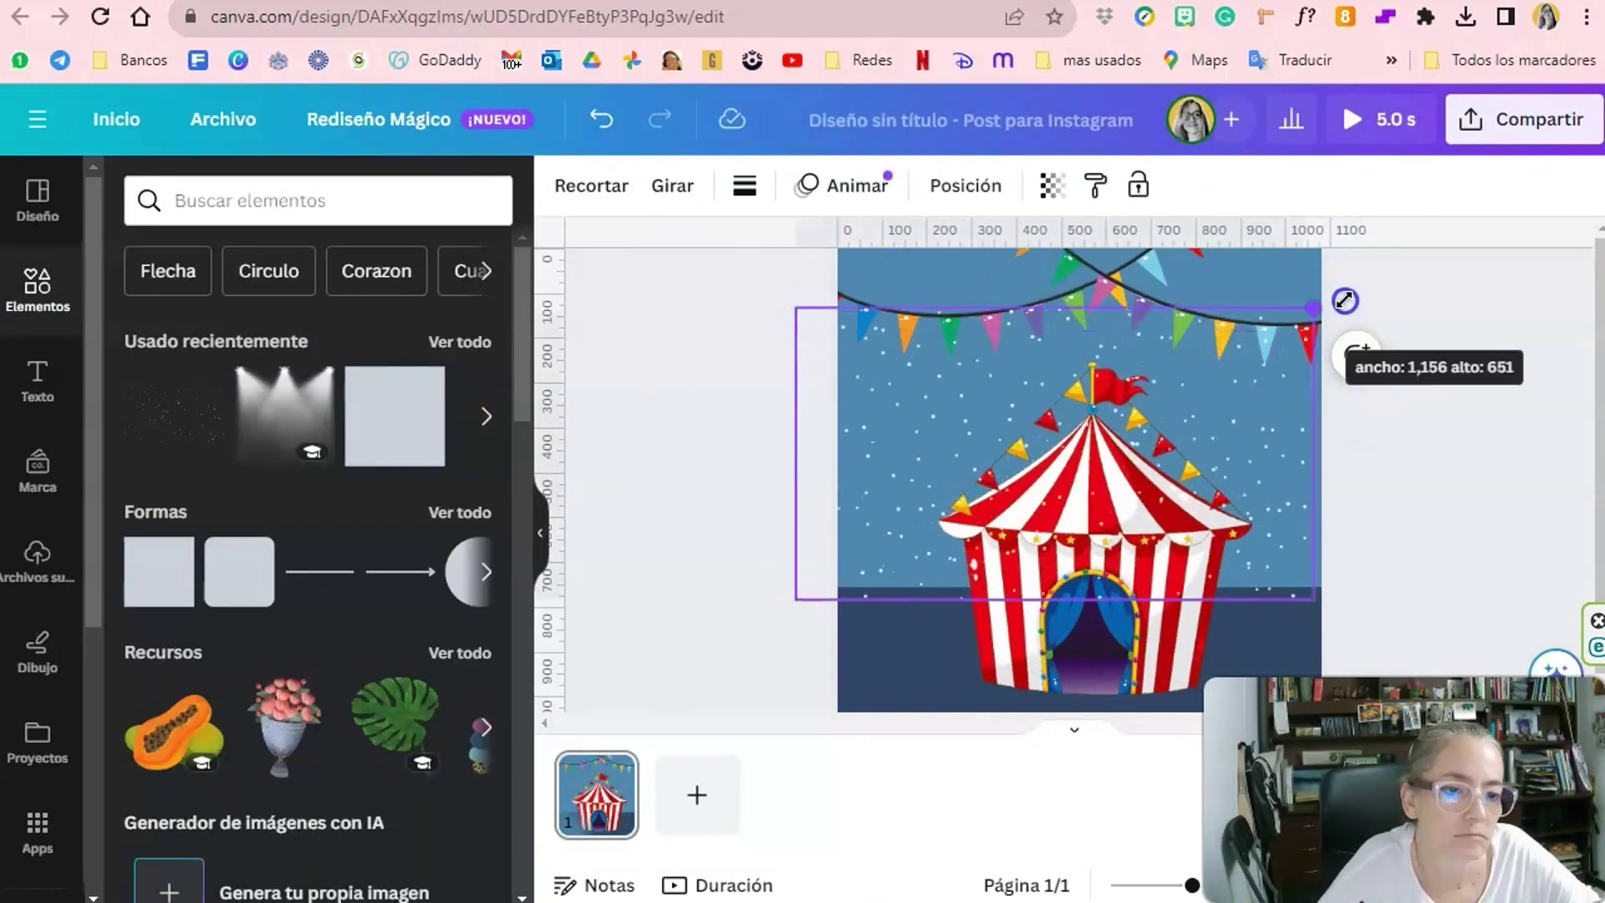
drag(1379, 544, 1421, 587)
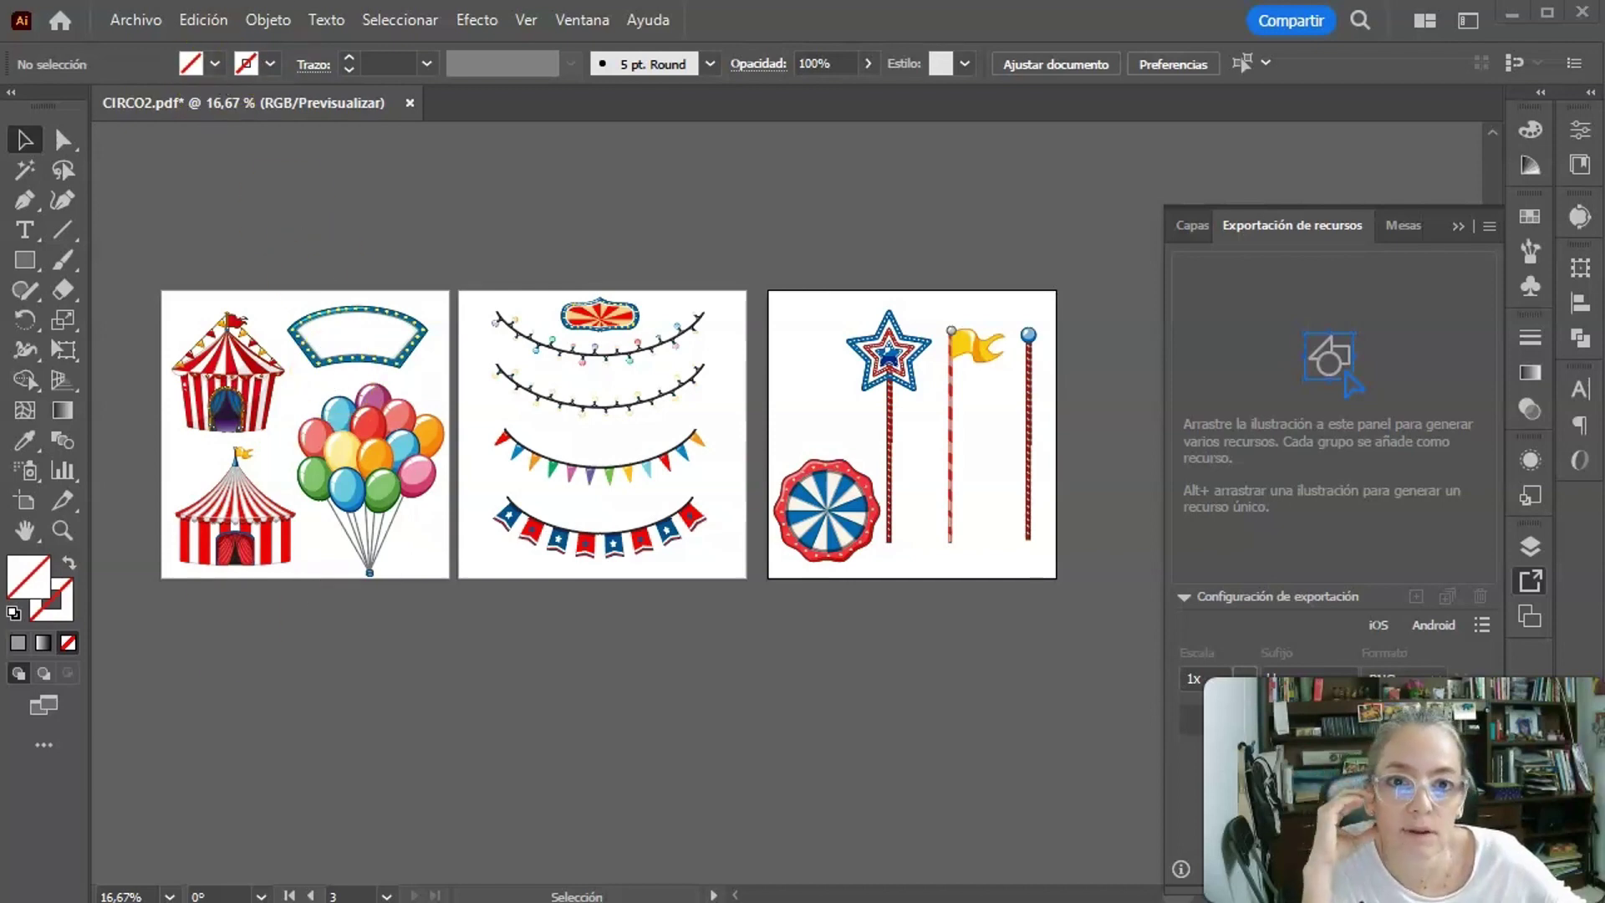
Open the Exportación de recursos panel and add all artwork from the three artboards as PNG assets.
click(585, 21)
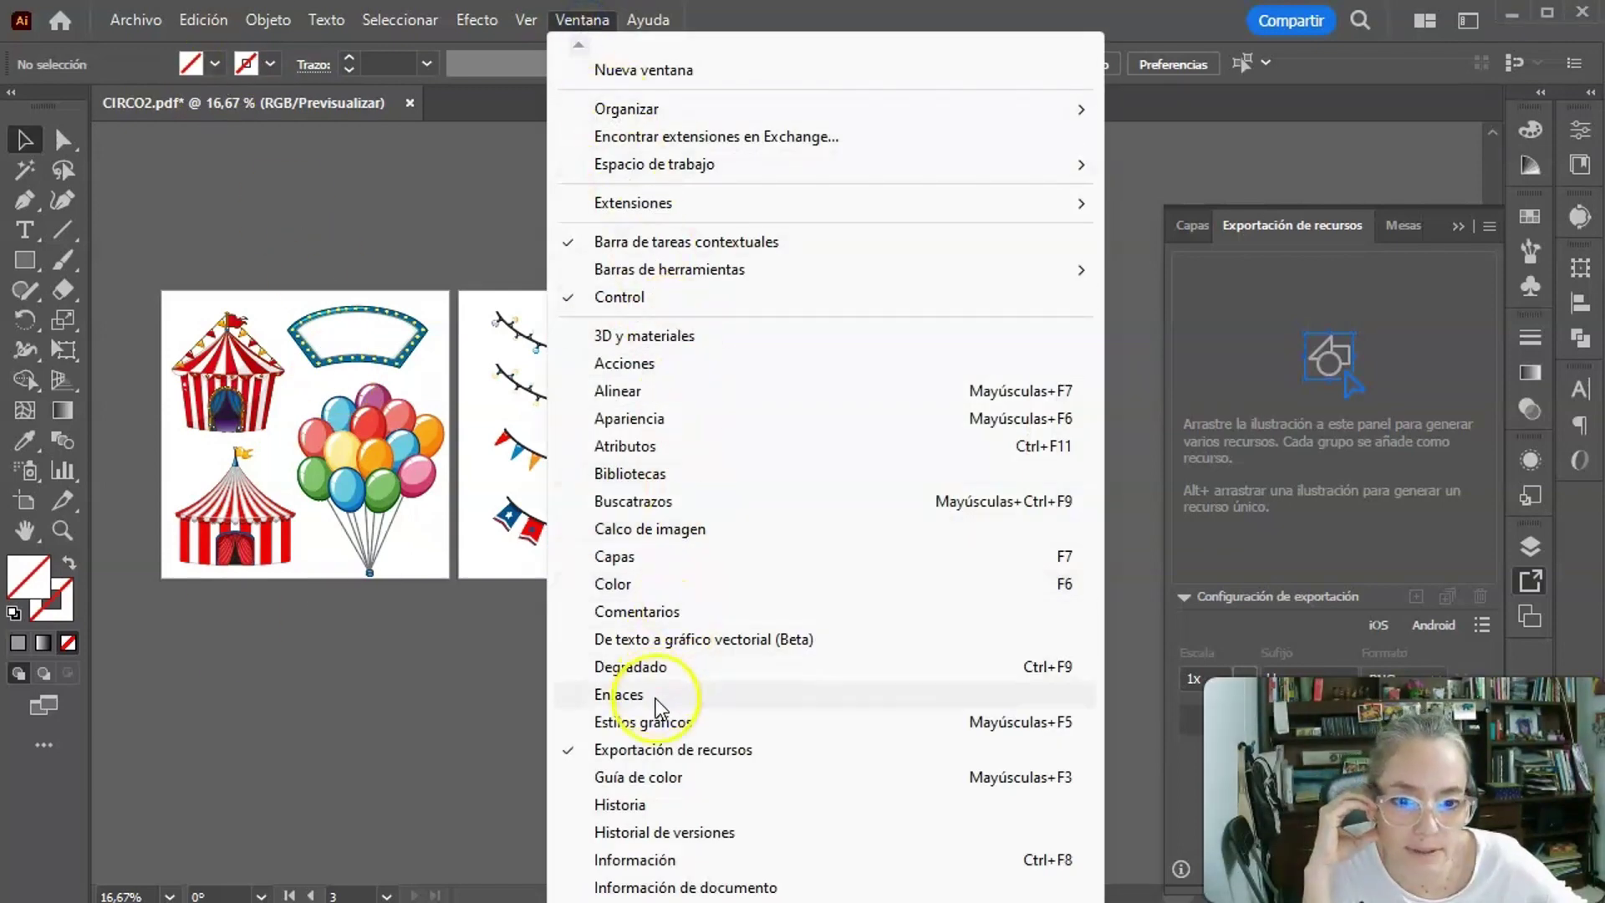
click(24, 140)
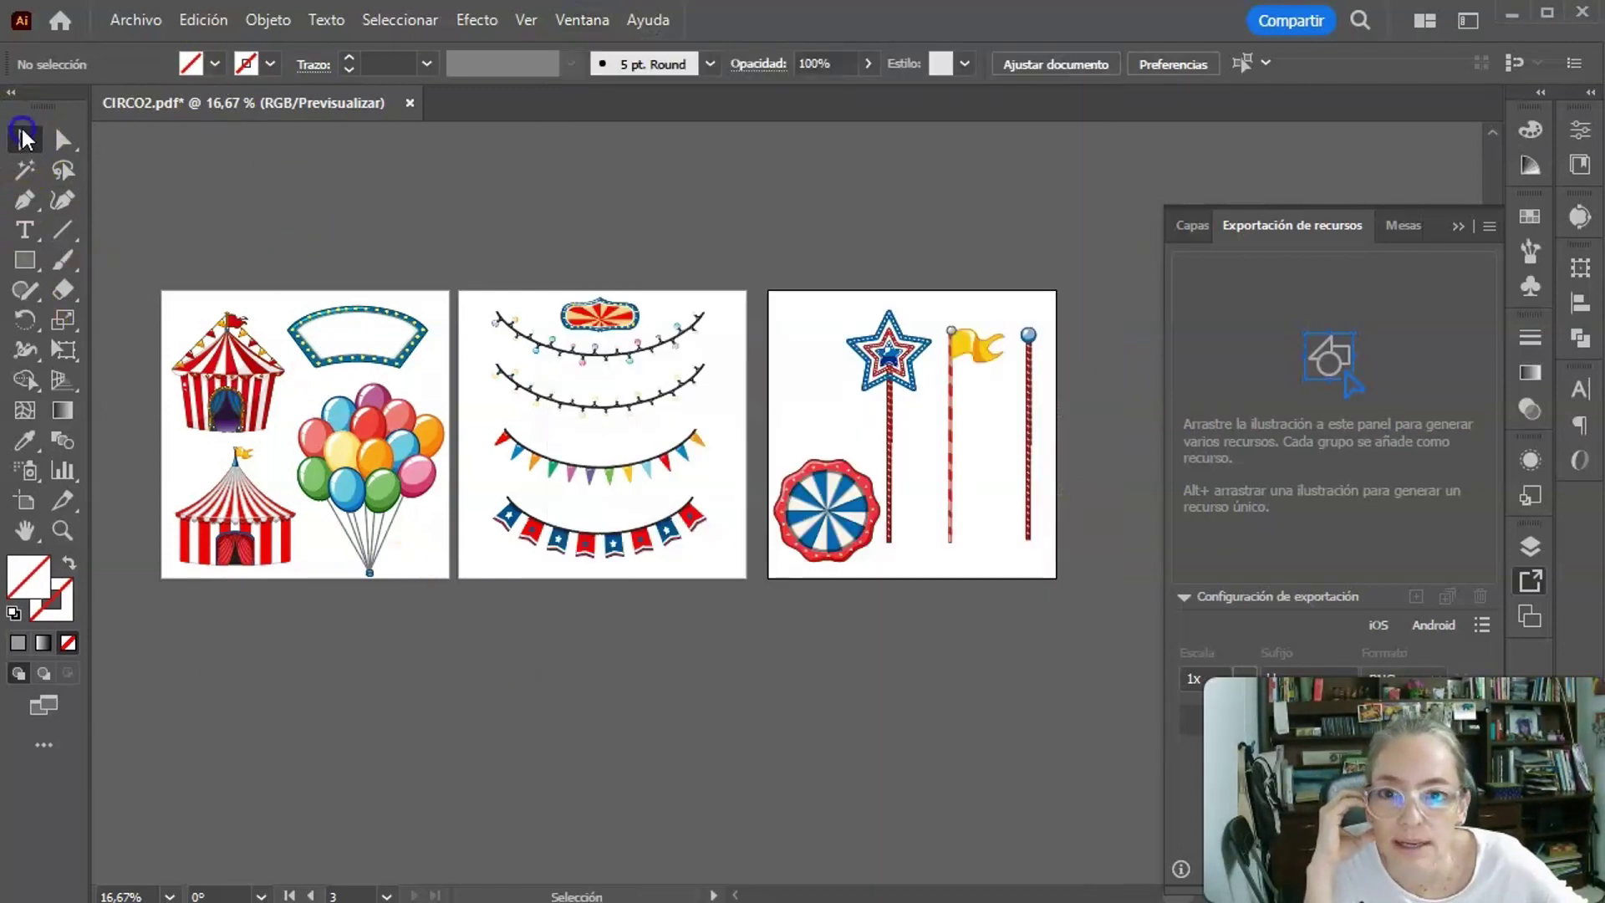
drag(243, 314, 333, 455)
click(334, 439)
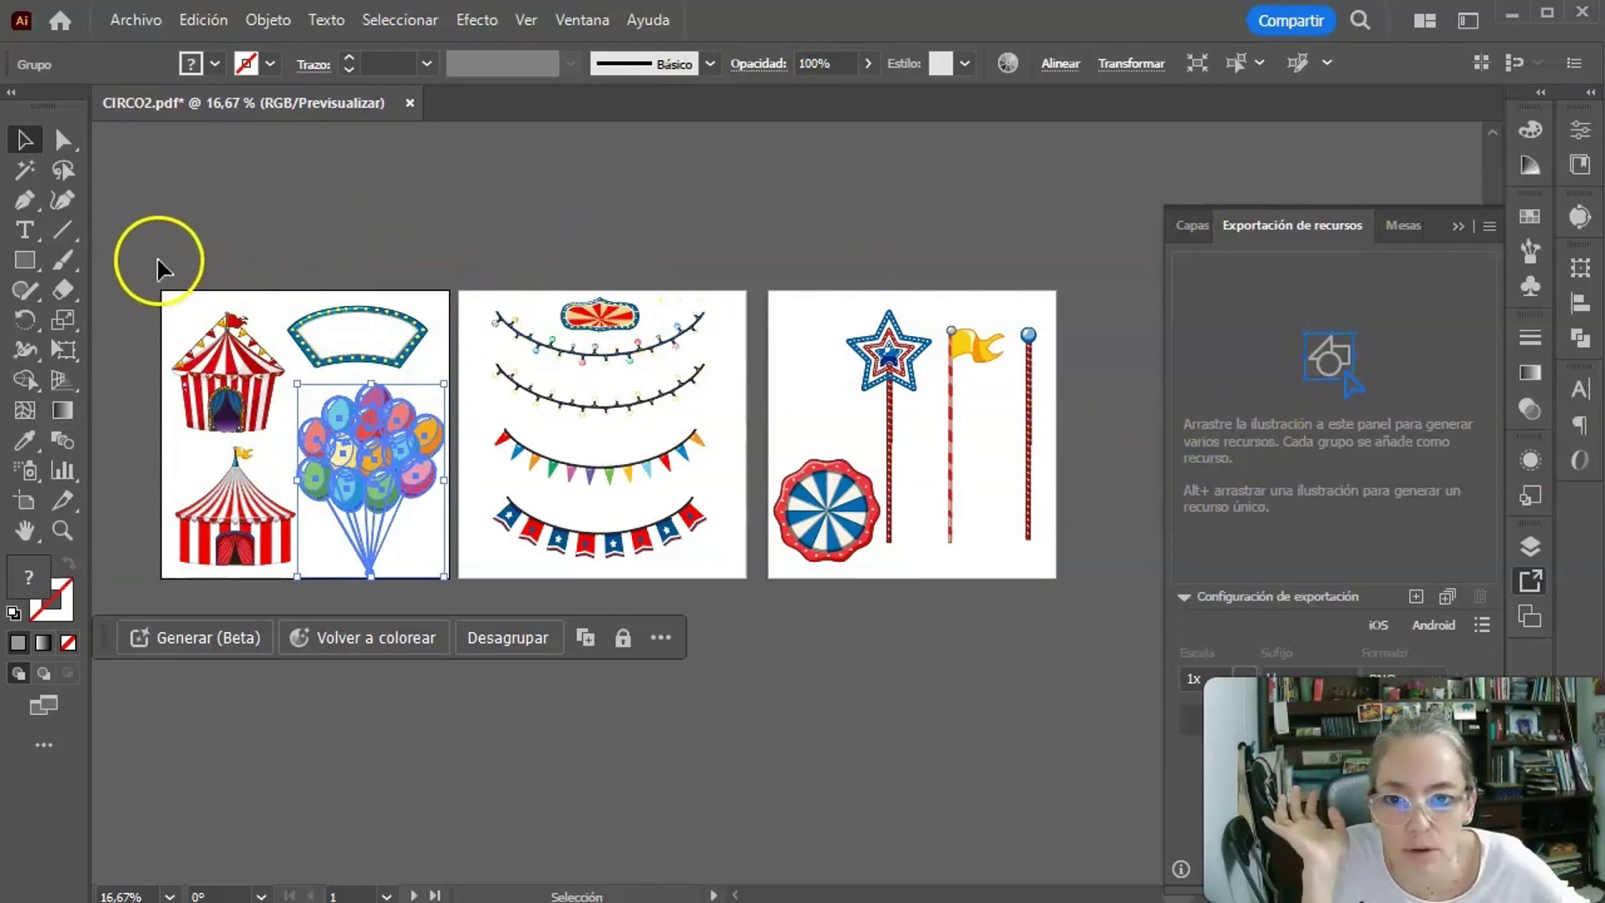
drag(156, 252, 1154, 626)
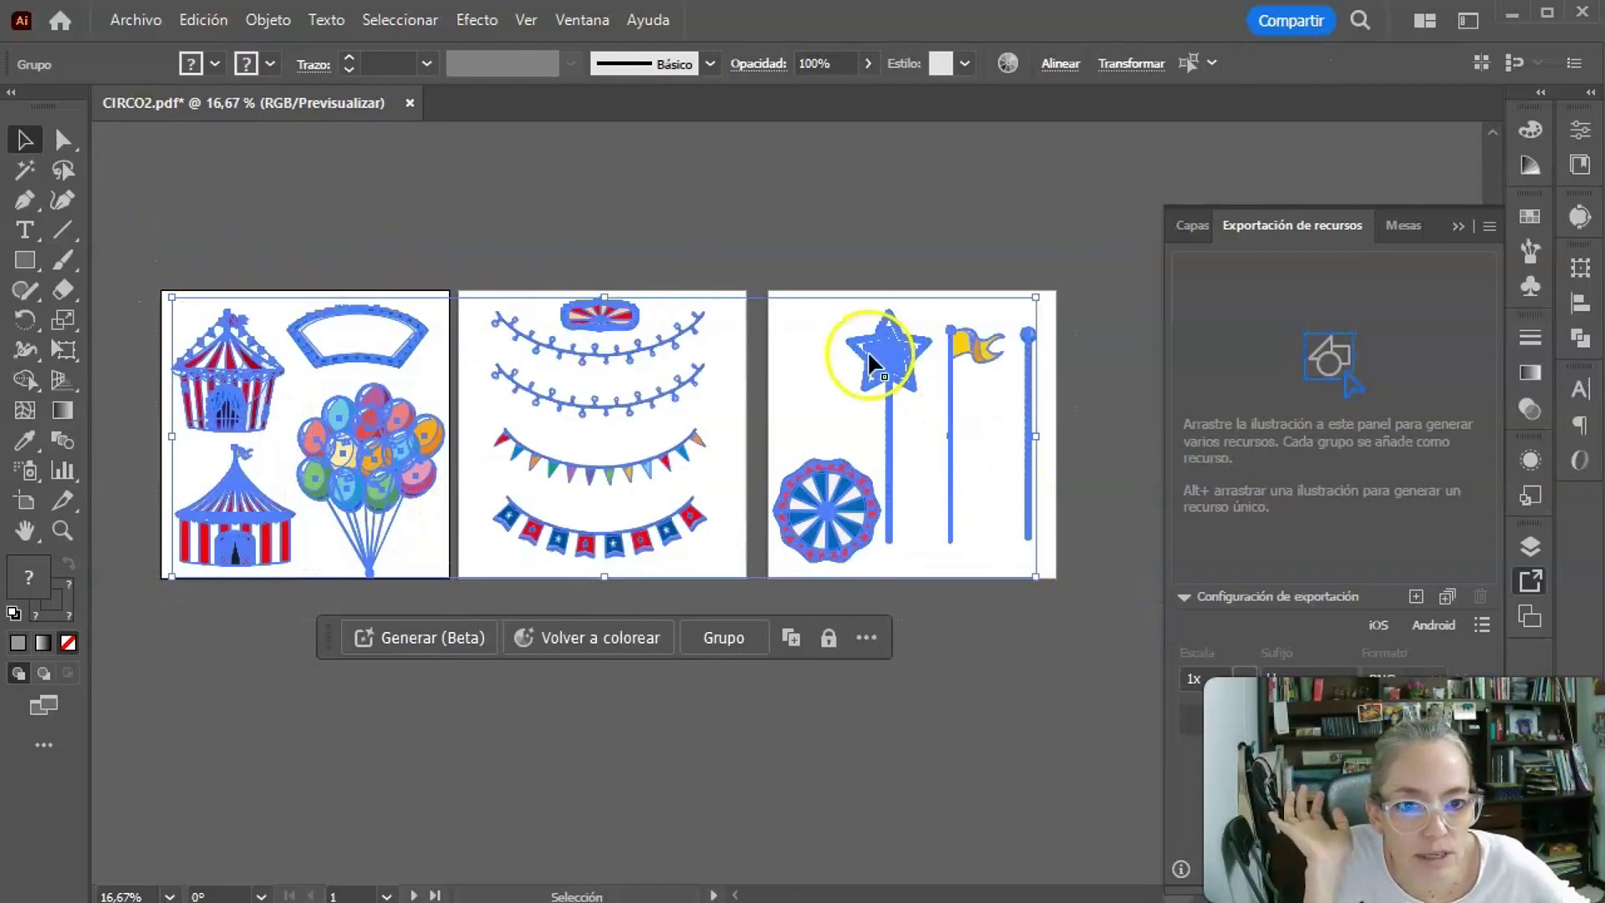
mouse_move(878, 348)
mouse_down()
mouse_move(1294, 418)
mouse_move(1319, 356)
mouse_up()
click(1216, 514)
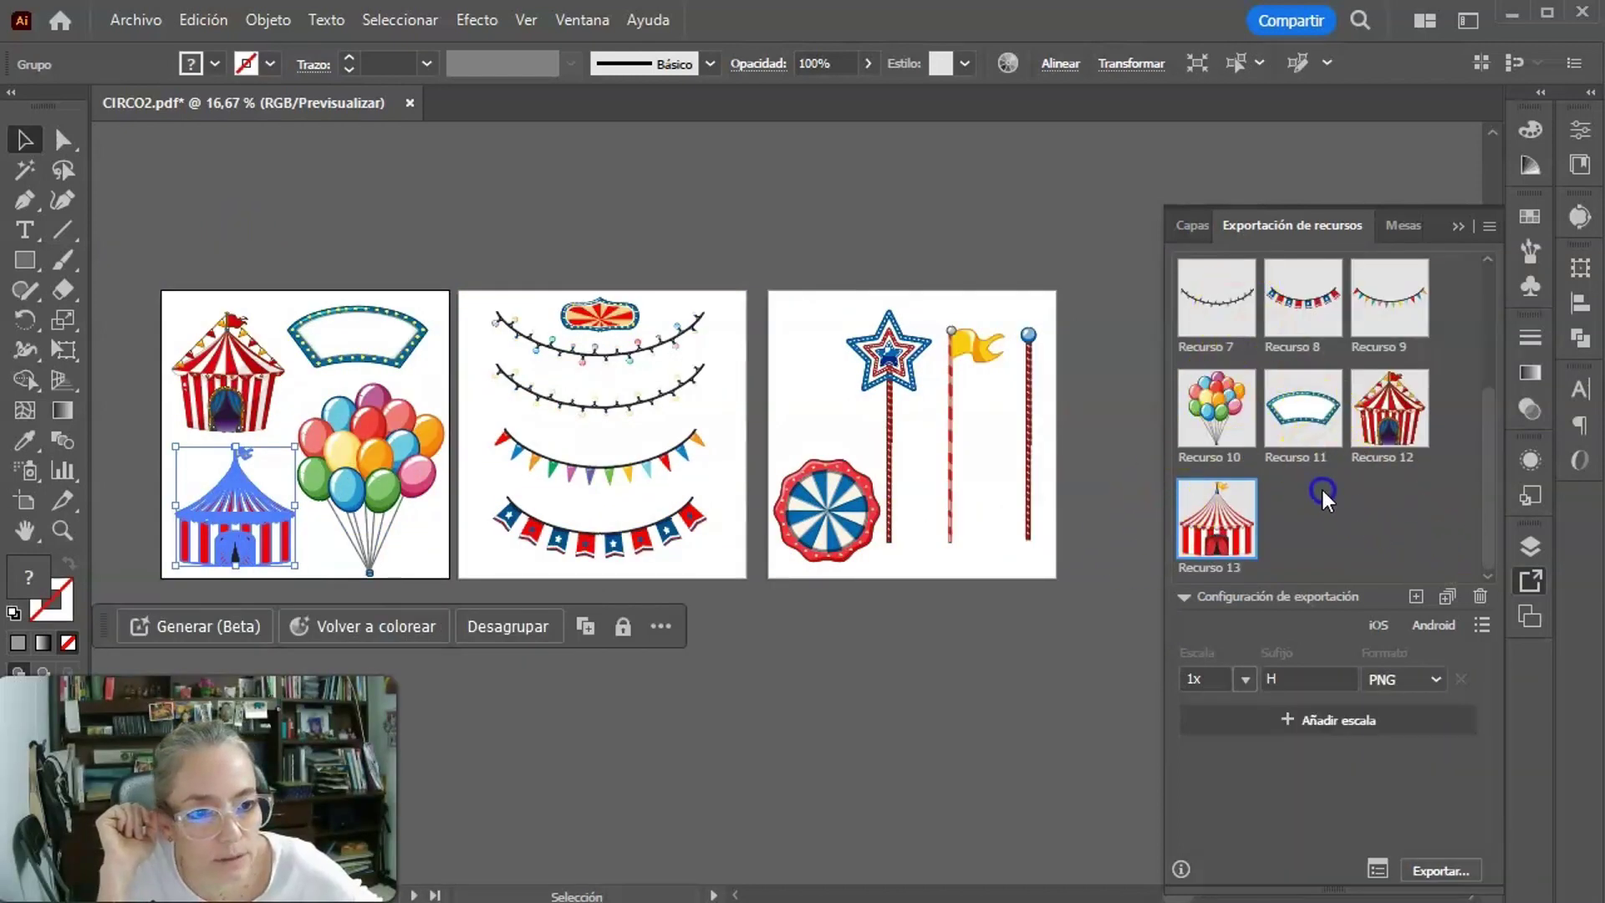
scroll(1196, 427, up, 3)
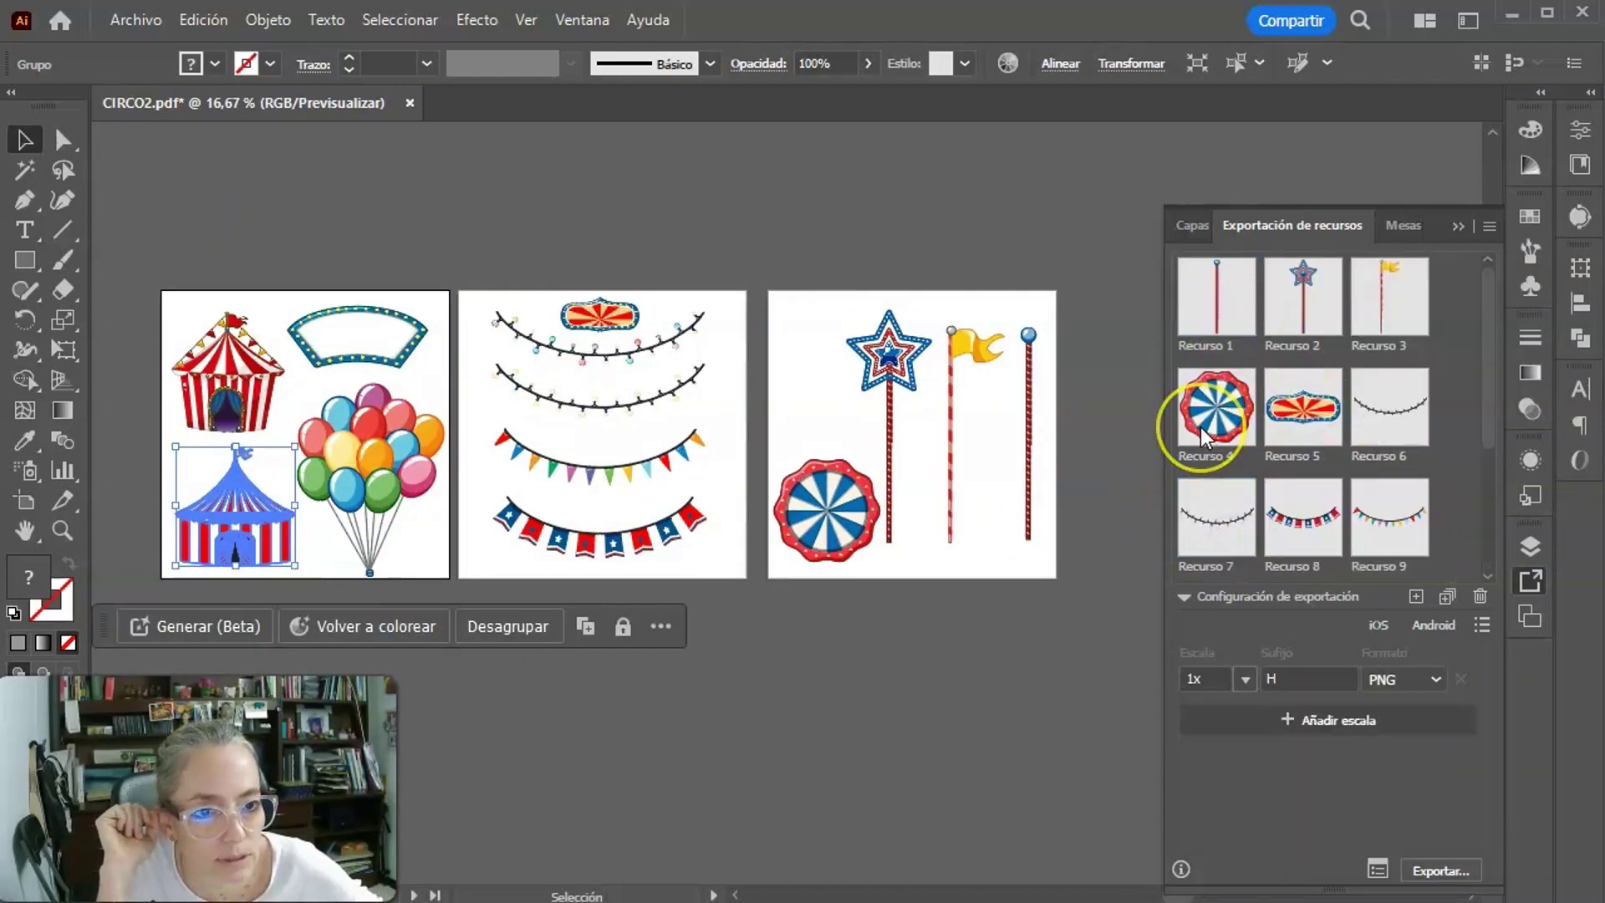
scroll(1196, 426, down, 3)
scroll(1254, 502, up, 3)
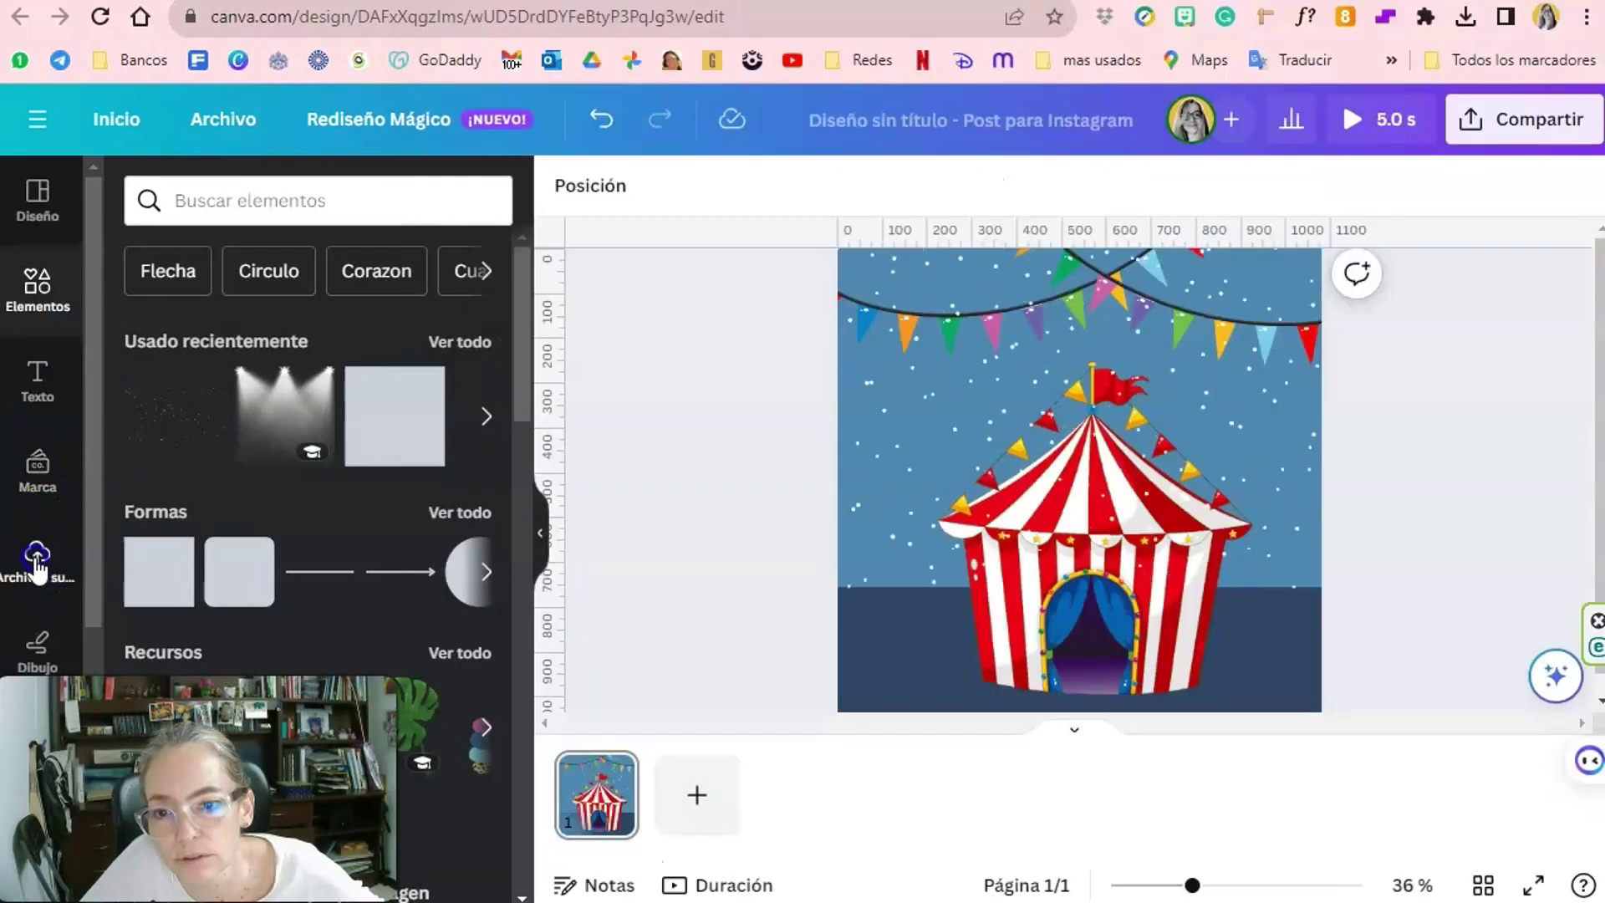
Upload the Recurso 13H tent and Recurso 8H bunting PNGs into Canva's uploads.
click(36, 552)
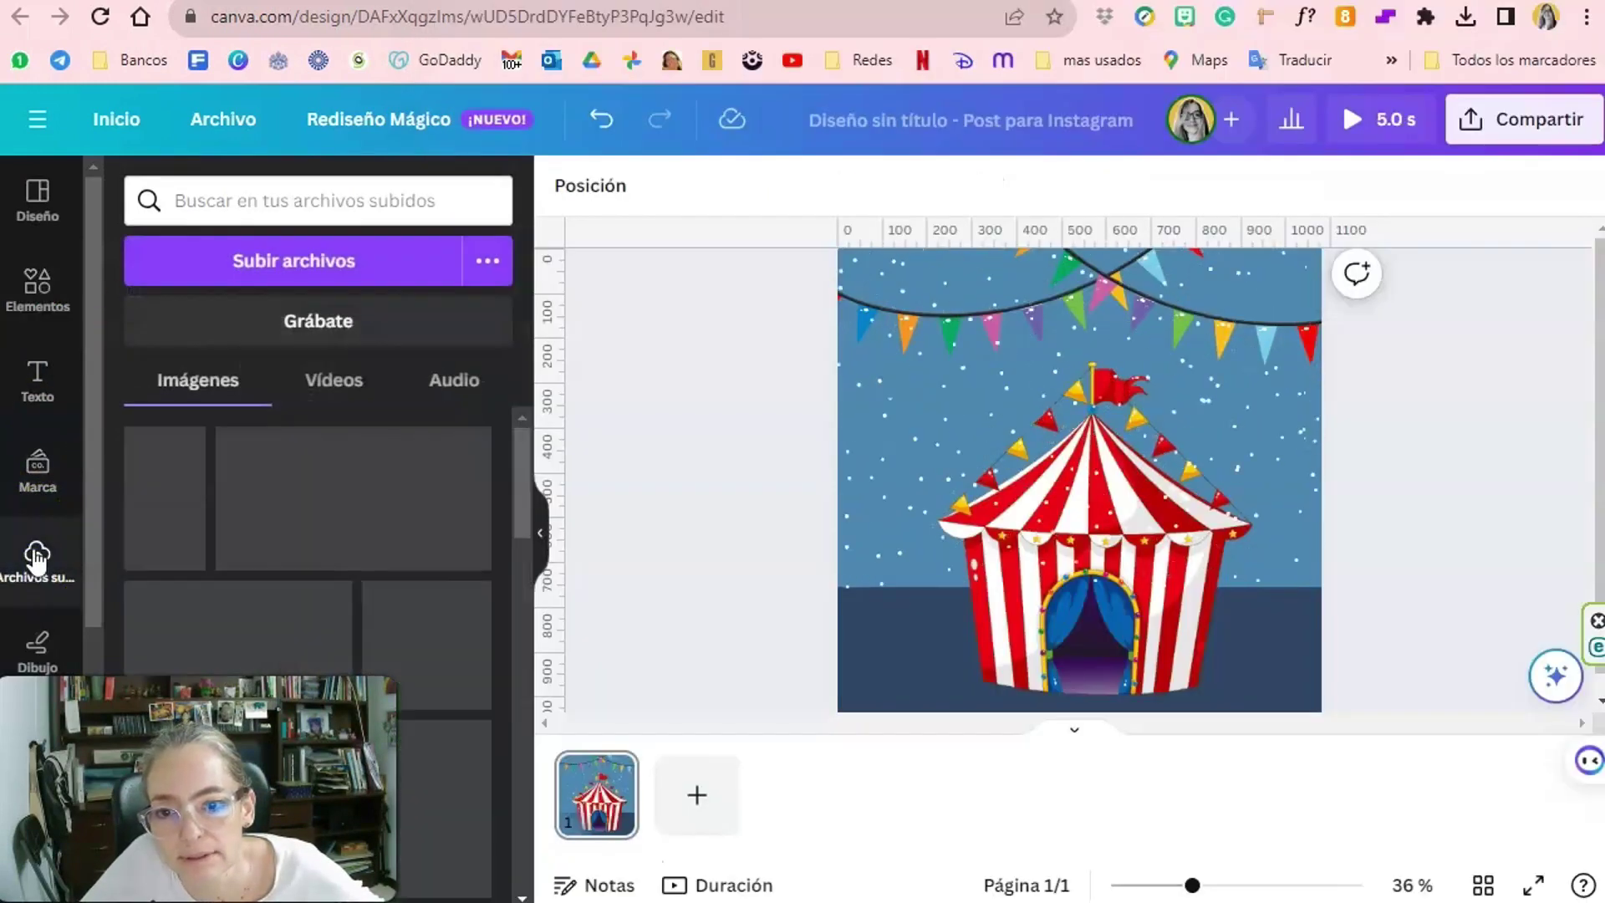
click(1154, 899)
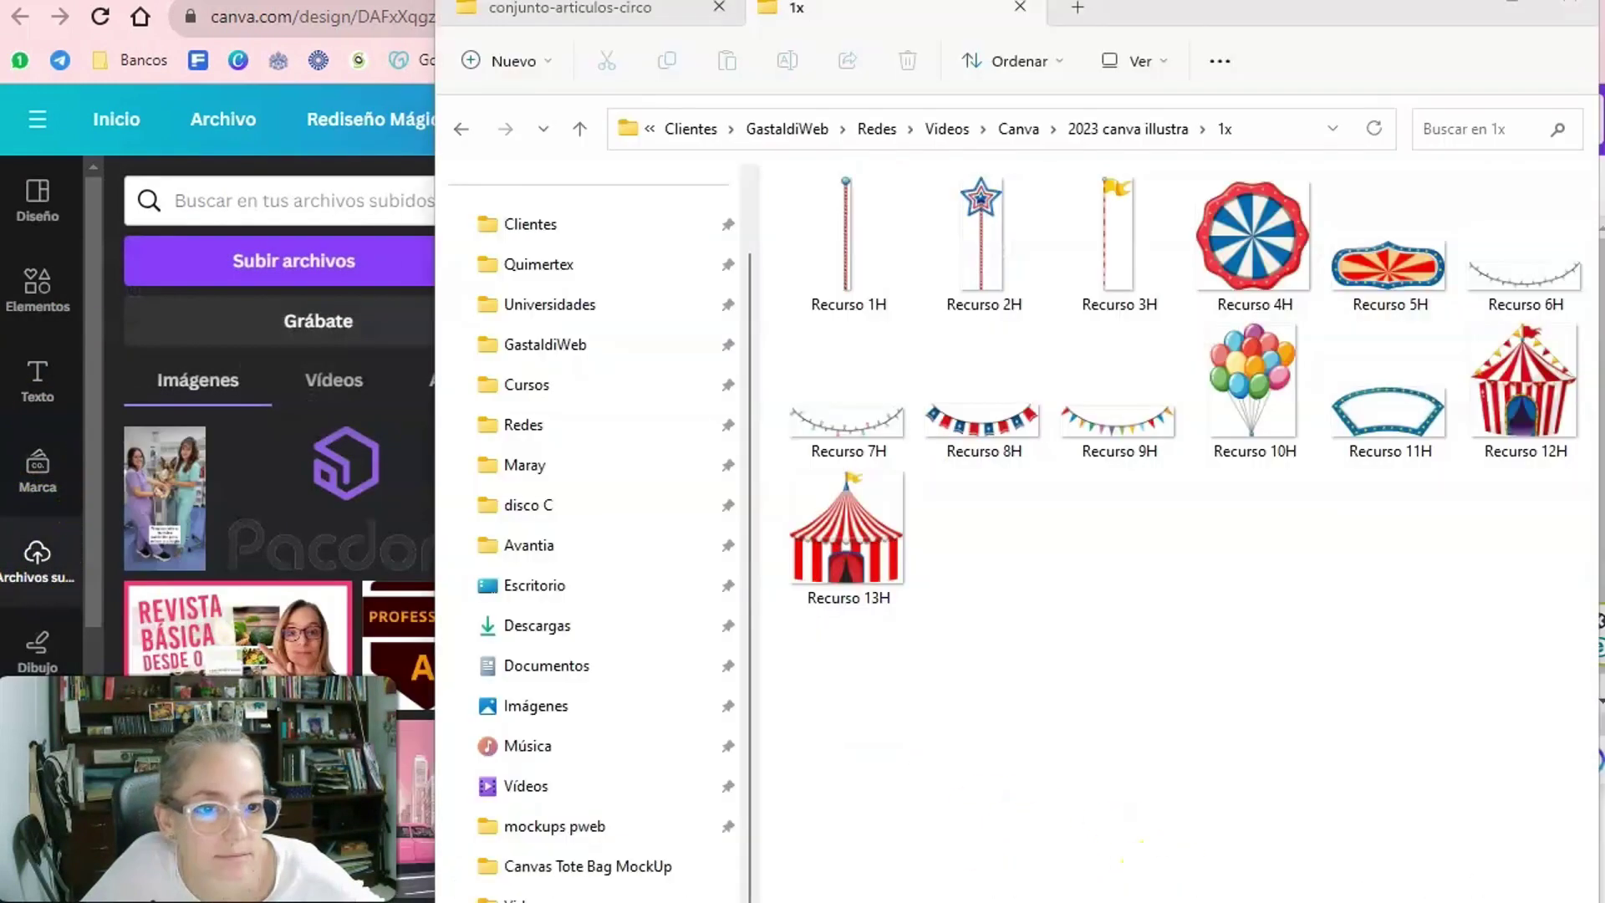
drag(848, 544, 222, 552)
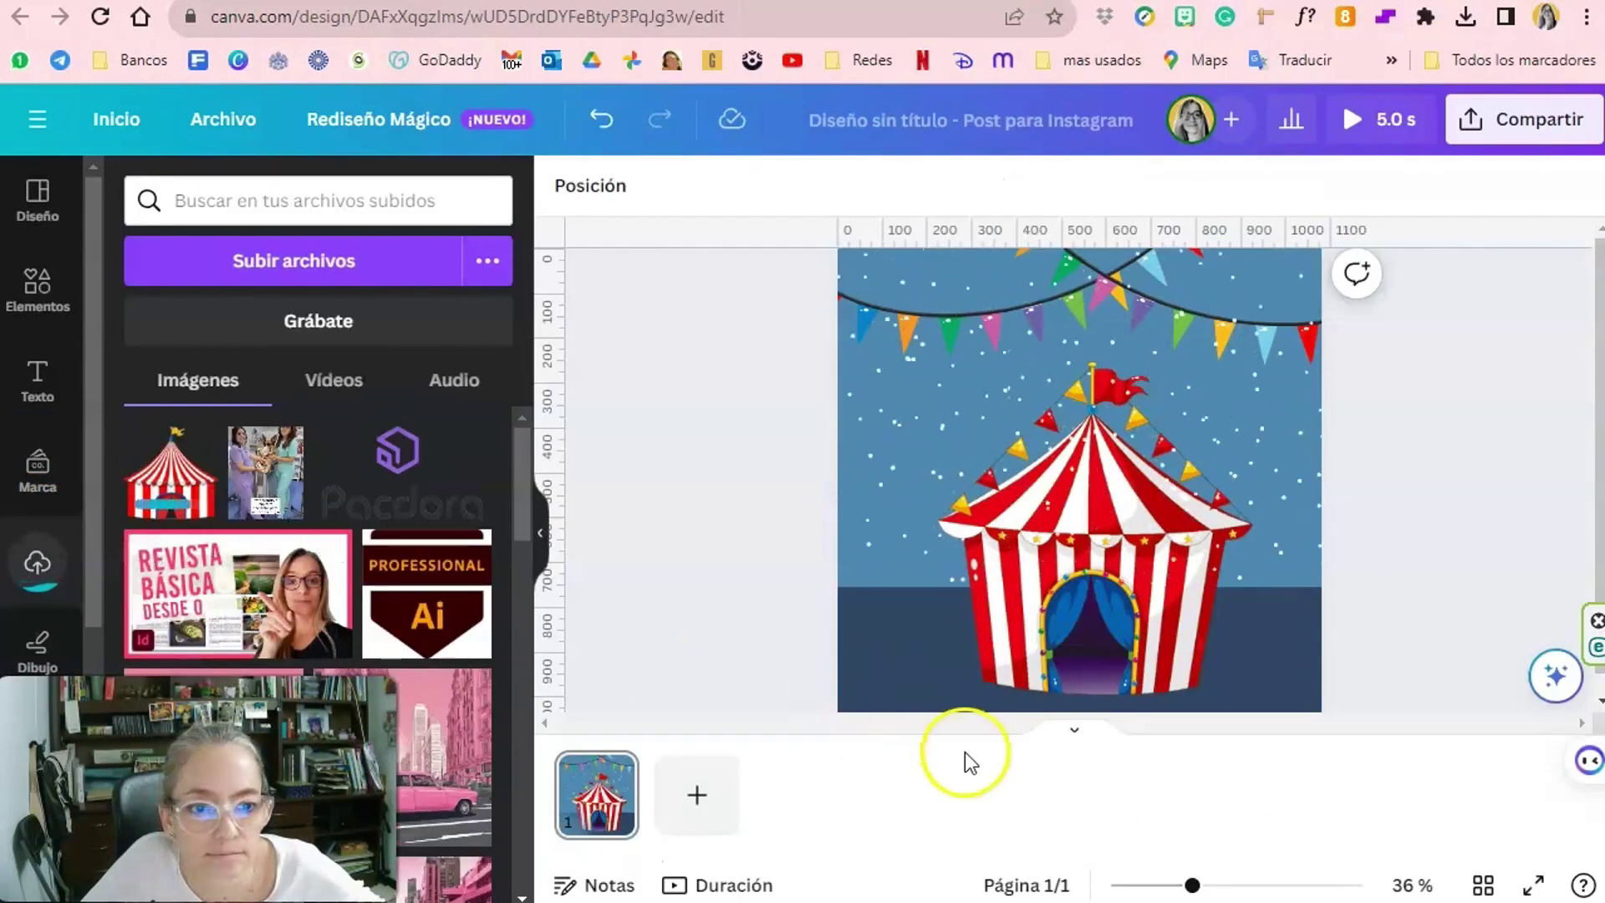
key(alt+Tab)
drag(974, 430, 291, 545)
Place the red-blue bunting along the top edge of the page.
mouse_move(289, 483)
click(288, 502)
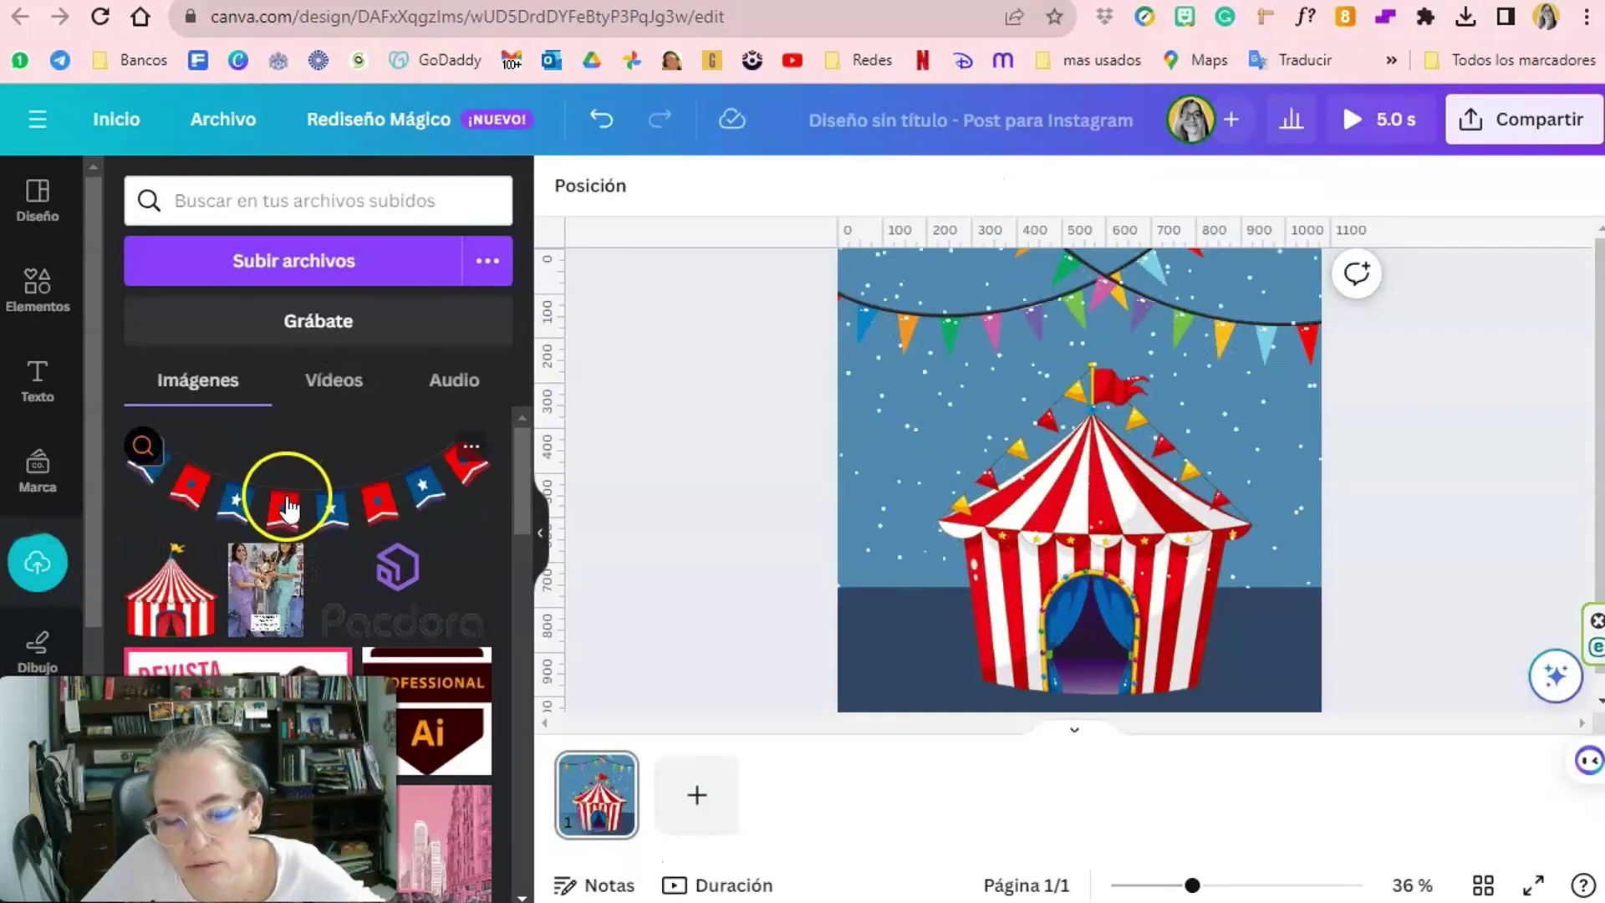
click(287, 506)
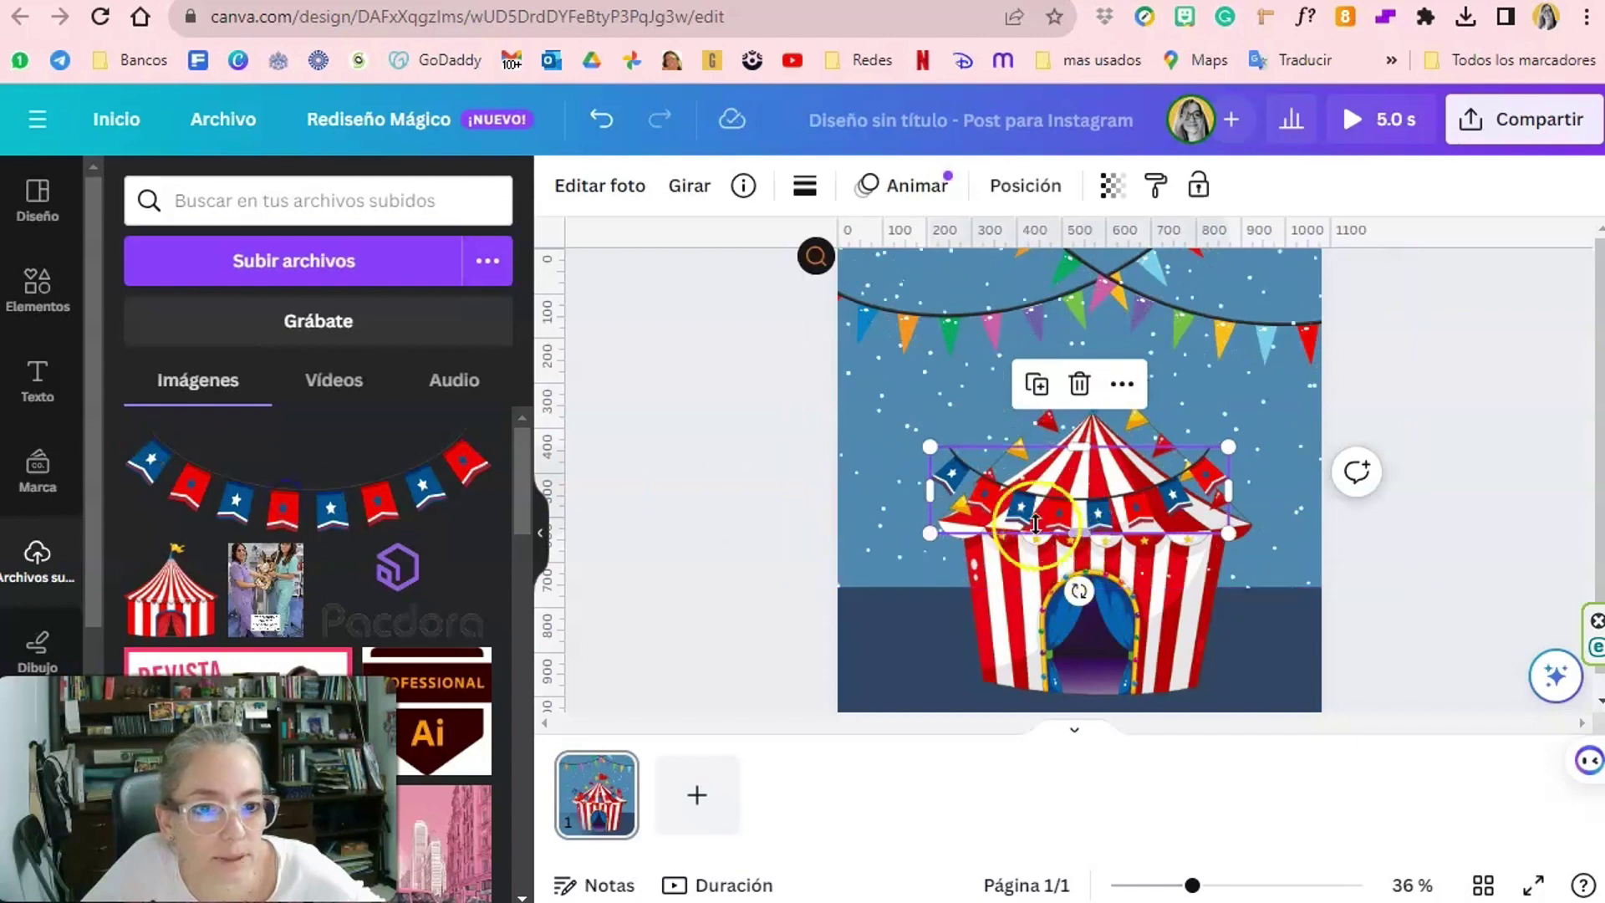
drag(1028, 508, 932, 279)
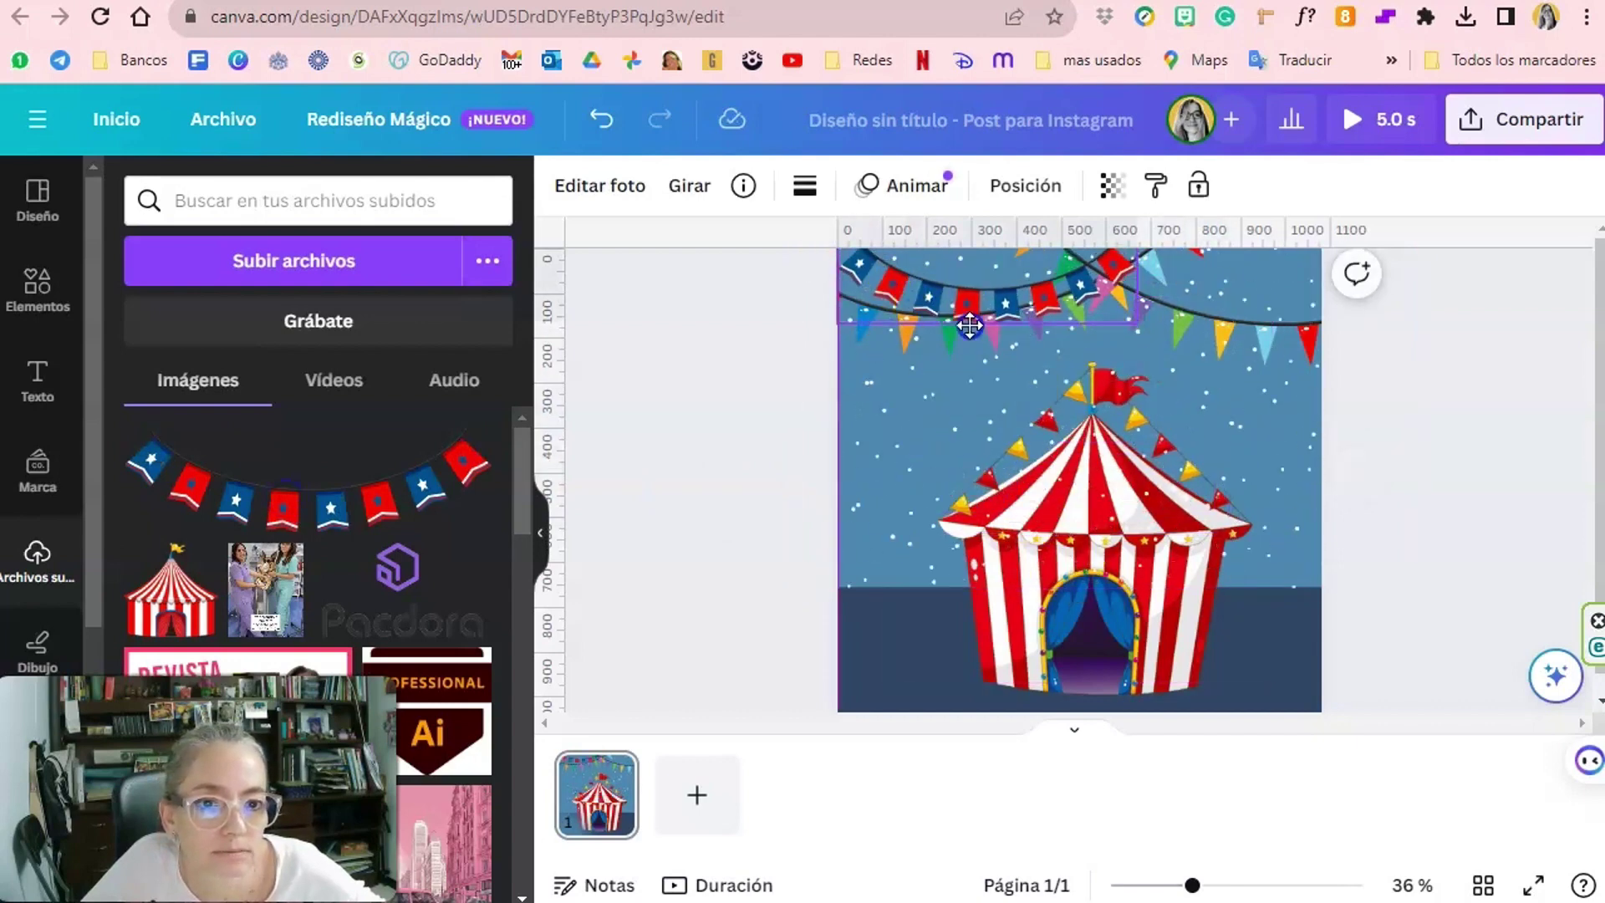
drag(901, 337, 872, 285)
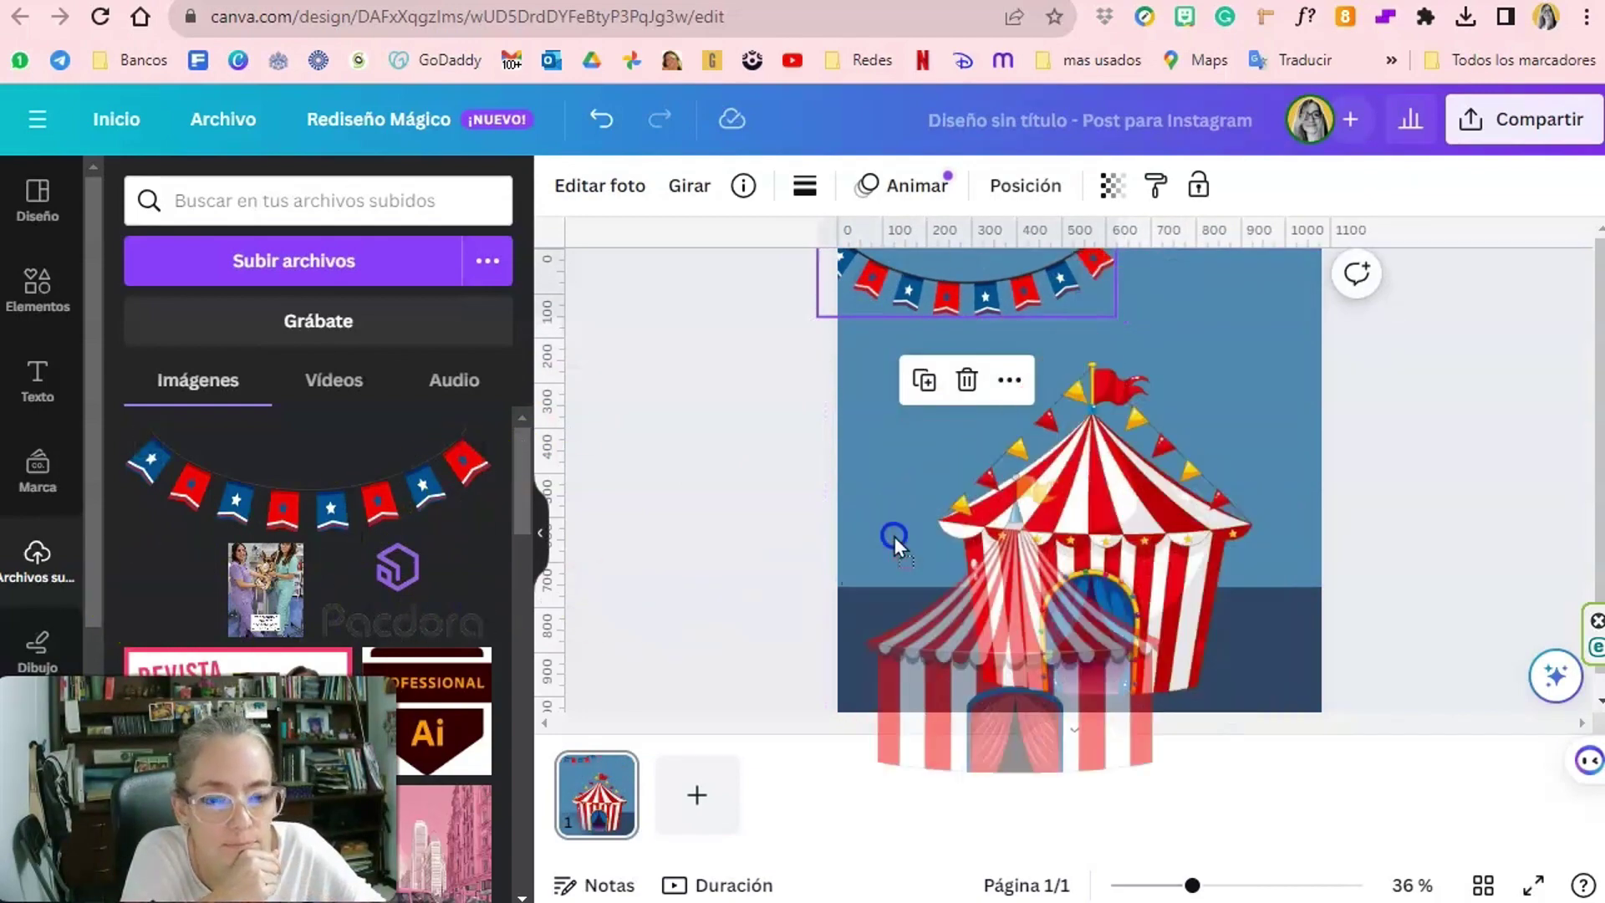
Add the small circus tent beside the big one.
mouse_move(180, 614)
mouse_down()
mouse_move(953, 568)
mouse_move(915, 619)
mouse_up()
right_click(1237, 609)
click(933, 598)
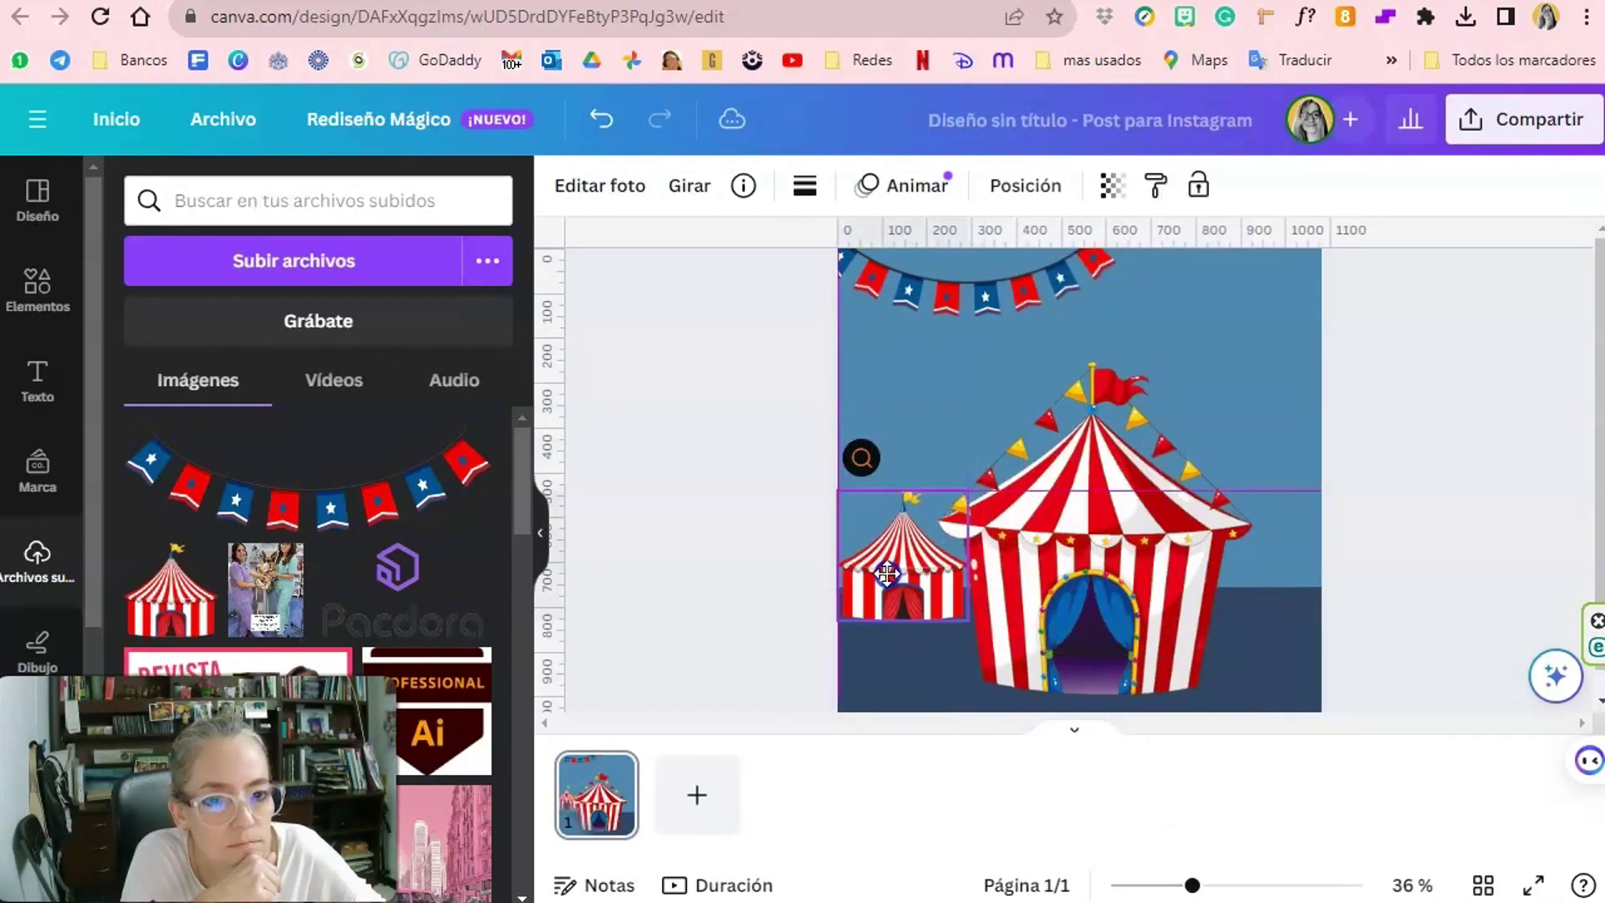
Upload the balloons image and place it at the page's top right.
key(alt+Tab)
drag(1255, 395, 257, 527)
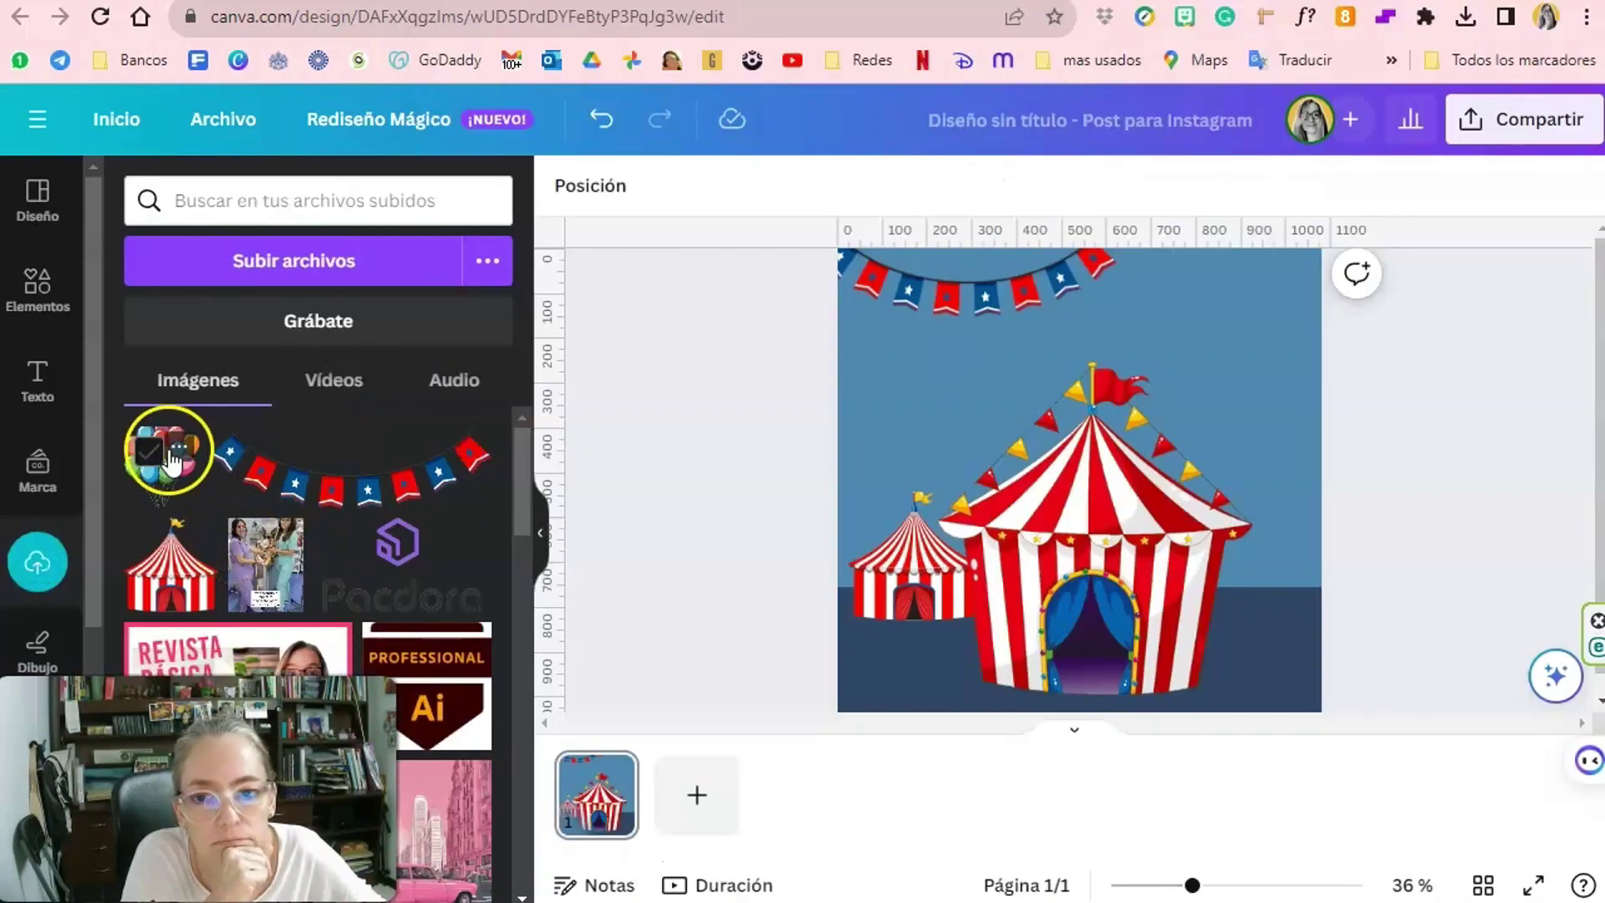
drag(162, 455, 1254, 379)
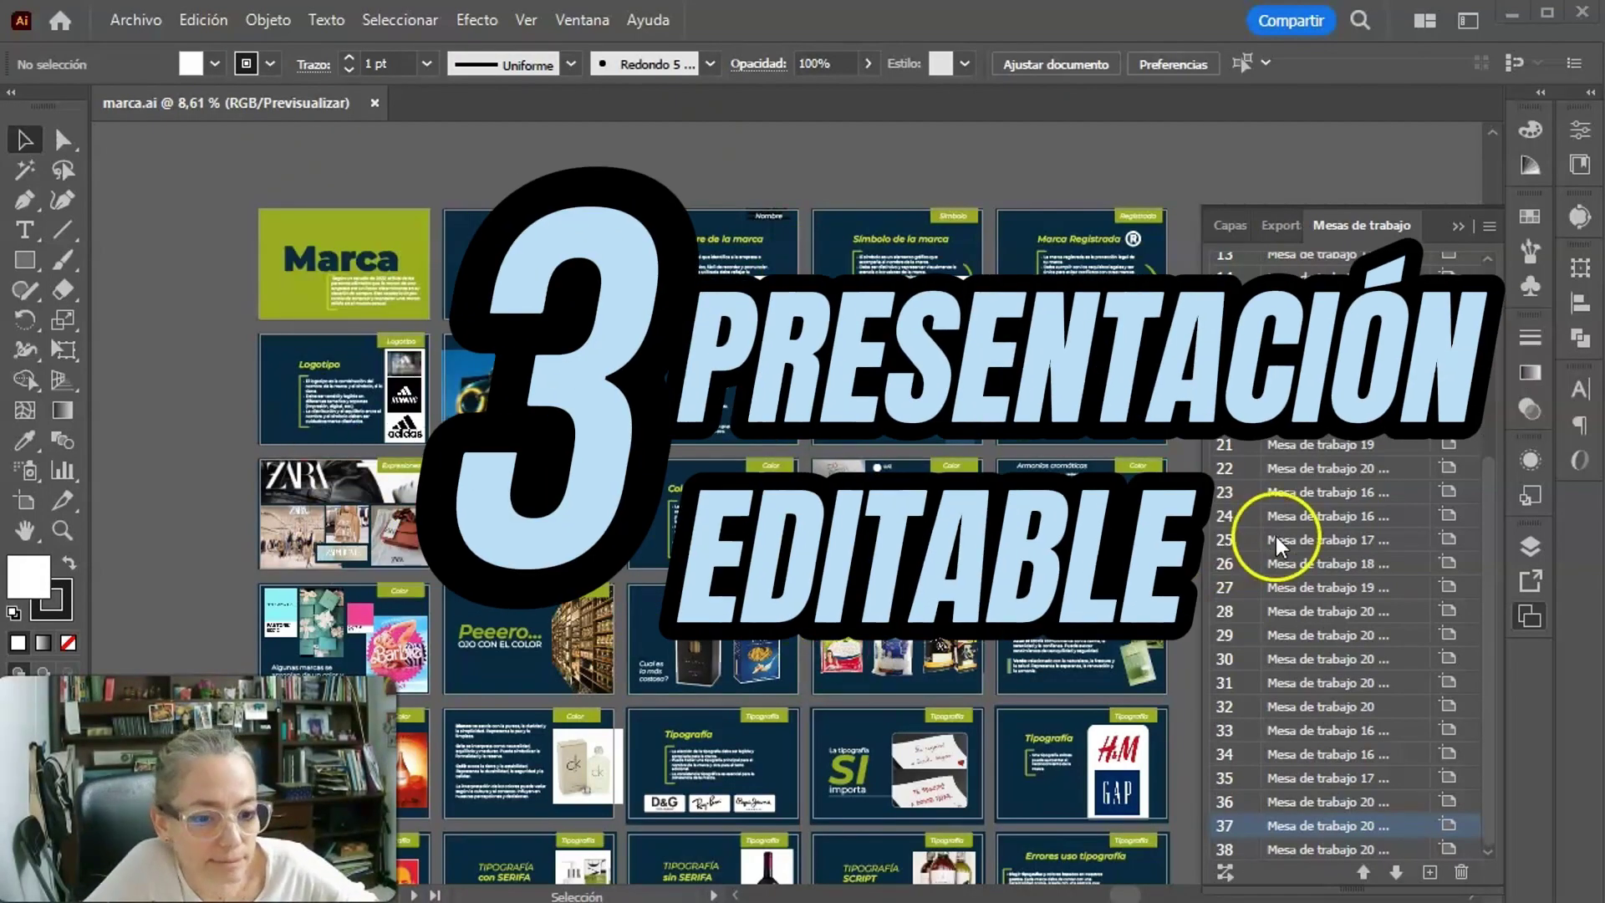
Hide the artboards list and zoom out to 4,17 % to show all Marca slides.
scroll(1277, 545, up, 3)
click(1461, 227)
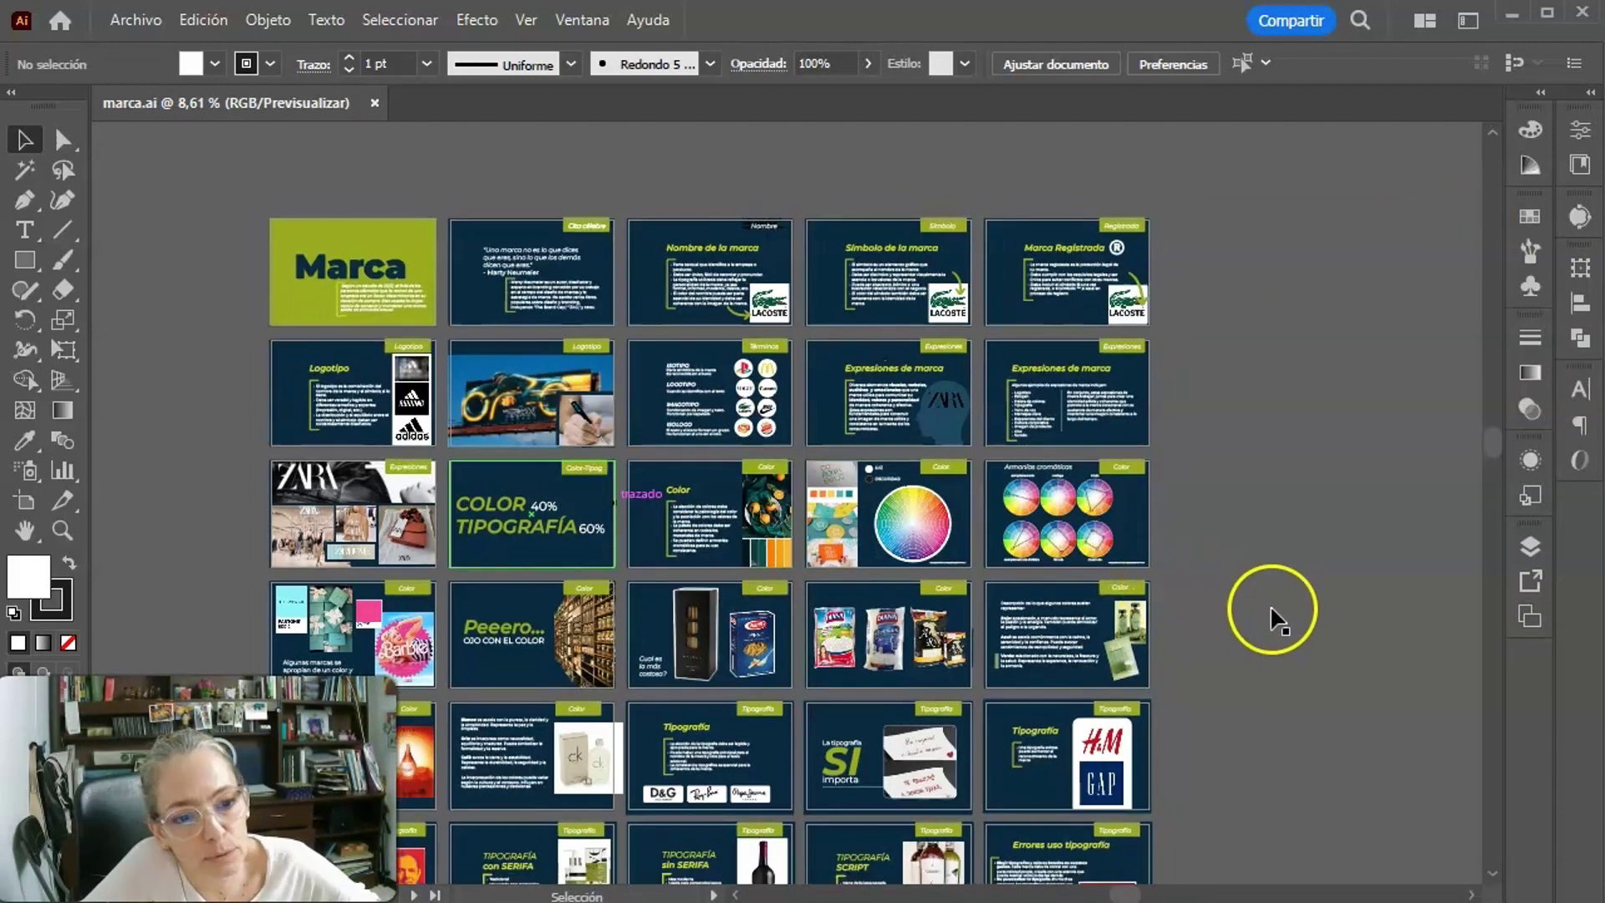
key(ctrl+minus)
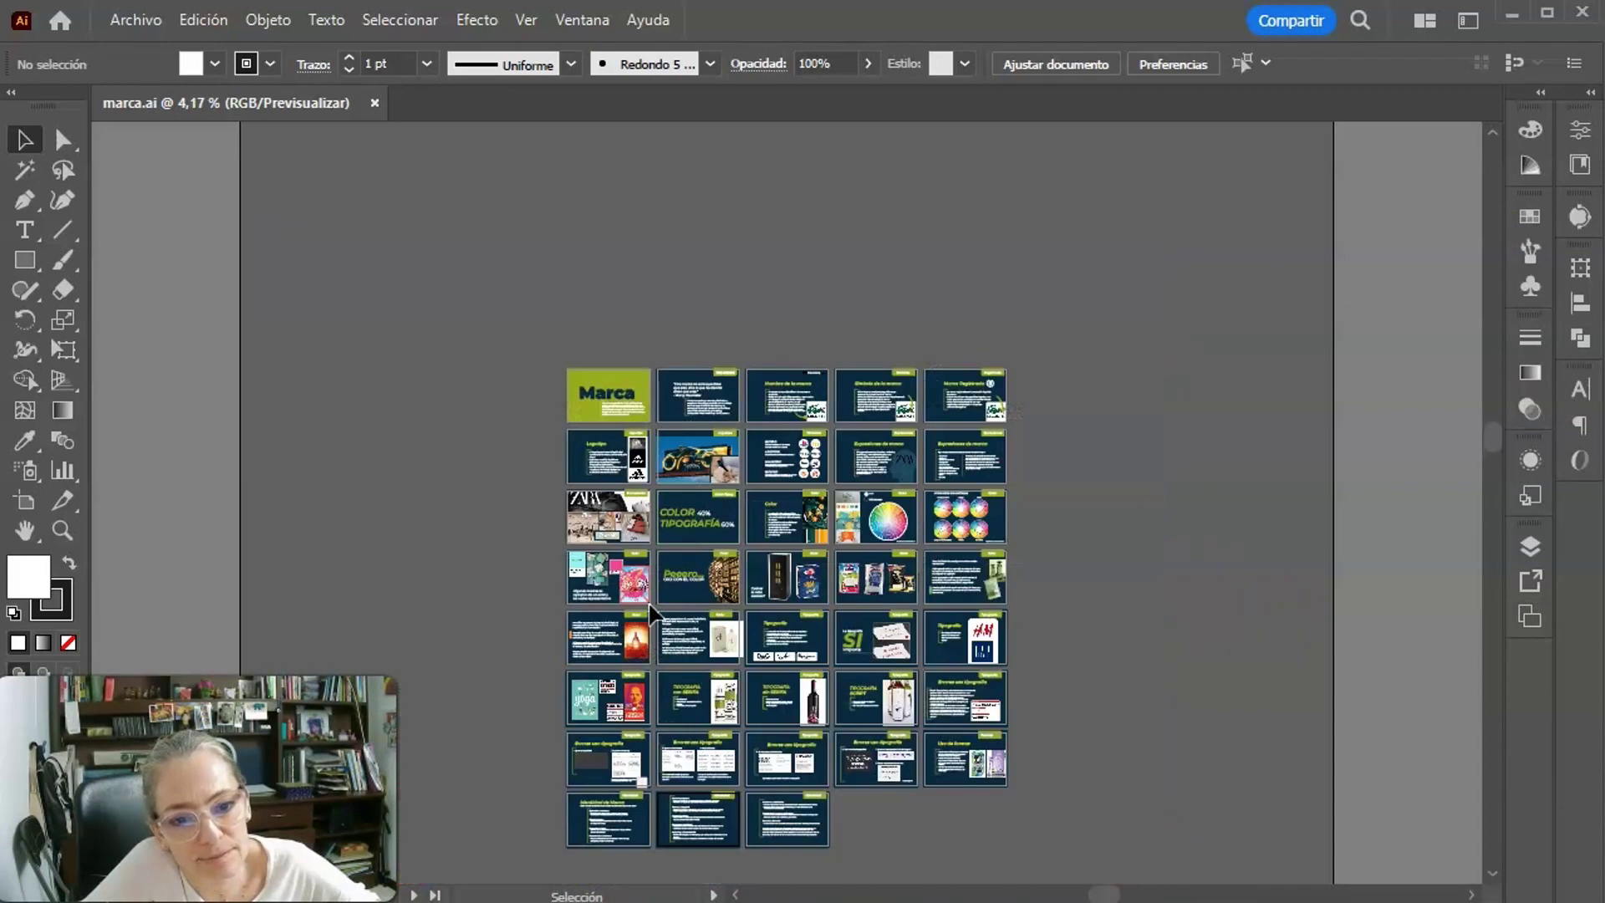
scroll(652, 619, down, 2)
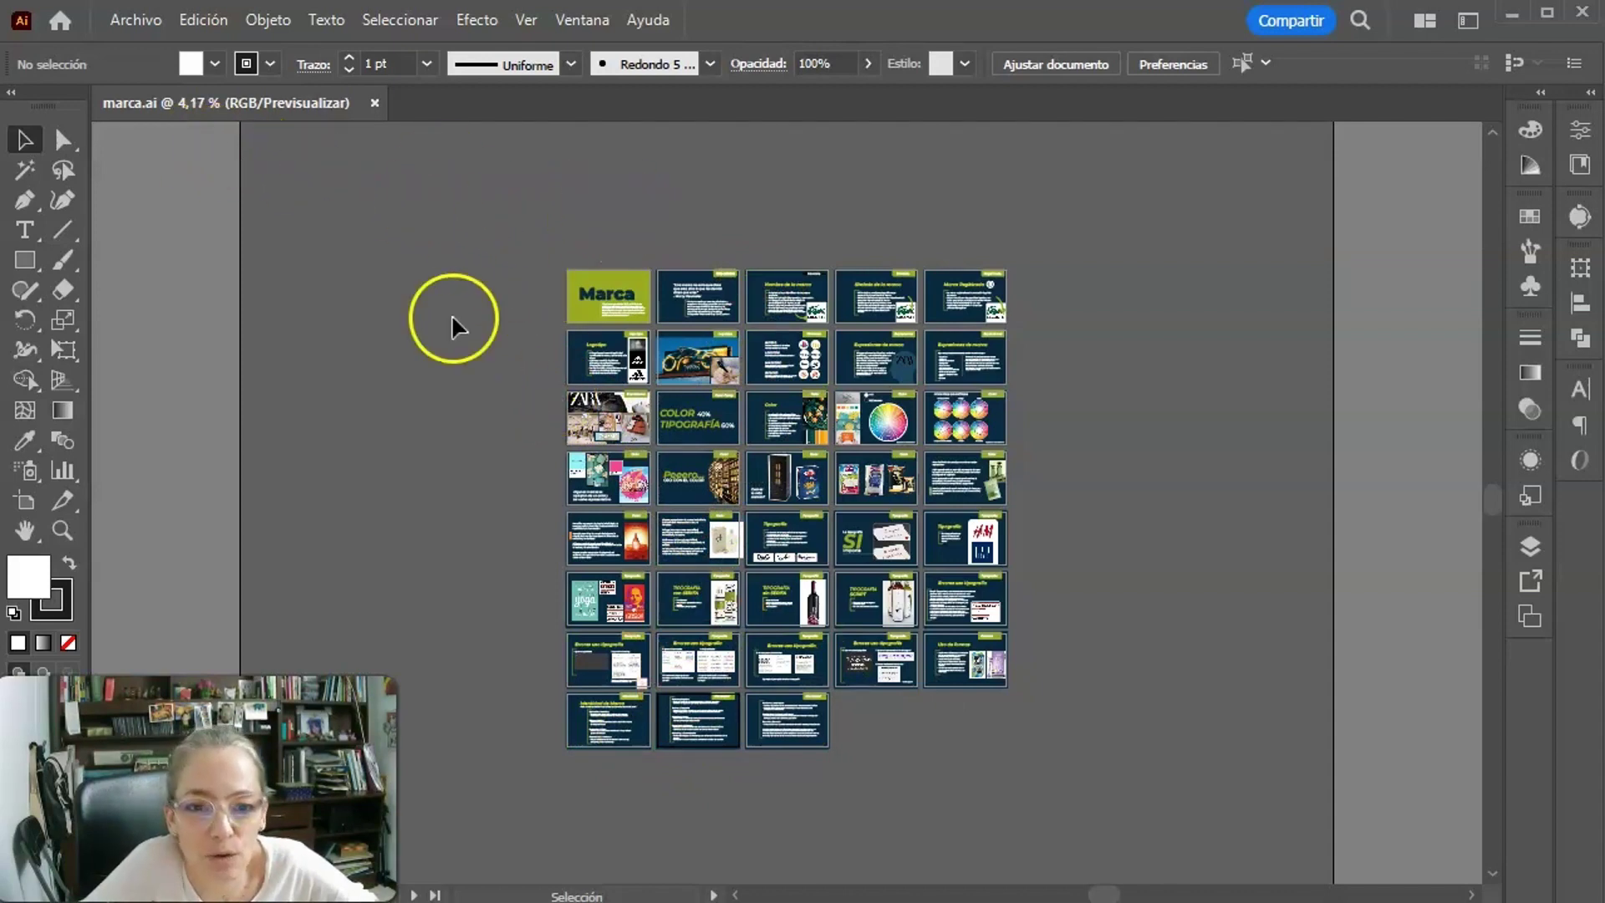
Save a copy of marca.ai as an editable Adobe PDF named marca copia.
click(134, 21)
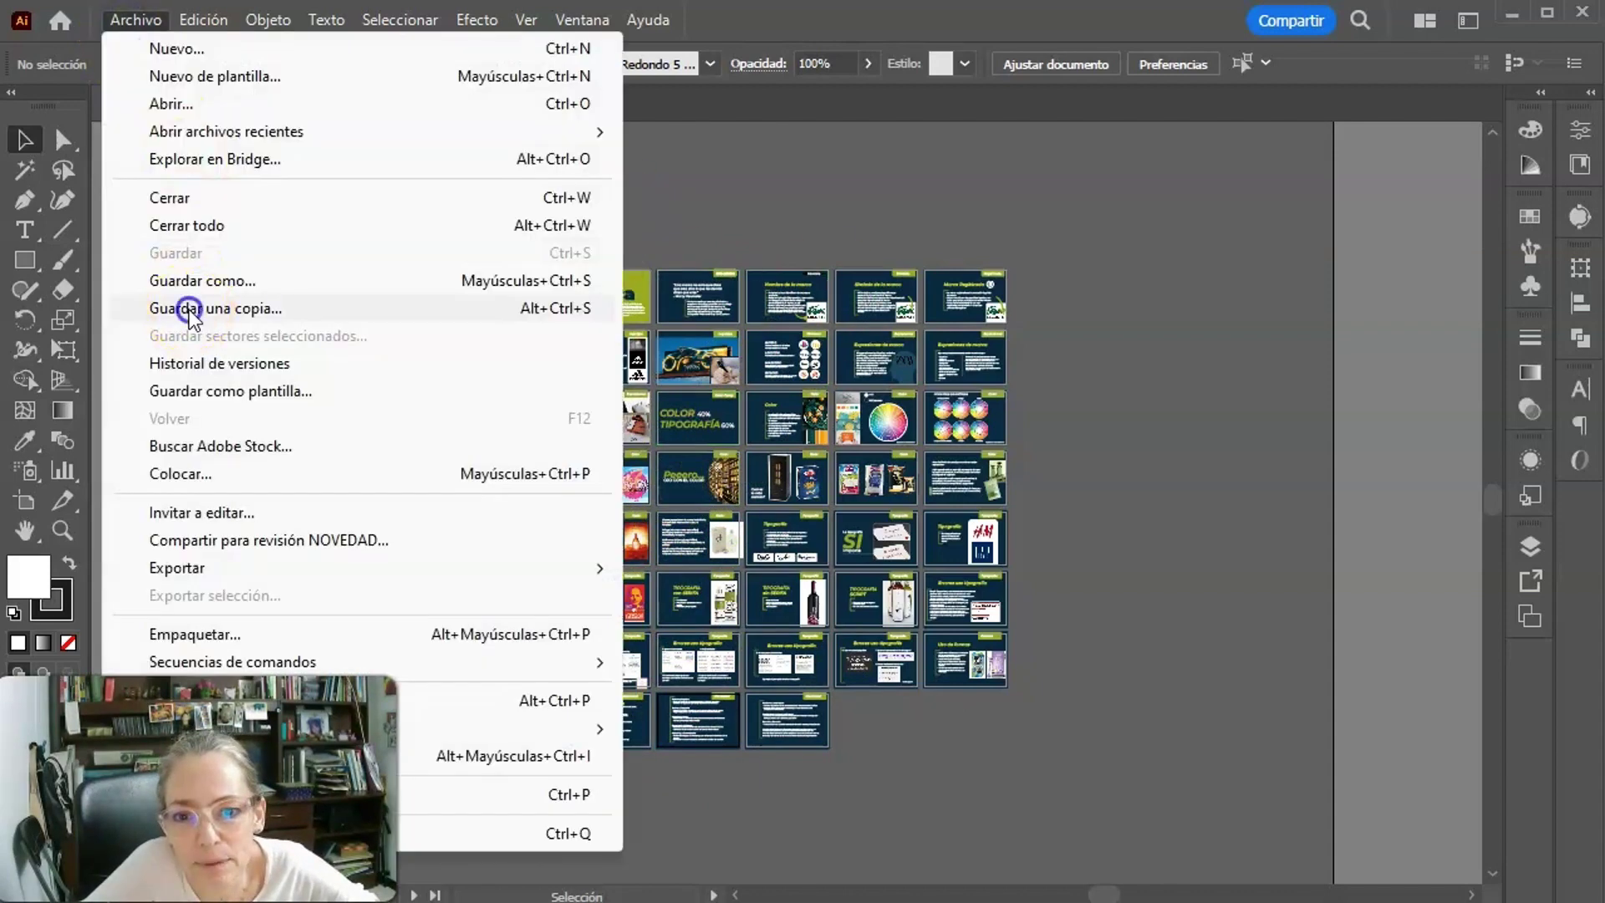
click(188, 310)
click(292, 577)
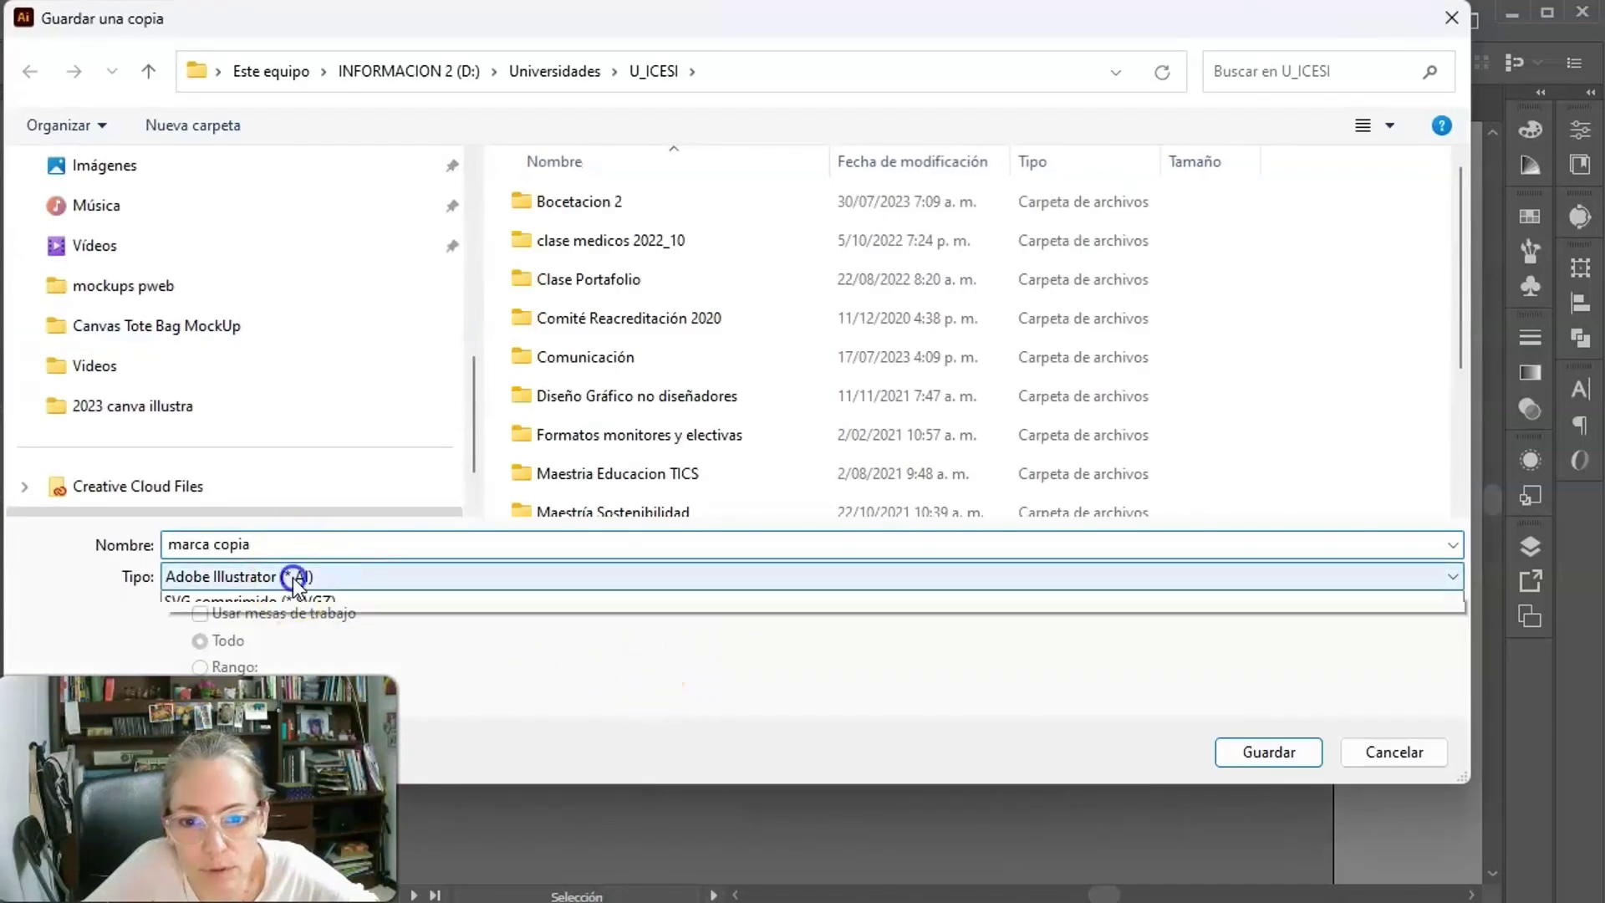
click(278, 619)
key(Return)
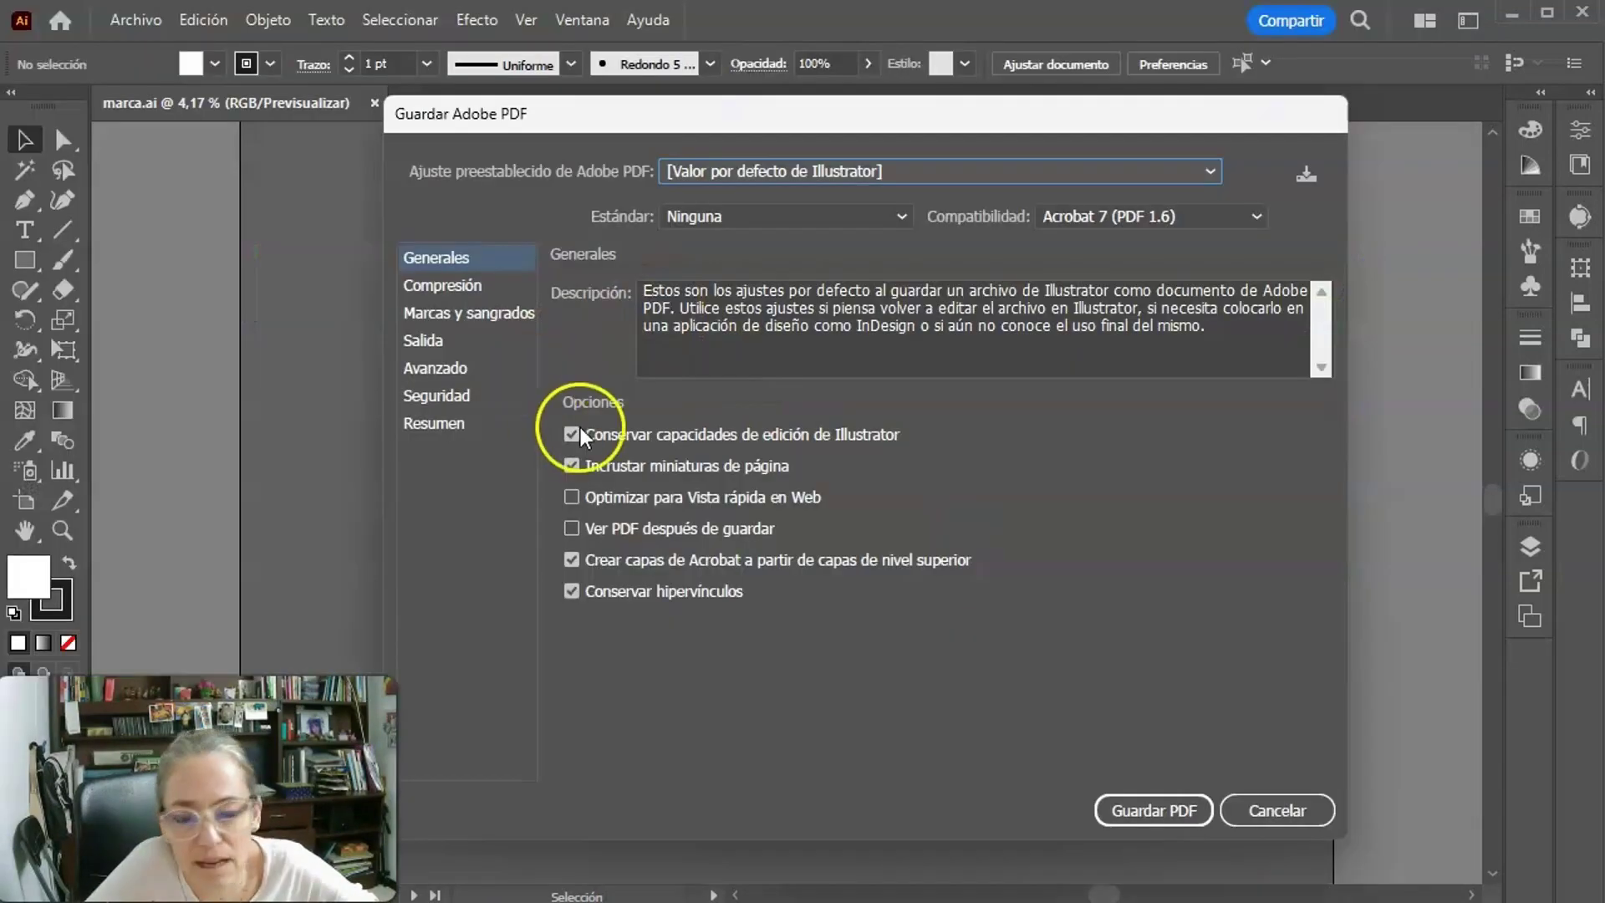
click(1144, 809)
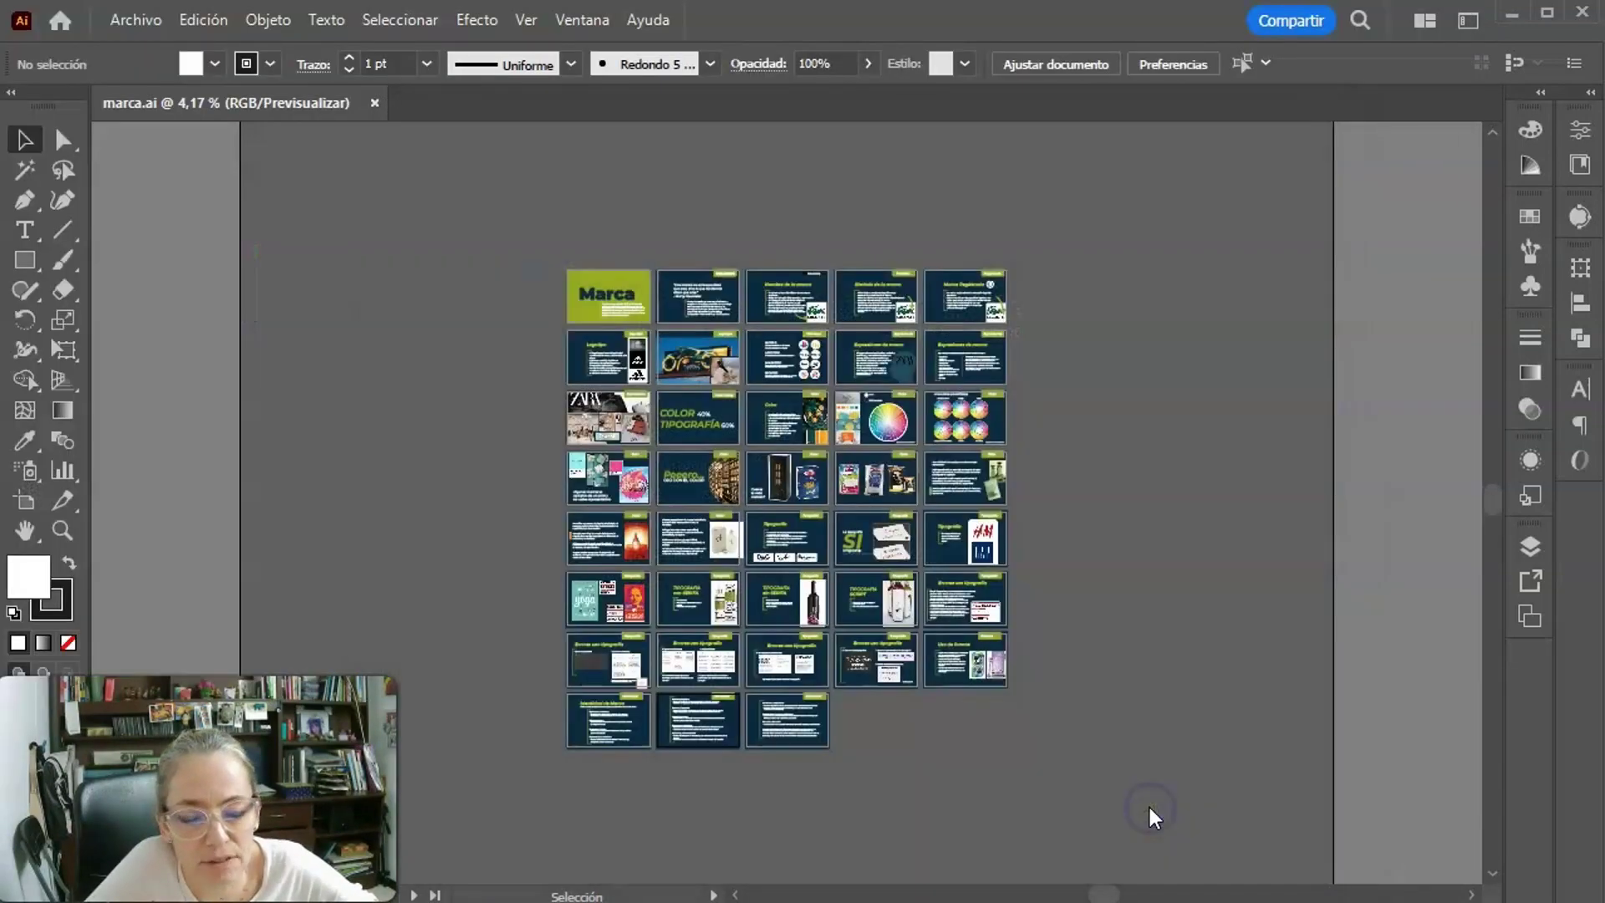
Zoom into the Marca cover slide, confirm its text is Montserrat, and switch to Canva.
click(61, 529)
drag(566, 262, 914, 585)
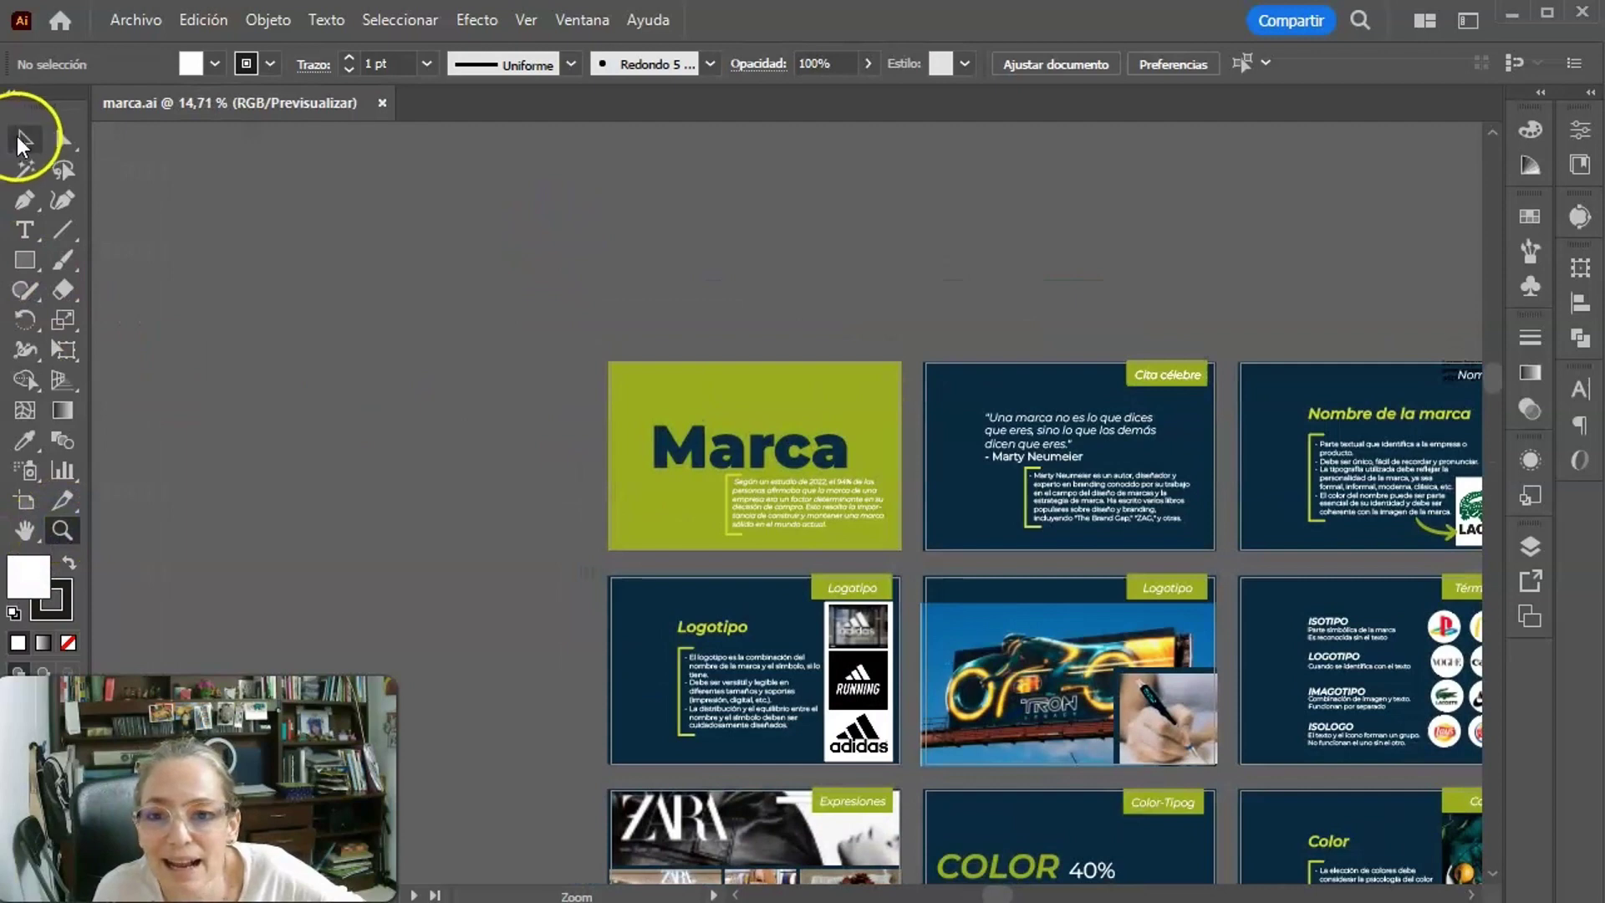
click(24, 140)
click(690, 443)
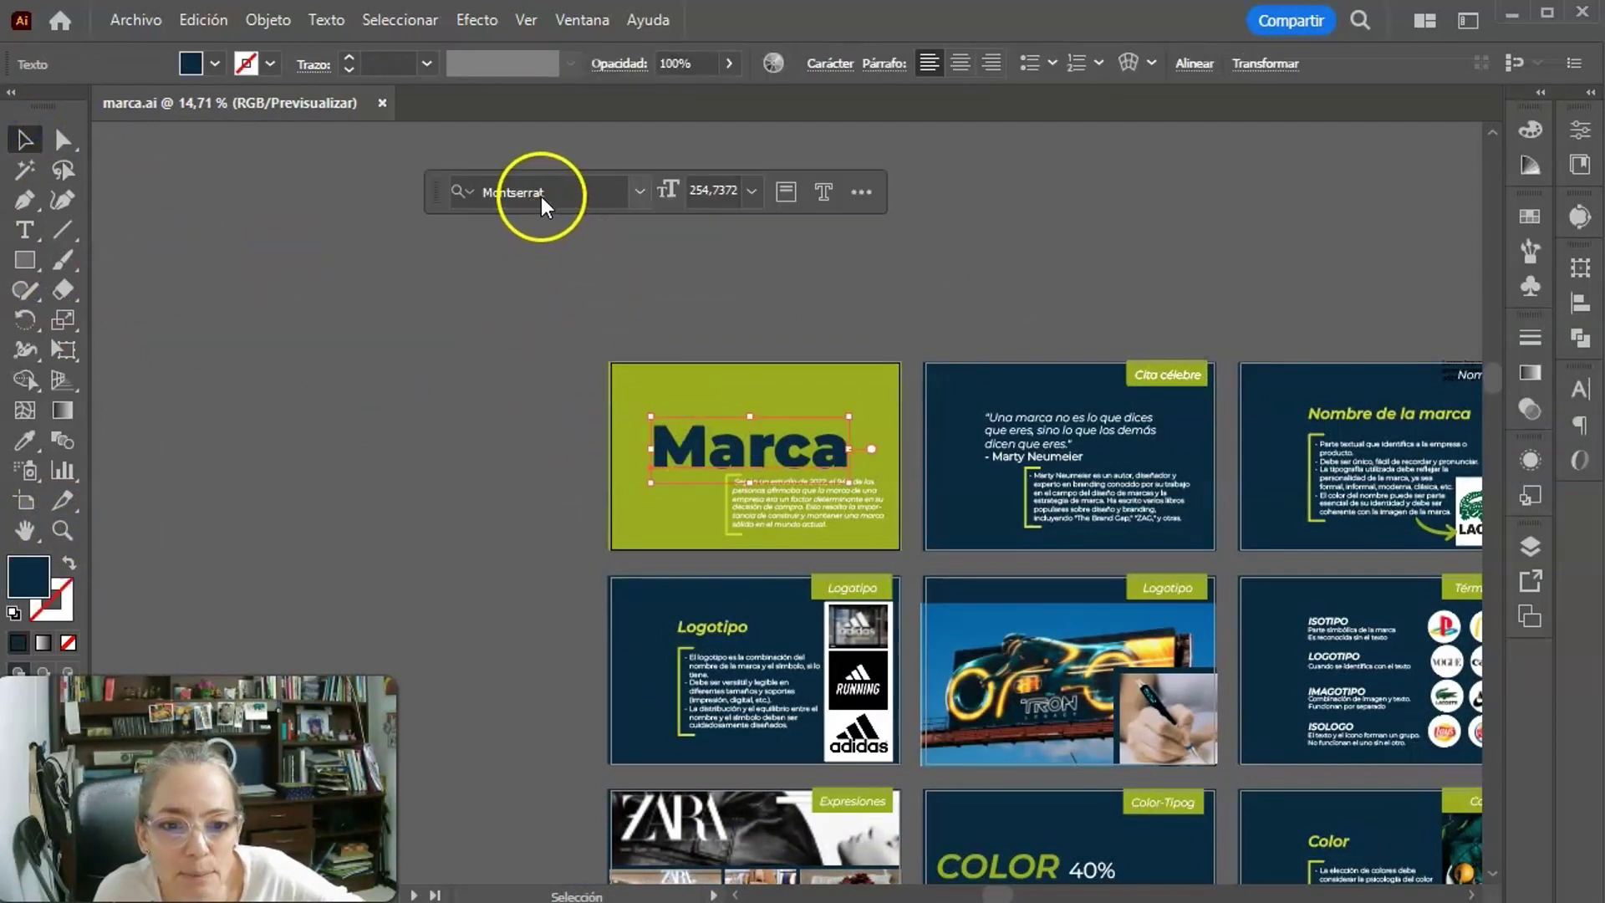
click(785, 519)
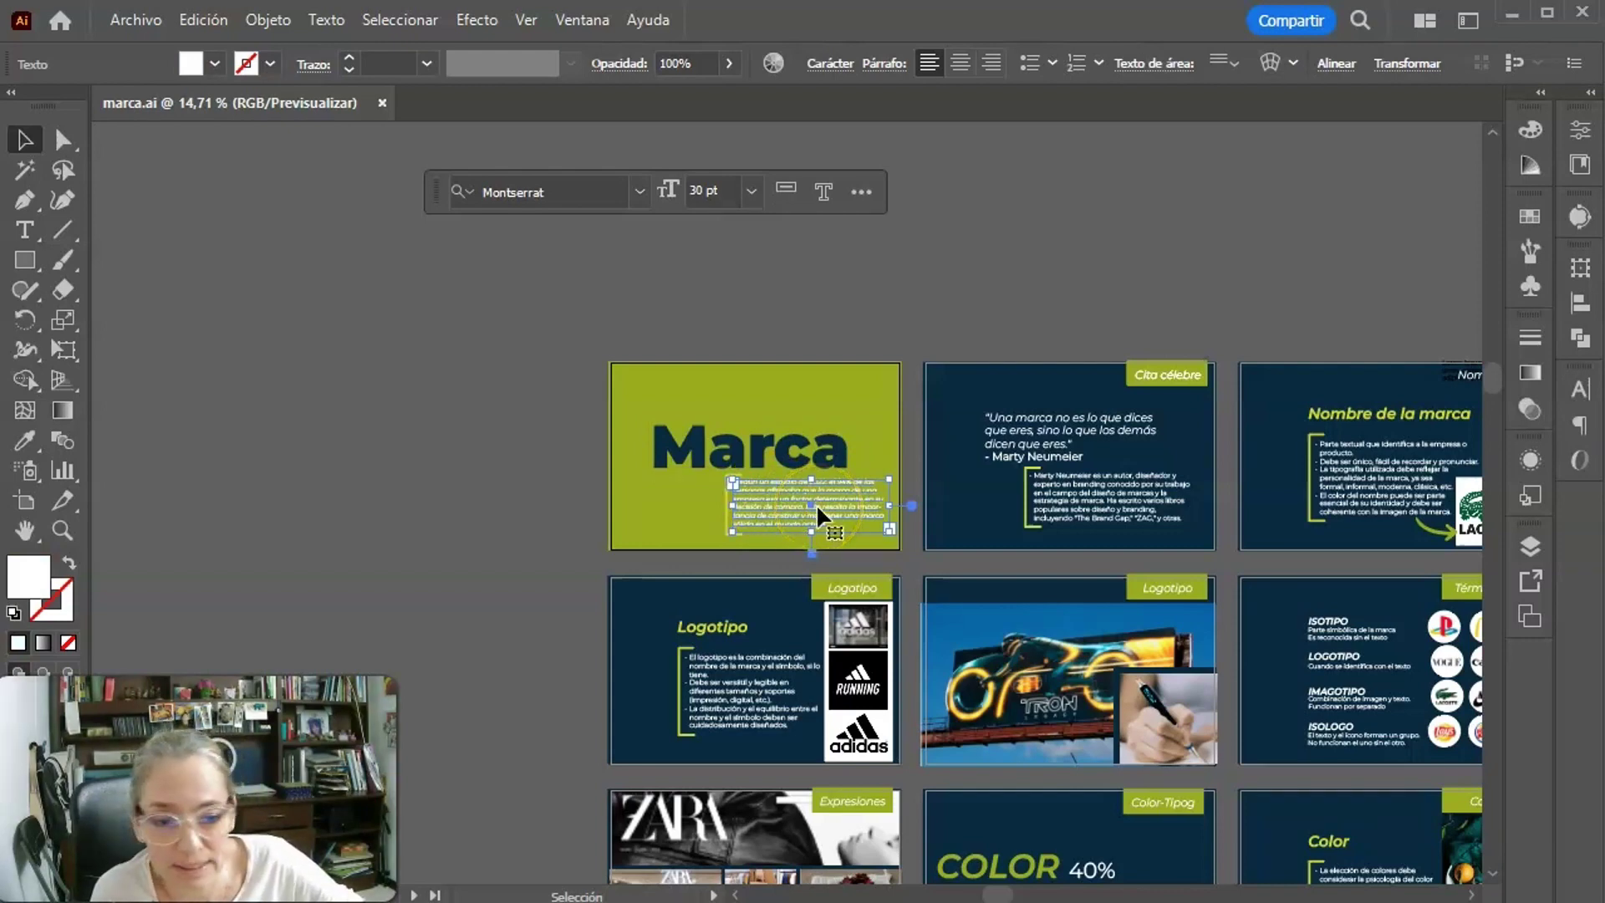
click(1045, 318)
click(1513, 17)
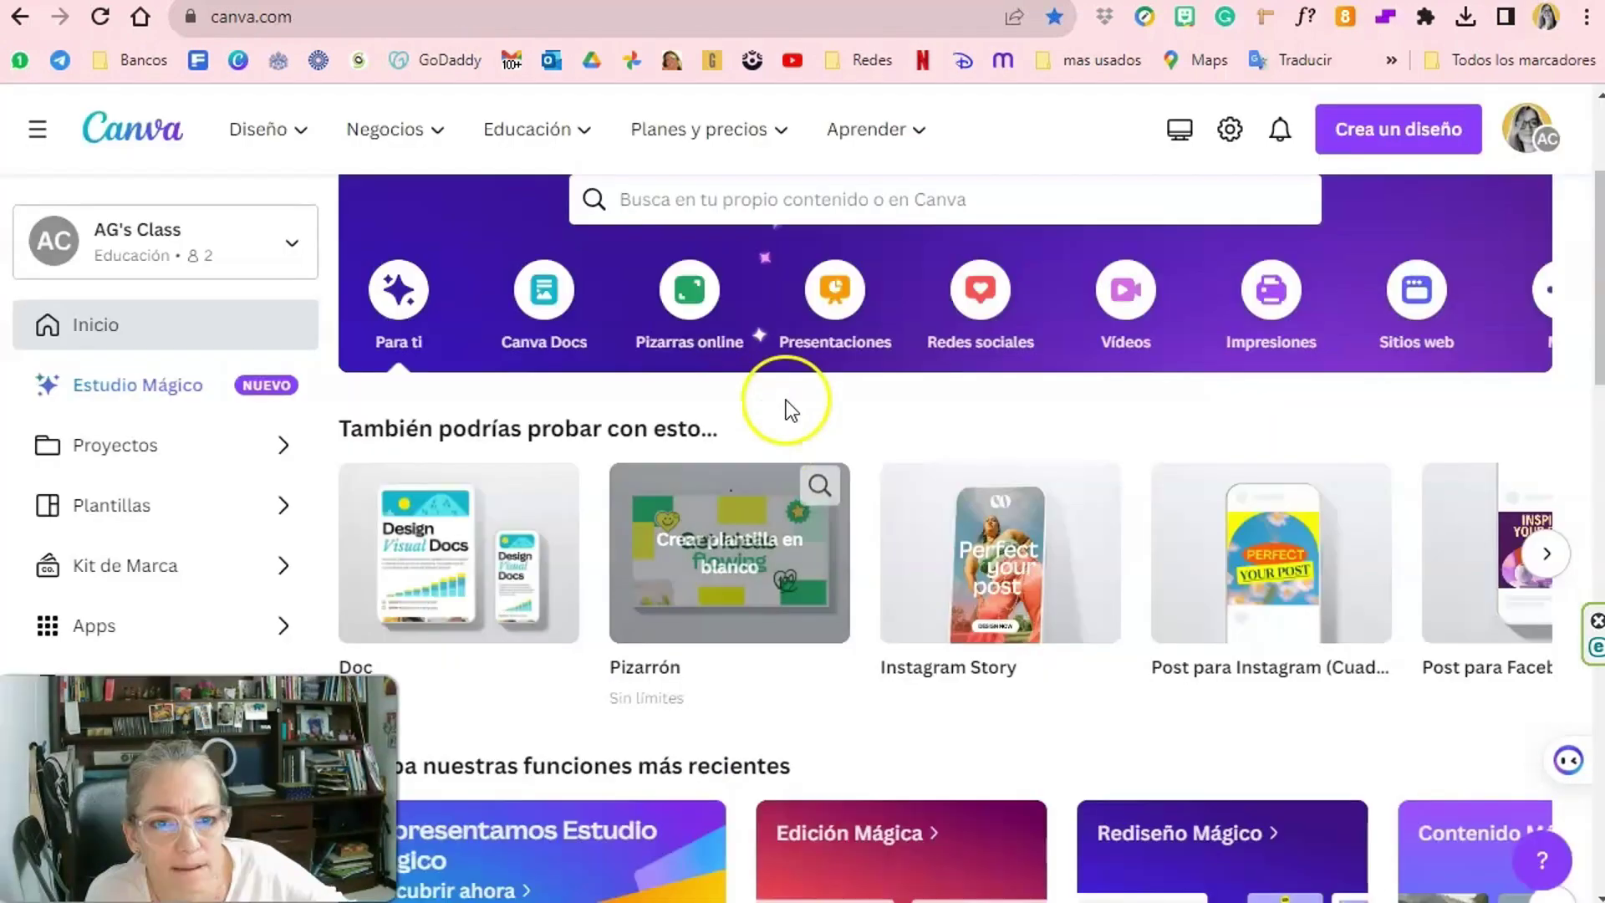
Start a Beige Brown minimalist presentation and drag marca copia2.pdf into Uploads.
click(833, 292)
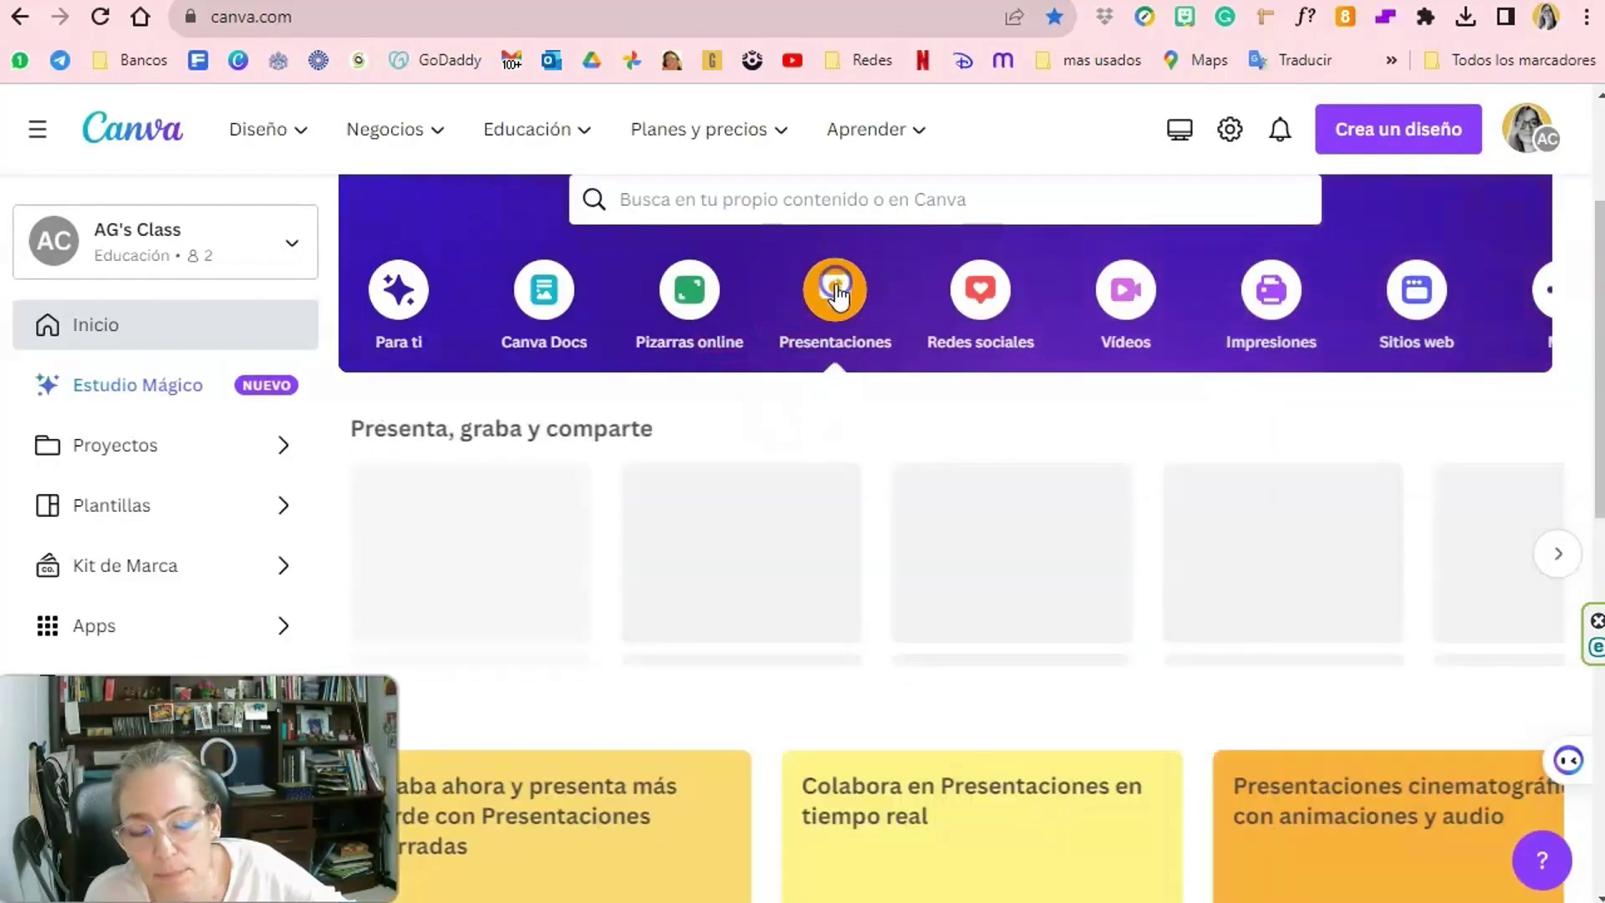
scroll(784, 600, down, 3)
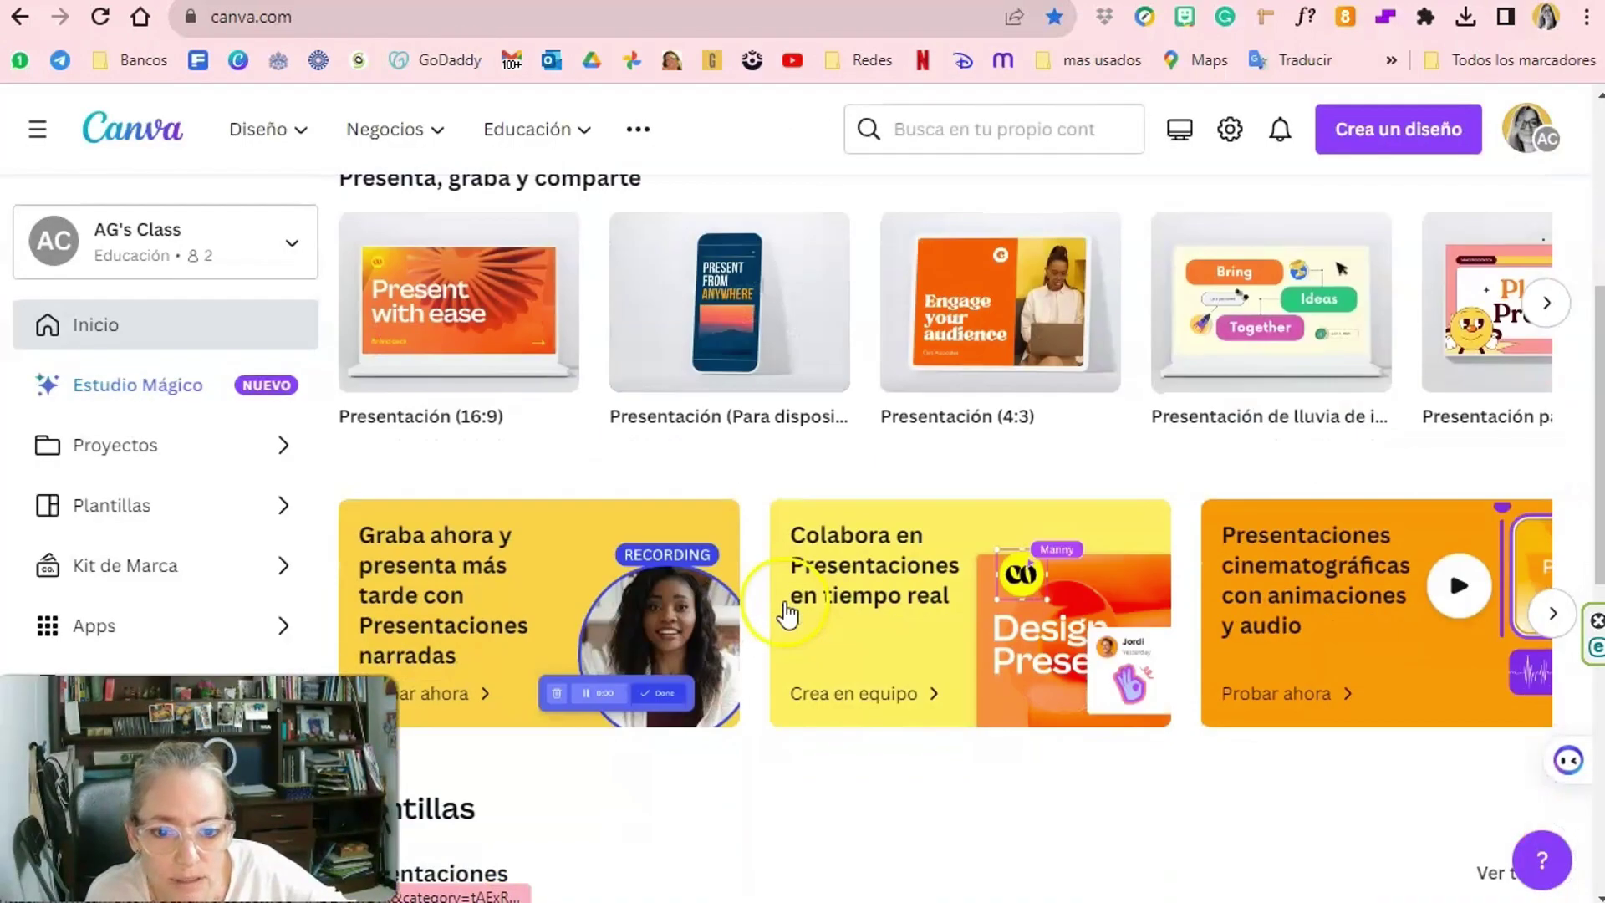
scroll(784, 600, down, 3)
scroll(784, 600, down, 3)
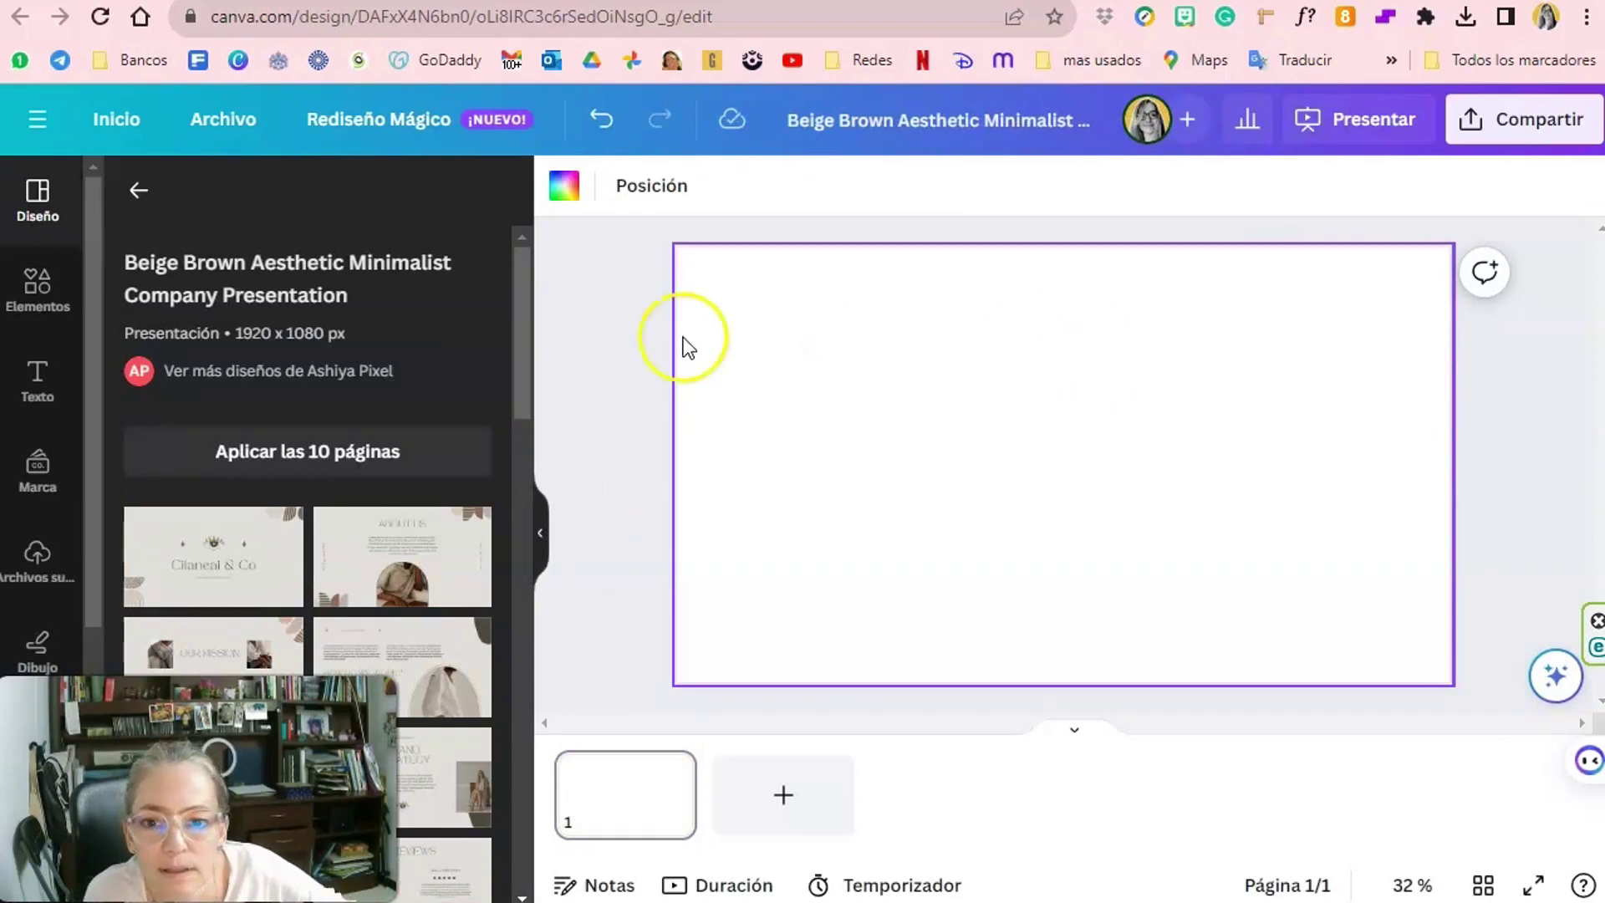
click(38, 554)
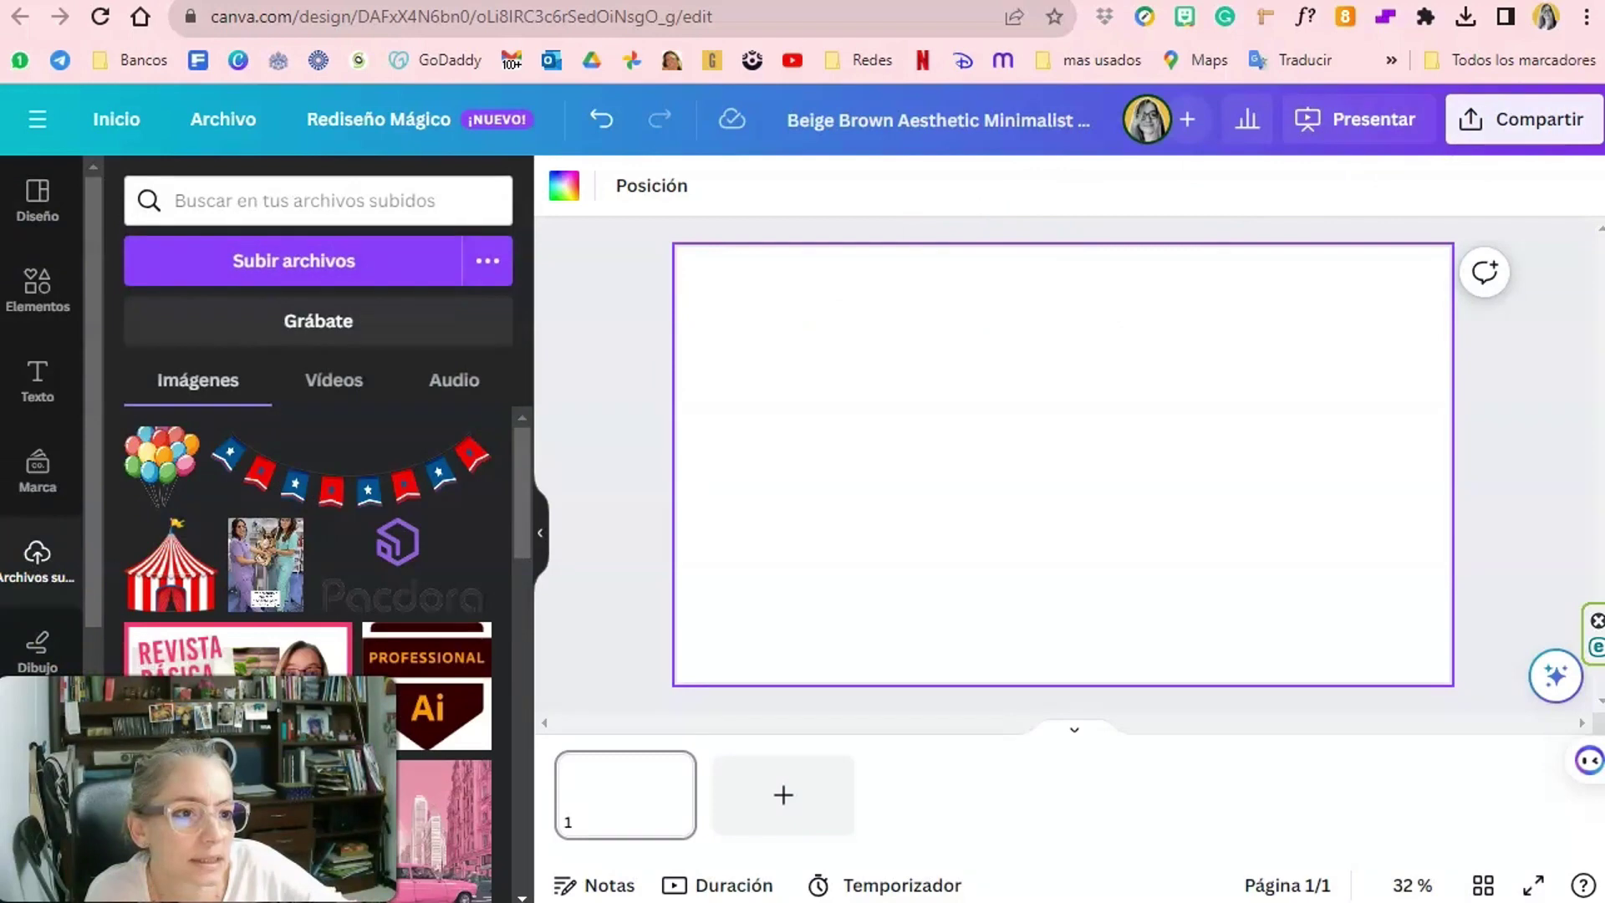
drag(1201, 654, 418, 484)
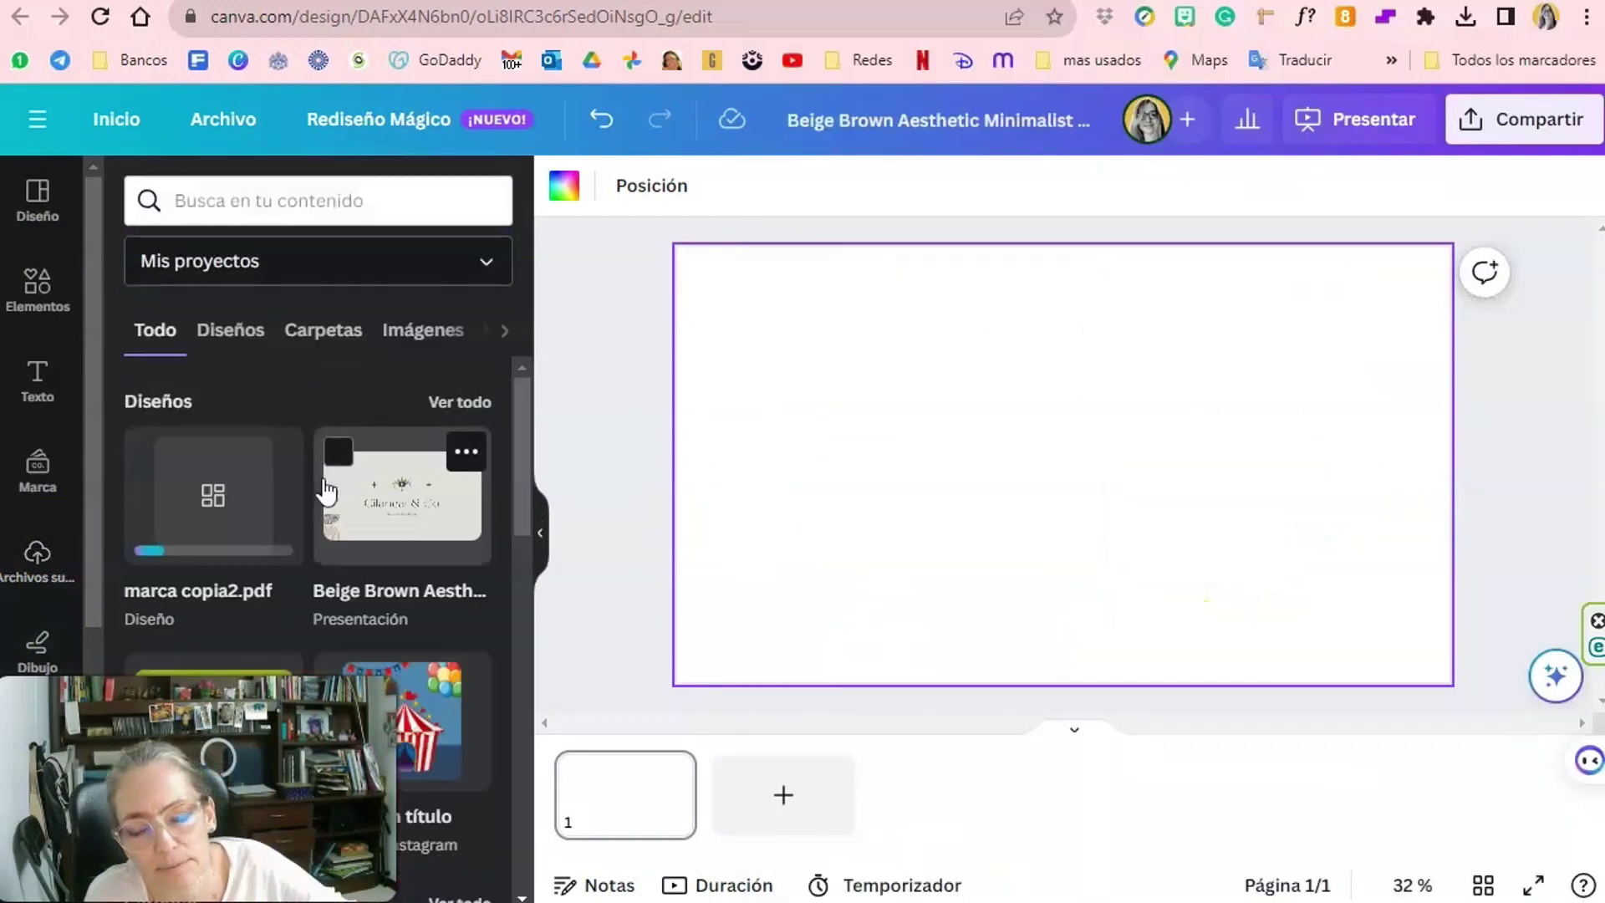
Open the marca copia2.pdf project and apply all 38 pages to the design.
click(221, 536)
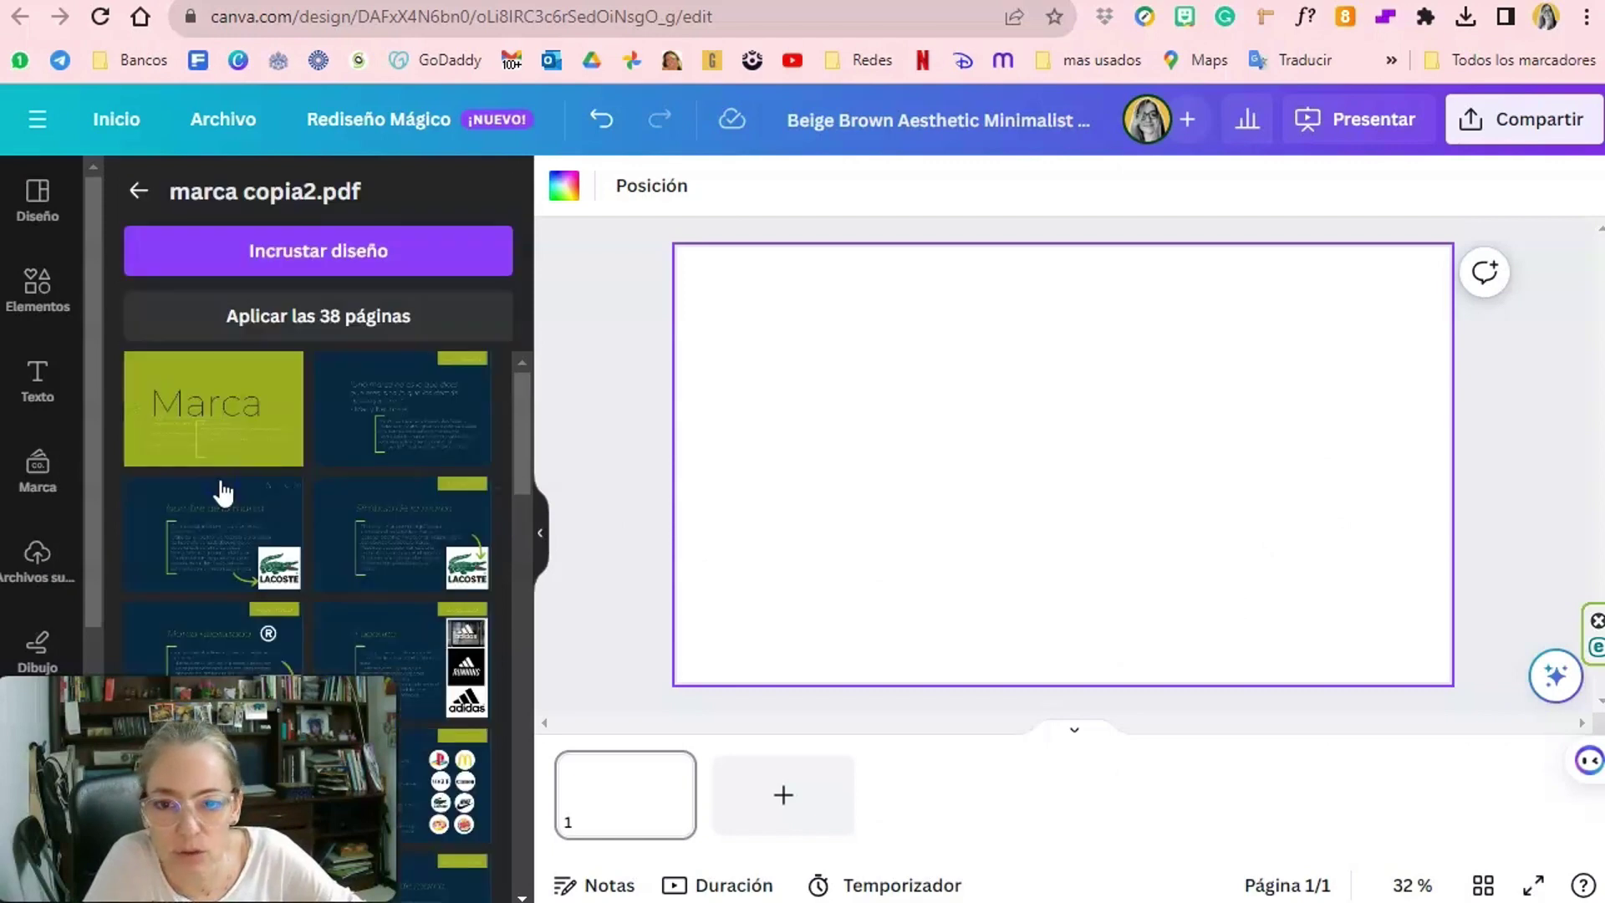
click(370, 318)
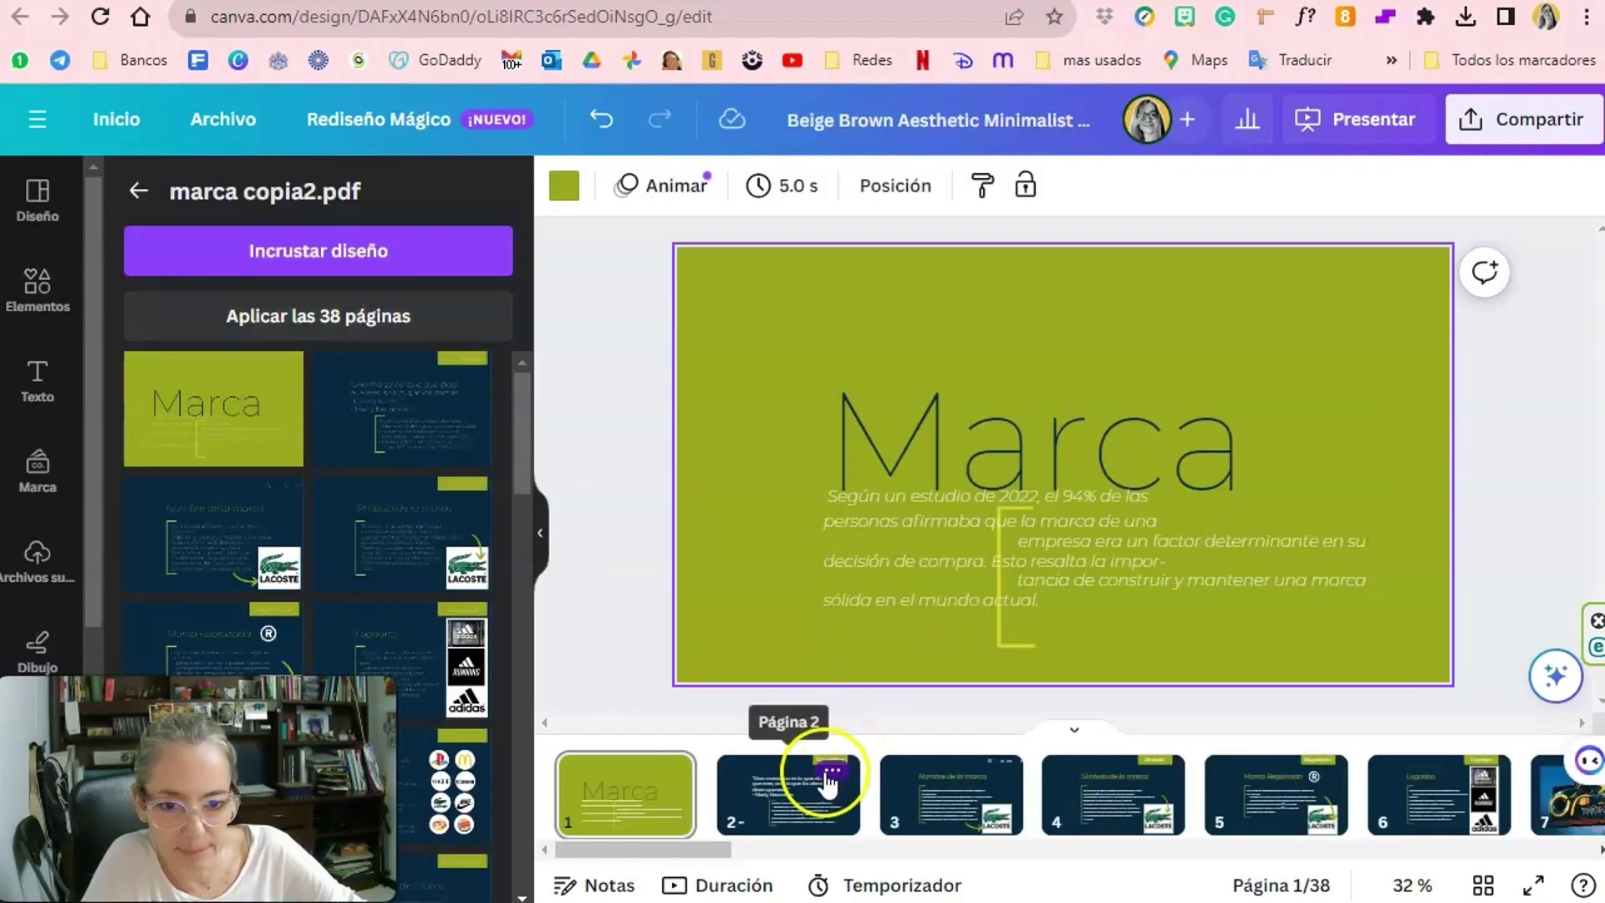
Set the page 4 'Símbolo de la marca' title to Montserrat SemiBold.
right_click(824, 798)
click(943, 798)
click(1105, 798)
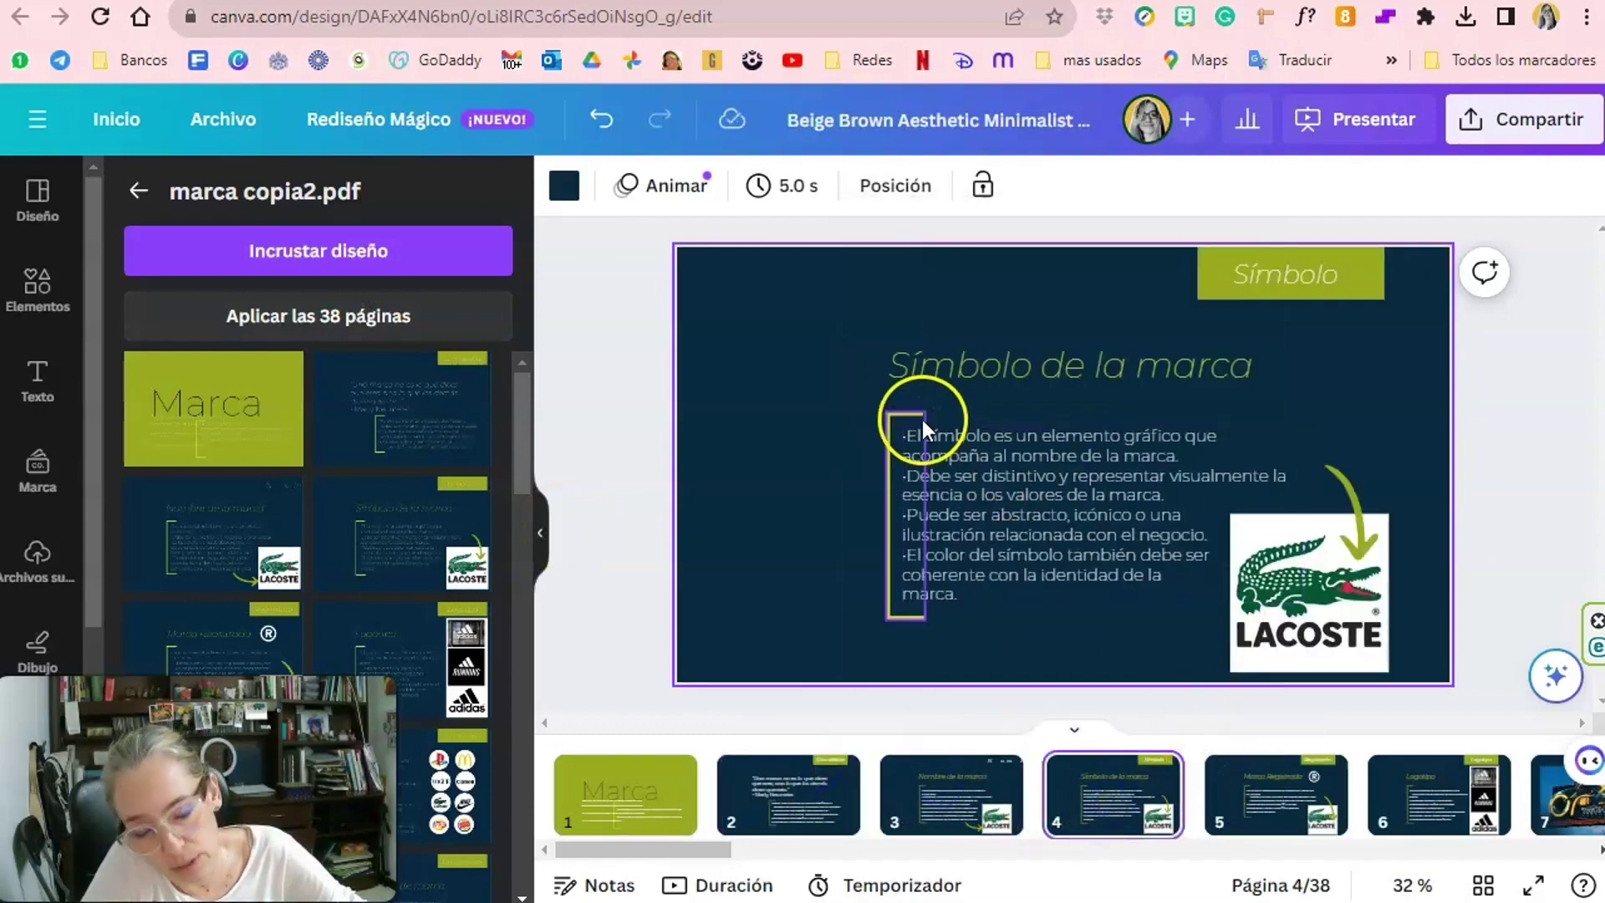
click(1038, 570)
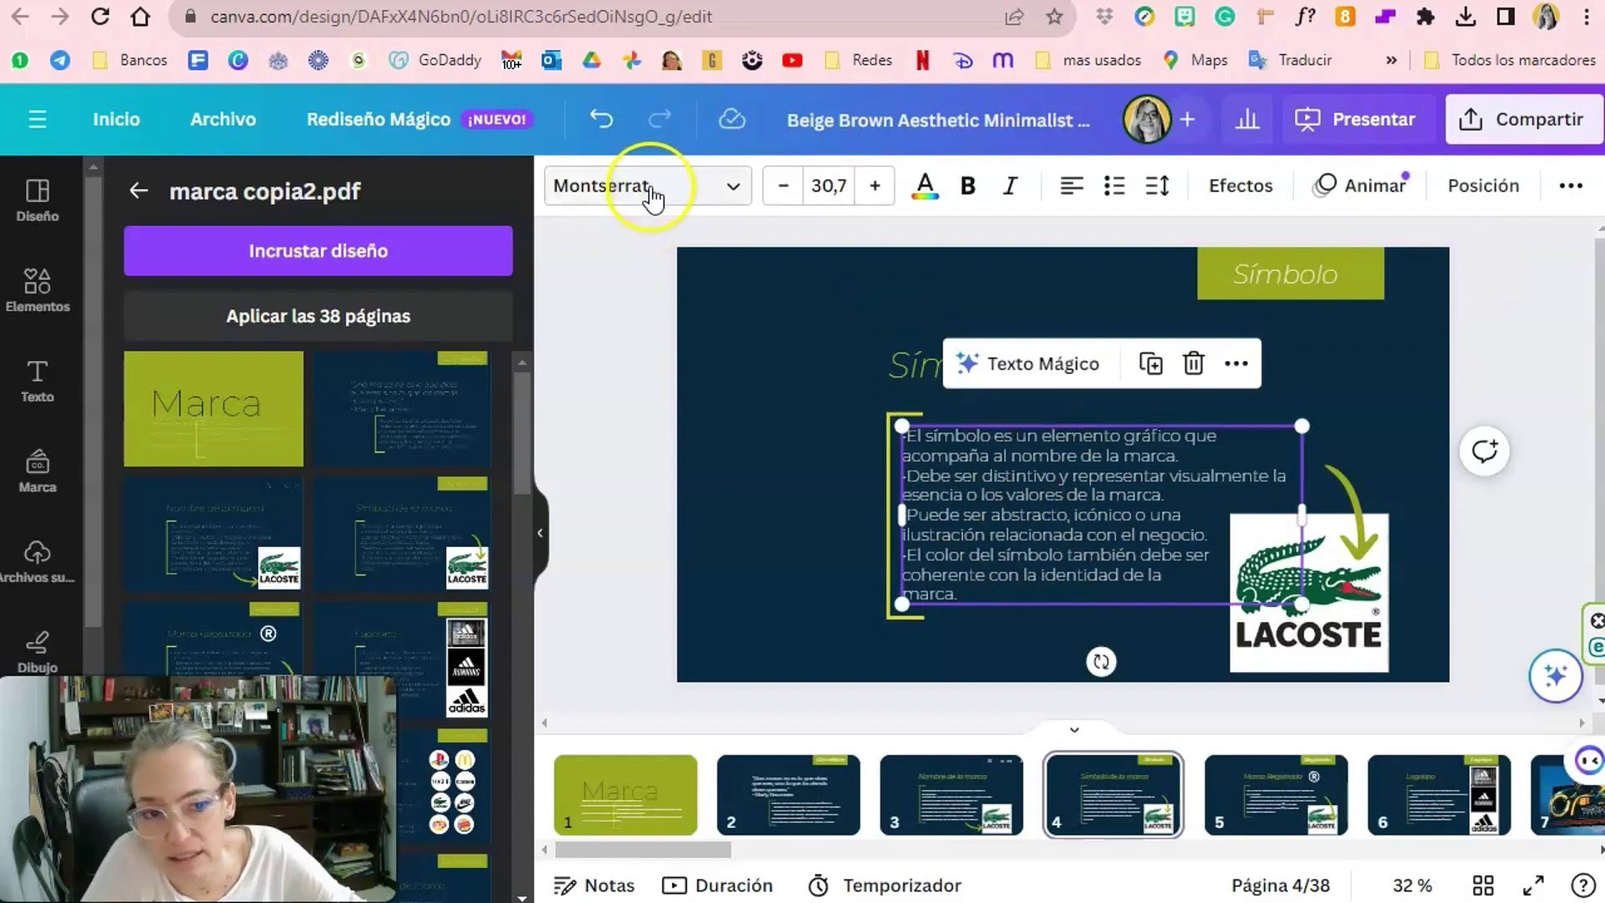
click(921, 365)
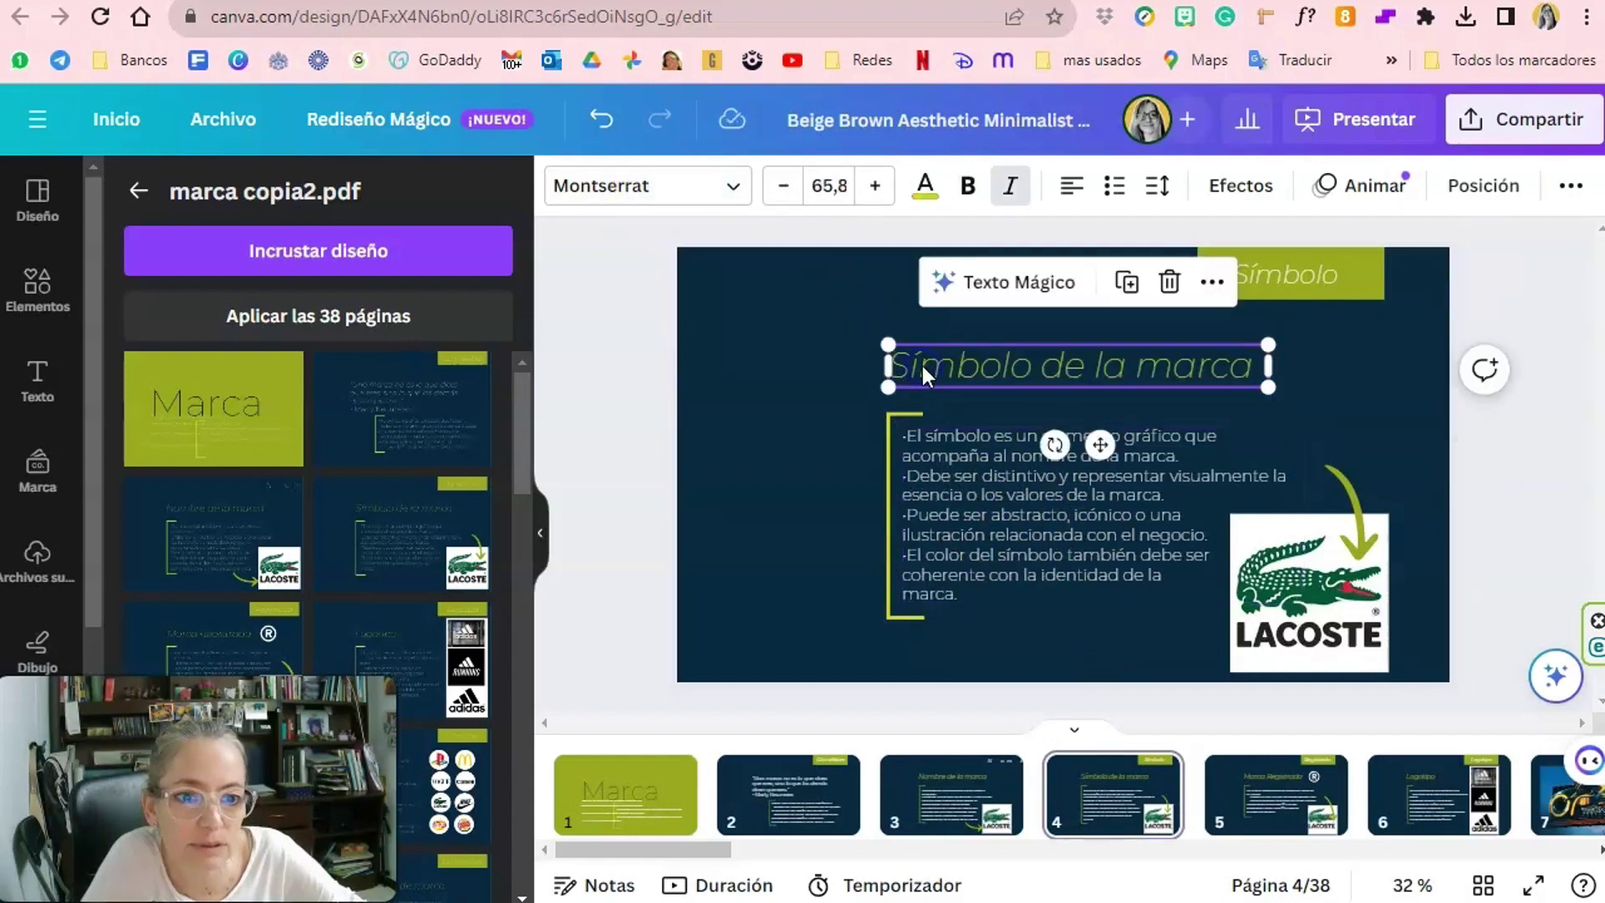
click(732, 189)
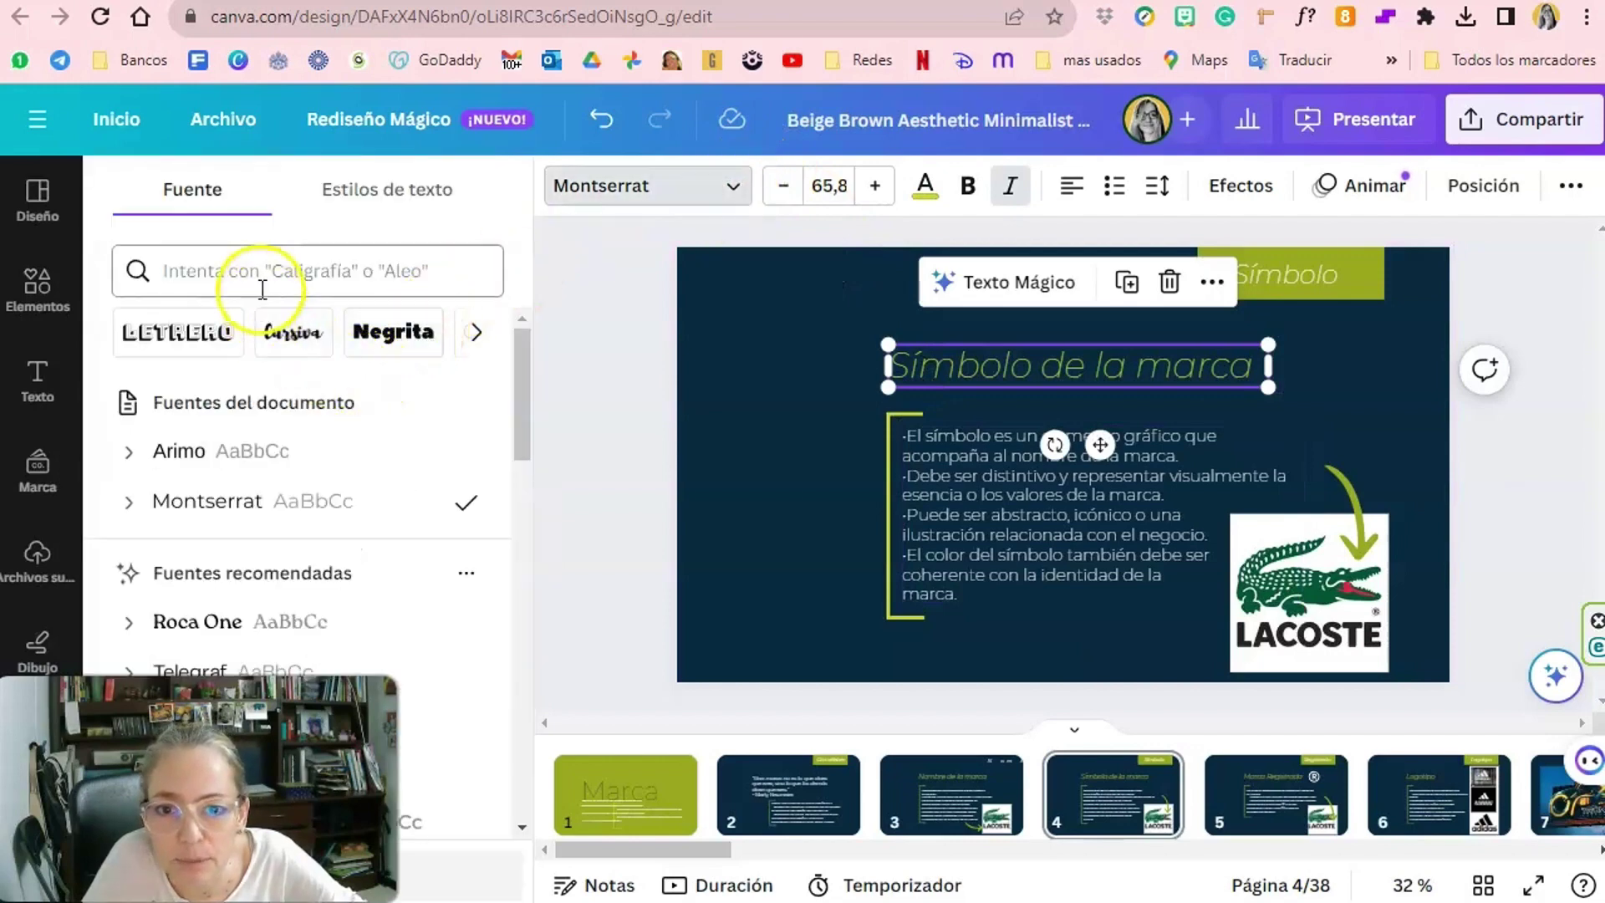
click(128, 503)
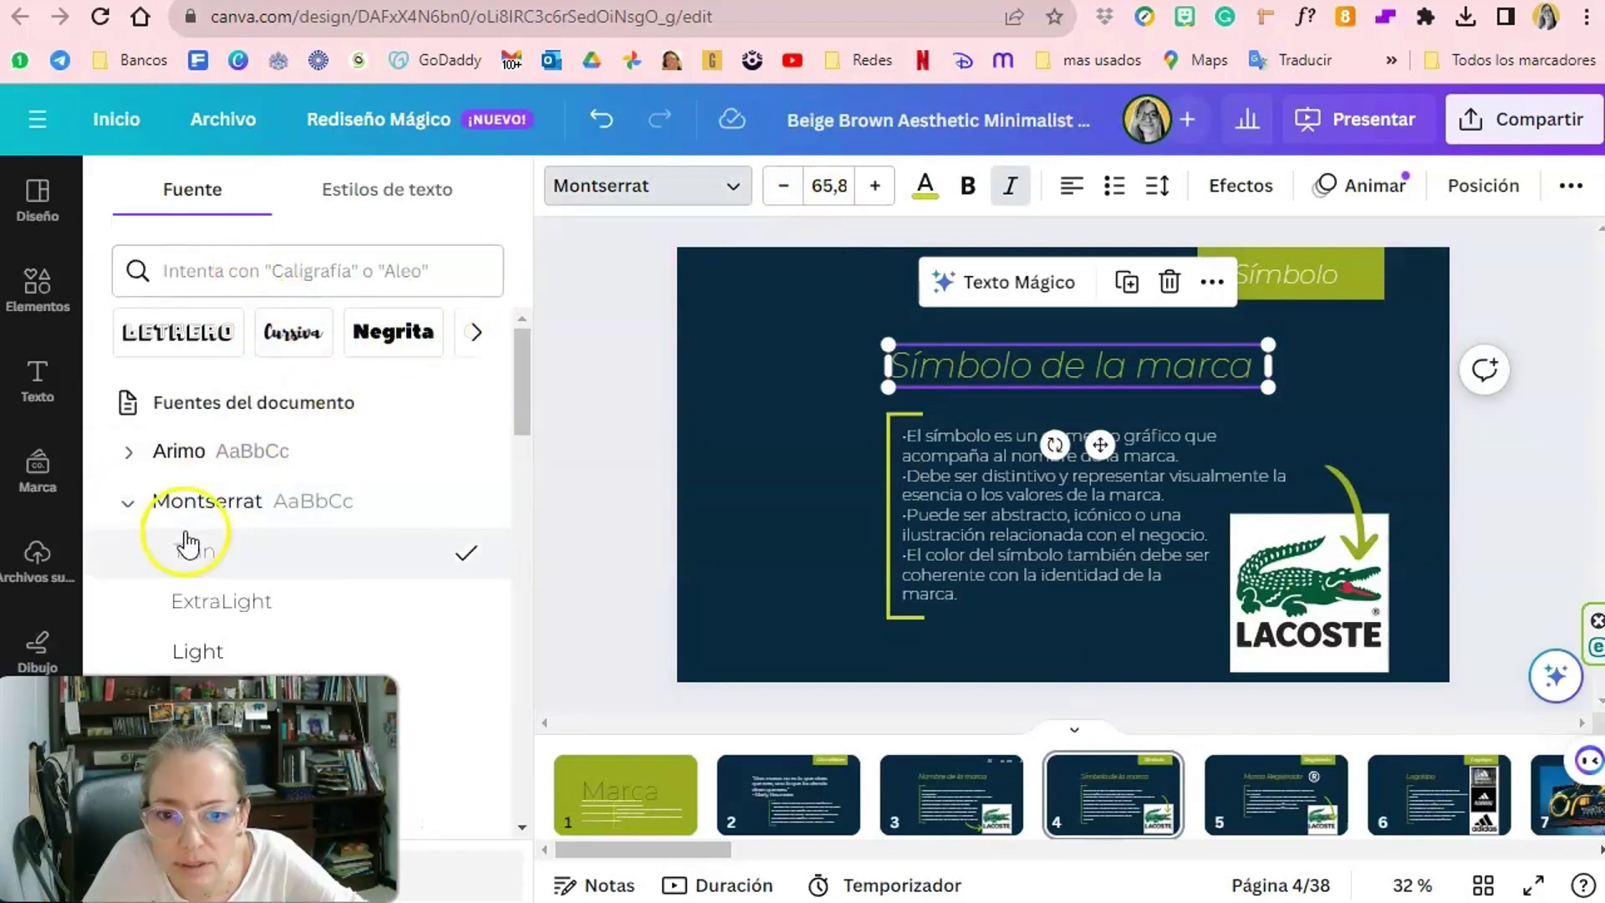
scroll(198, 526, down, 1)
scroll(287, 538, down, 1)
scroll(251, 544, down, 2)
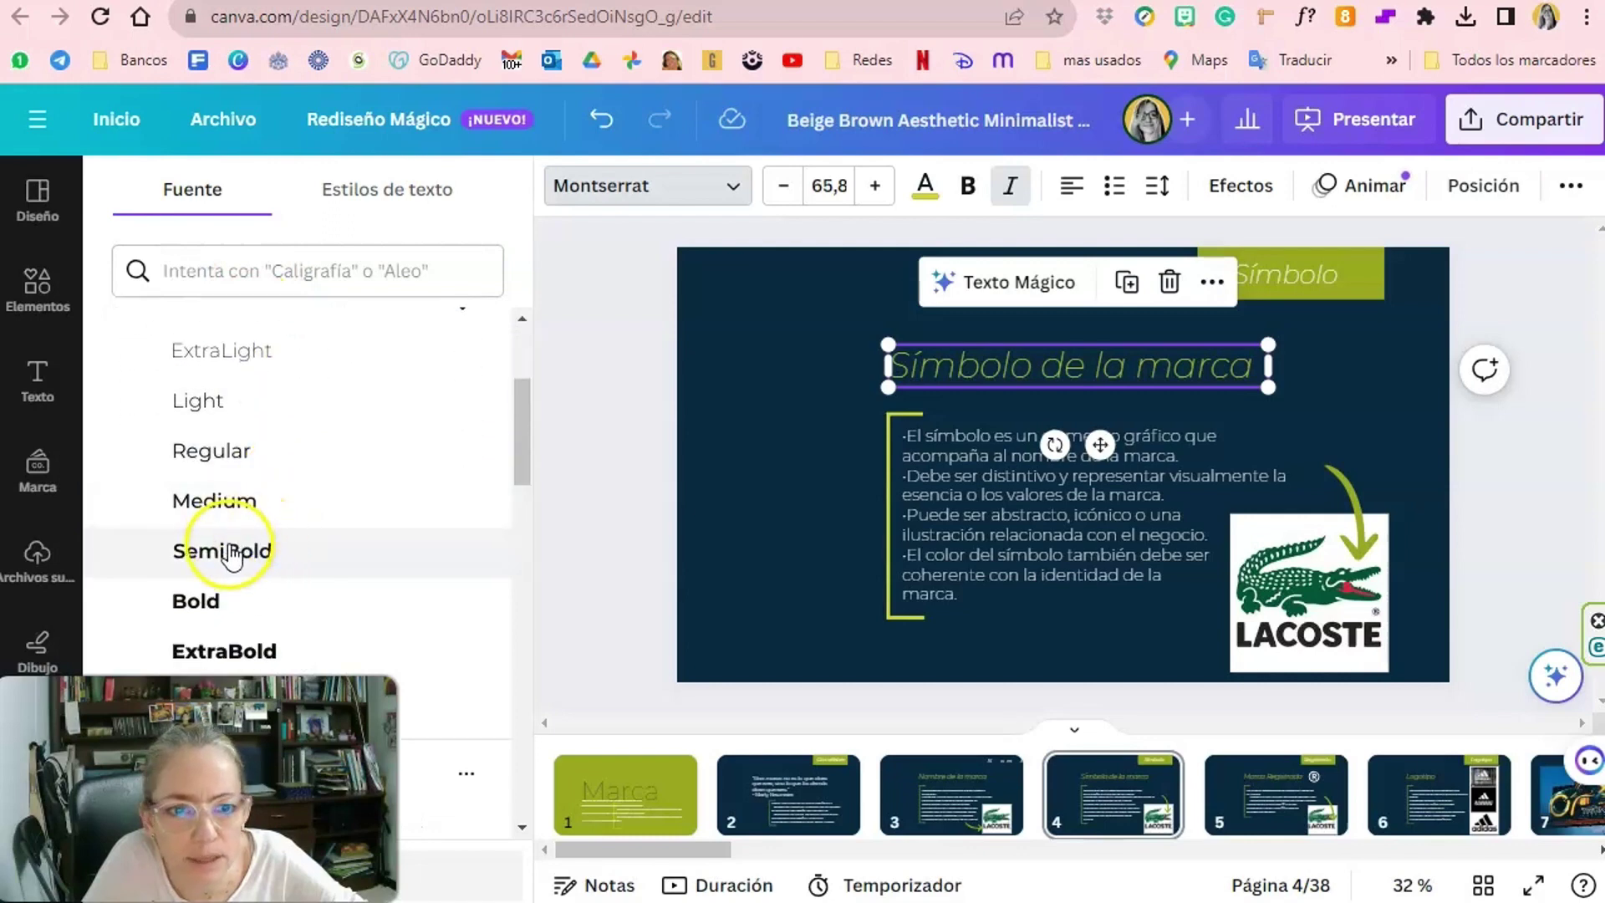
click(234, 552)
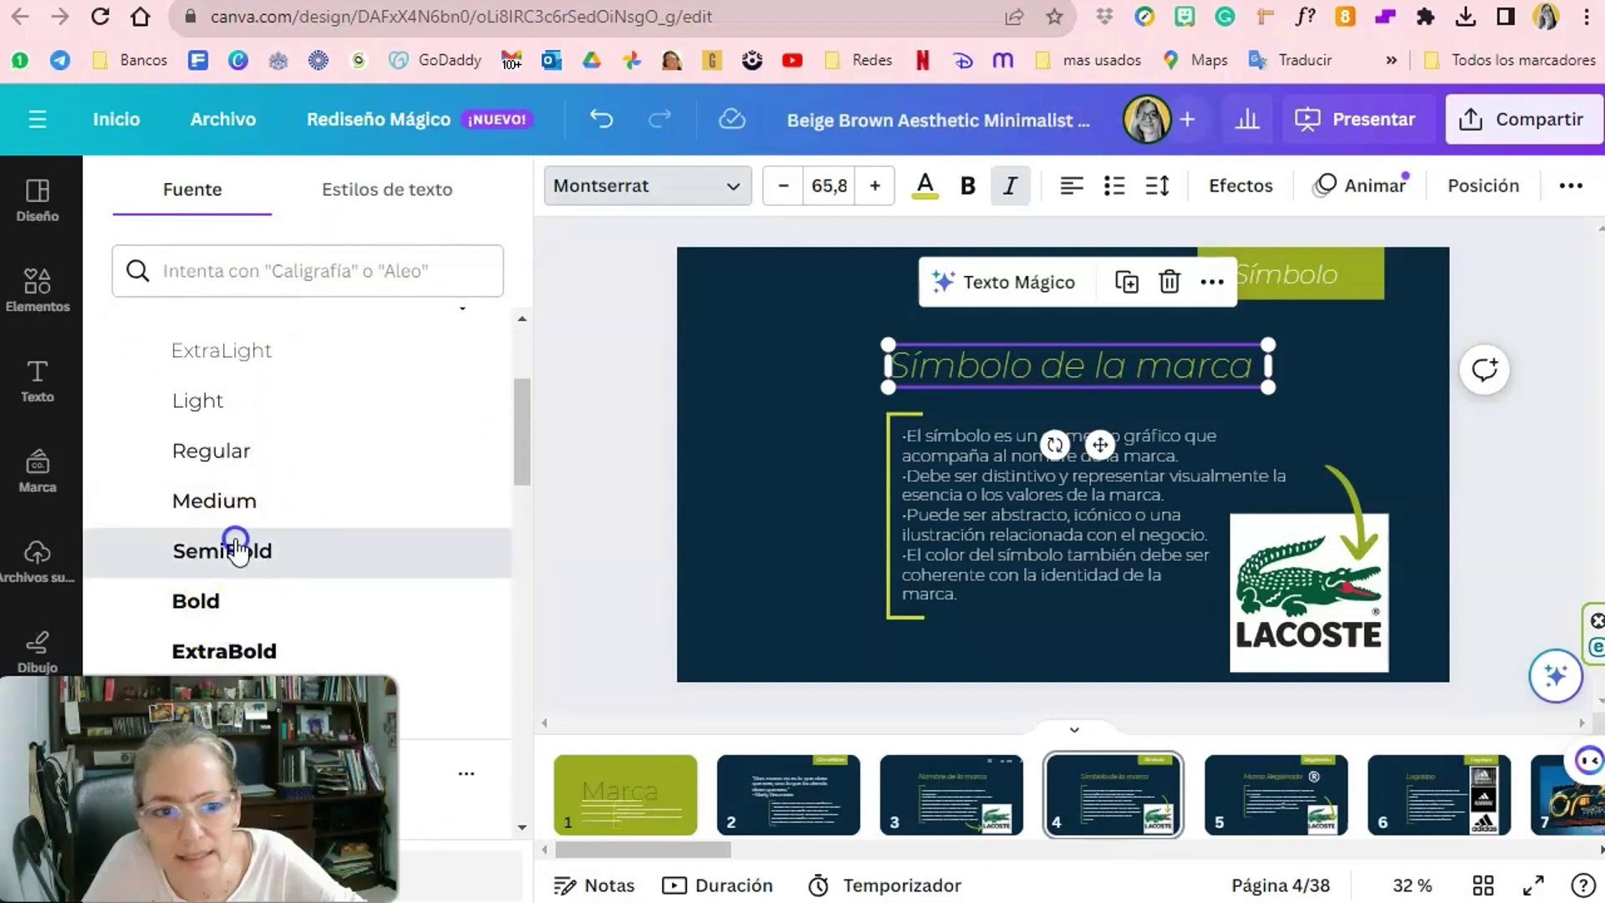
Set the cover's 'Marca' heading in Montserrat Alternates.
click(1040, 361)
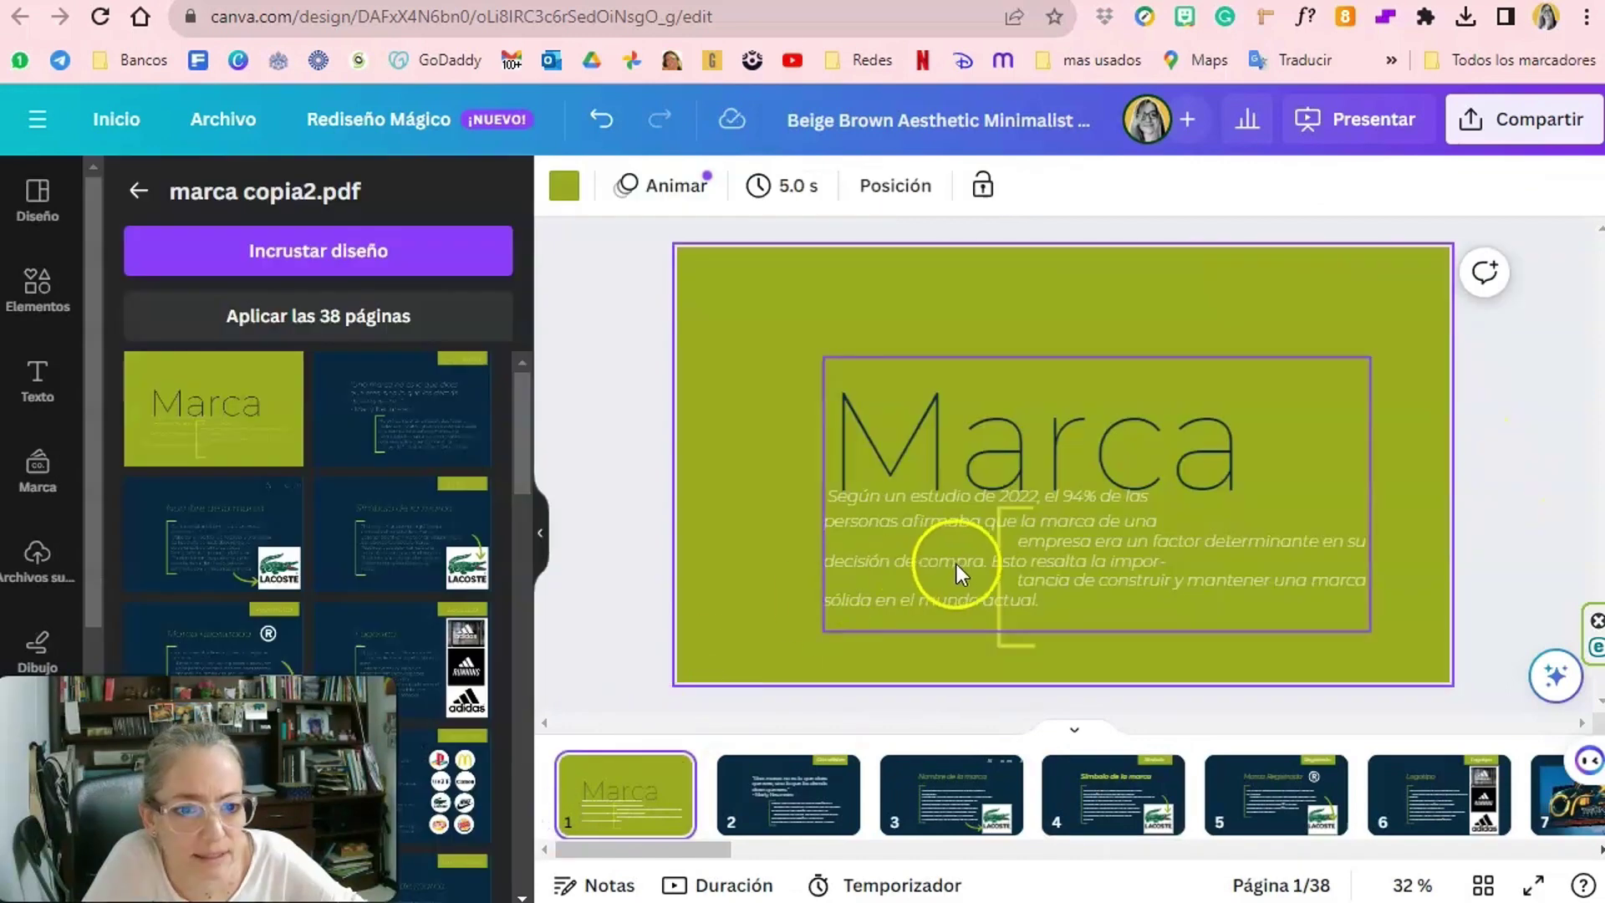
click(935, 428)
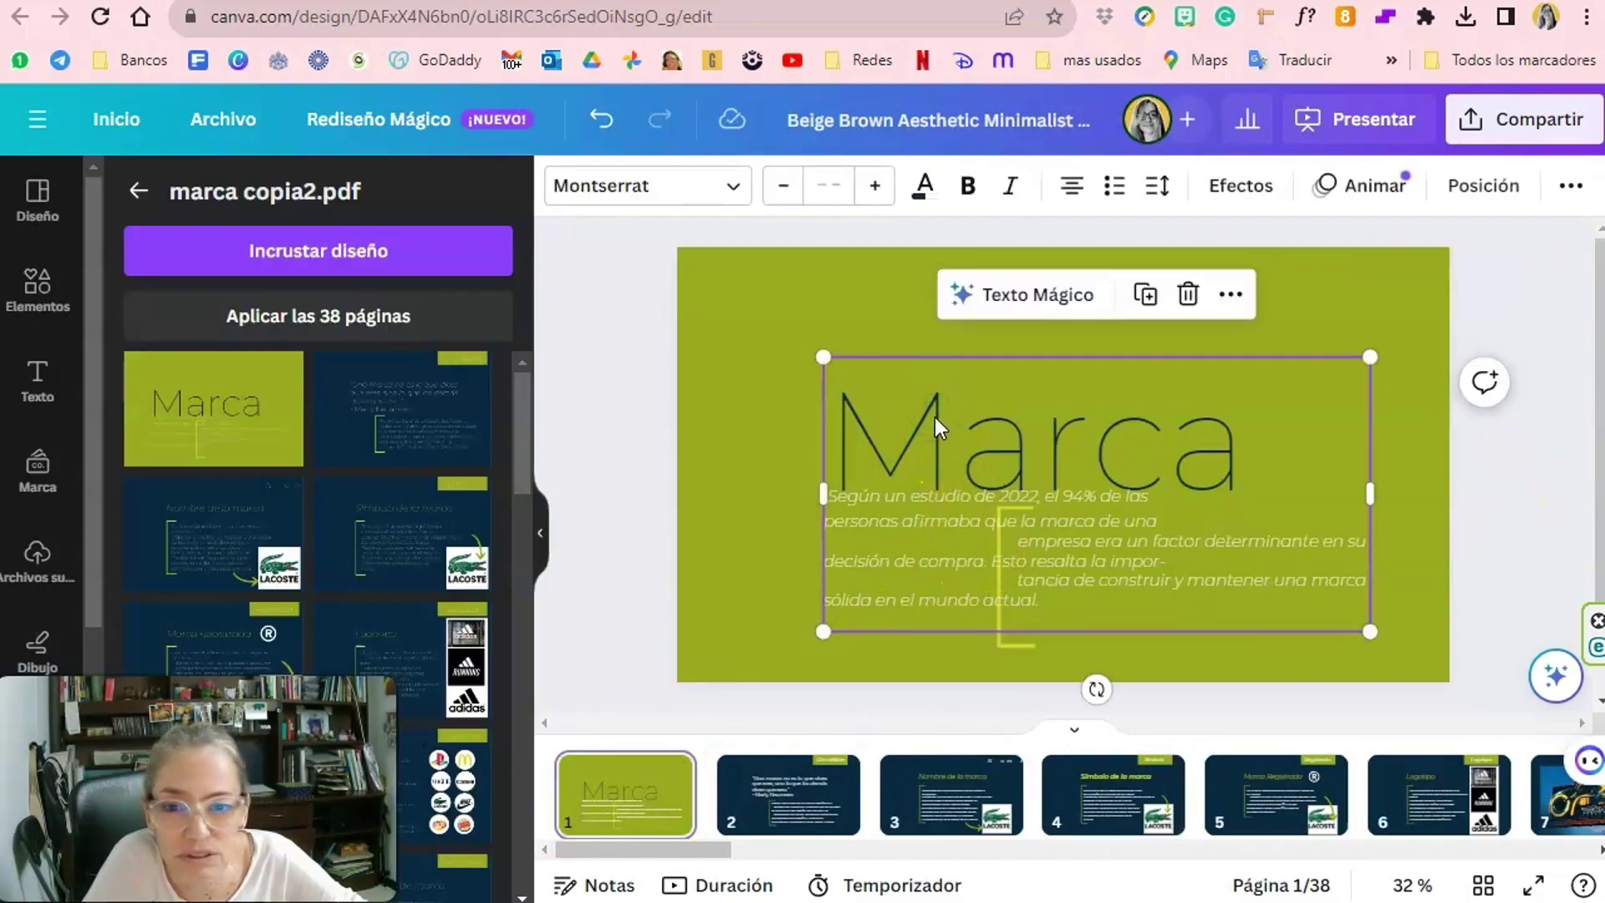
click(740, 186)
scroll(236, 645, down, 3)
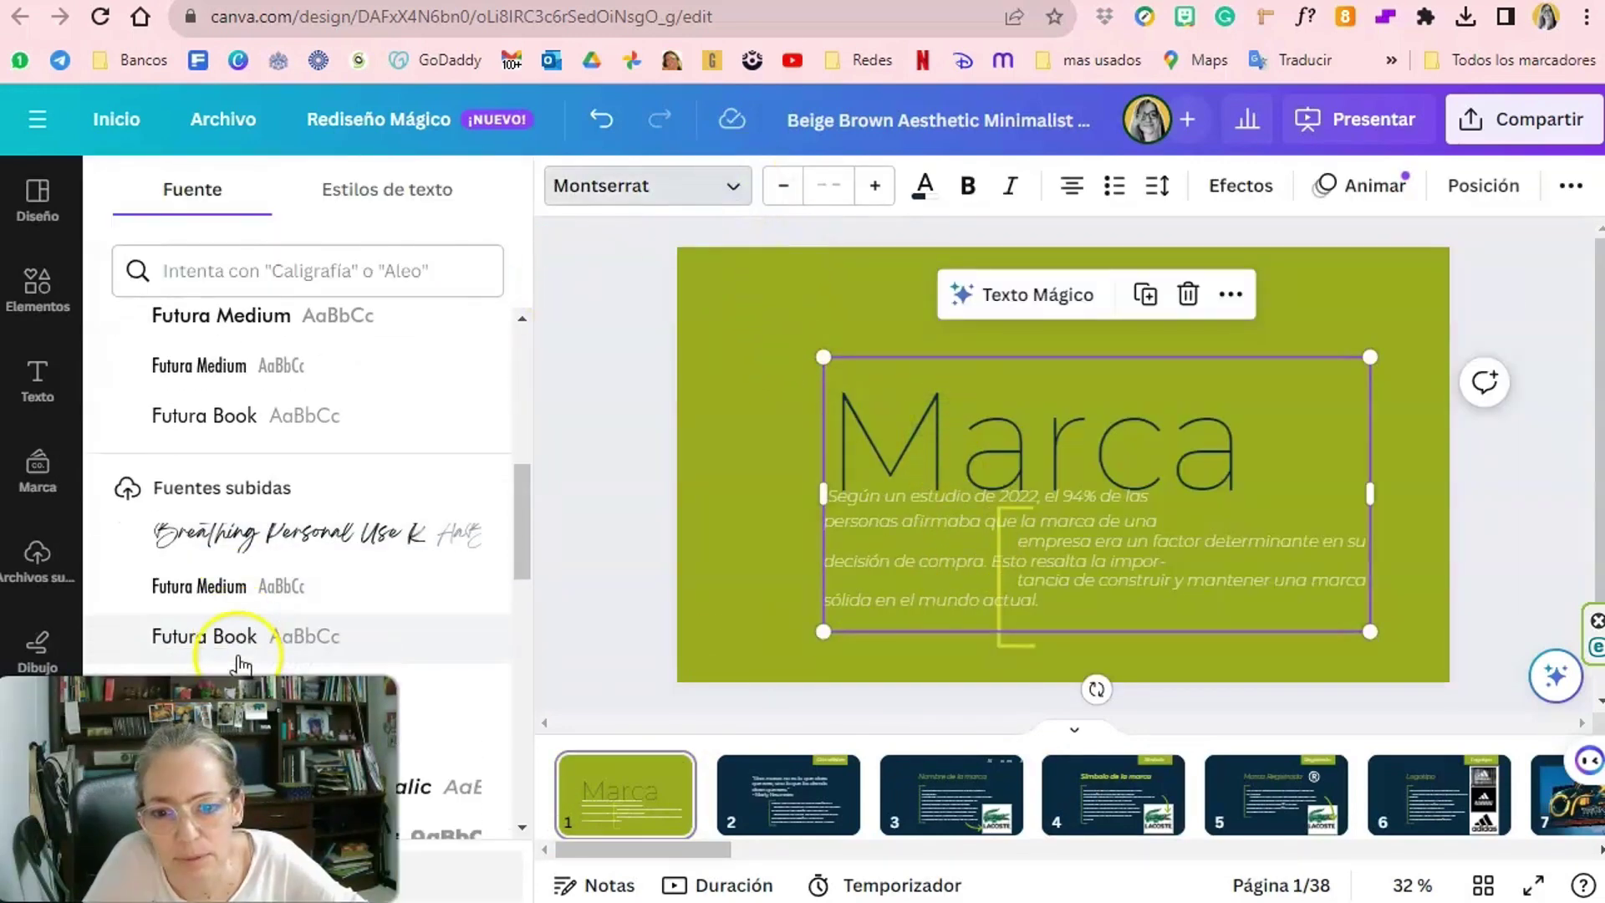
scroll(237, 639, down, 2)
scroll(250, 610, down, 1)
scroll(251, 585, down, 3)
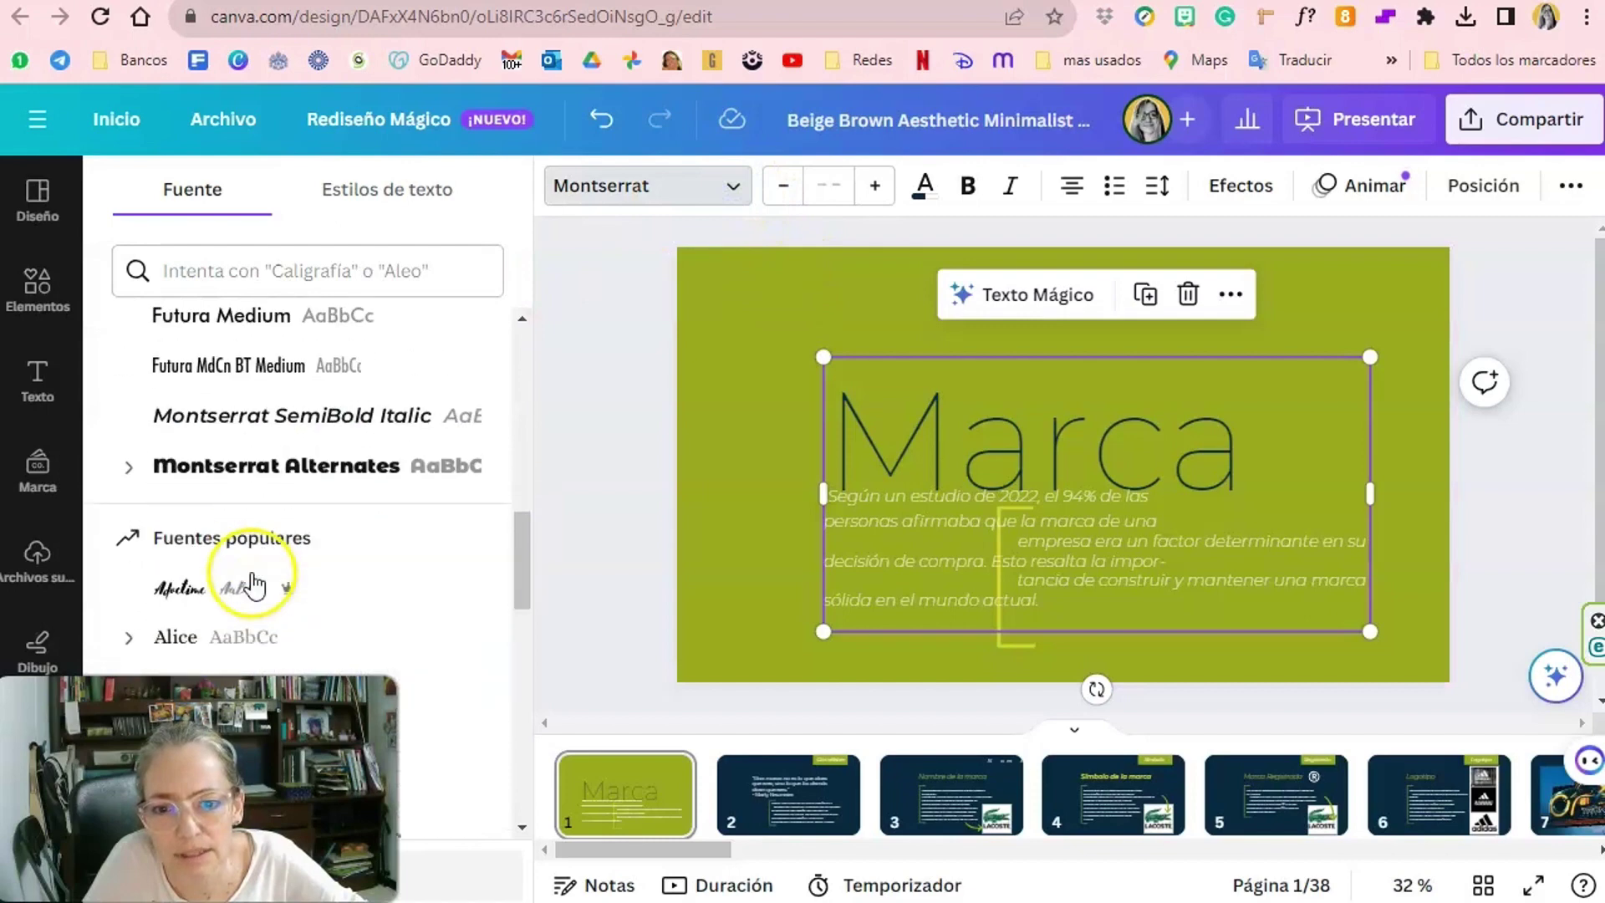
click(225, 461)
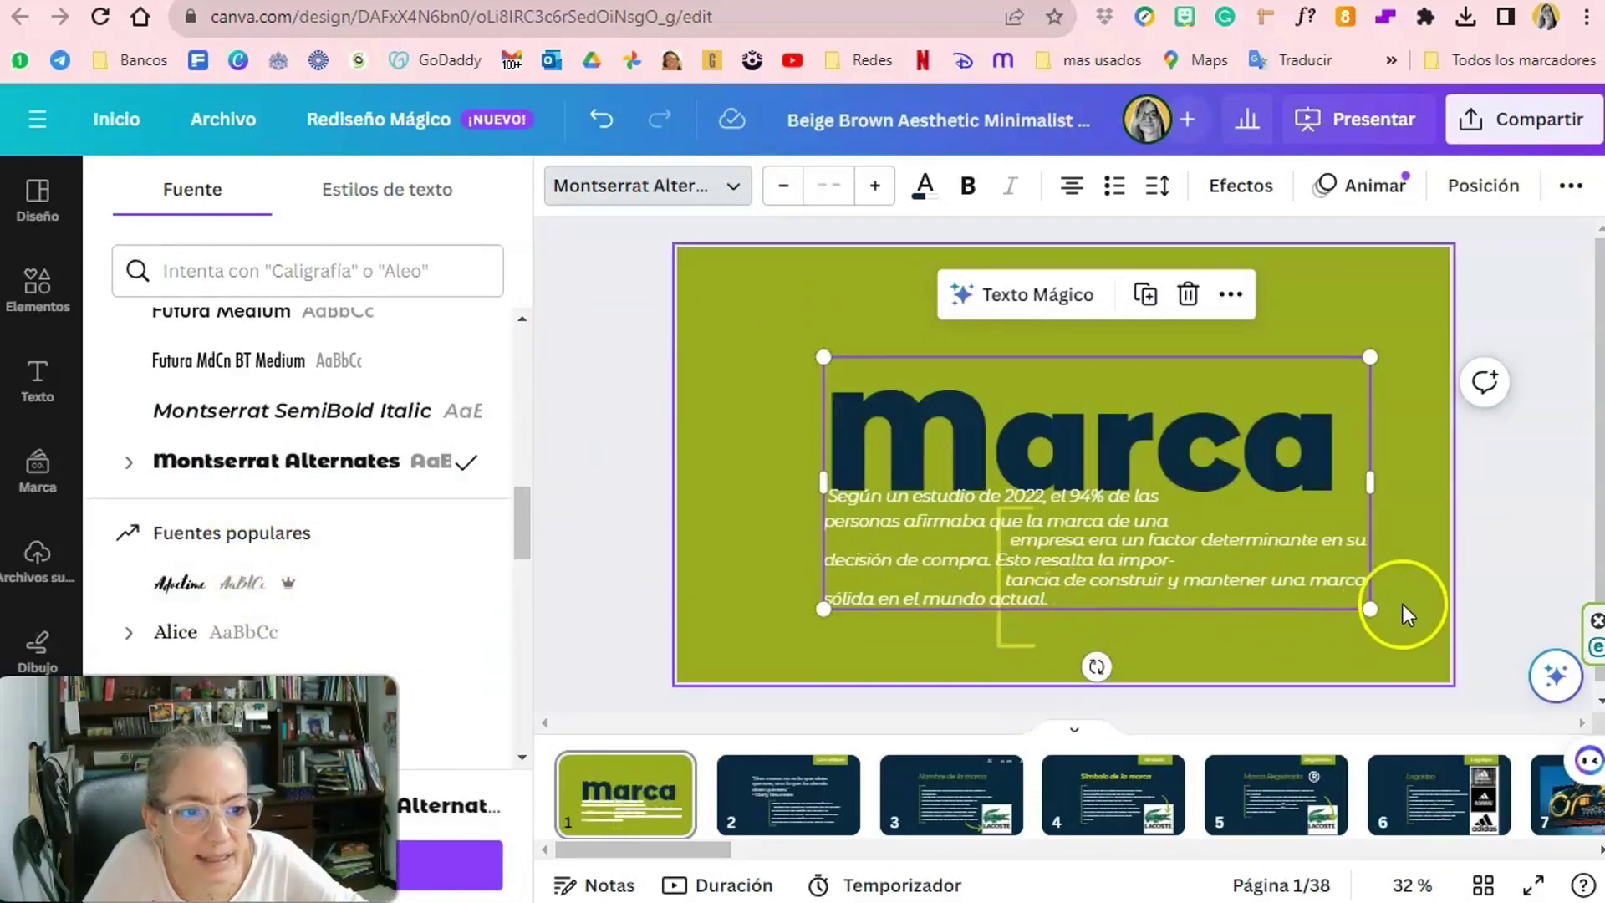
Remove the paragraph below 'Marca' from the cover text box.
drag(1371, 602, 1379, 612)
double_click(1364, 585)
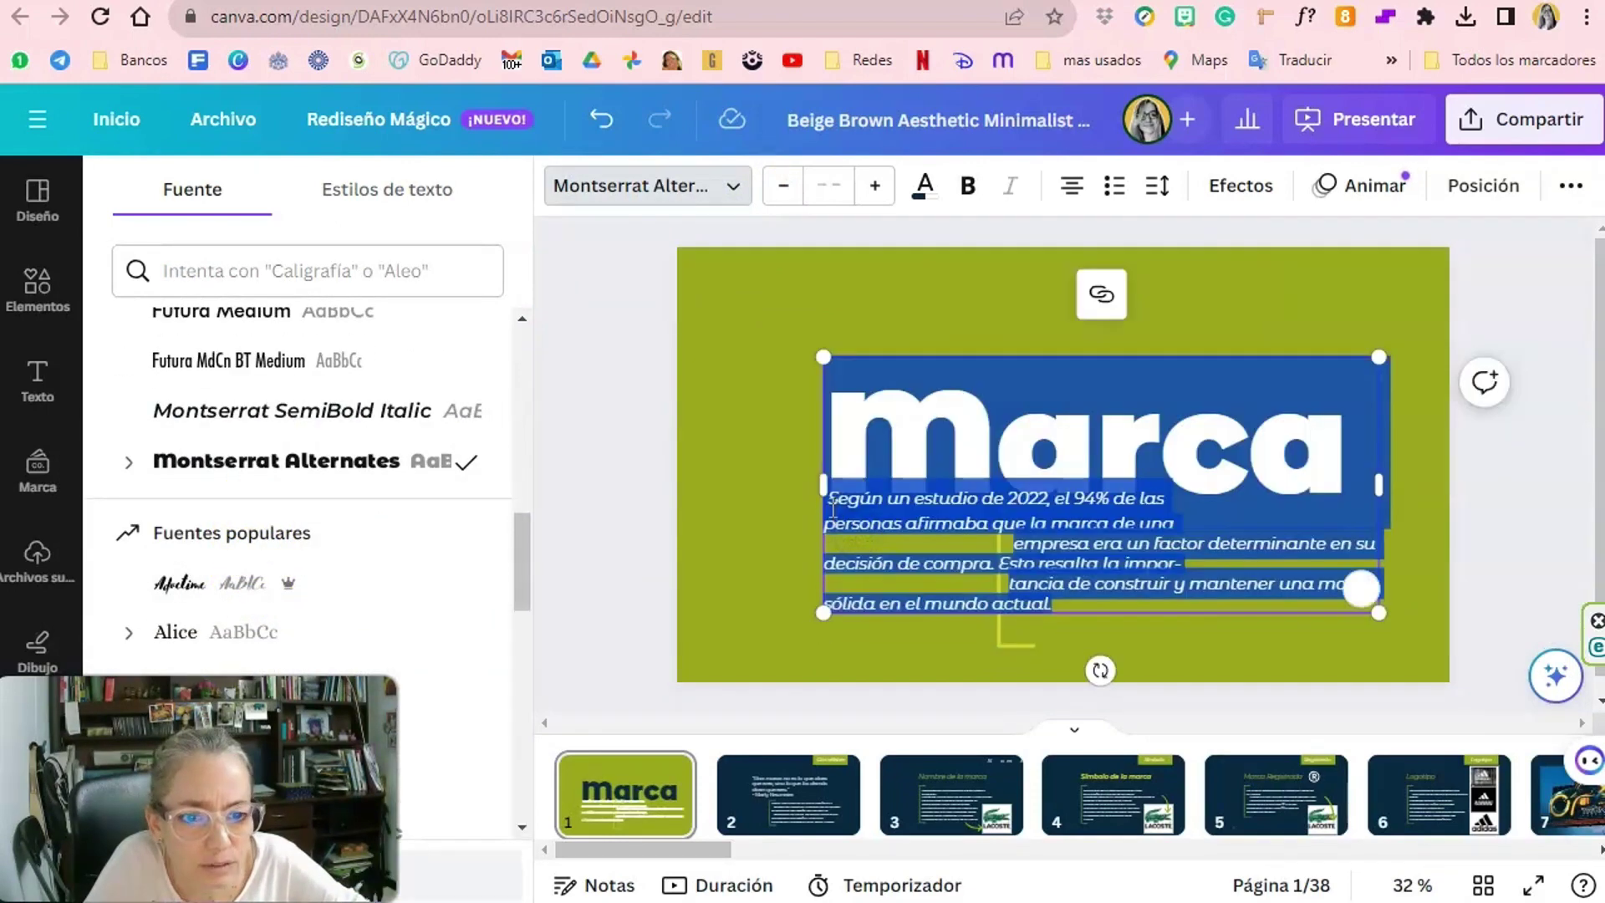
mouse_move(831, 499)
mouse_down()
mouse_move(999, 502)
mouse_move(1053, 605)
mouse_up()
key(BackSpace)
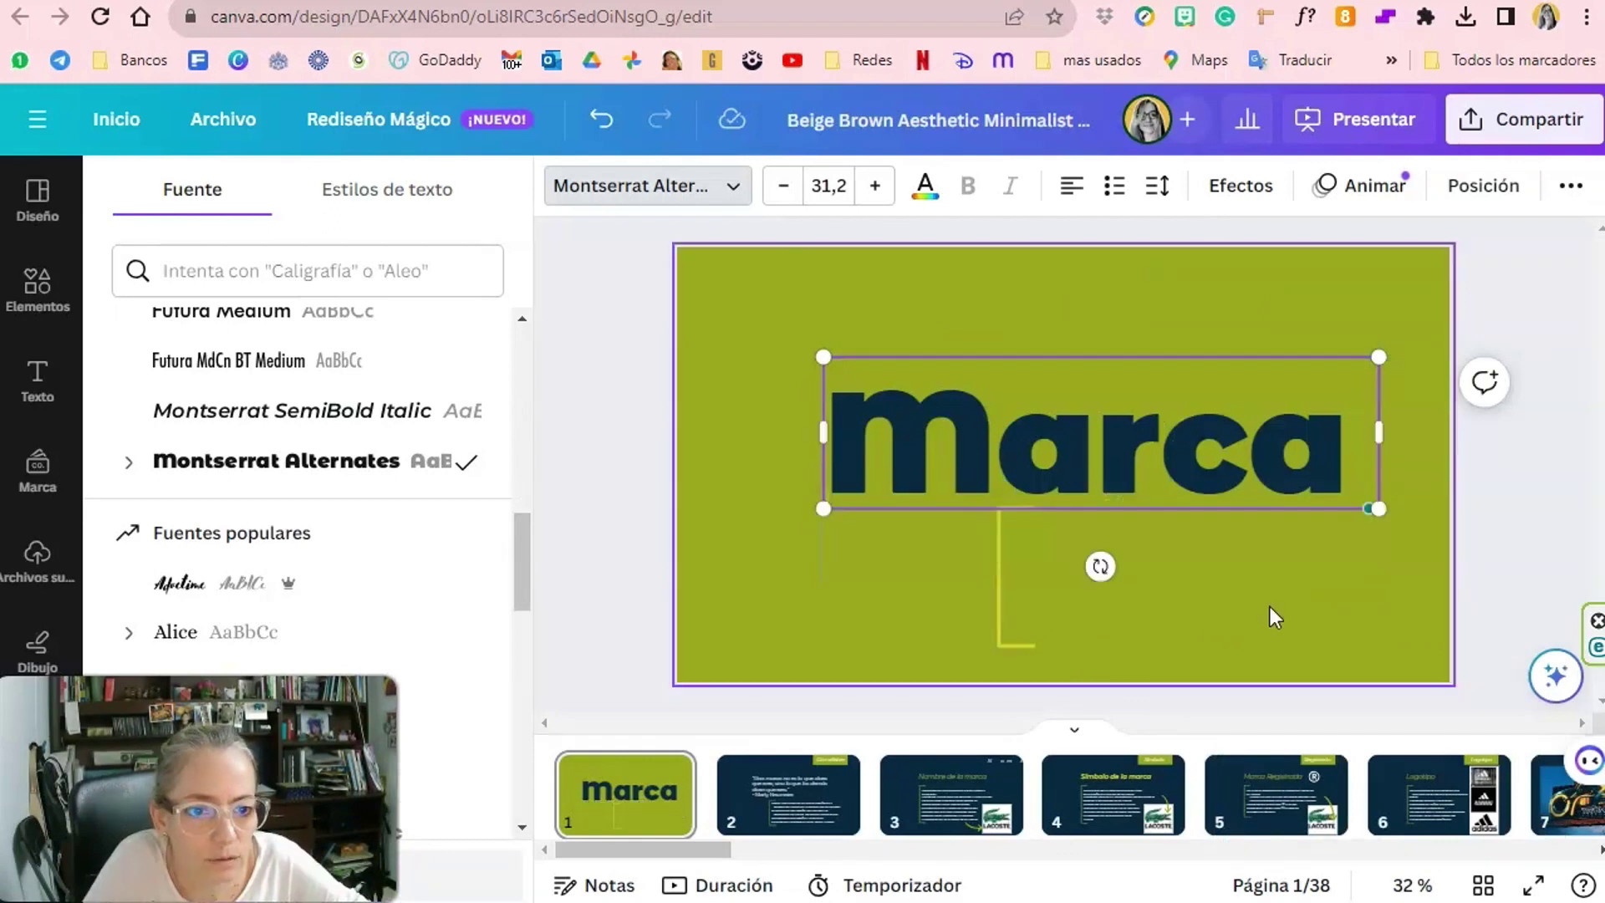
Paste the paragraph back as a narrow box under Marca in Montserrat SemiBold Italic.
click(40, 376)
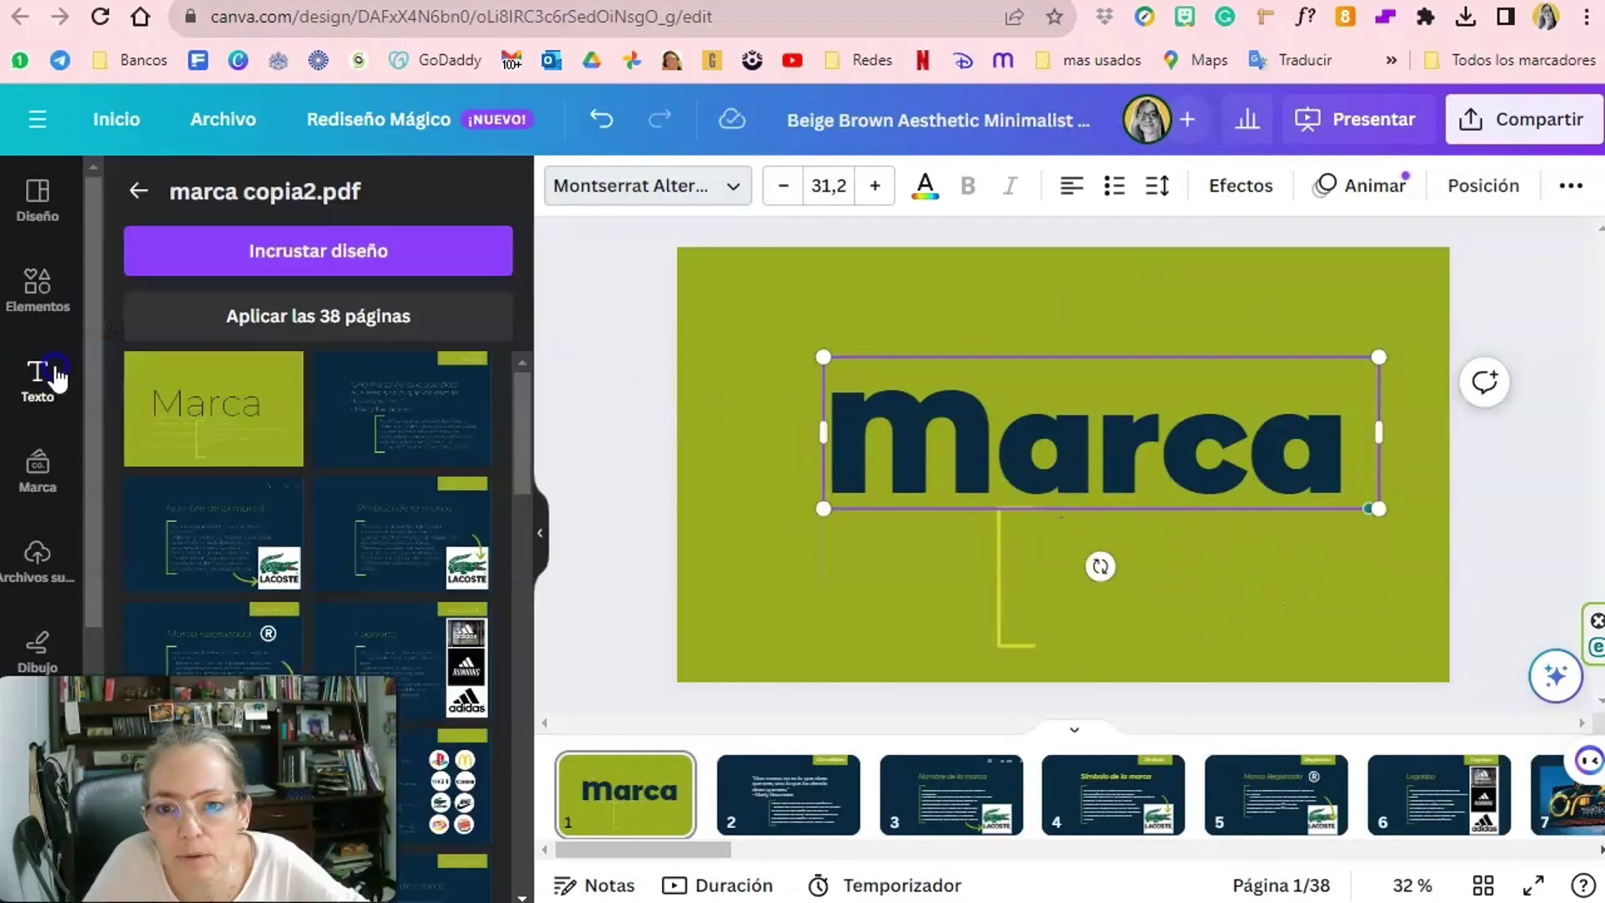
key(ctrl+v)
drag(1379, 552, 1236, 580)
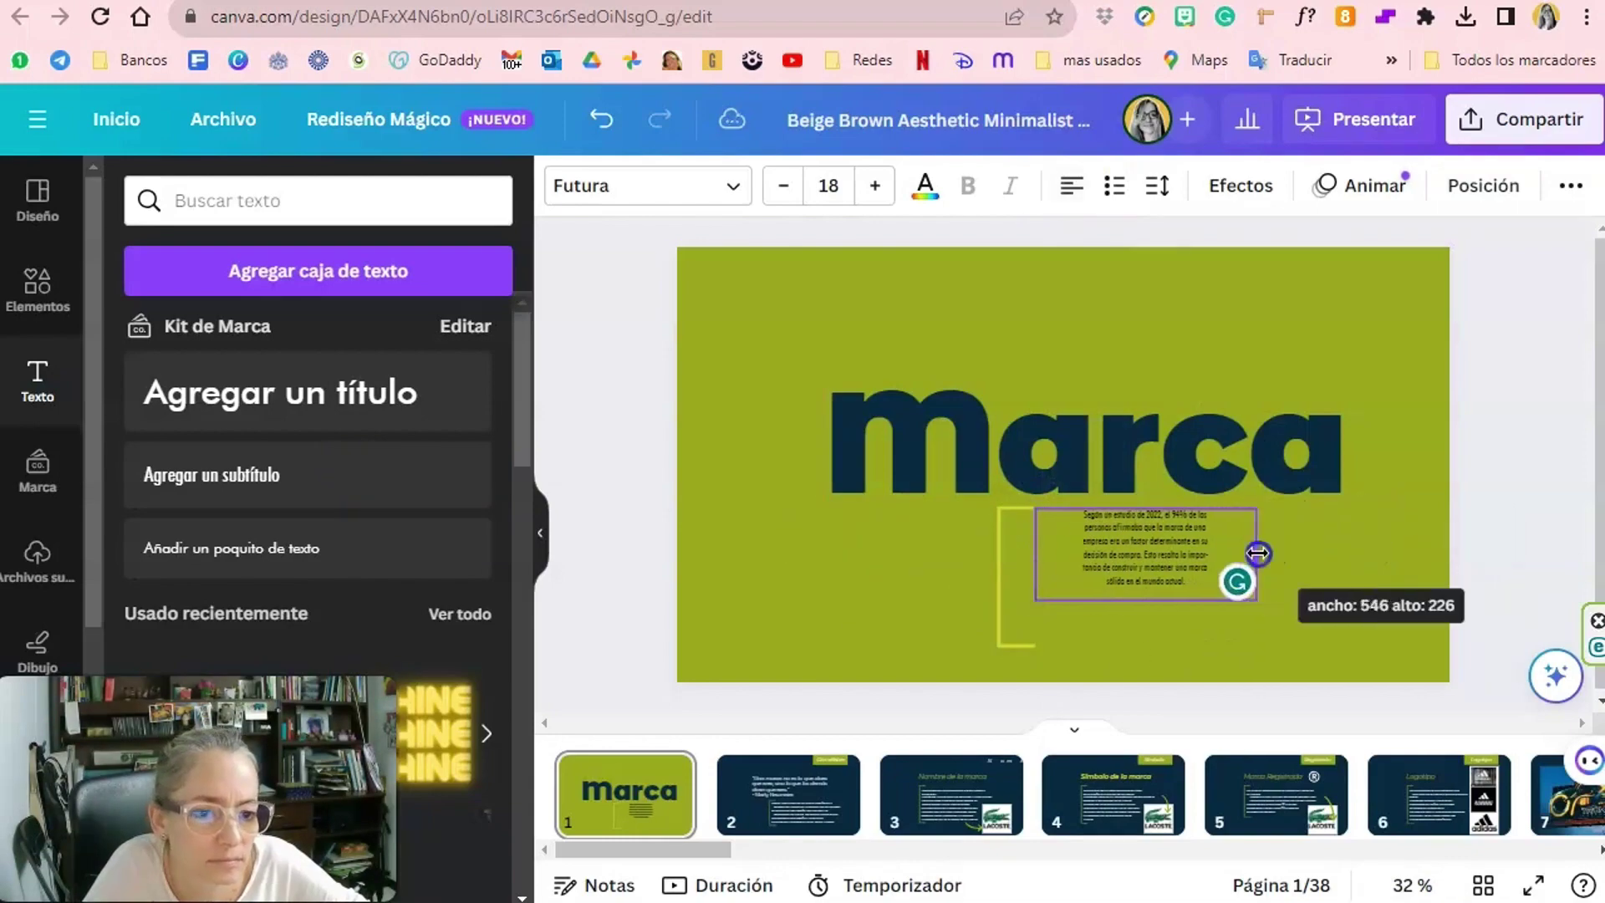
text(MON)
scroll(251, 568, down, 2)
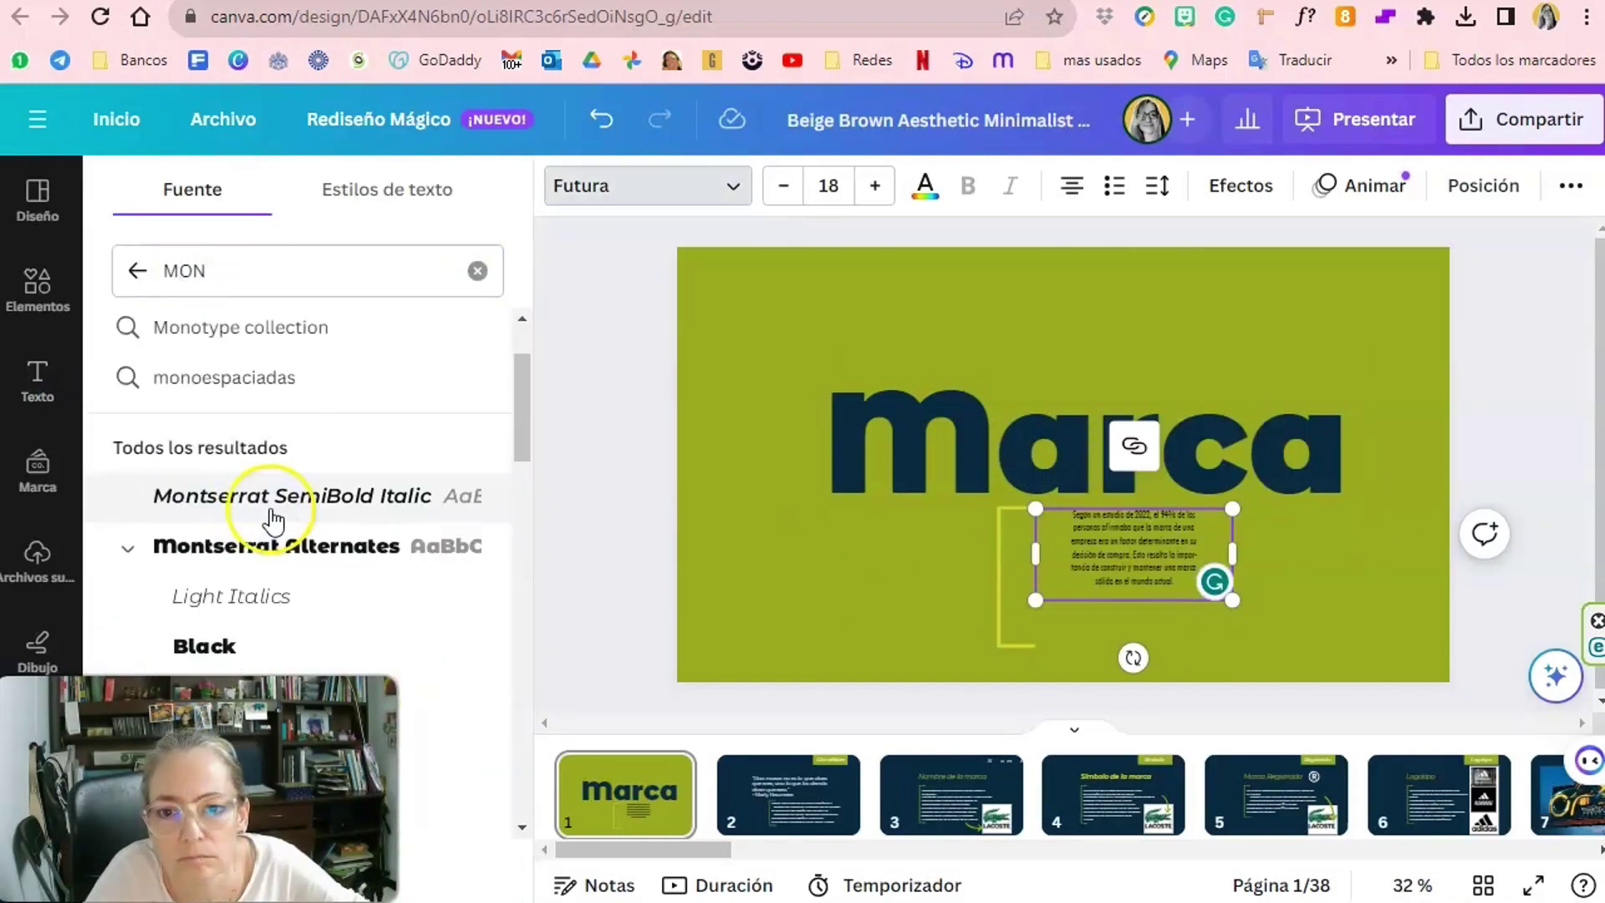
click(269, 502)
scroll(294, 575, down, 5)
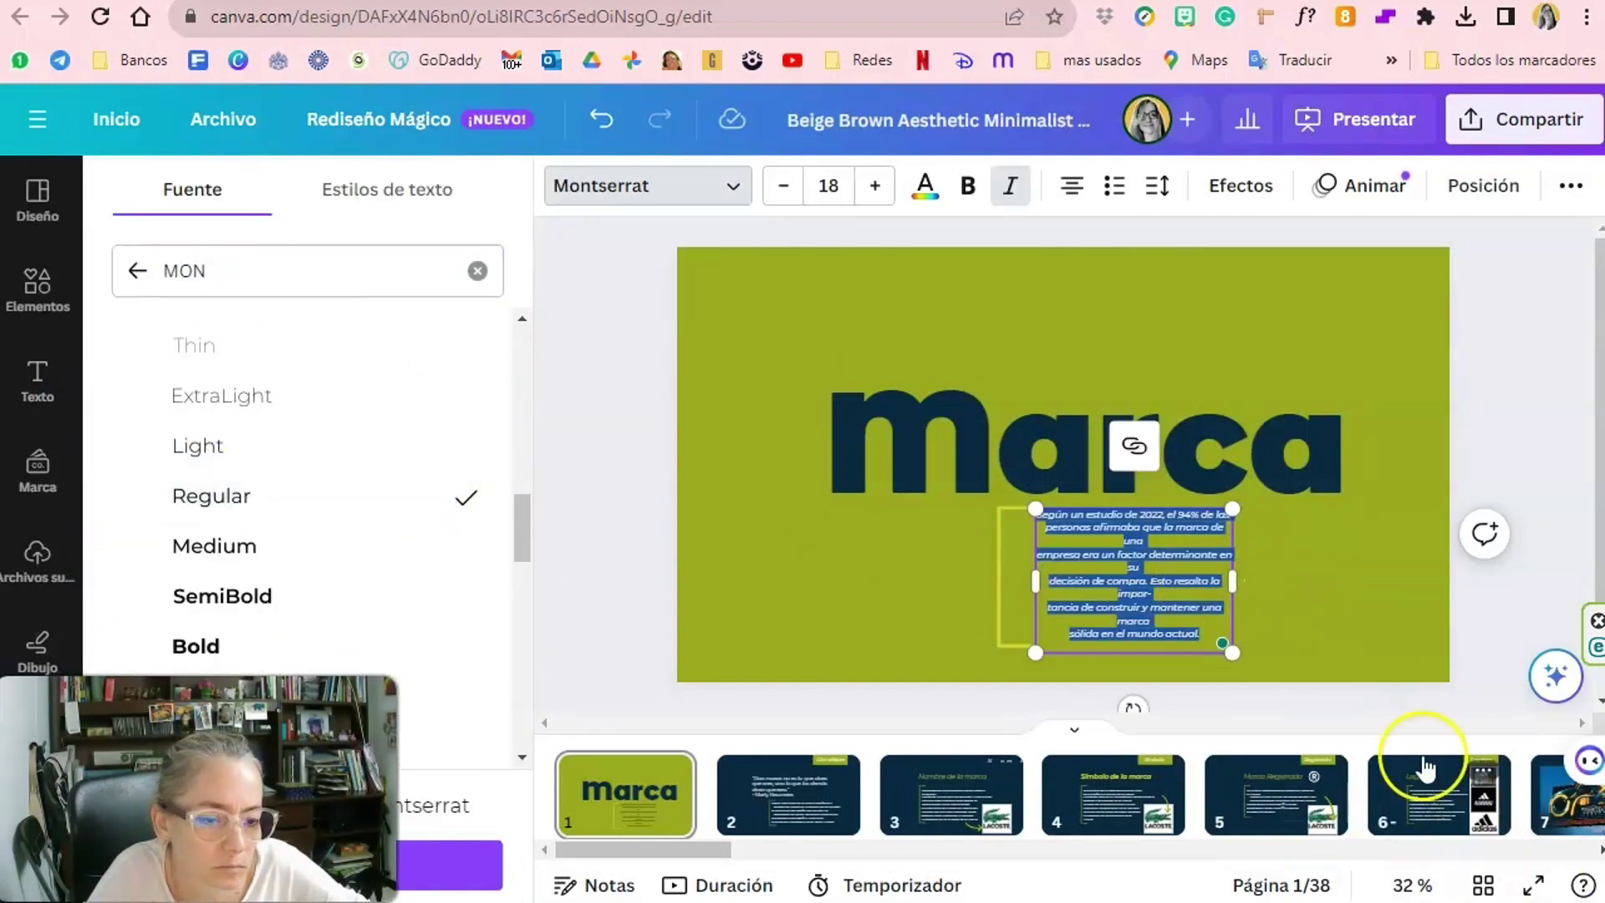
click(1413, 885)
click(1380, 495)
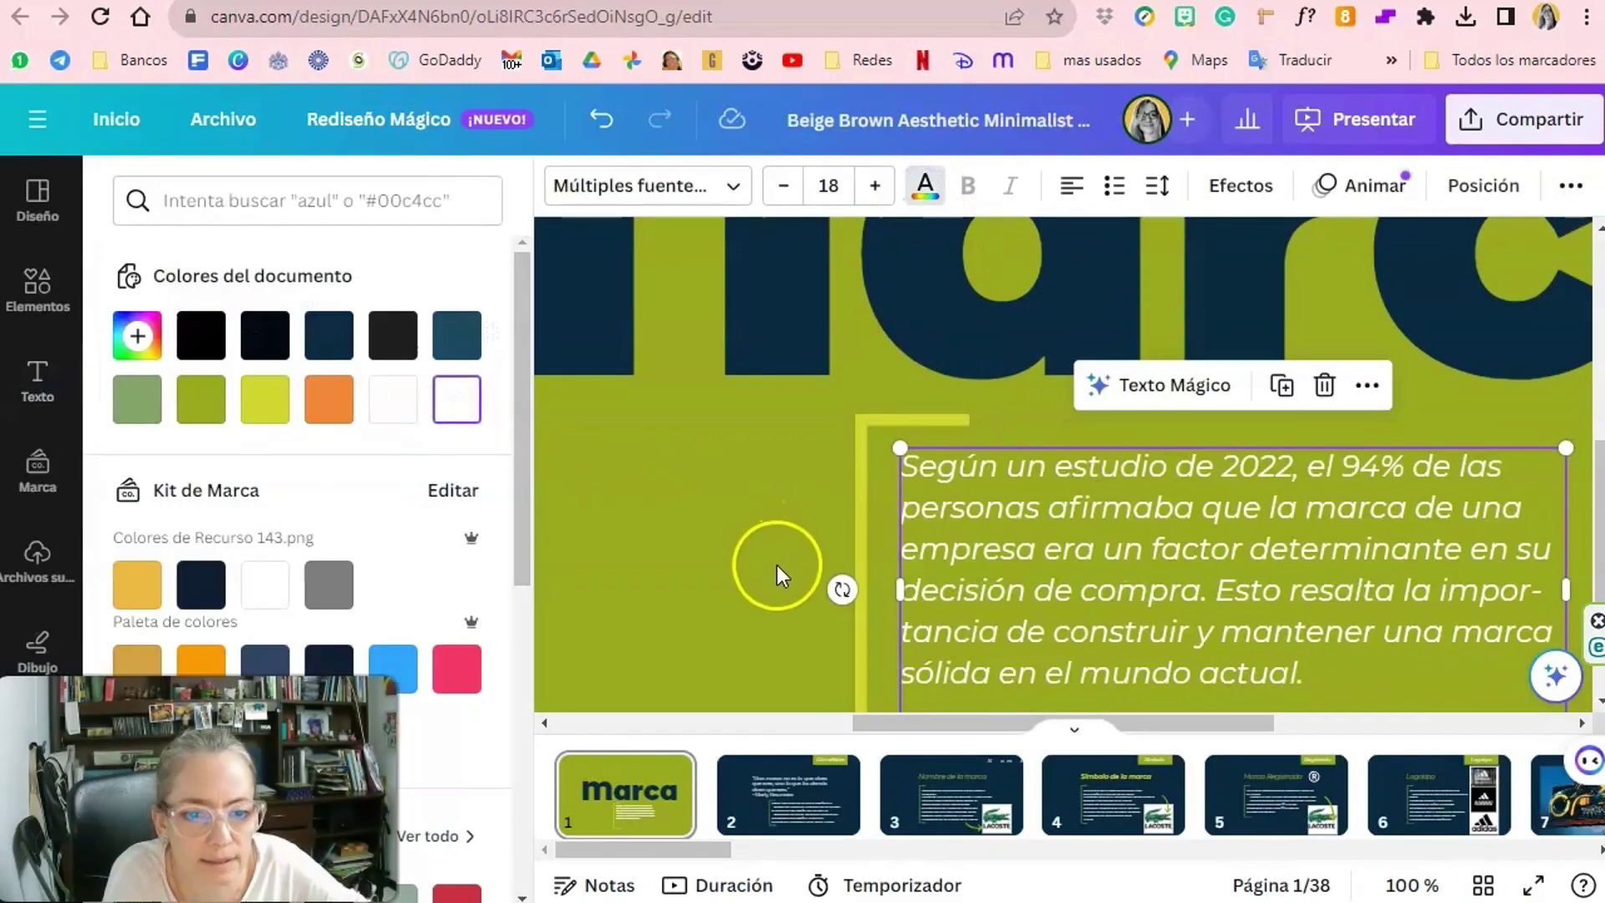
click(1421, 874)
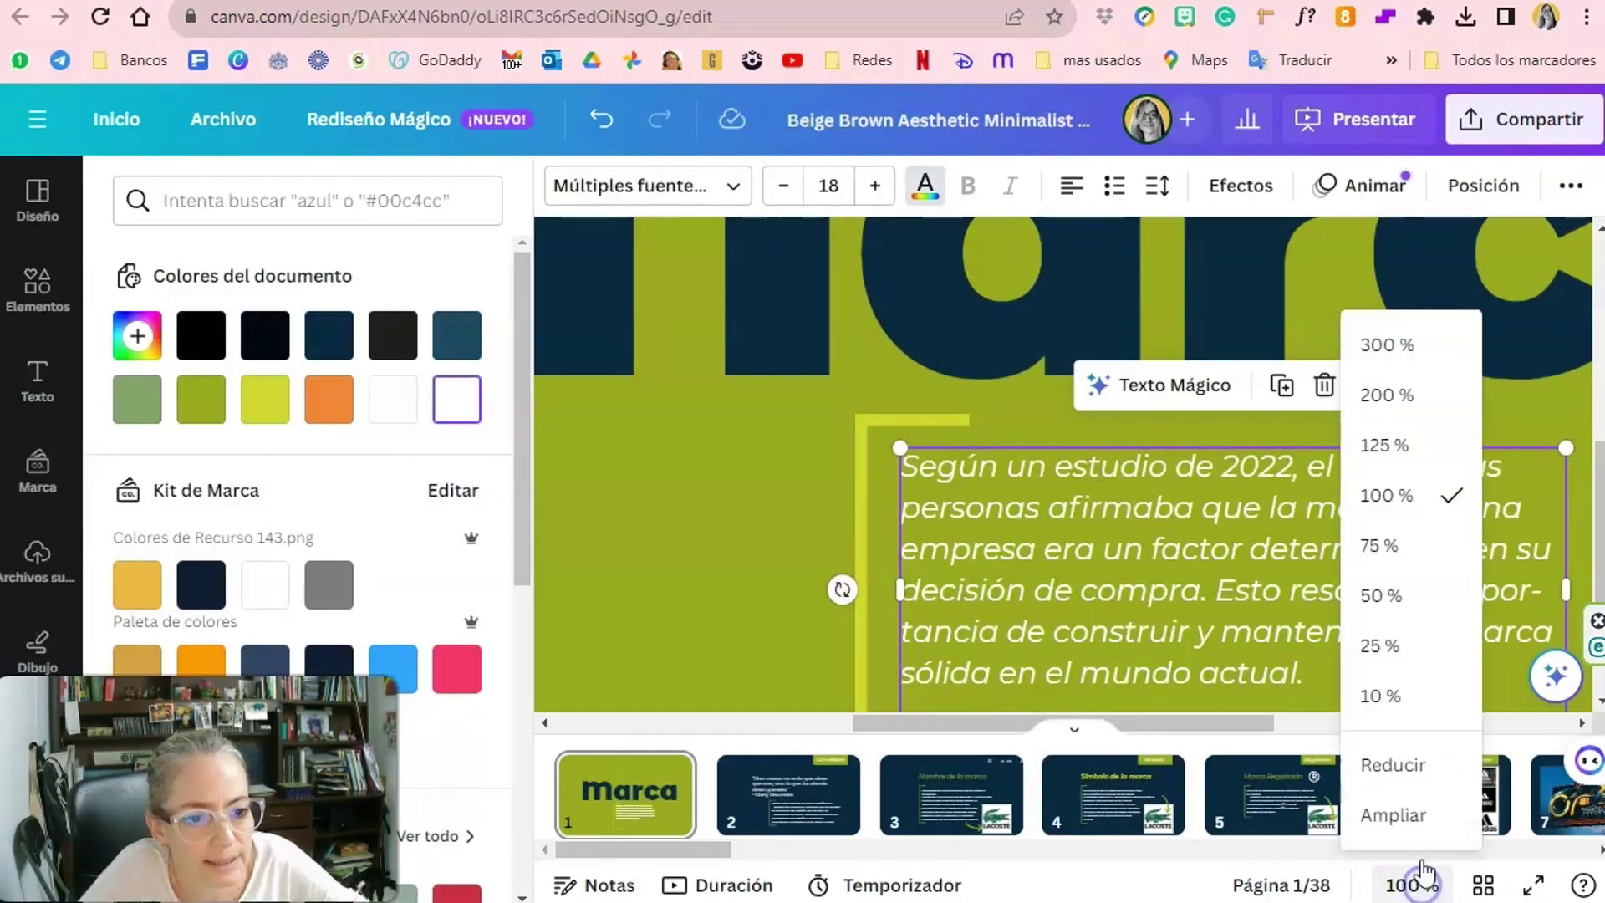
click(1380, 646)
Move to page 5, the 'Registrada' slide, and select its body paragraph.
click(1110, 807)
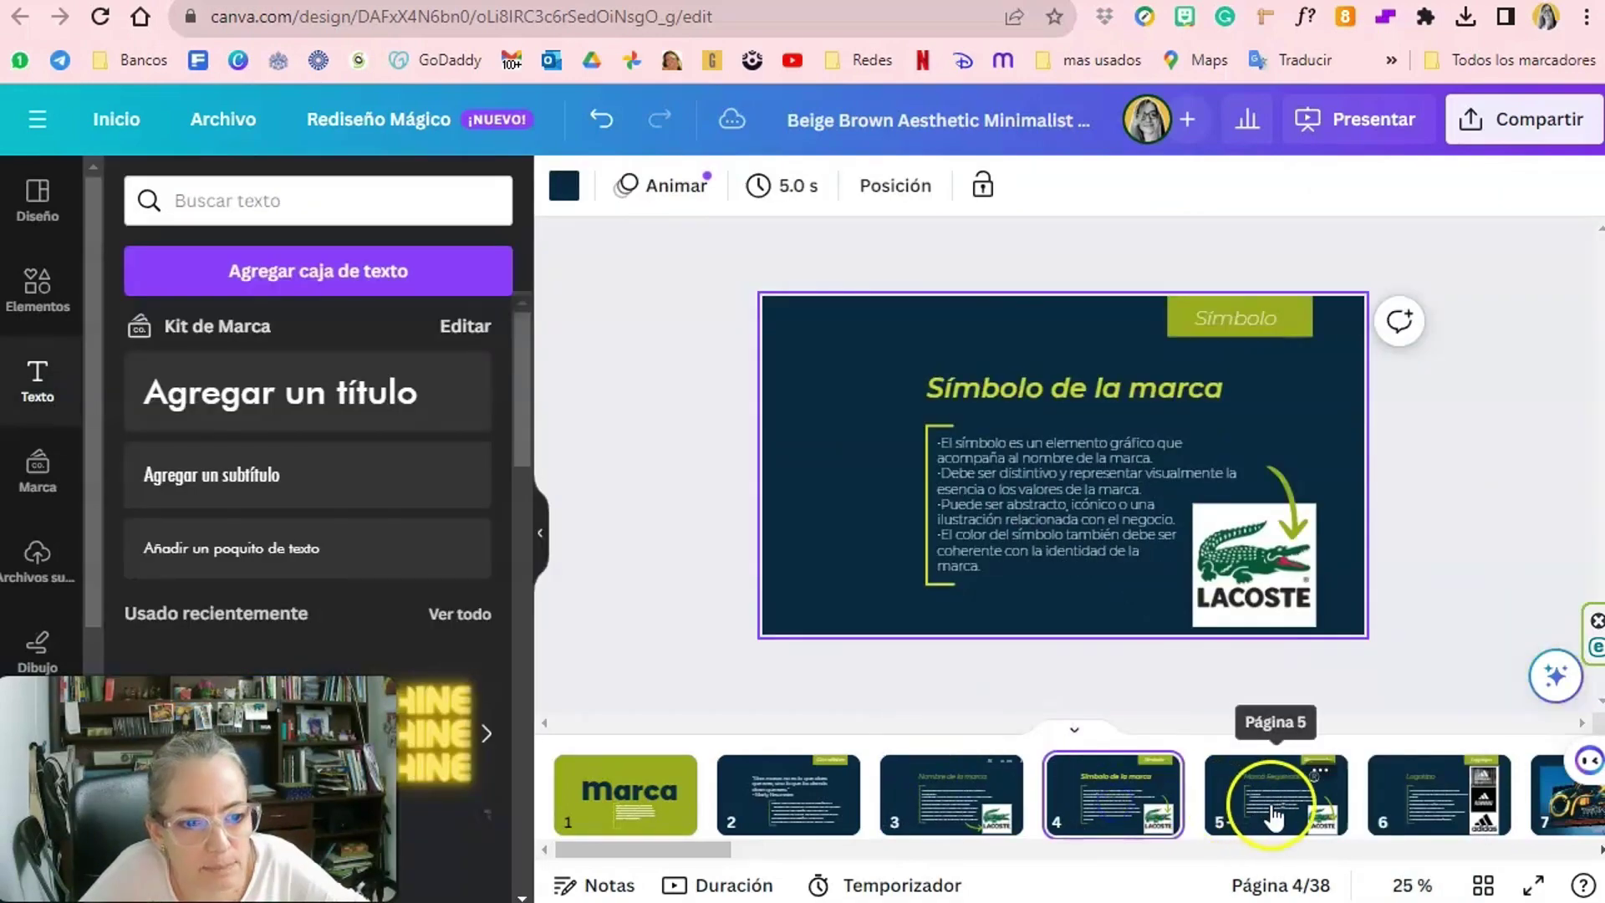
click(1272, 815)
click(1035, 525)
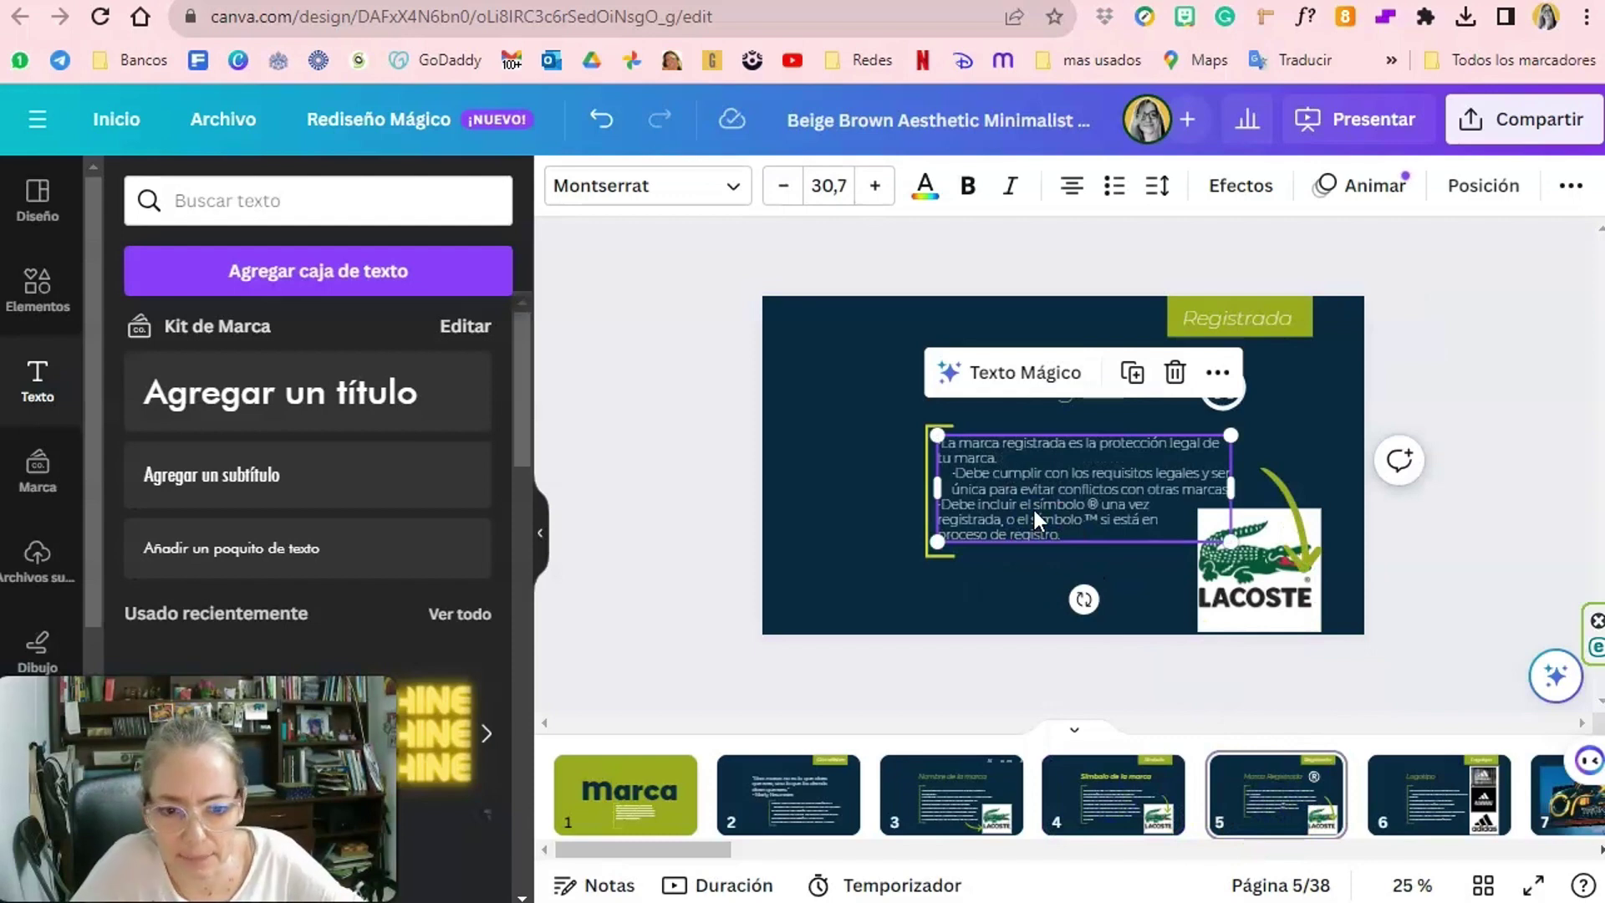
click(1045, 515)
click(980, 684)
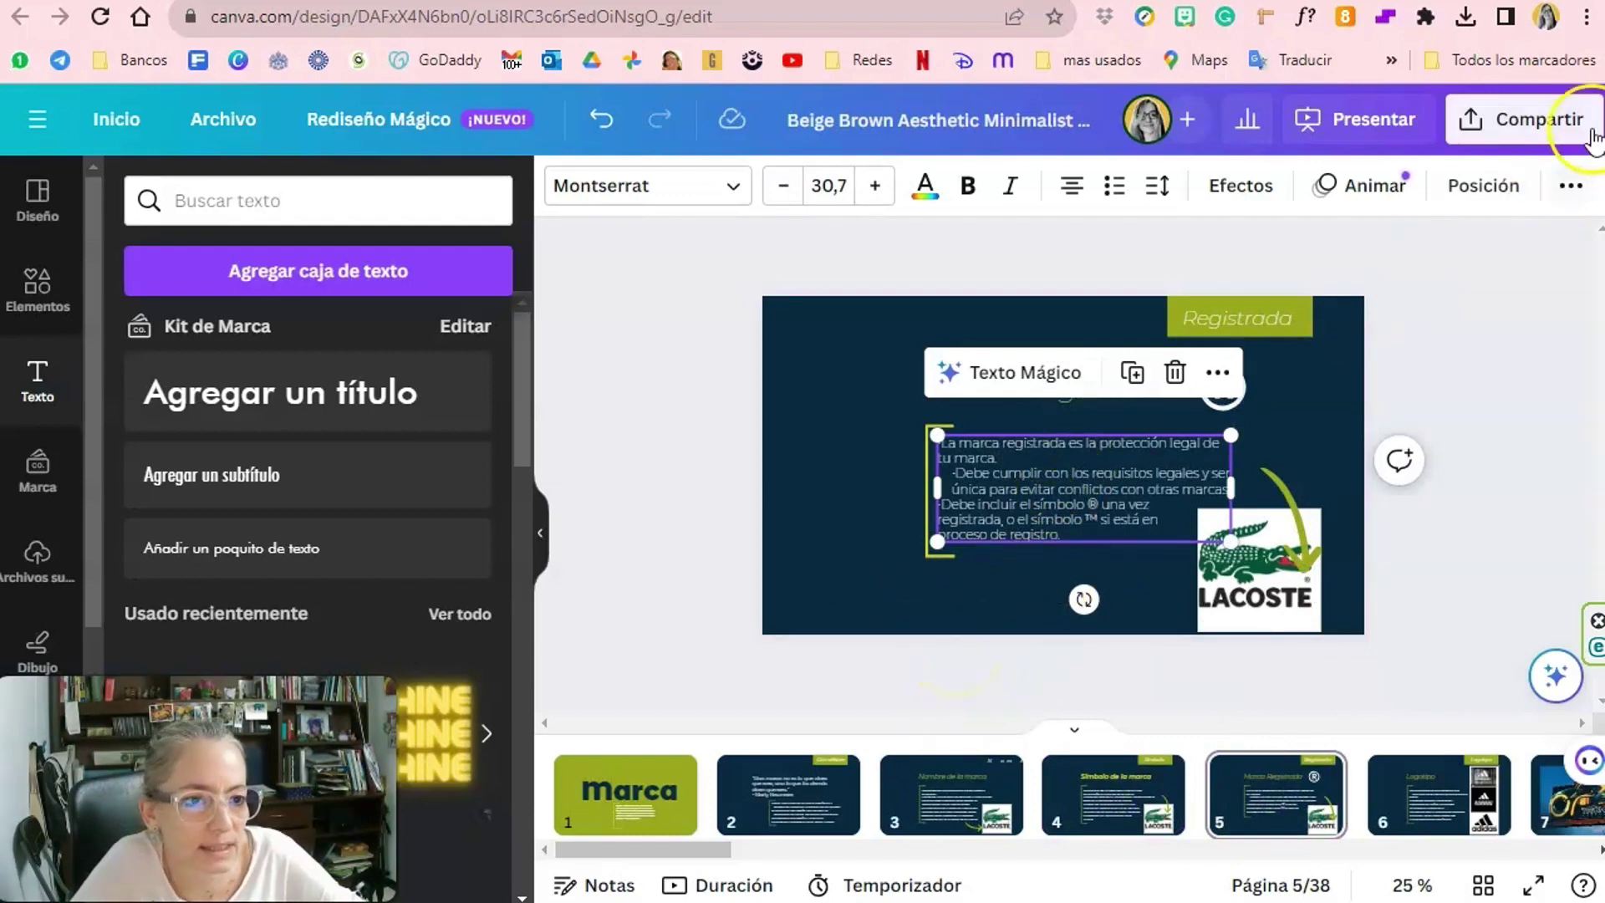
Set the download to PDF Standard, all 38 pages, and remember these settings.
click(1525, 134)
click(1329, 367)
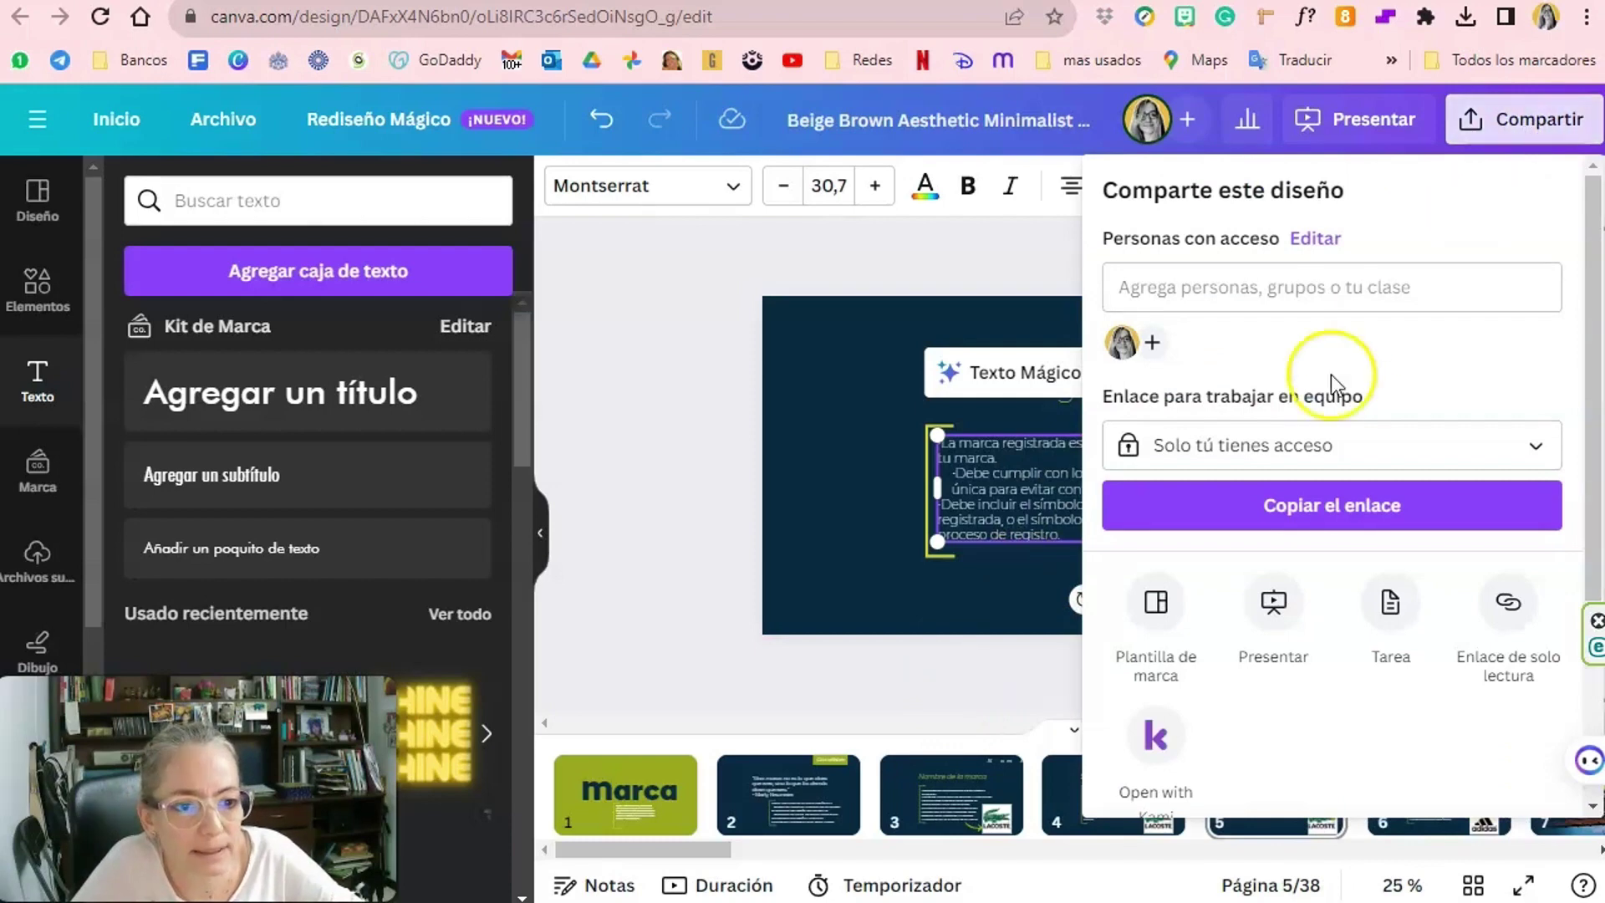
click(1270, 592)
scroll(1270, 592, down, 2)
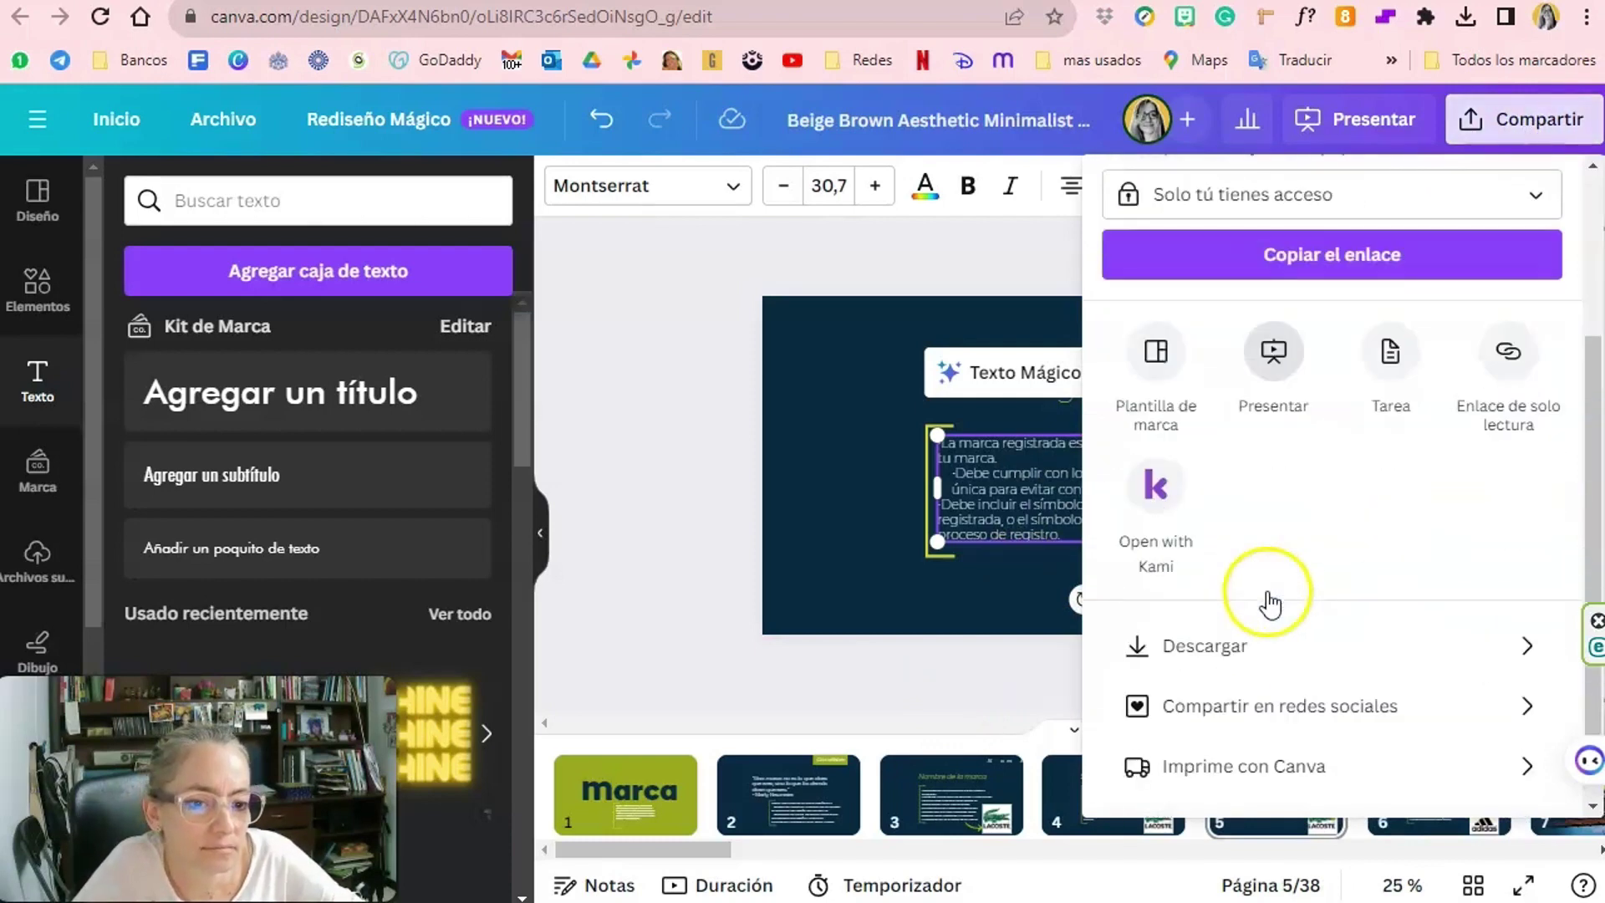
scroll(1268, 599, down, 1)
click(1200, 592)
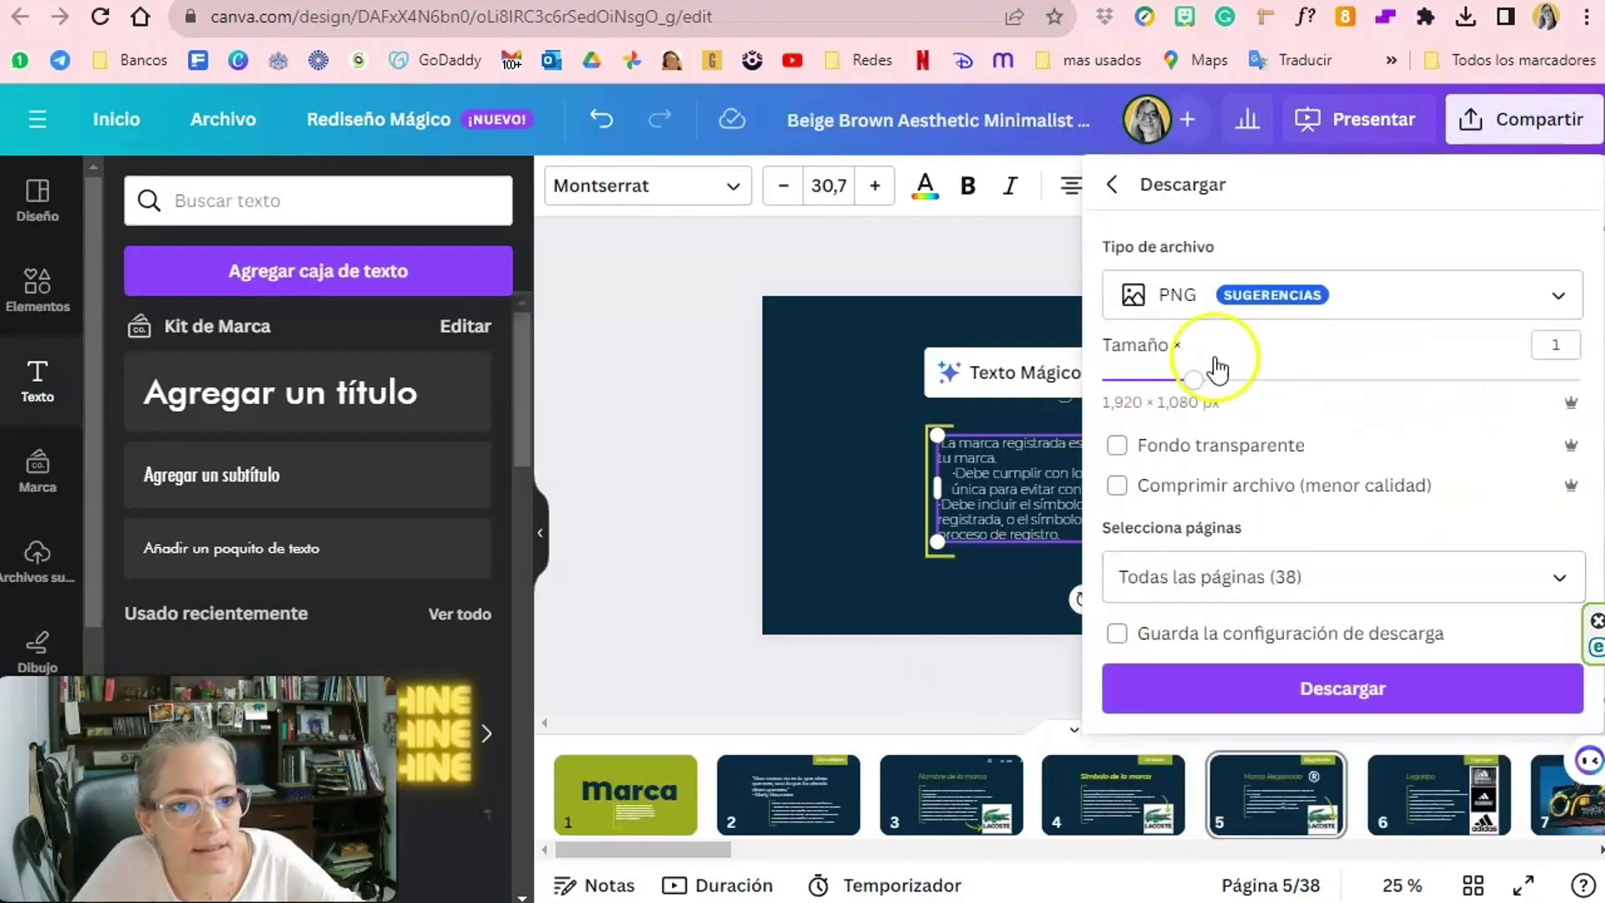
click(1183, 293)
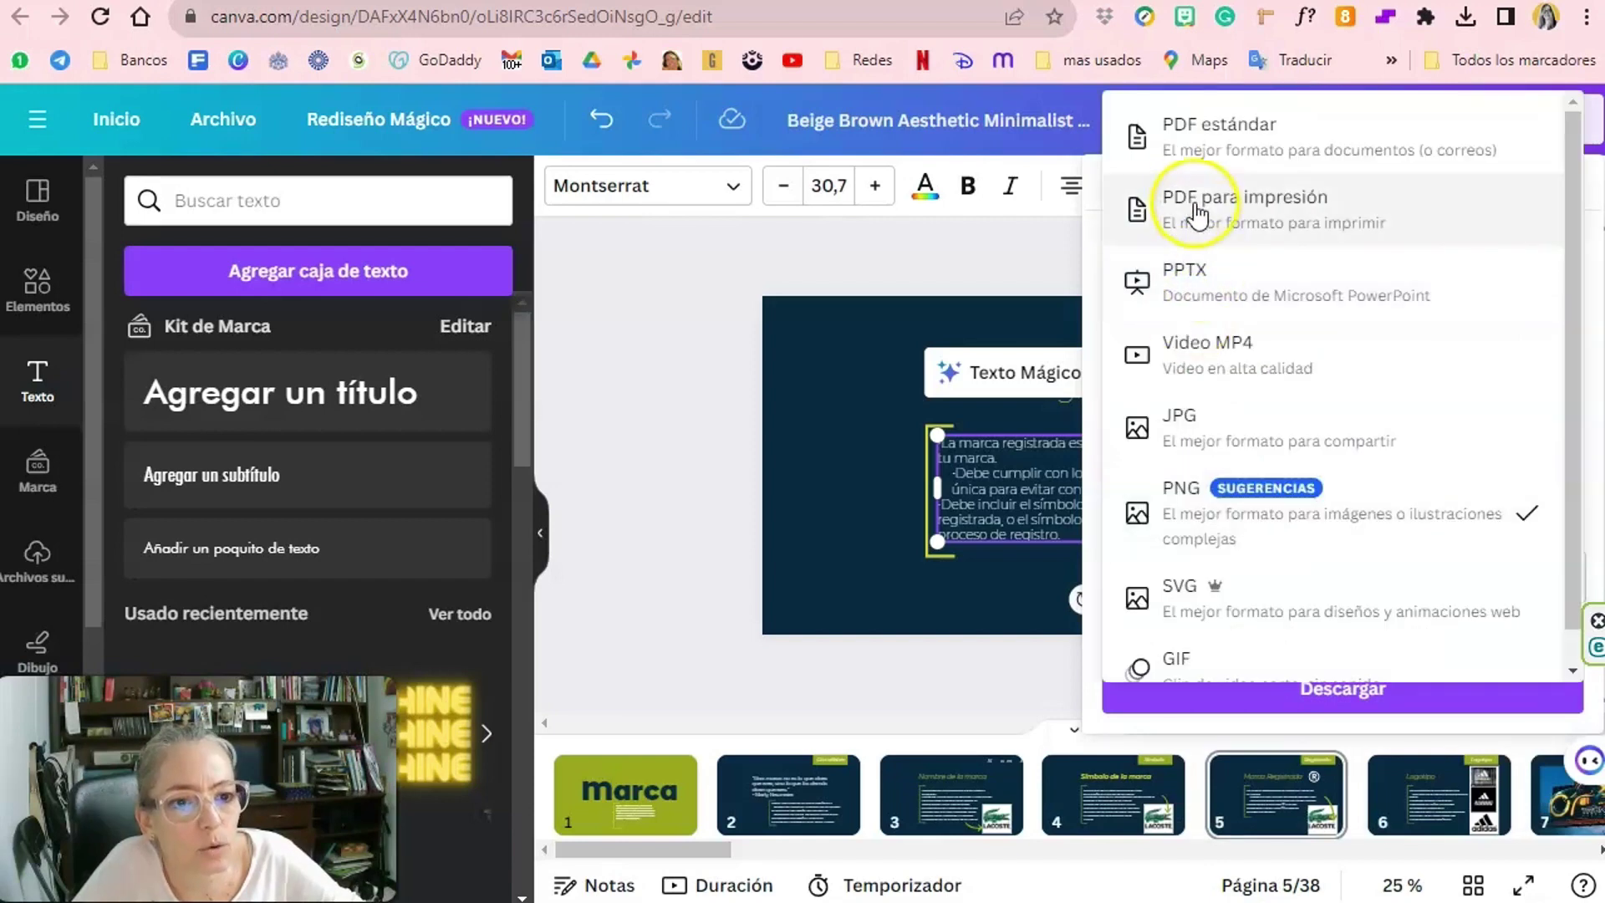
click(1218, 132)
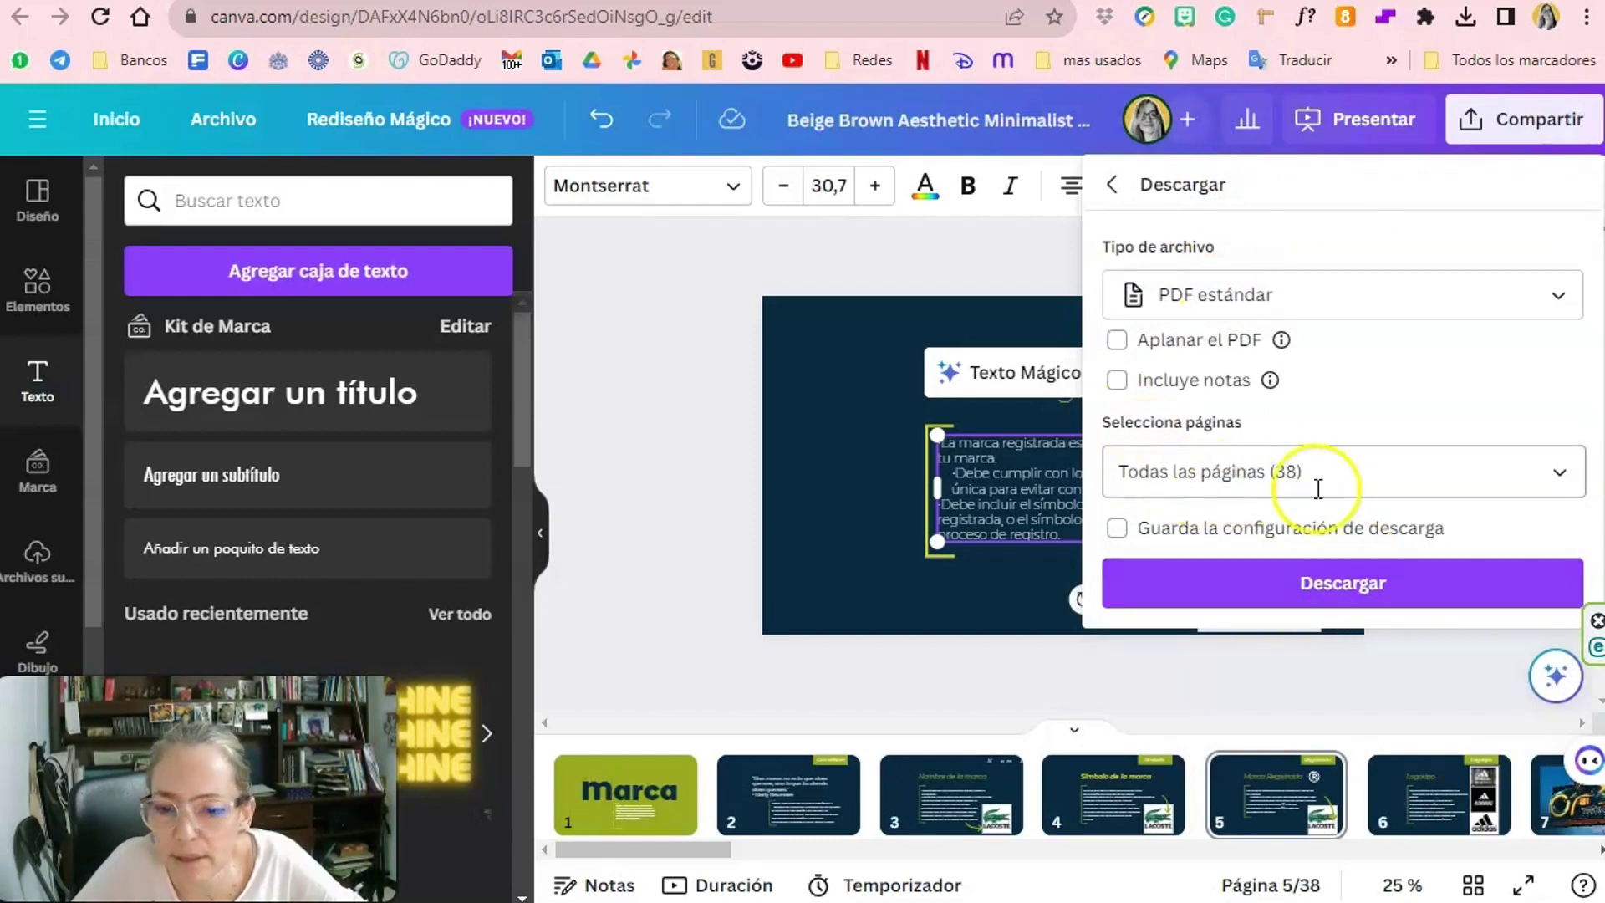
click(1281, 530)
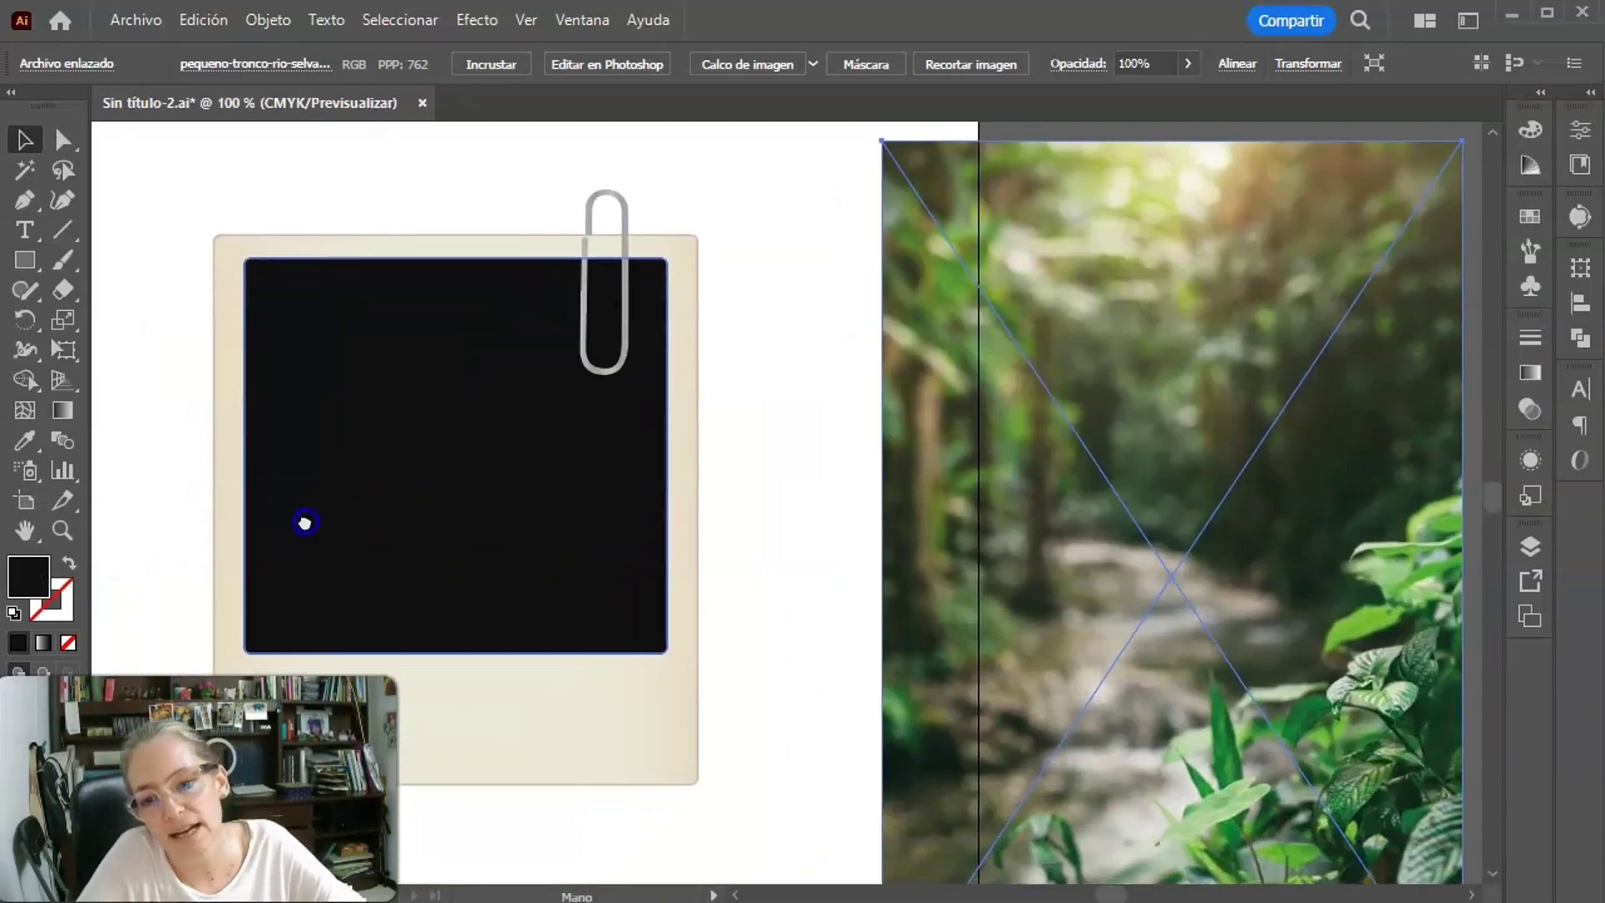
Move the forest image closer to the polaroid frame.
drag(221, 615, 345, 512)
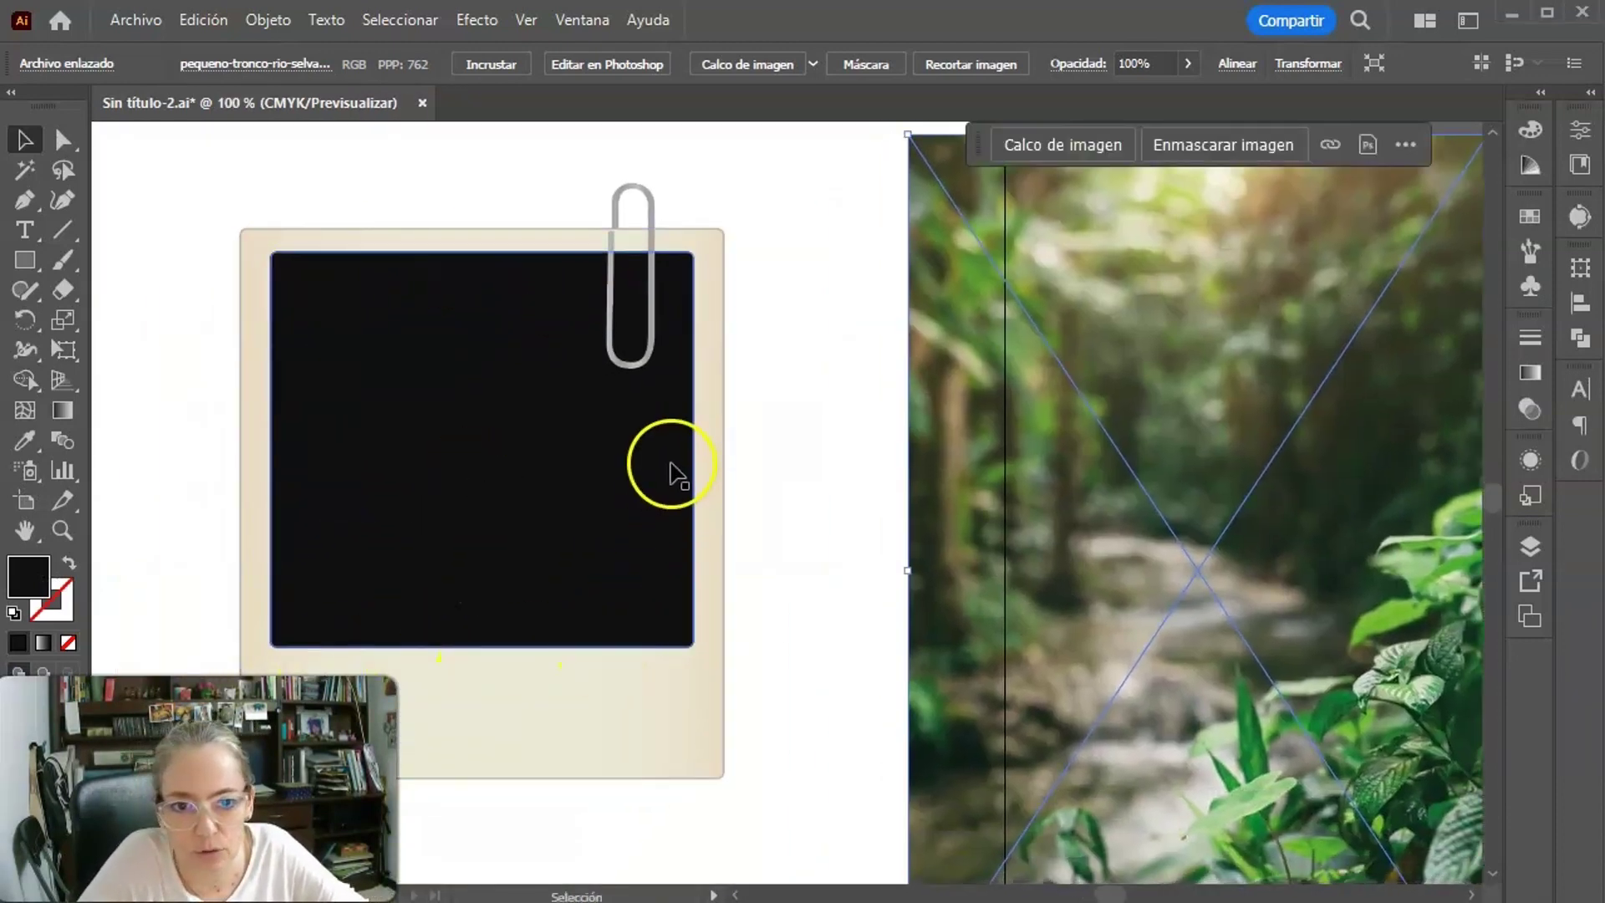
click(644, 359)
click(637, 711)
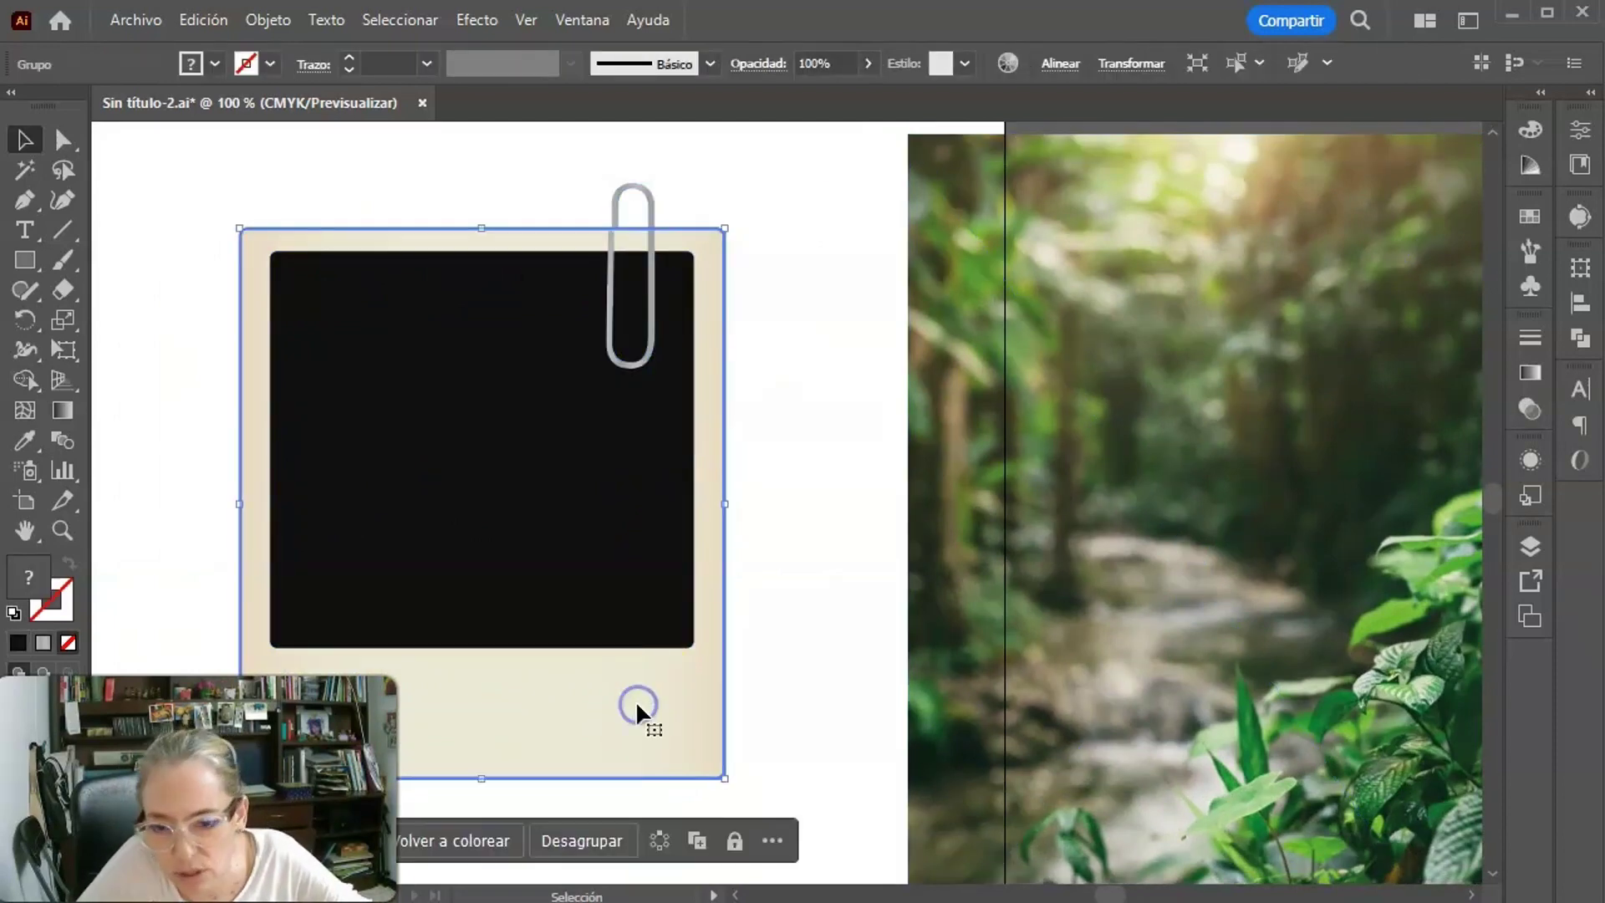
click(732, 631)
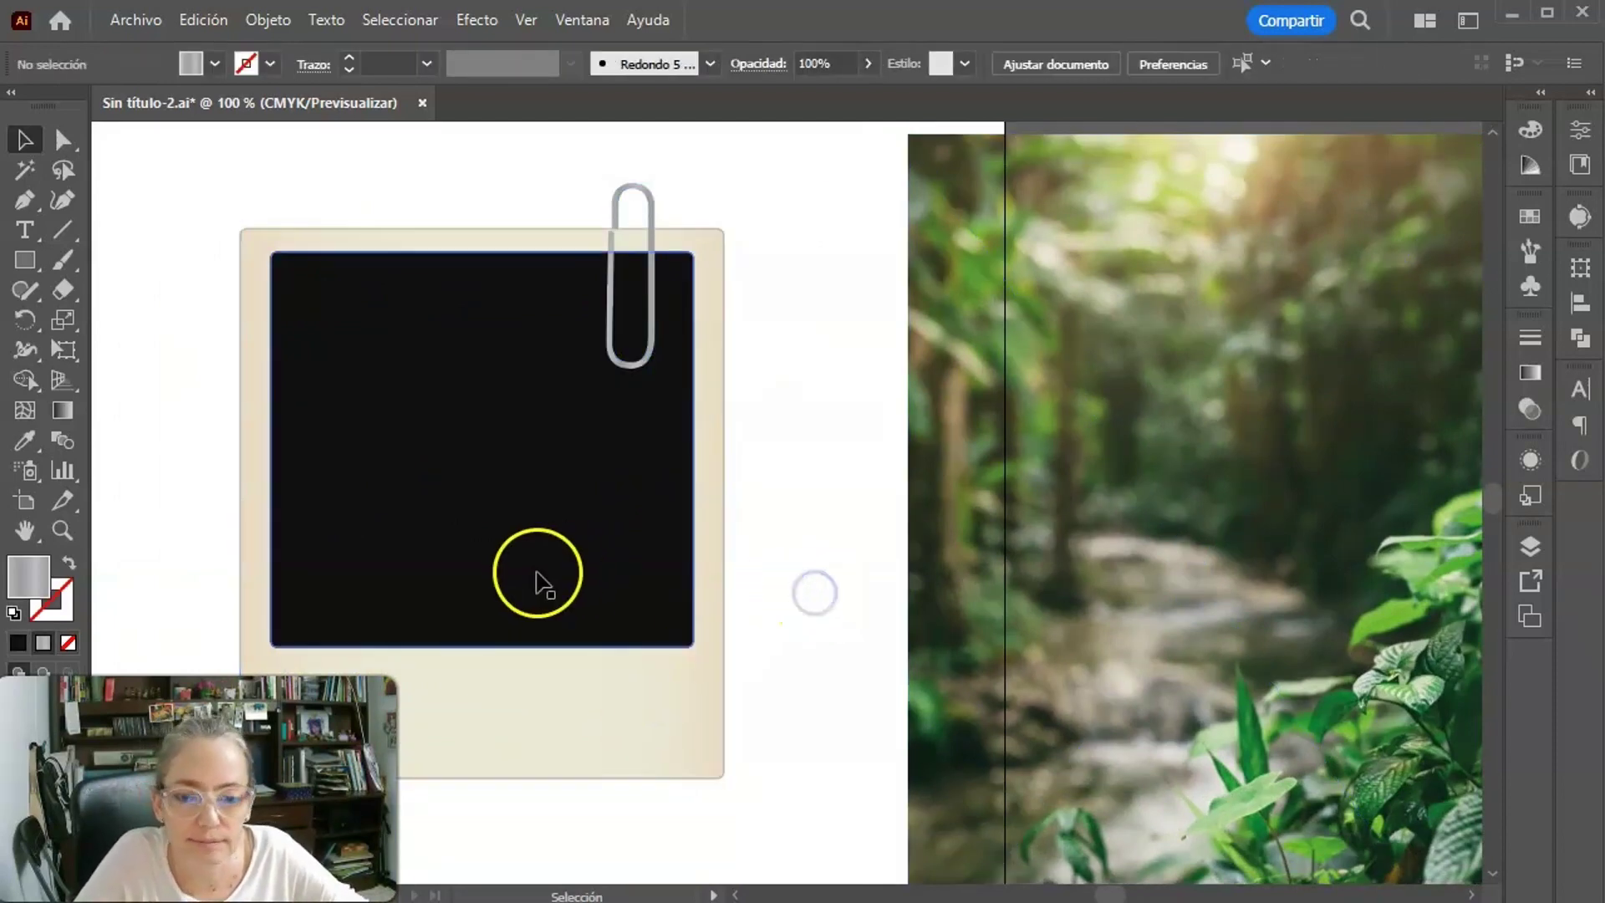
click(985, 581)
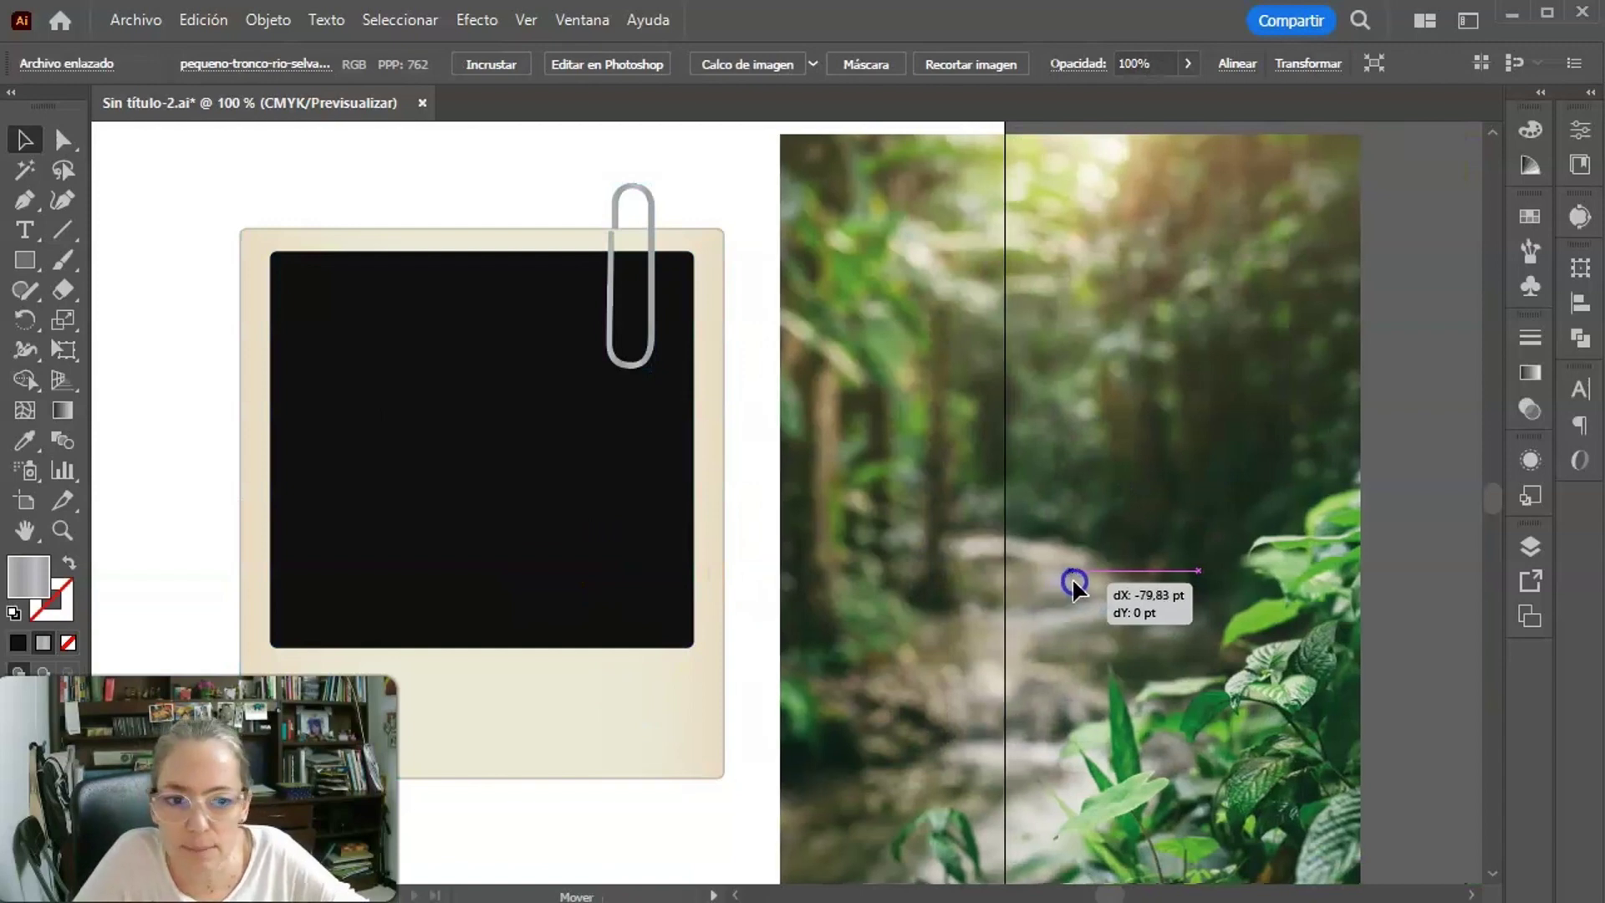
drag(1185, 584, 1078, 582)
click(512, 577)
Clip the forest image with a copy of the black square and drop it into the frame.
key(ctrl)
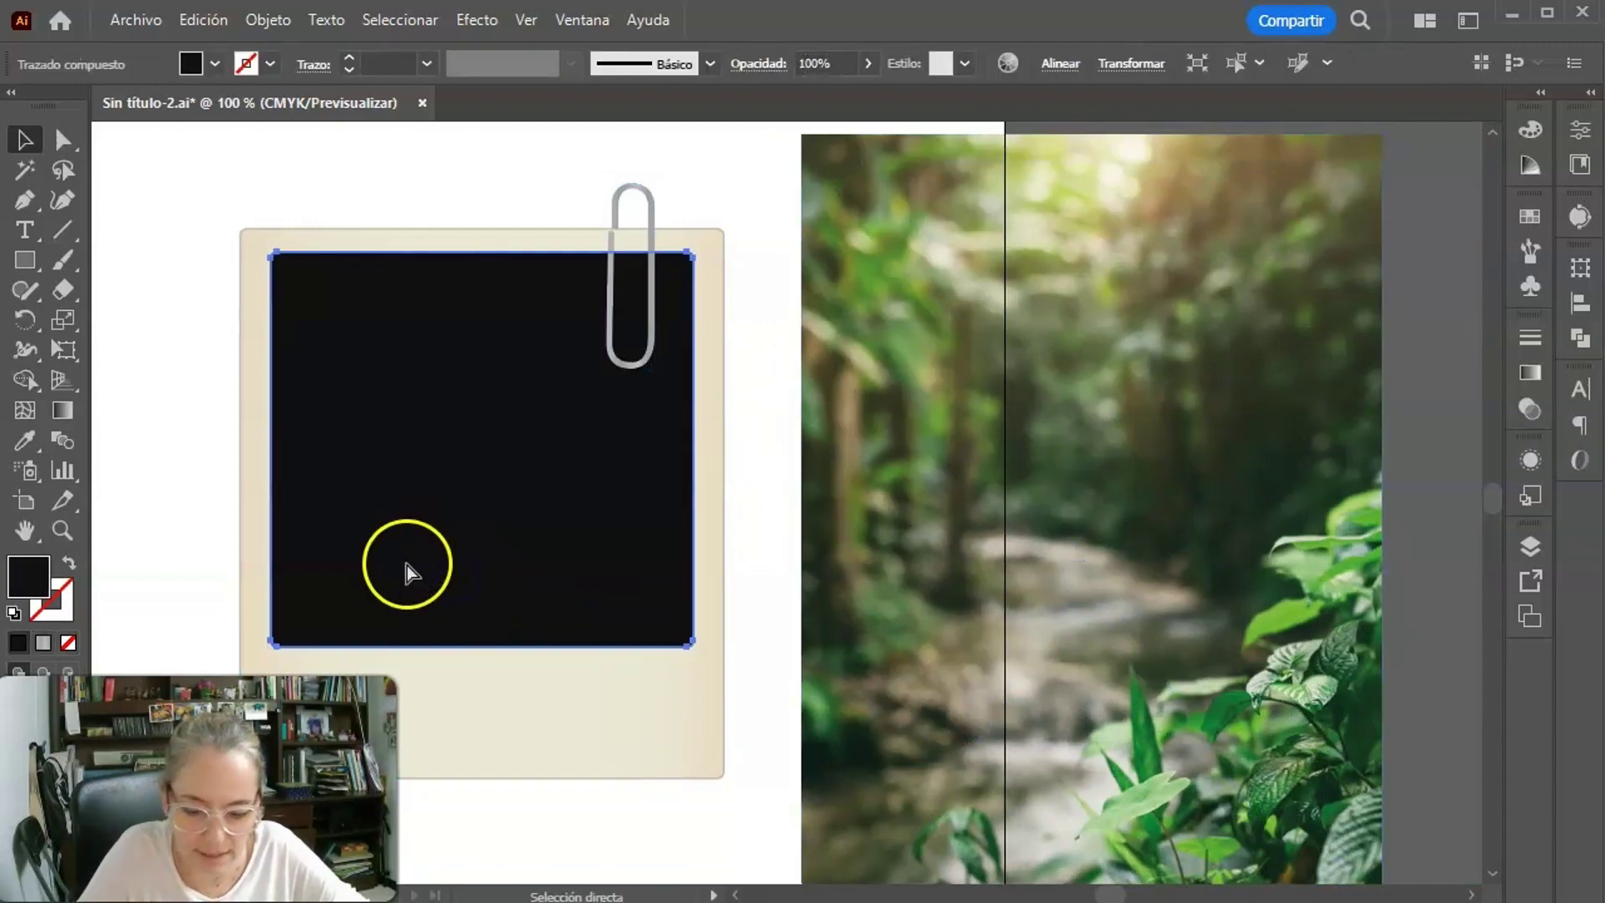
click(836, 571)
key(ctrl+v)
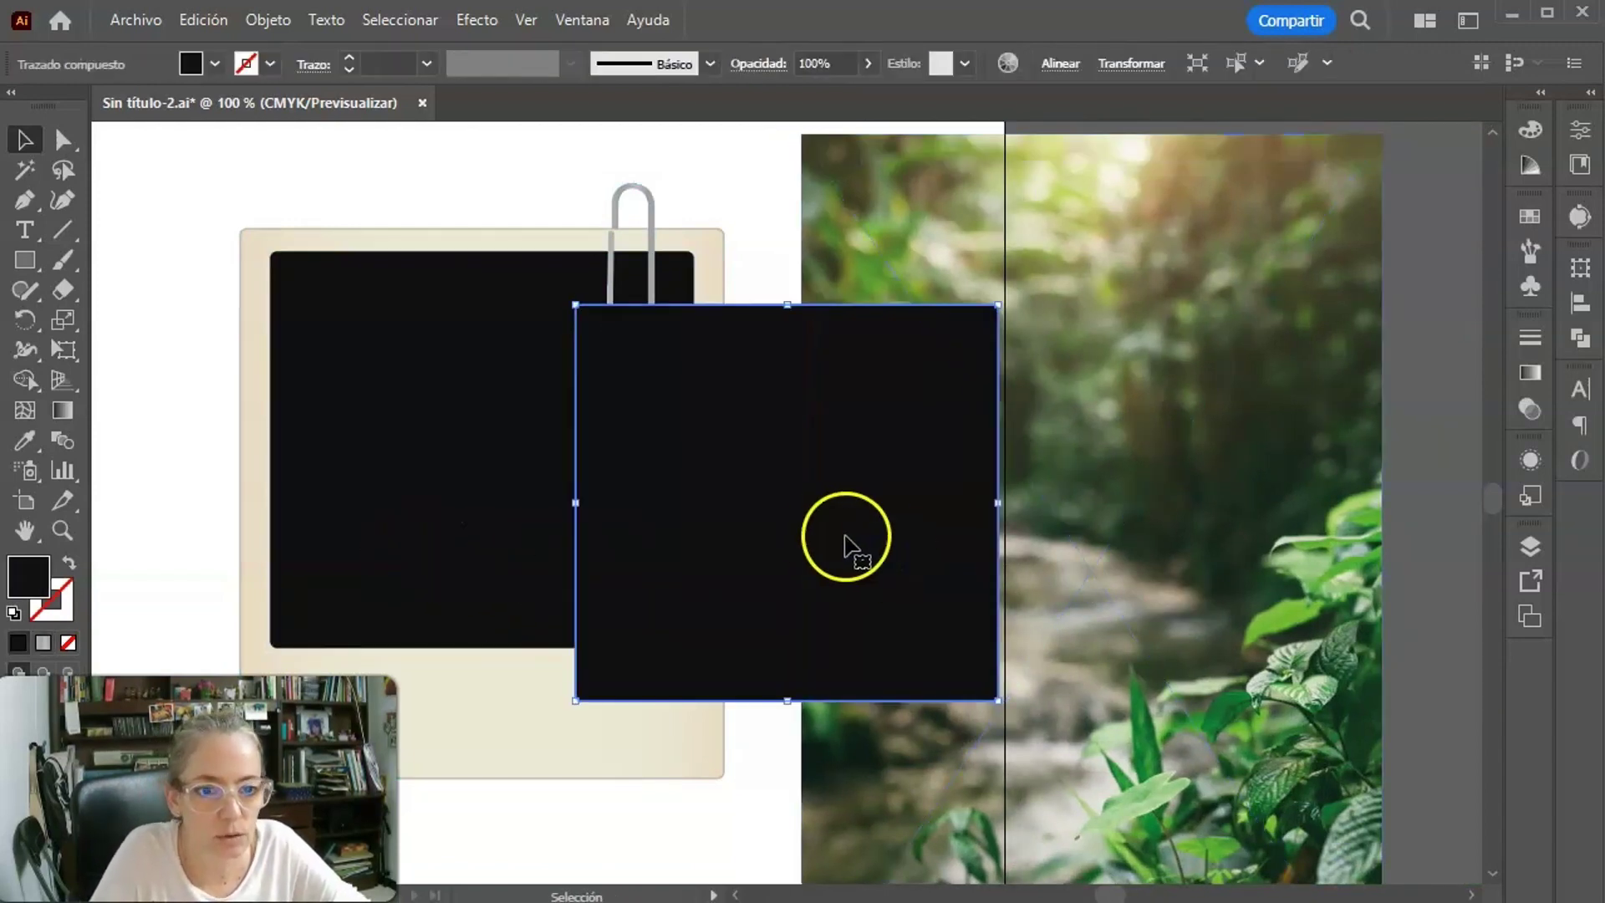
drag(845, 544, 1162, 642)
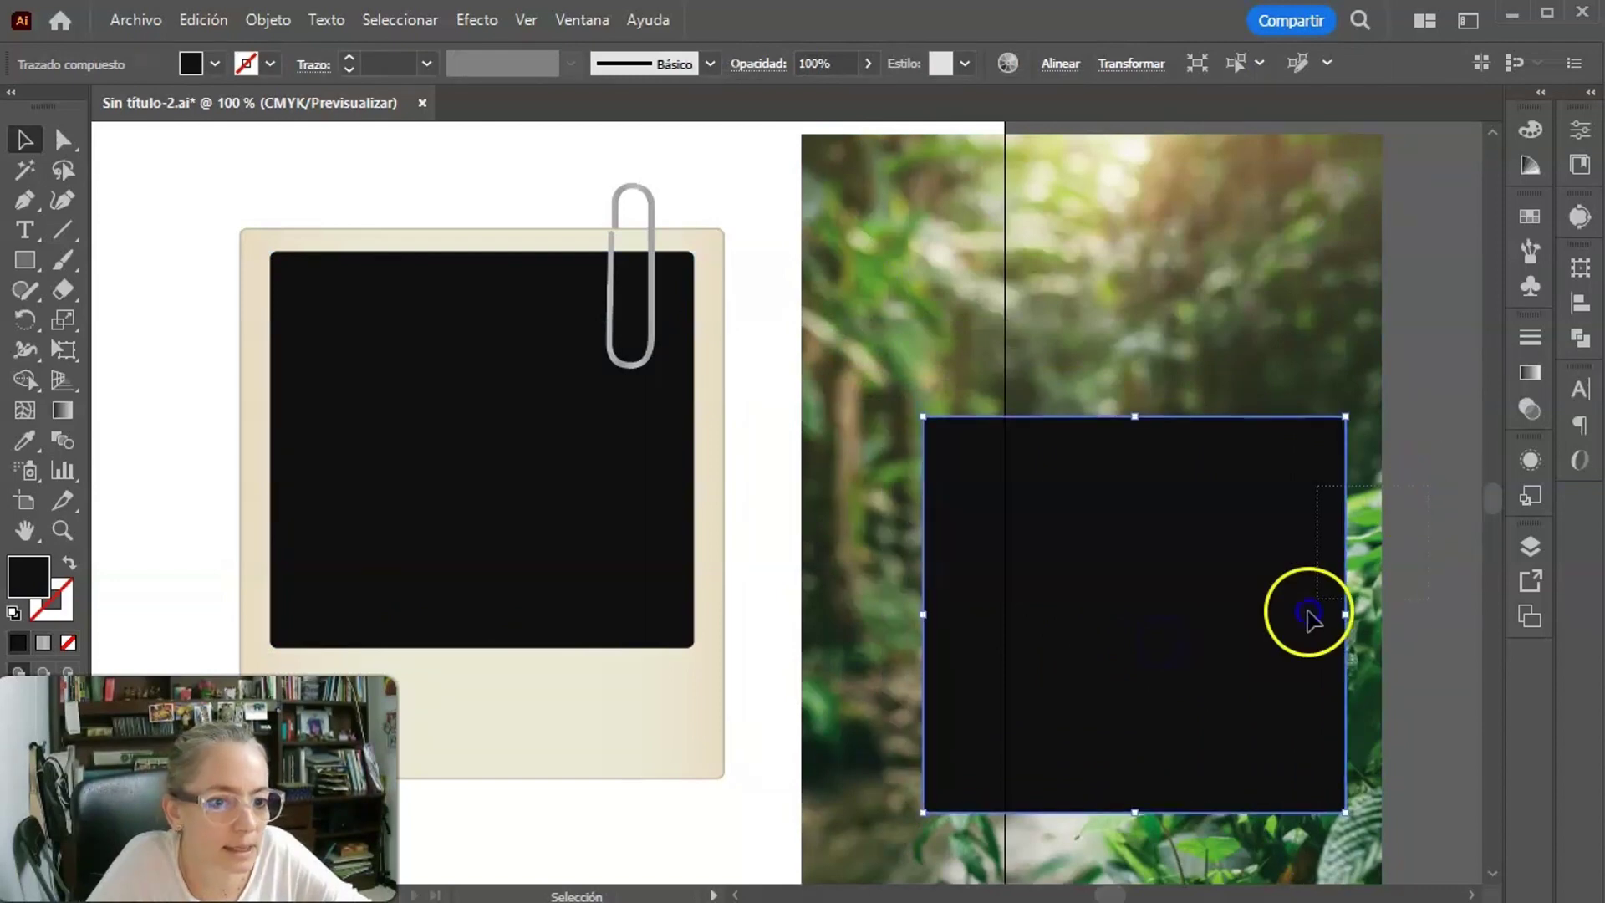
shift+click(1310, 619)
right_click(1142, 536)
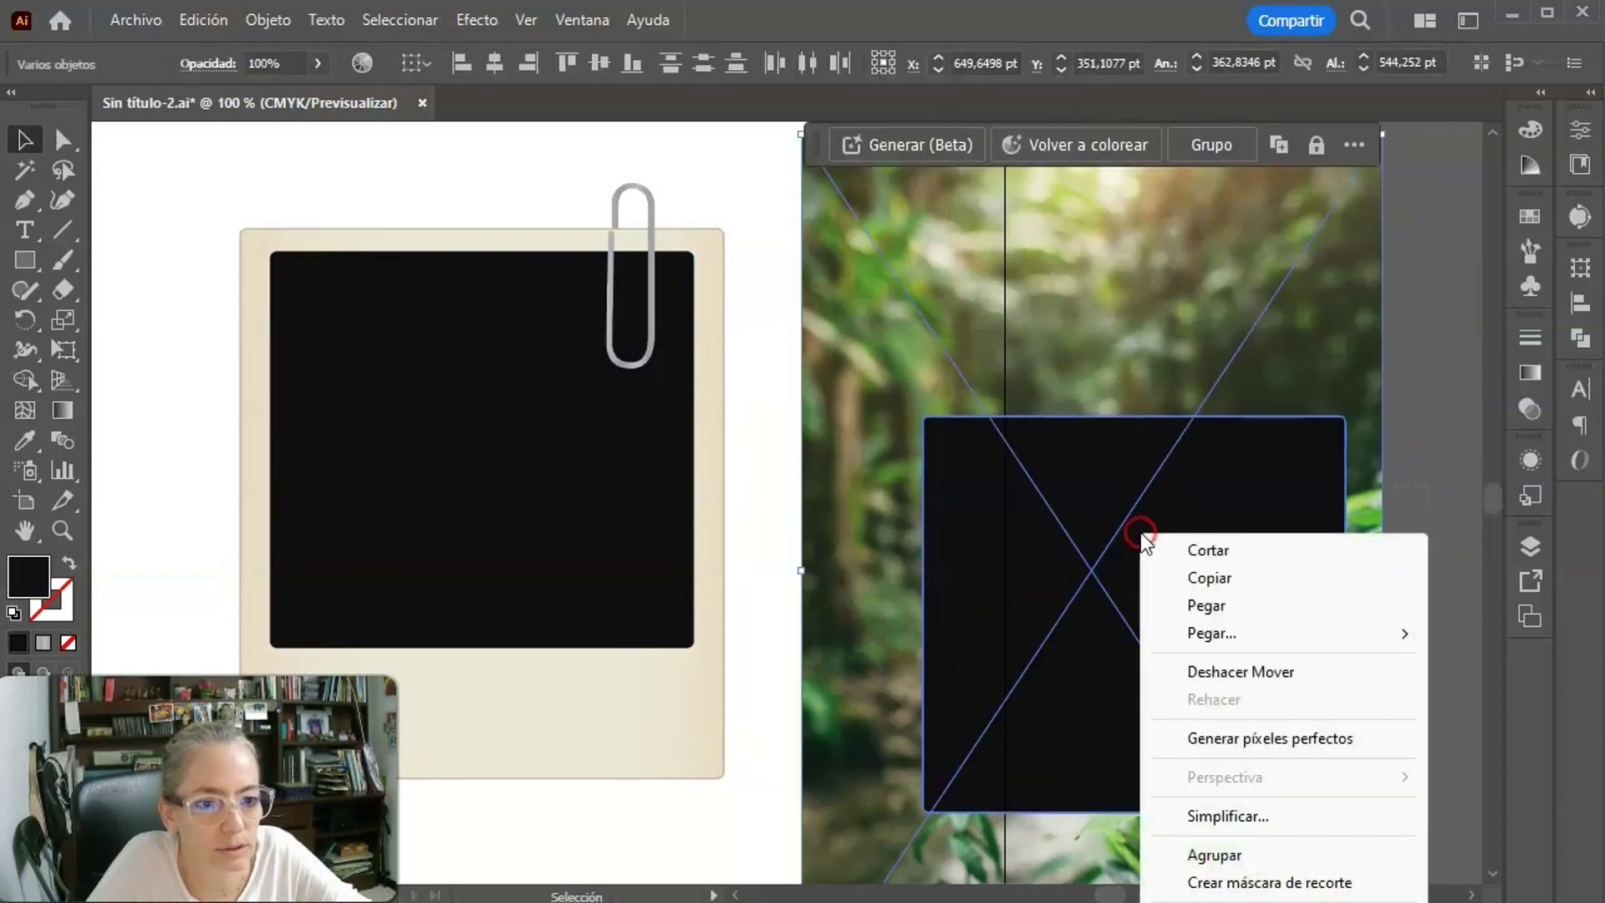
click(1220, 882)
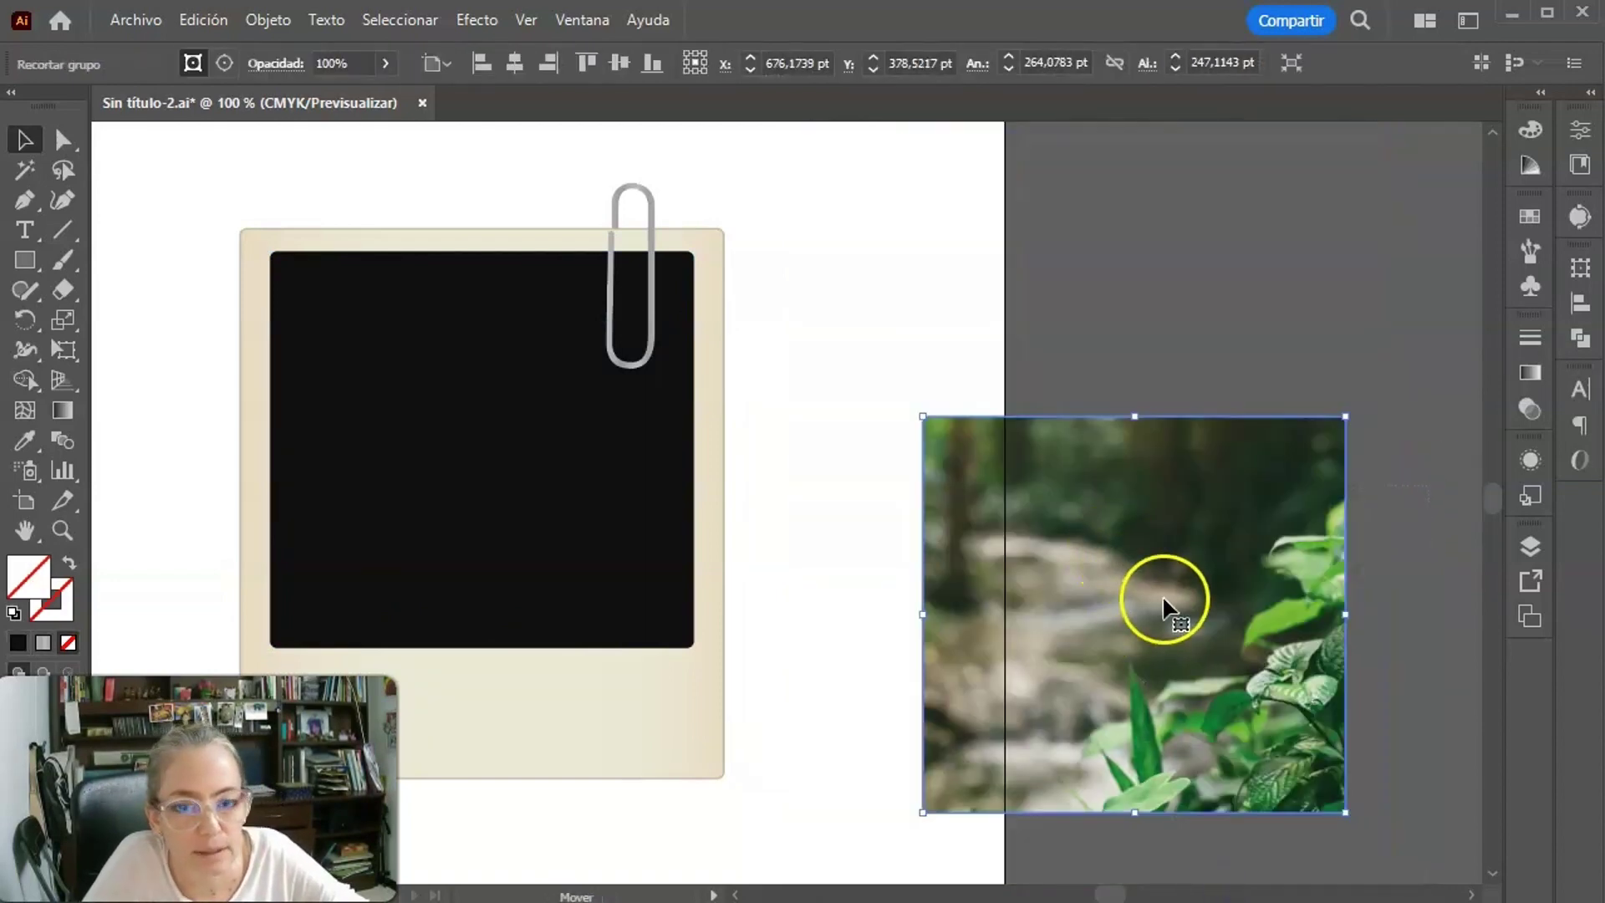
drag(1164, 609, 509, 438)
click(656, 213)
Export the polaroid group via Asset Export as PDF Recurso 5H into the PDF folder.
right_click(656, 214)
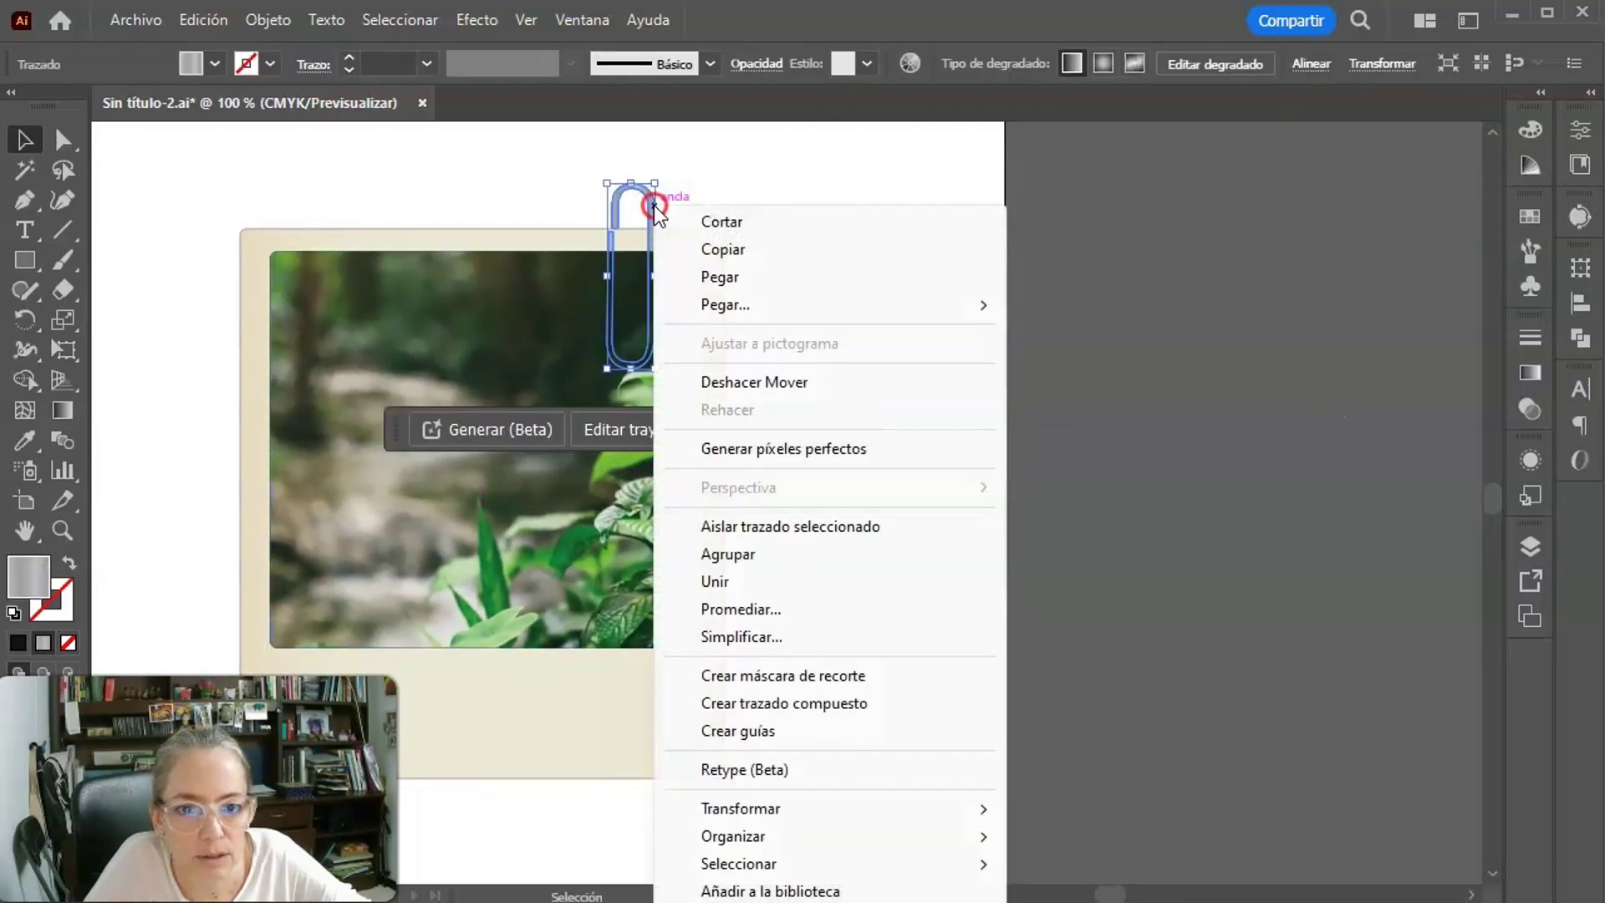
click(752, 662)
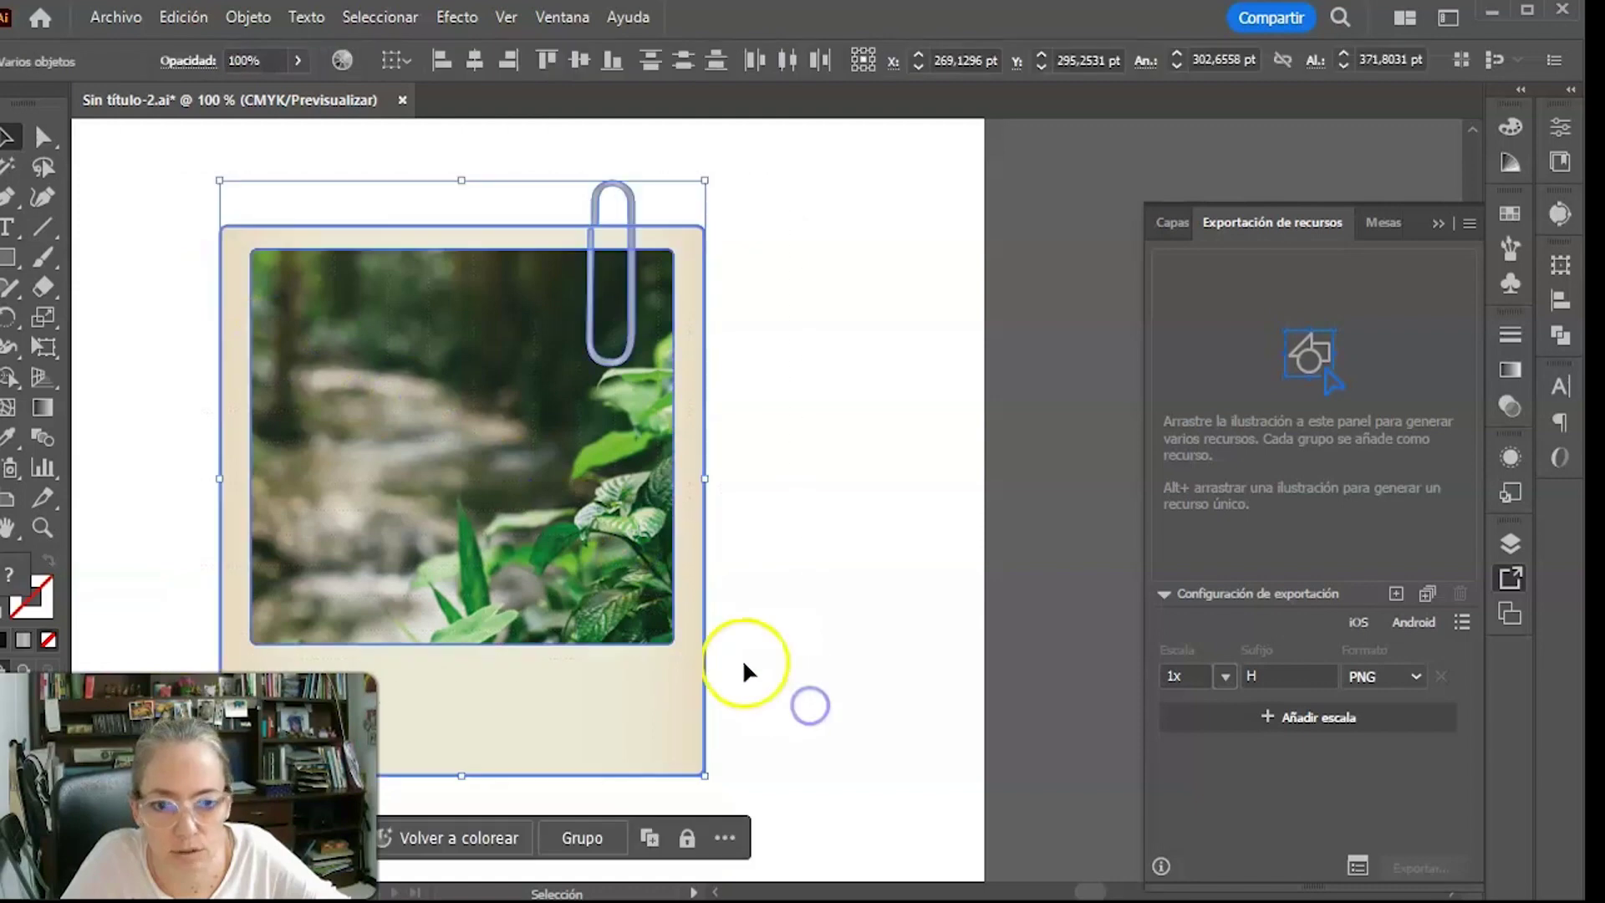
click(586, 435)
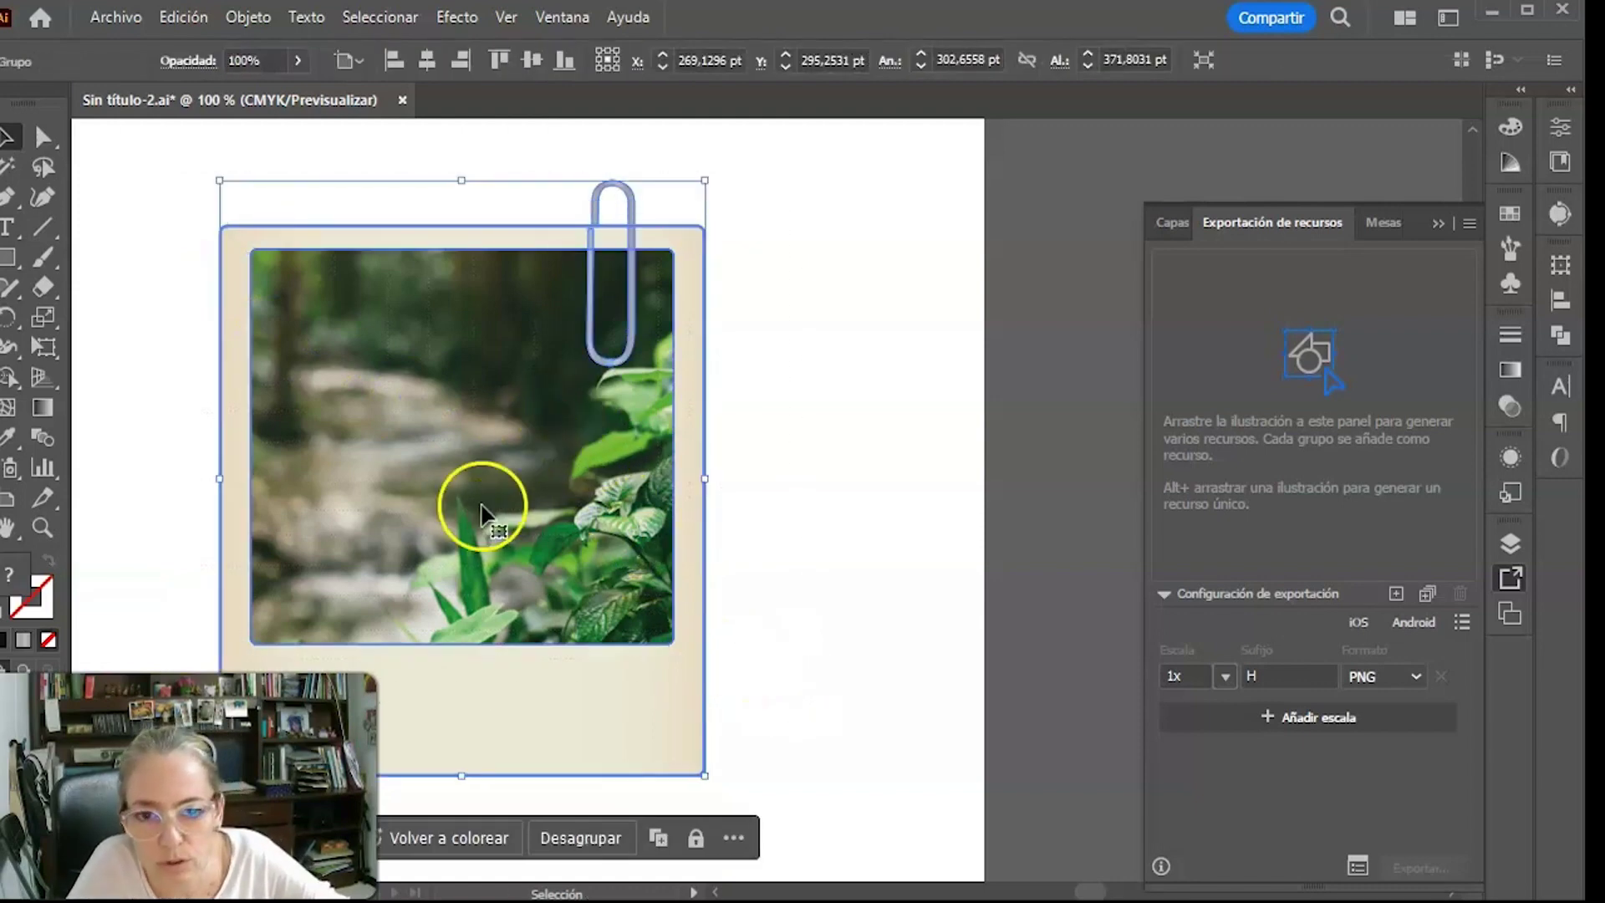
drag(578, 455, 1261, 409)
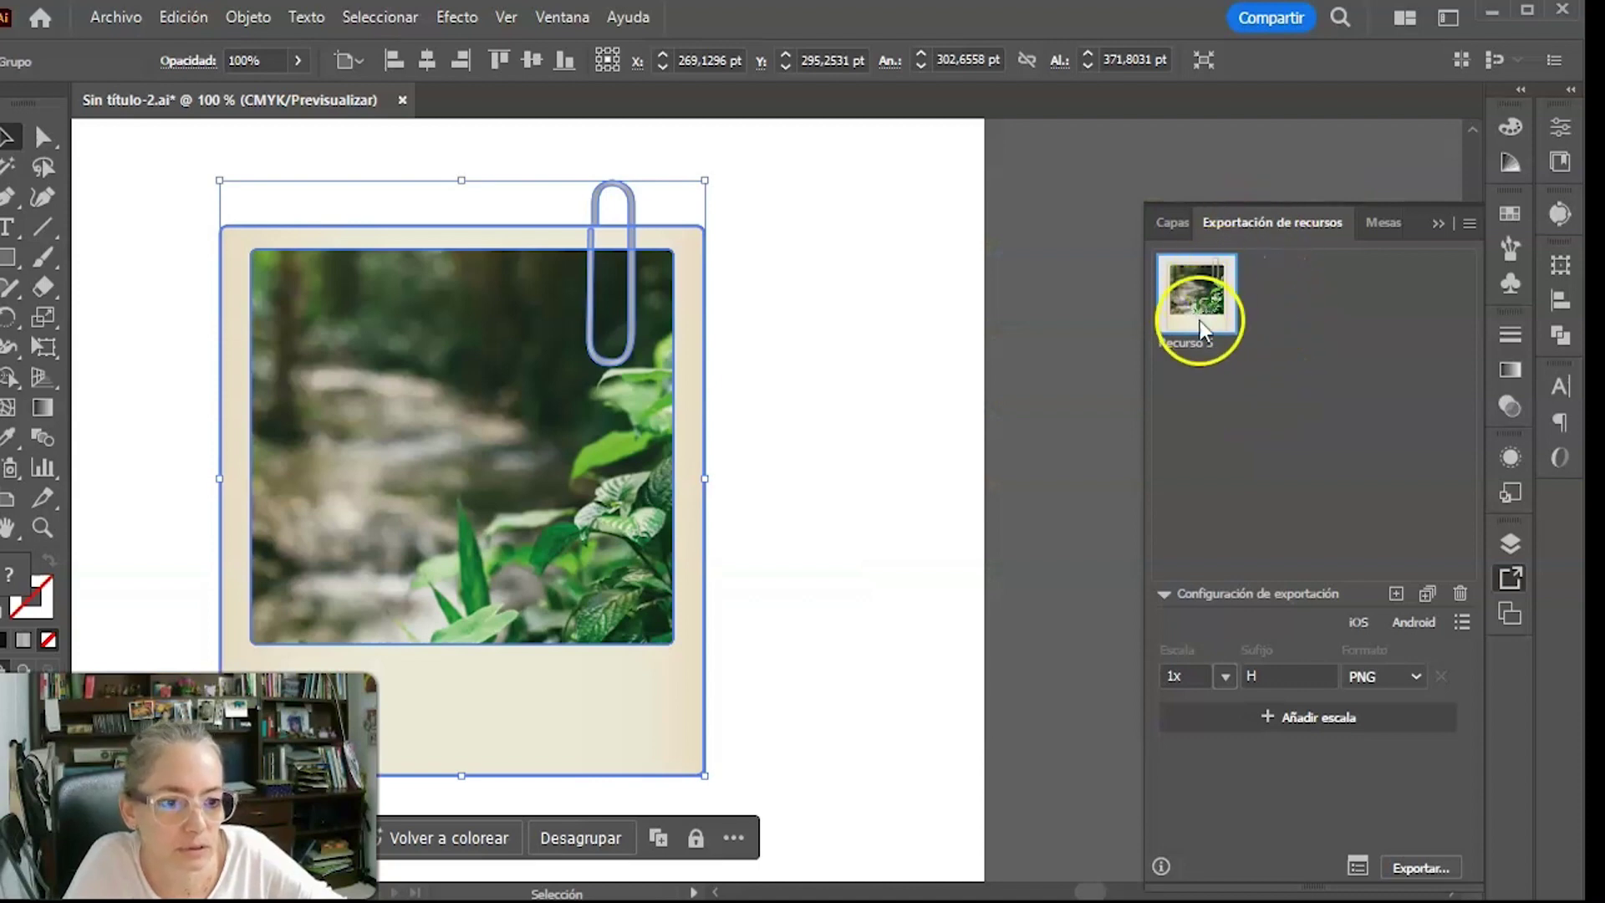
click(1415, 676)
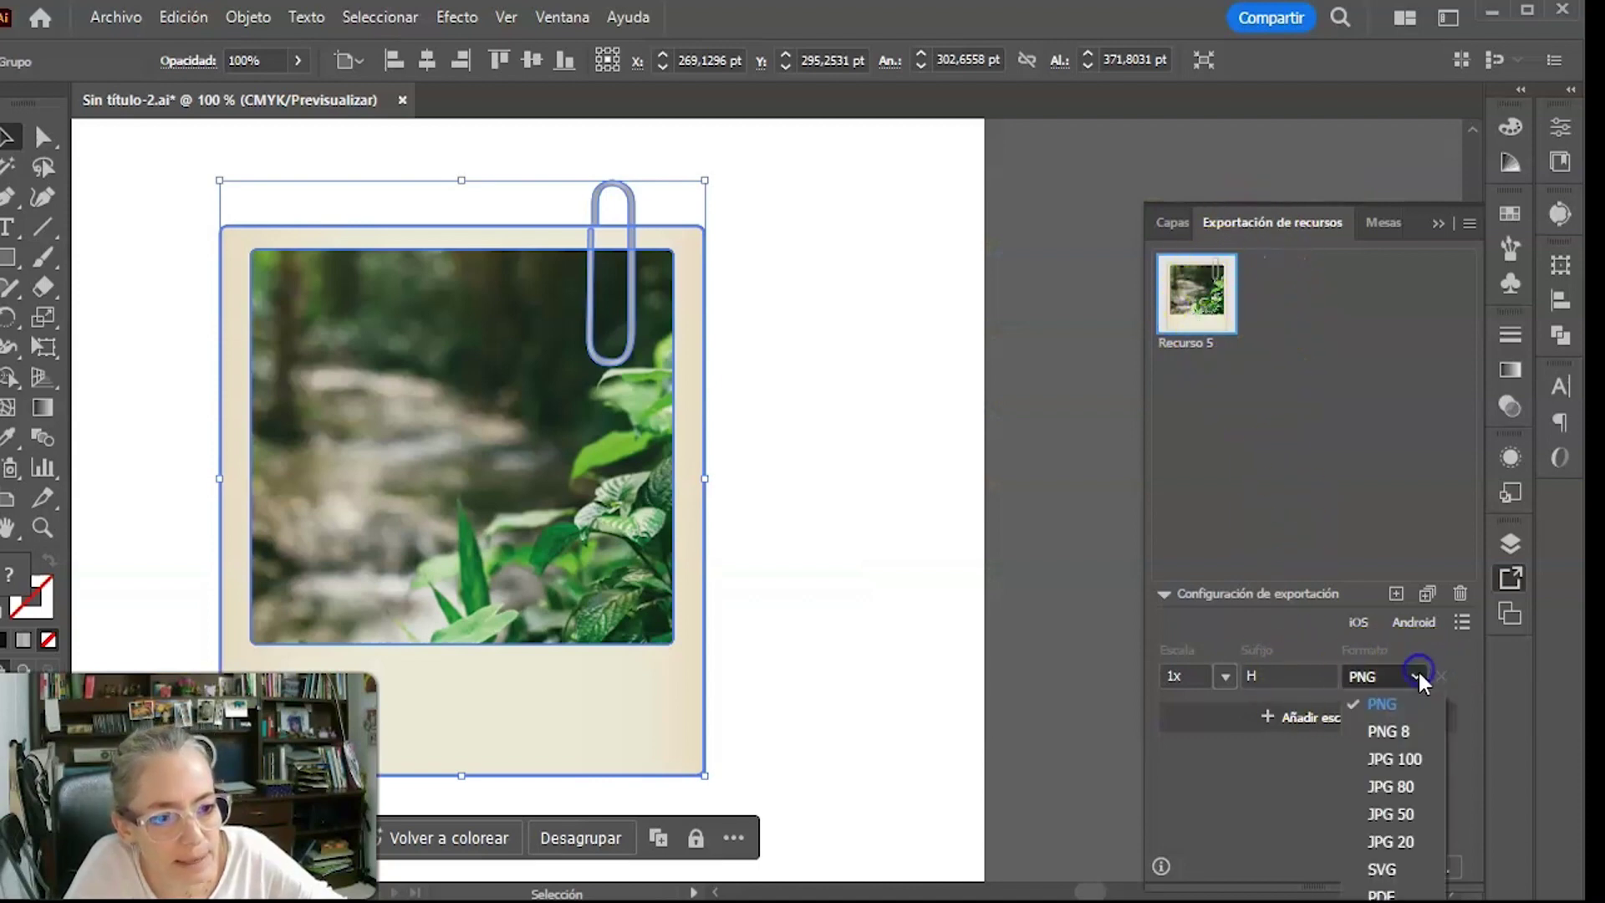
click(1381, 894)
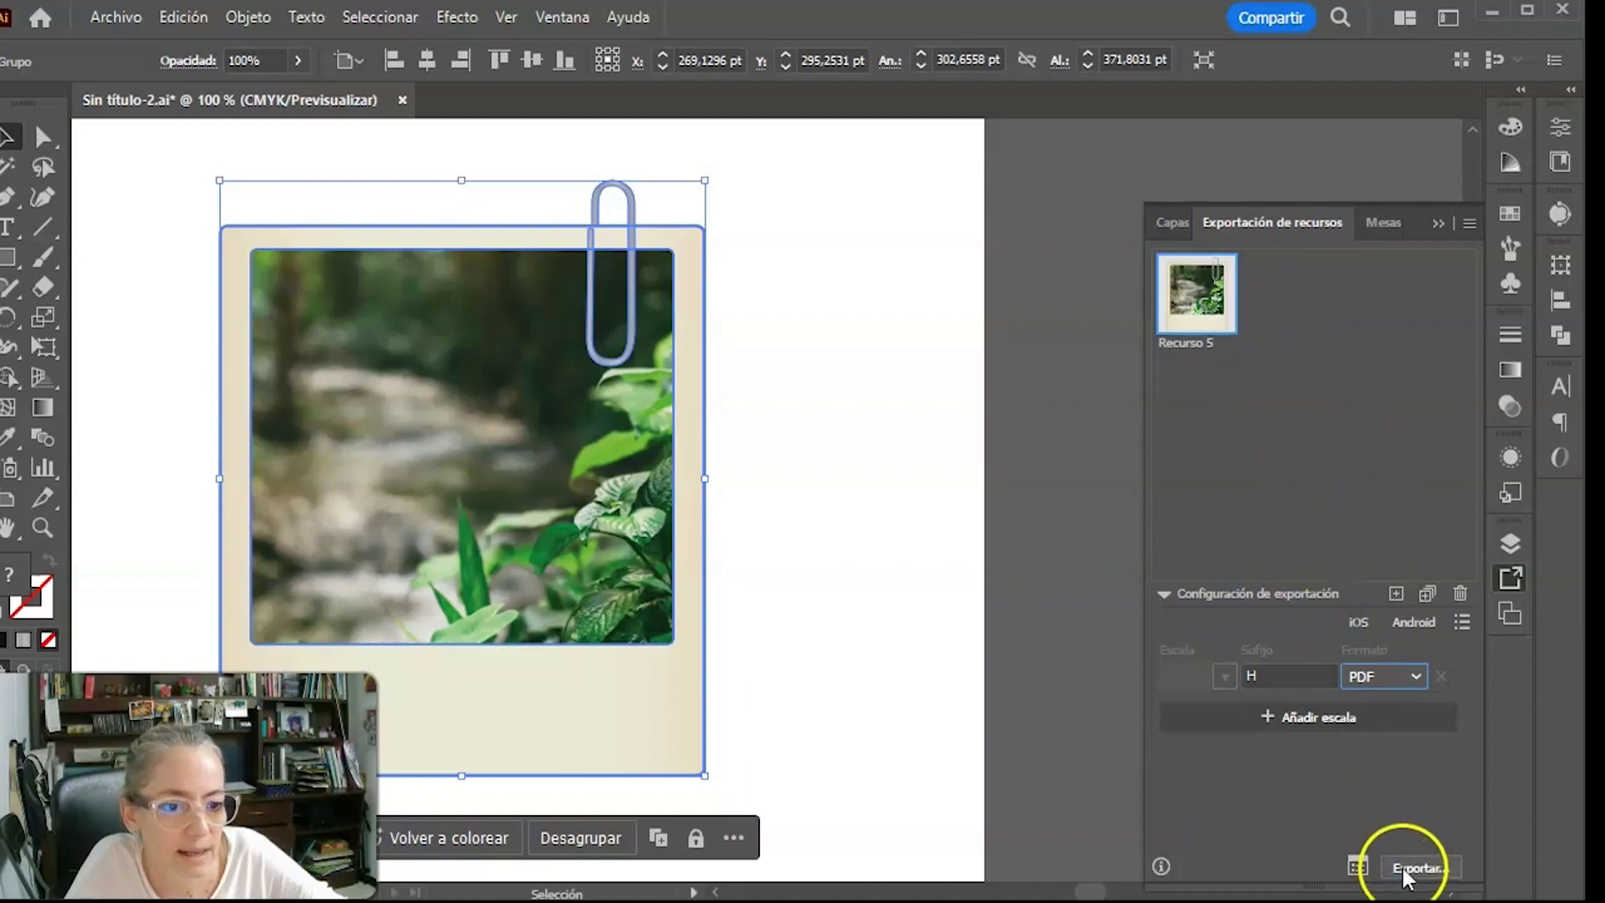
click(1413, 867)
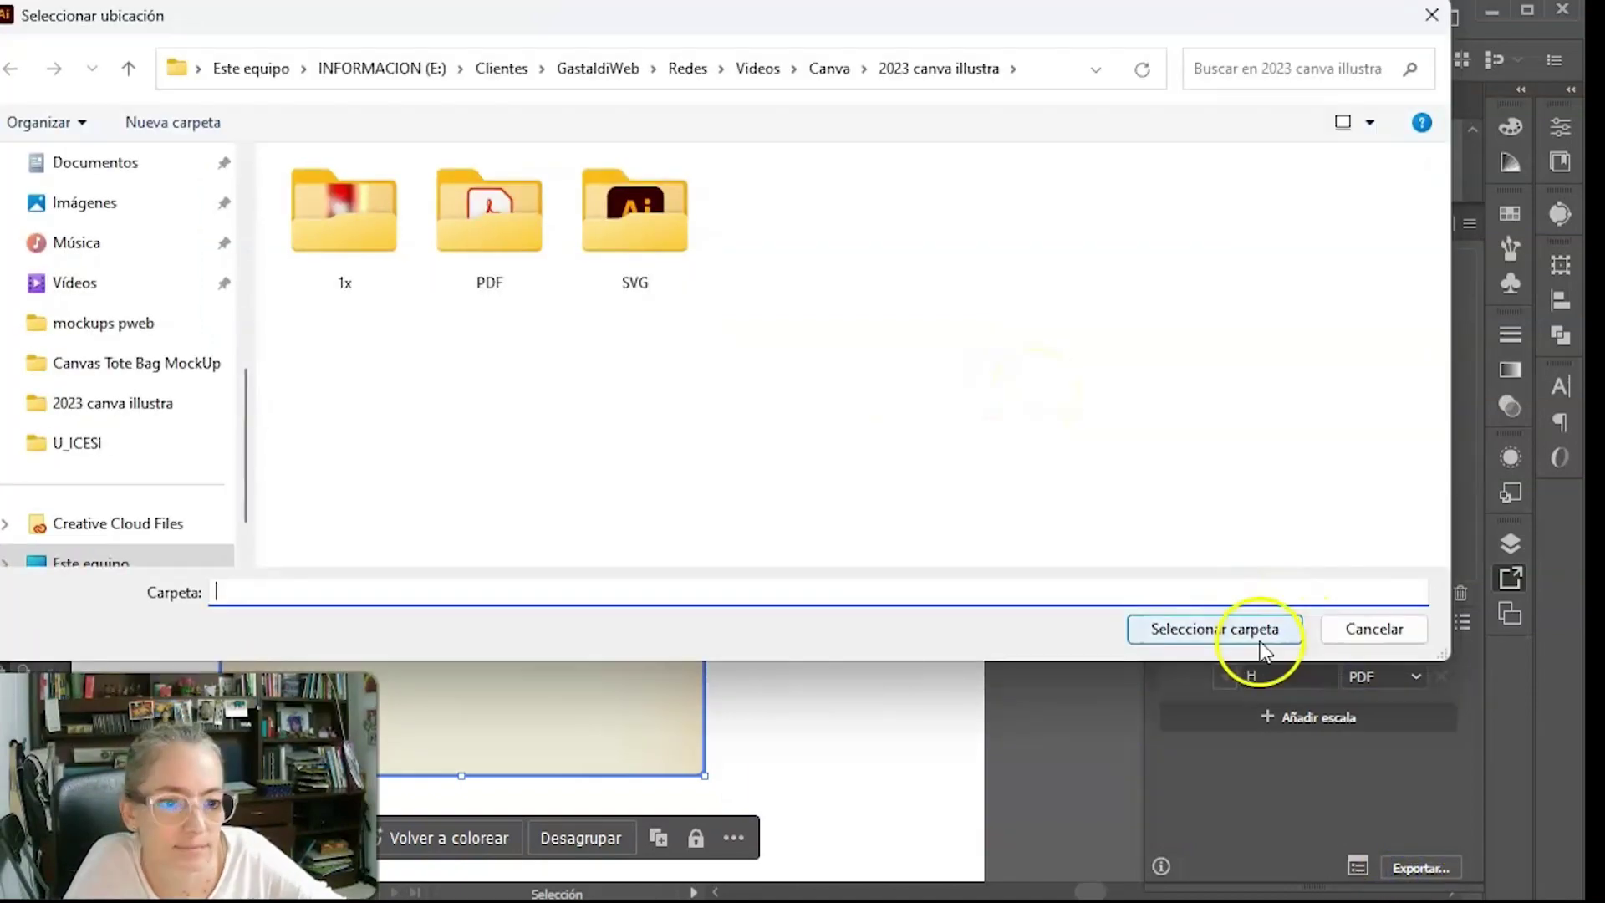
click(1254, 627)
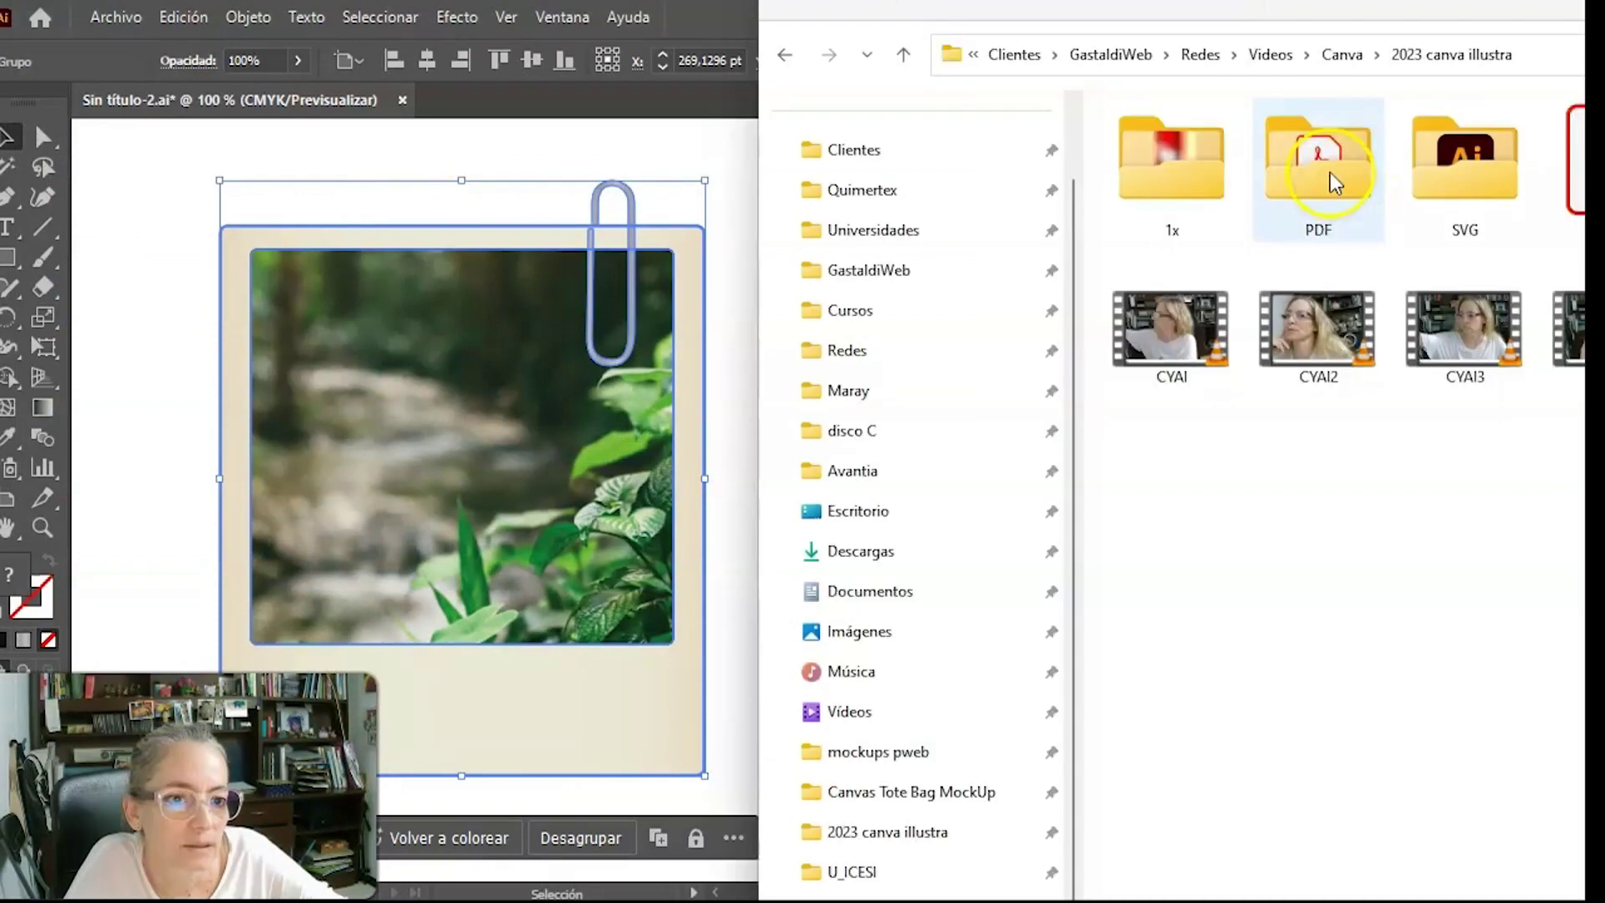
double_click(1331, 179)
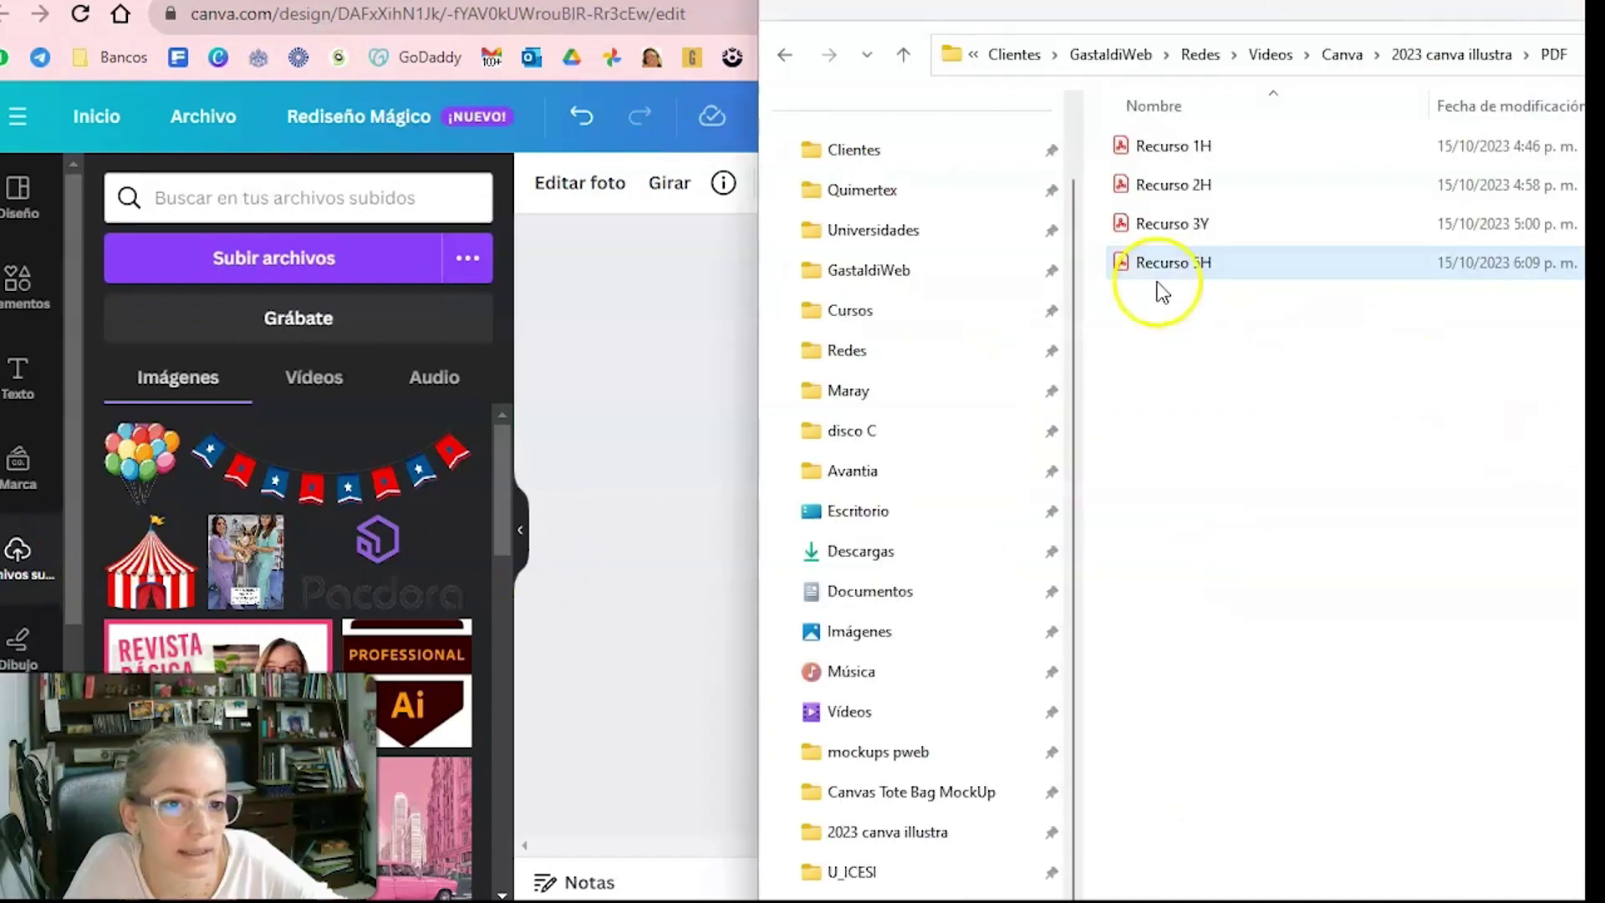
Upload Recurso 5H.pdf into Canva and place the polaroid on page 1.
drag(1145, 270, 369, 475)
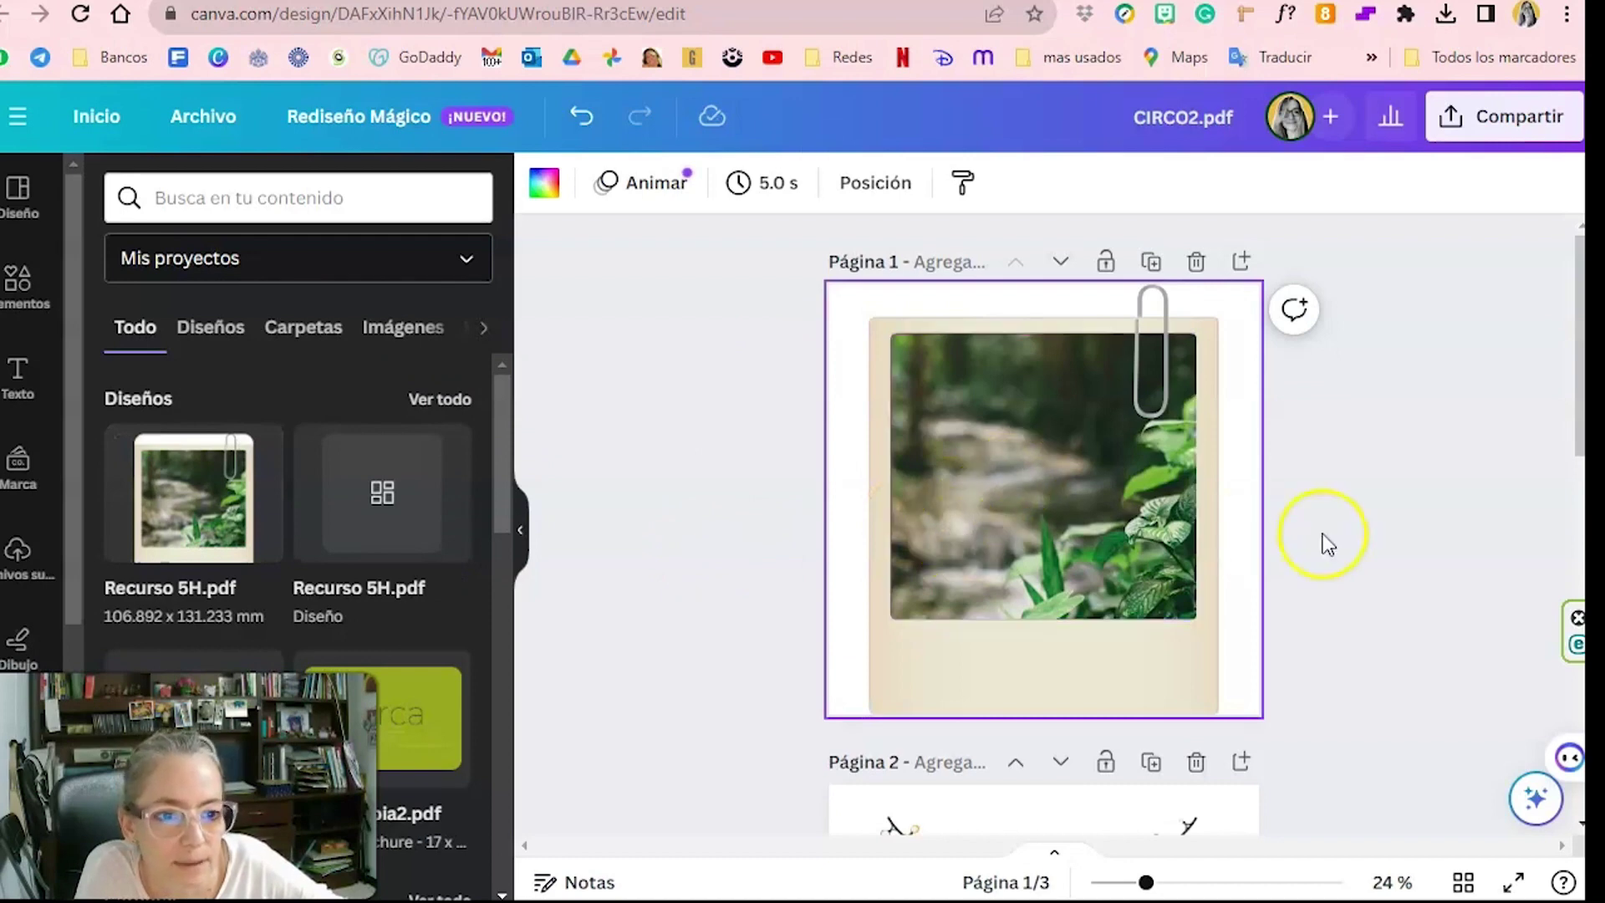
click(943, 517)
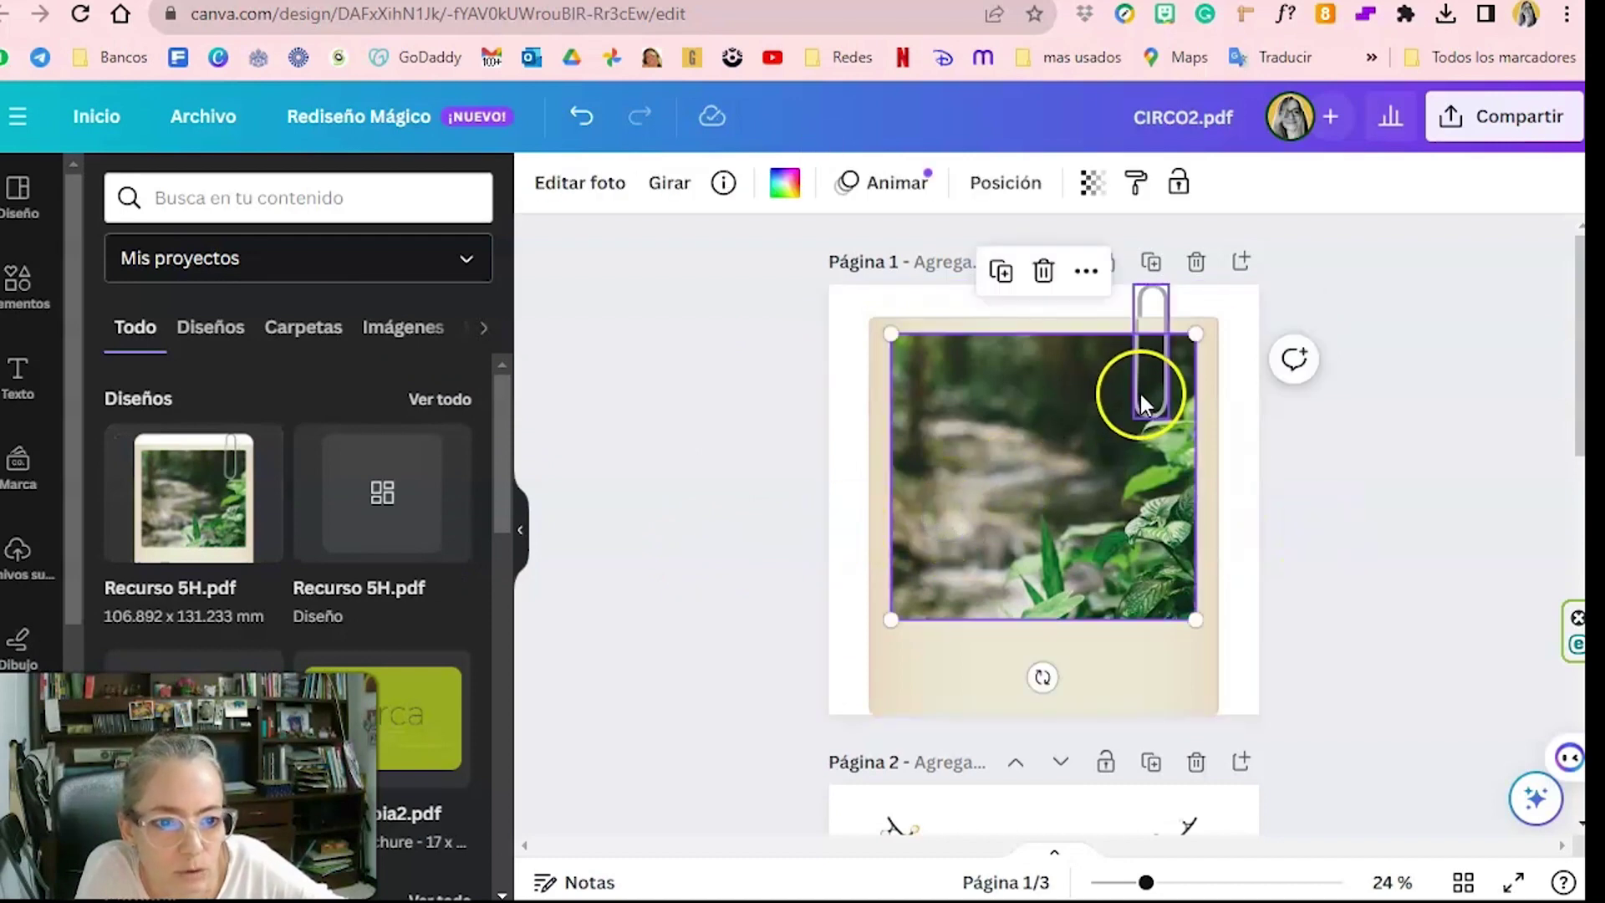
click(1079, 658)
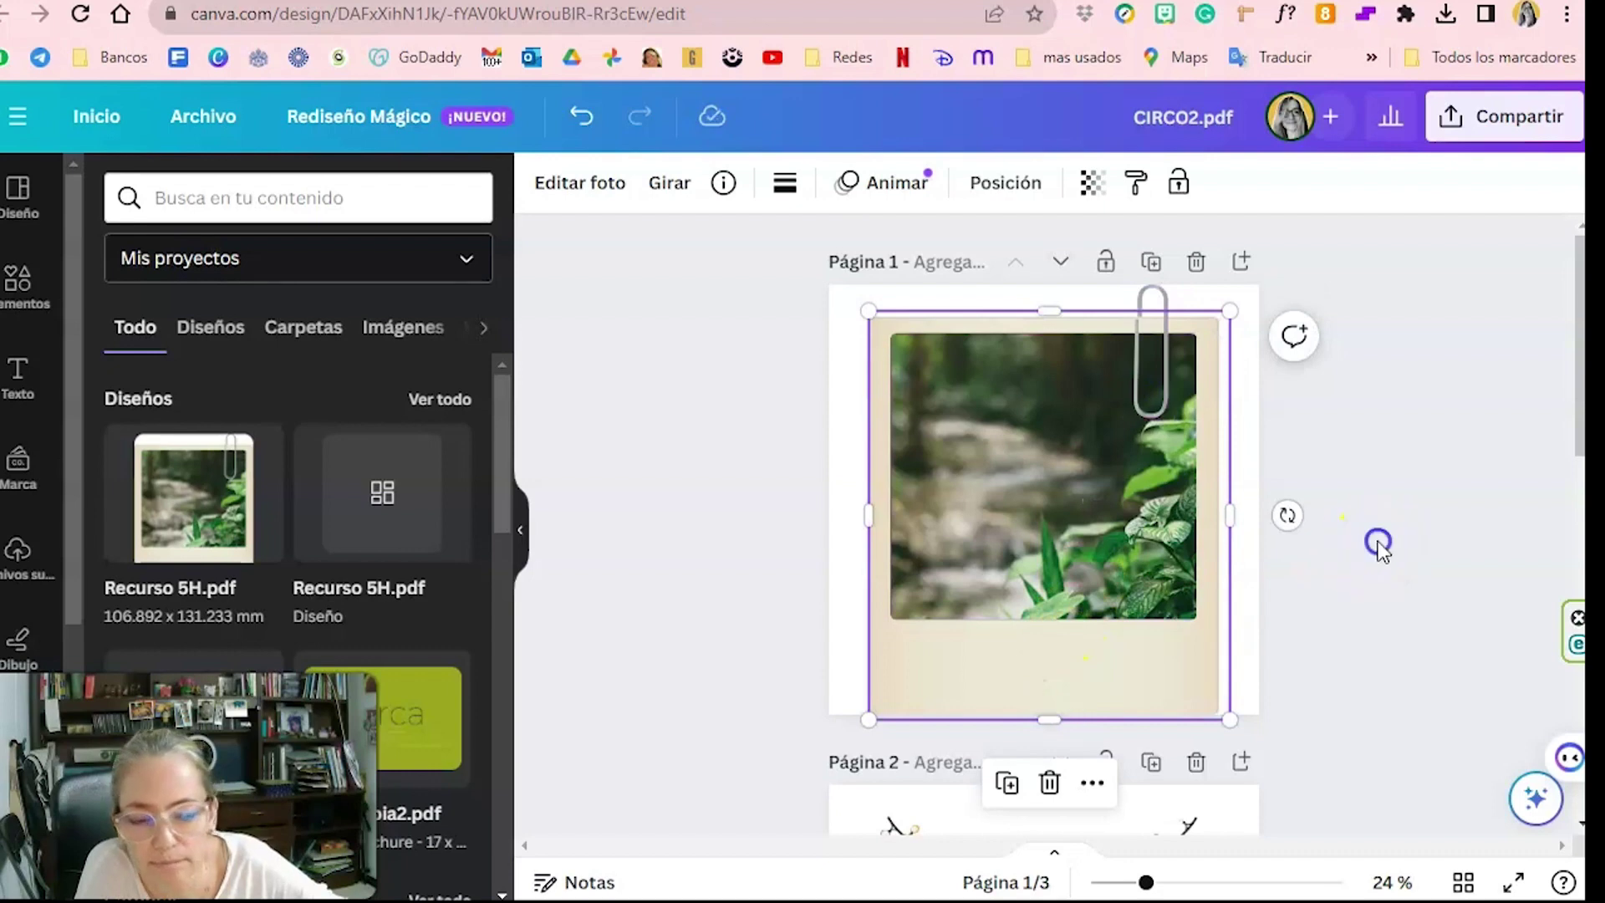
Delete the forest photo from the polaroid, leaving an empty photo frame.
mouse_move(808, 331)
mouse_down()
mouse_move(1240, 719)
mouse_move(1168, 659)
mouse_up()
click(1022, 532)
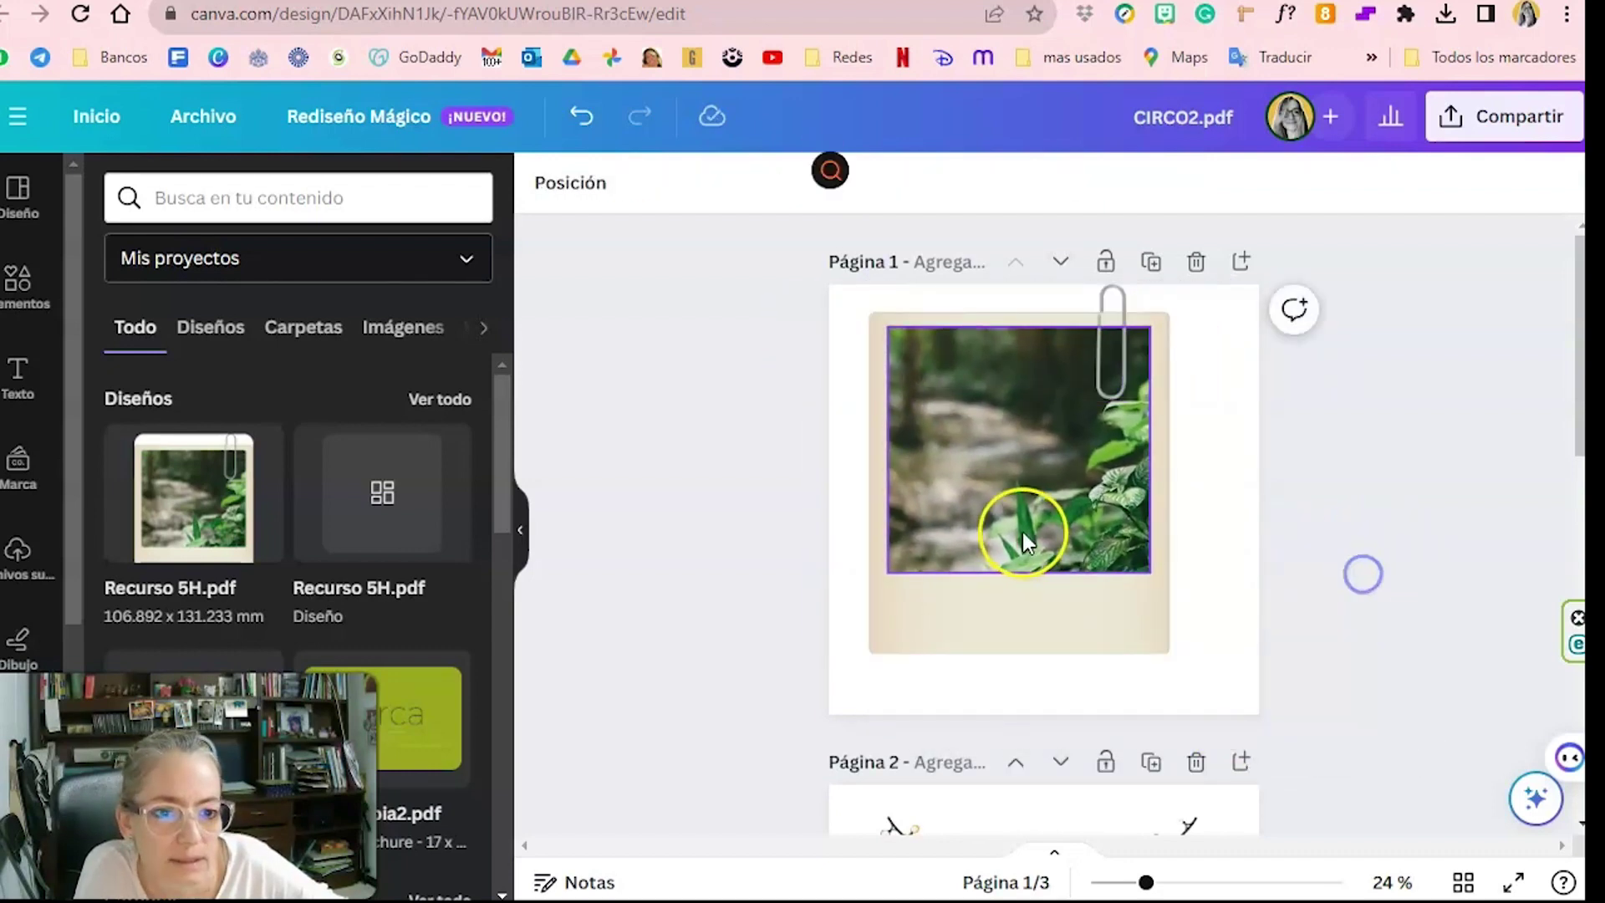
double_click(984, 498)
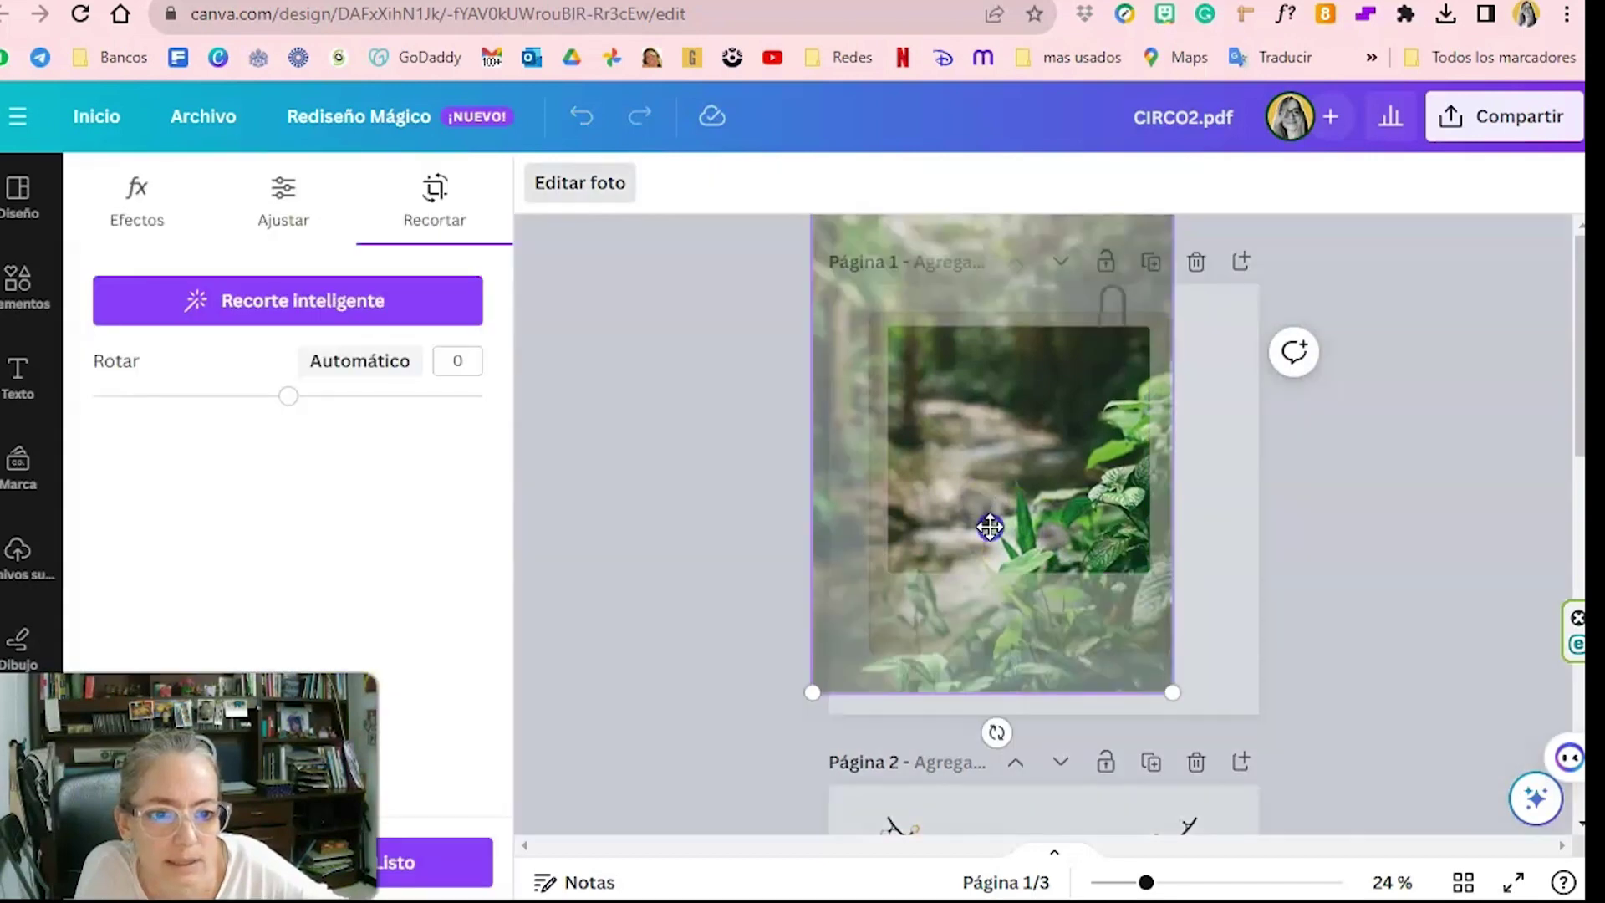
key(Delete)
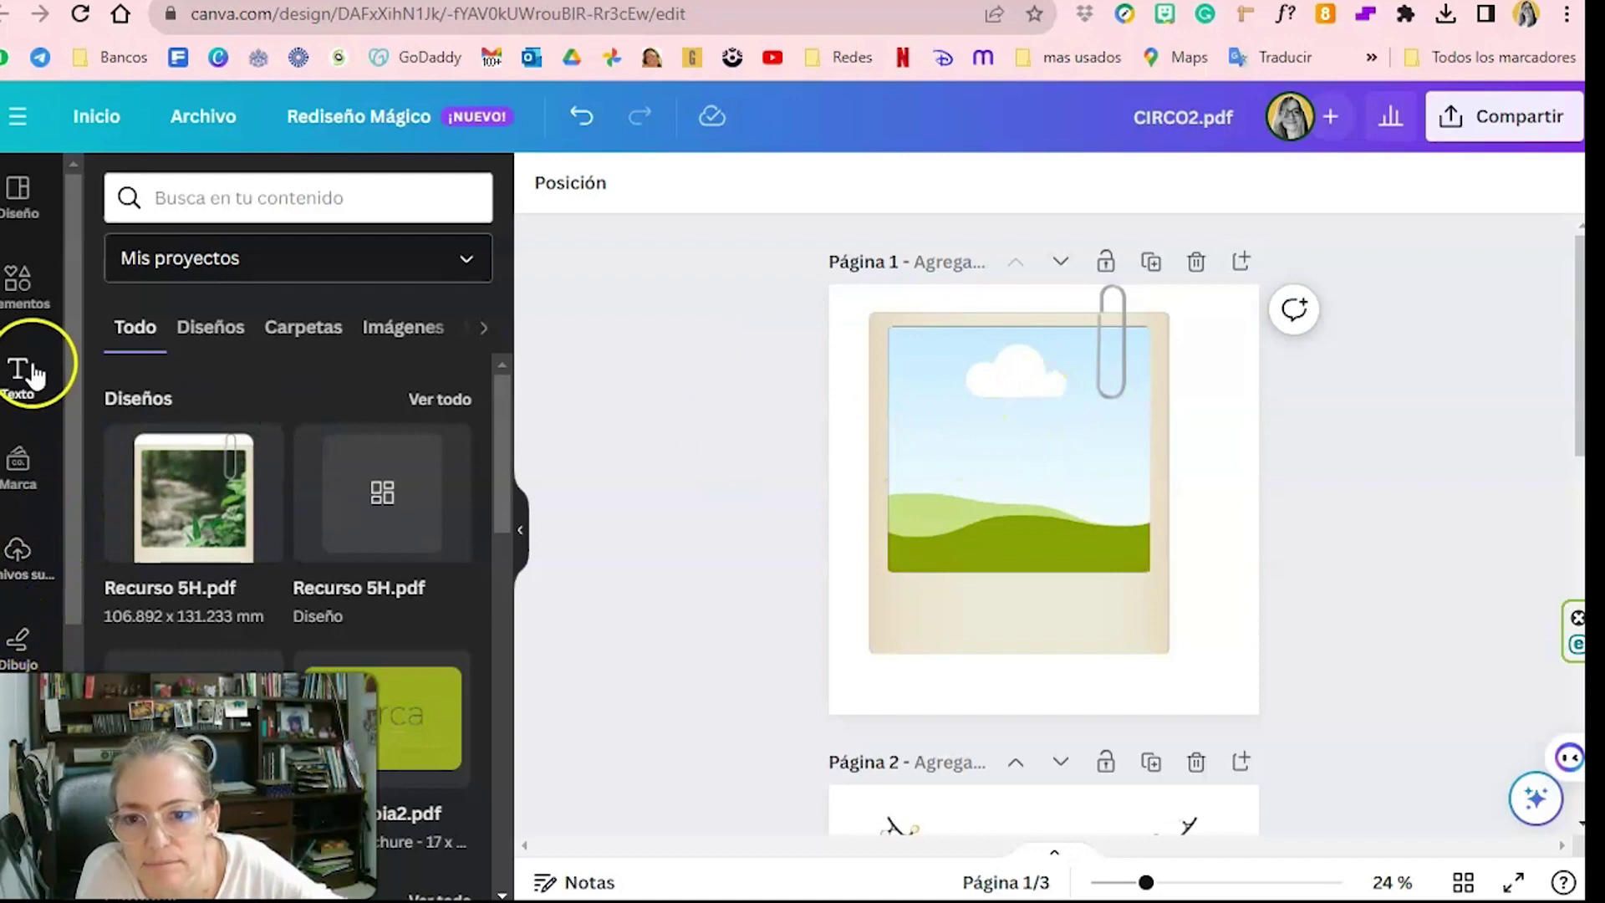
Drop the uploaded pink car photo into the empty polaroid frame.
click(17, 281)
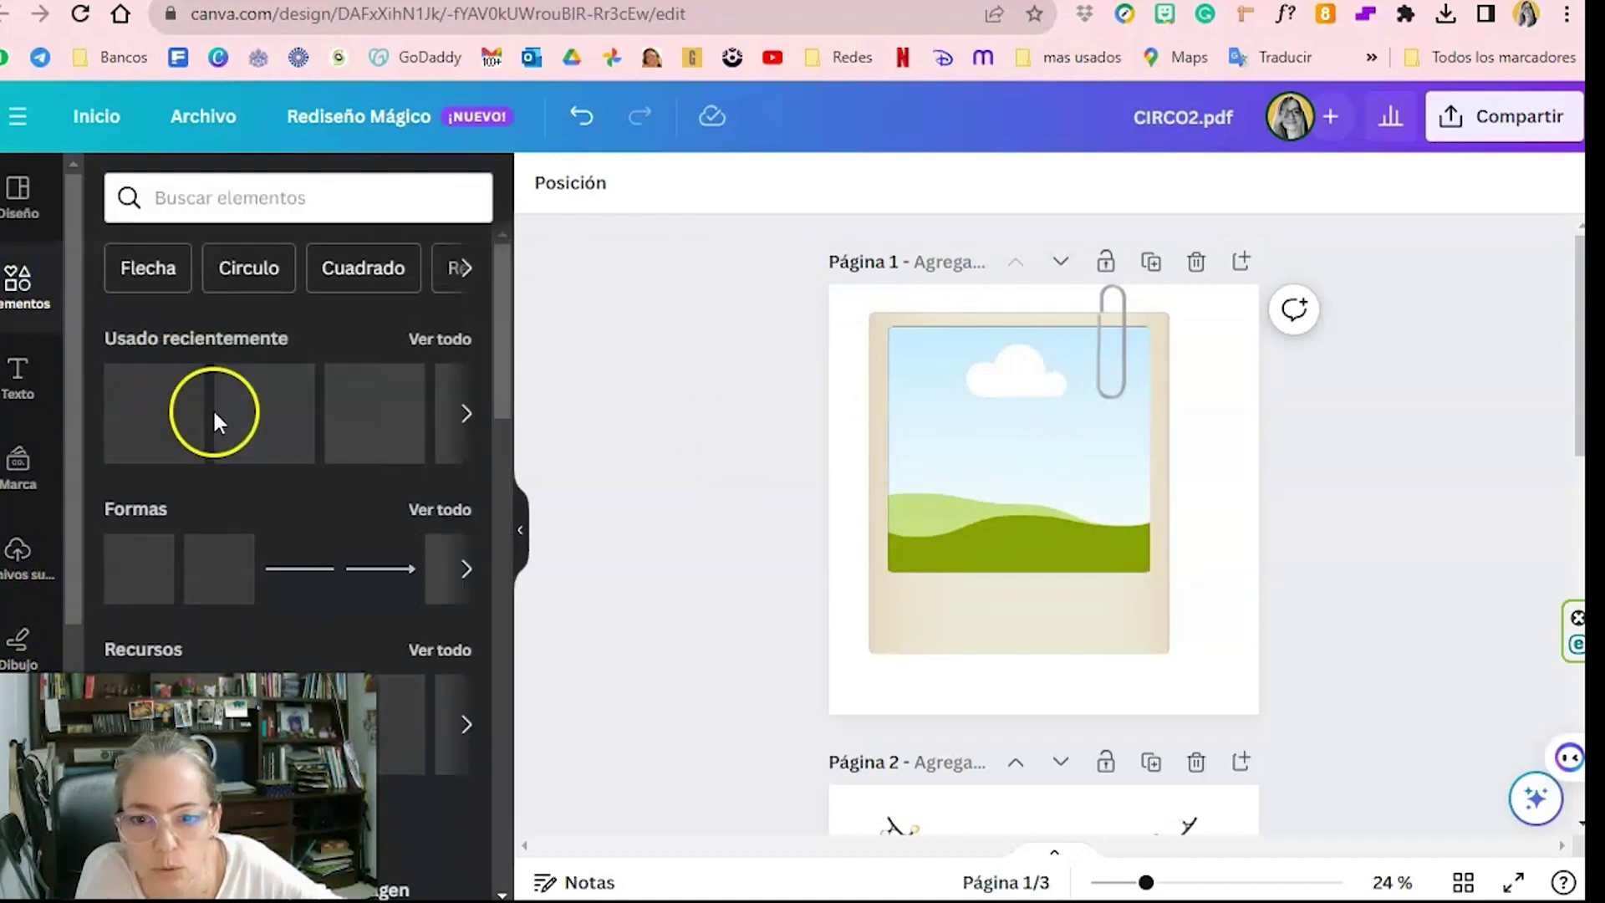
click(16, 556)
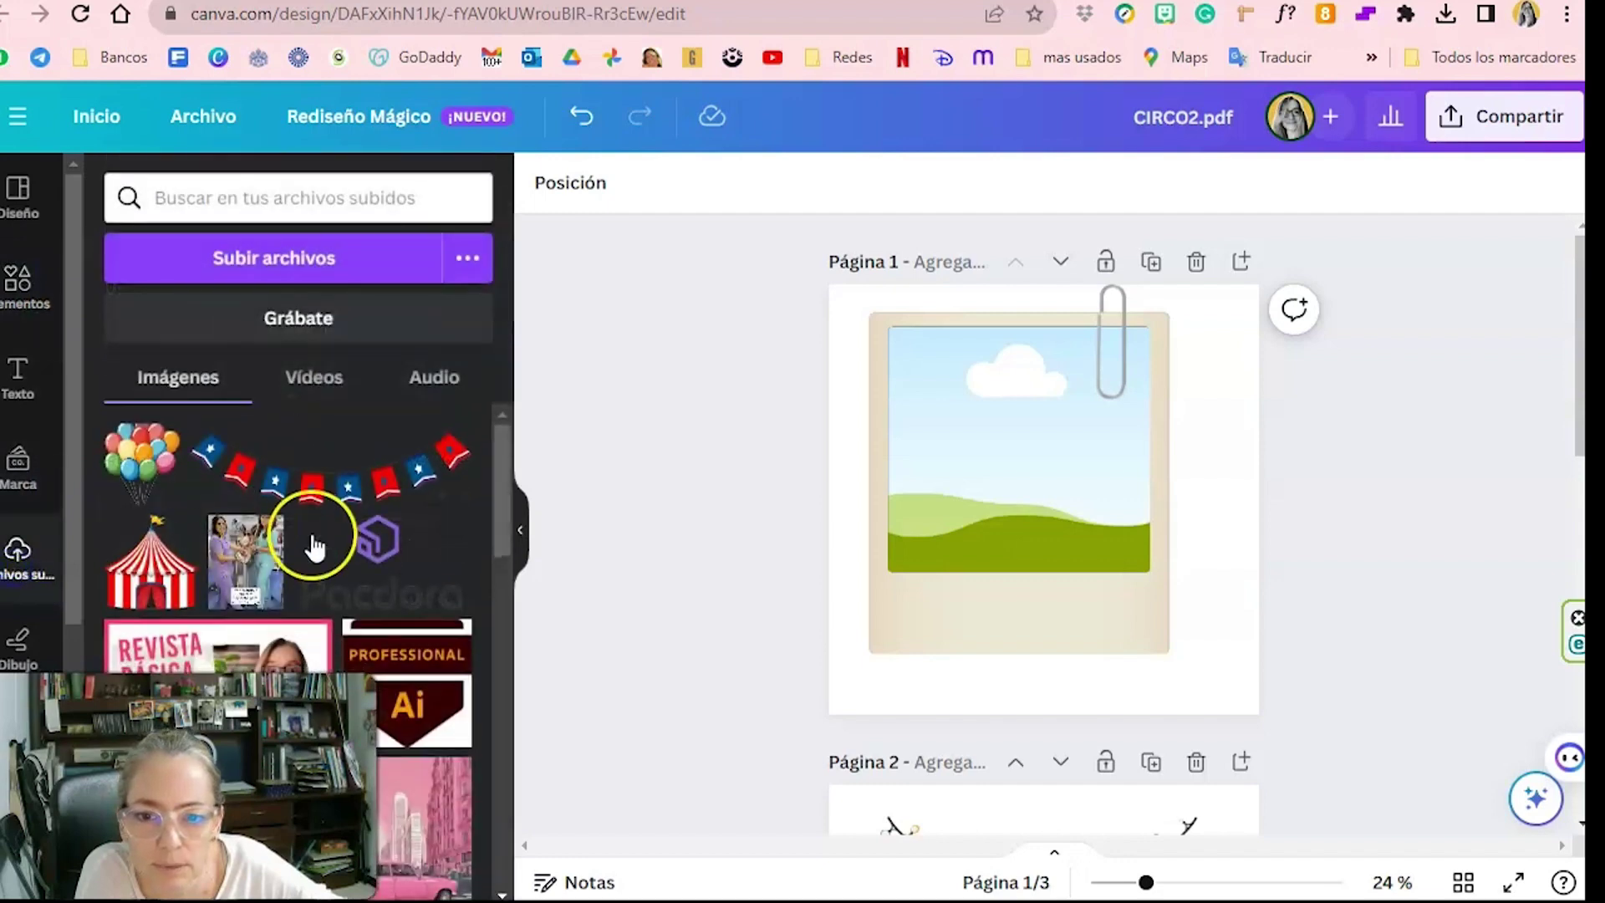
scroll(315, 543, down, 3)
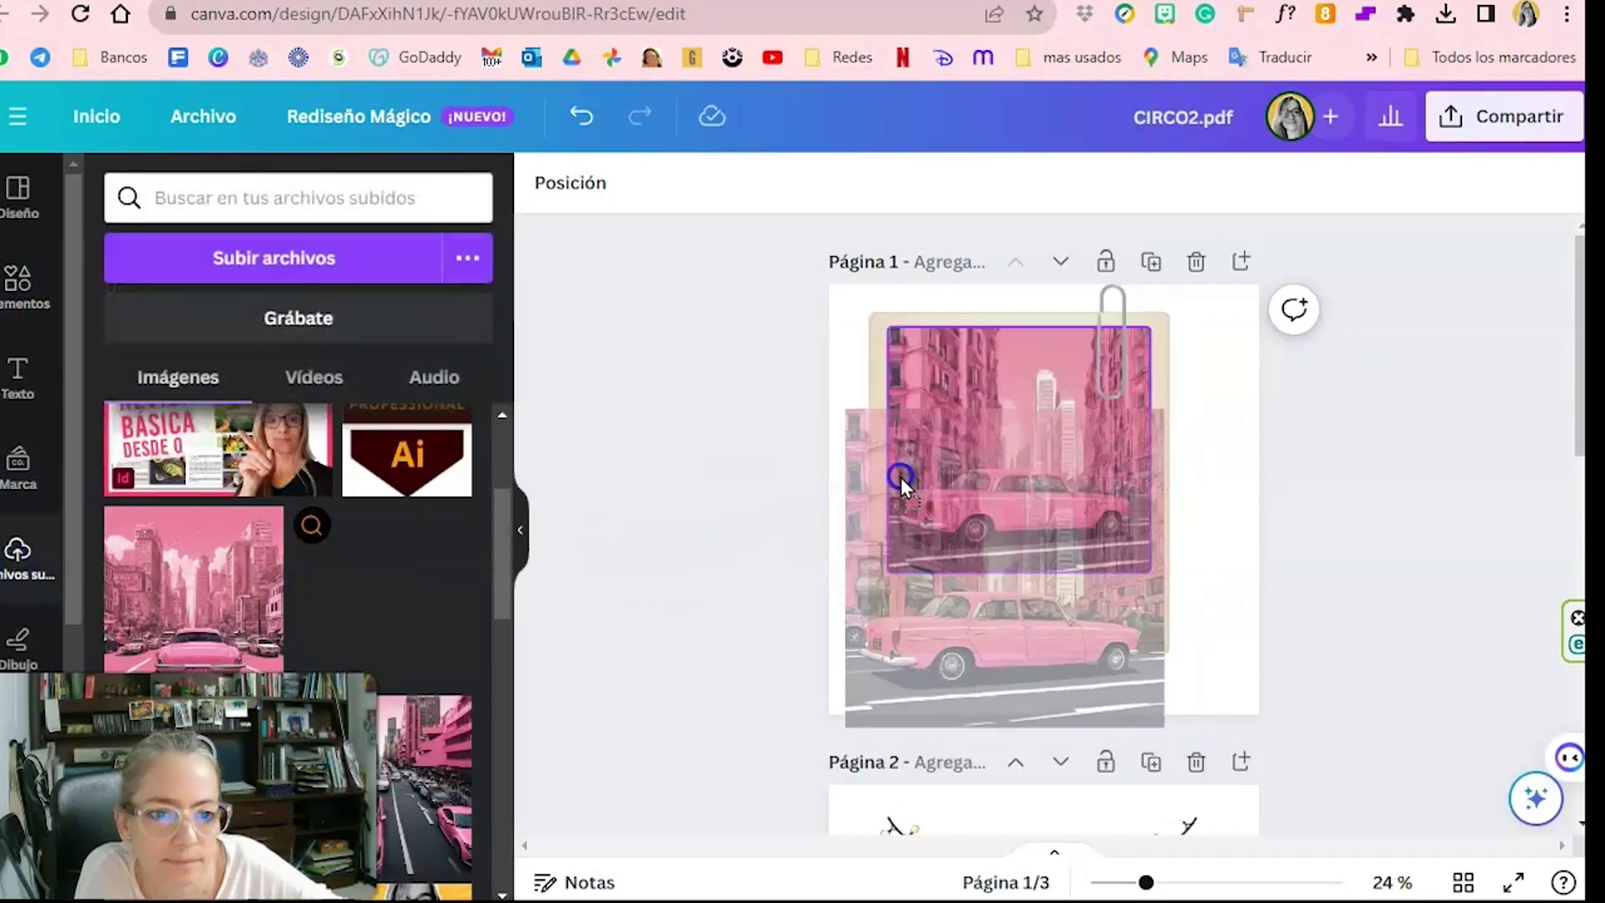
drag(349, 588, 901, 478)
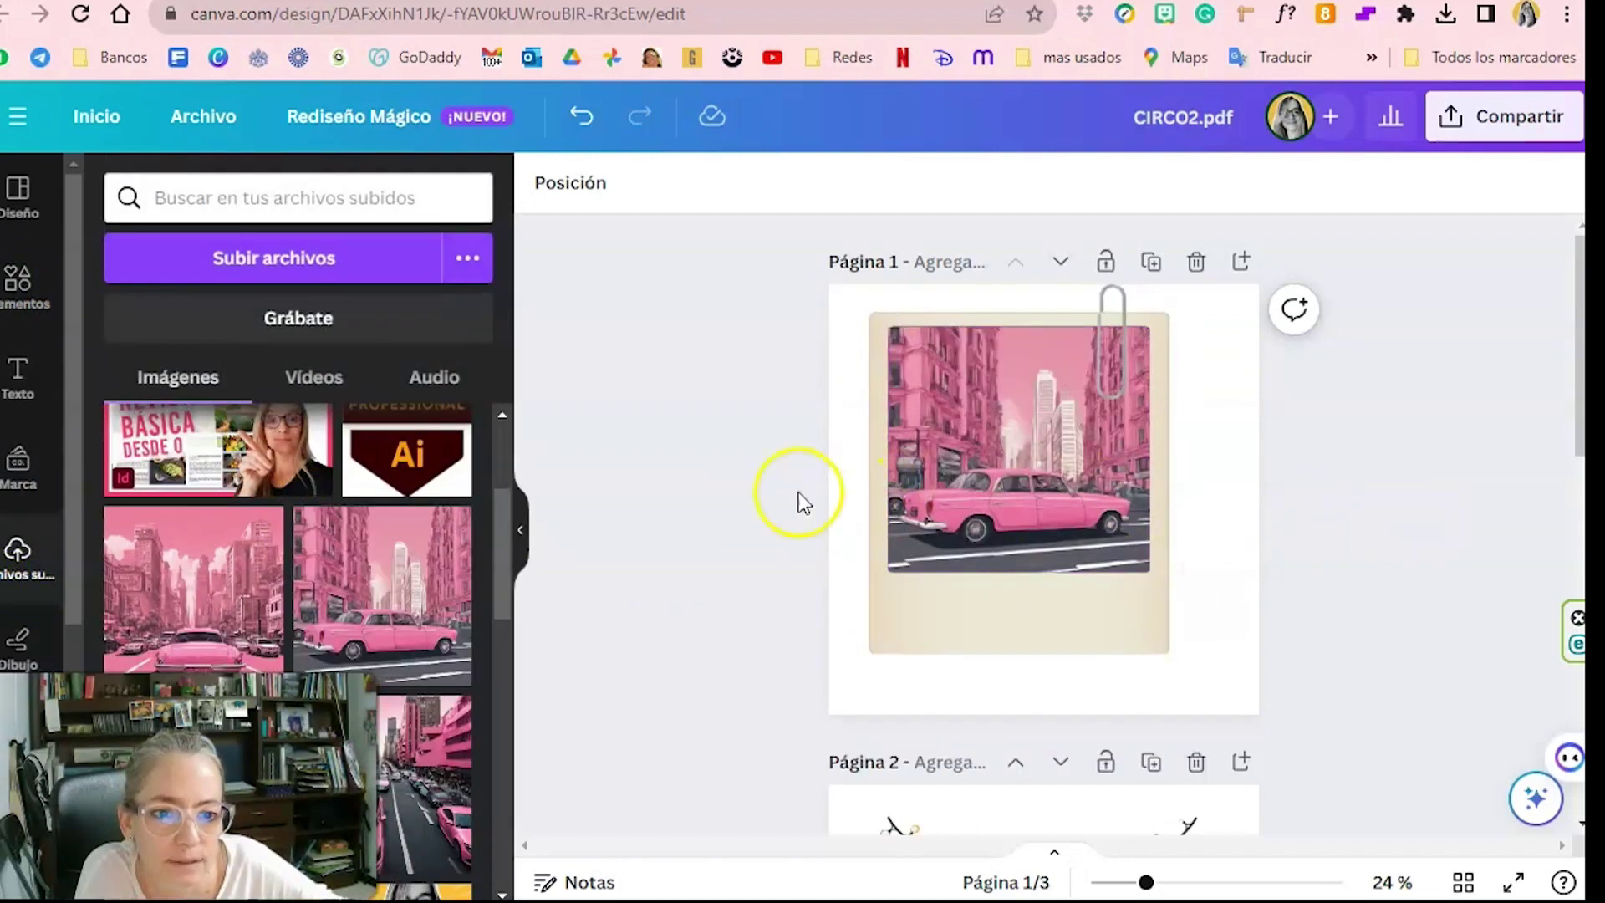
Nudge the polaroid right and down, tilt it about 12 degrees and shift it right.
drag(799, 497, 945, 594)
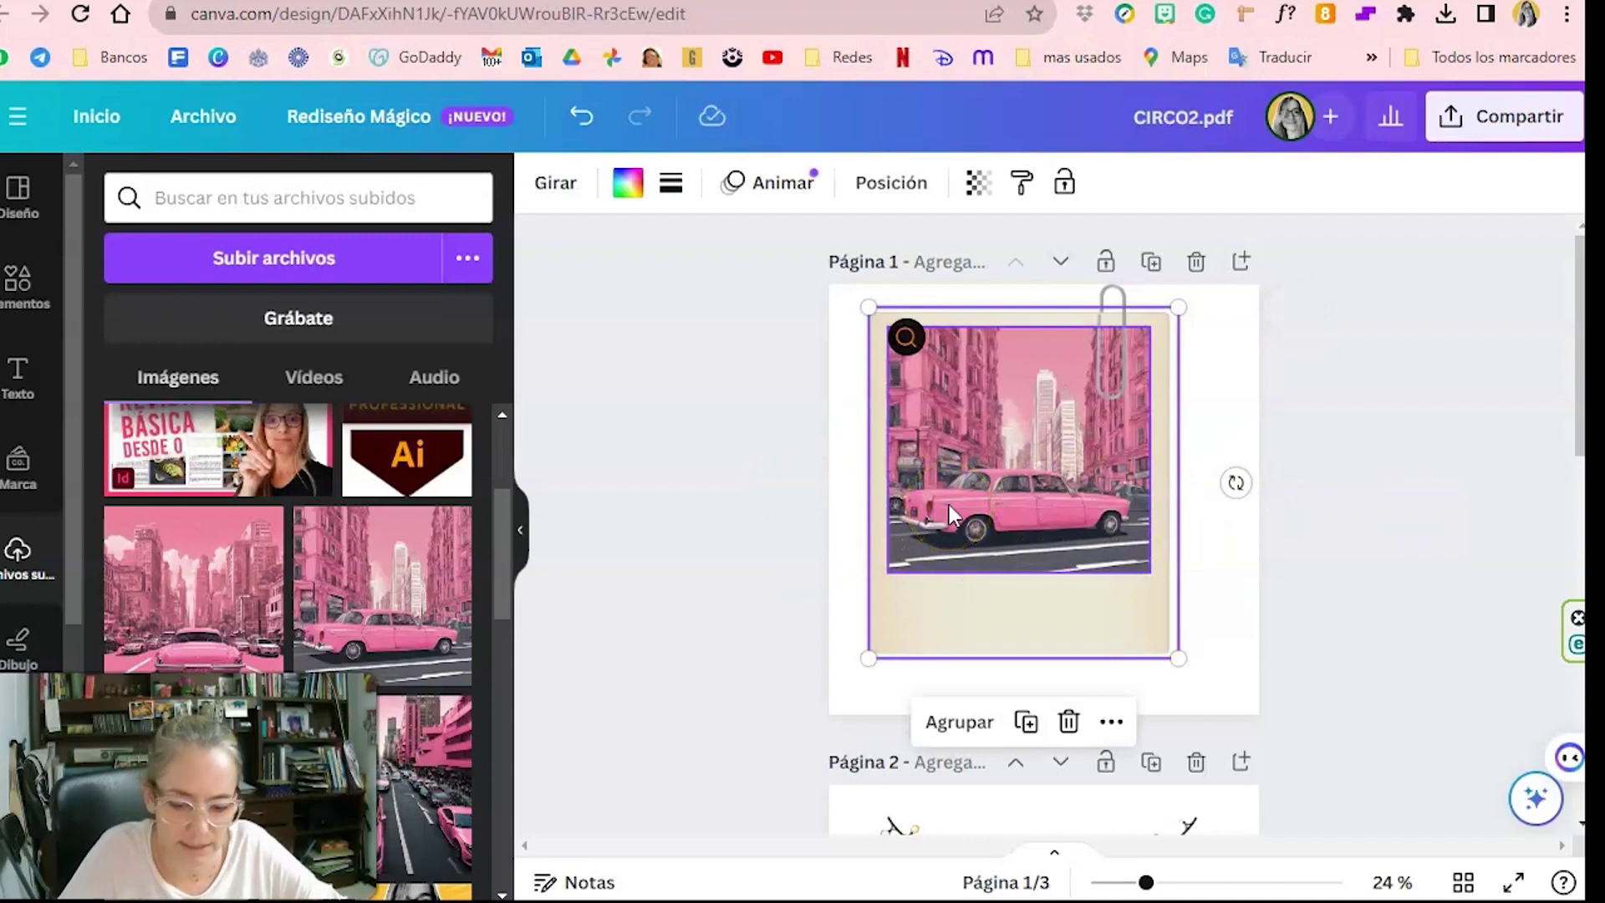
key(shift+Down)
key(shift+Right)
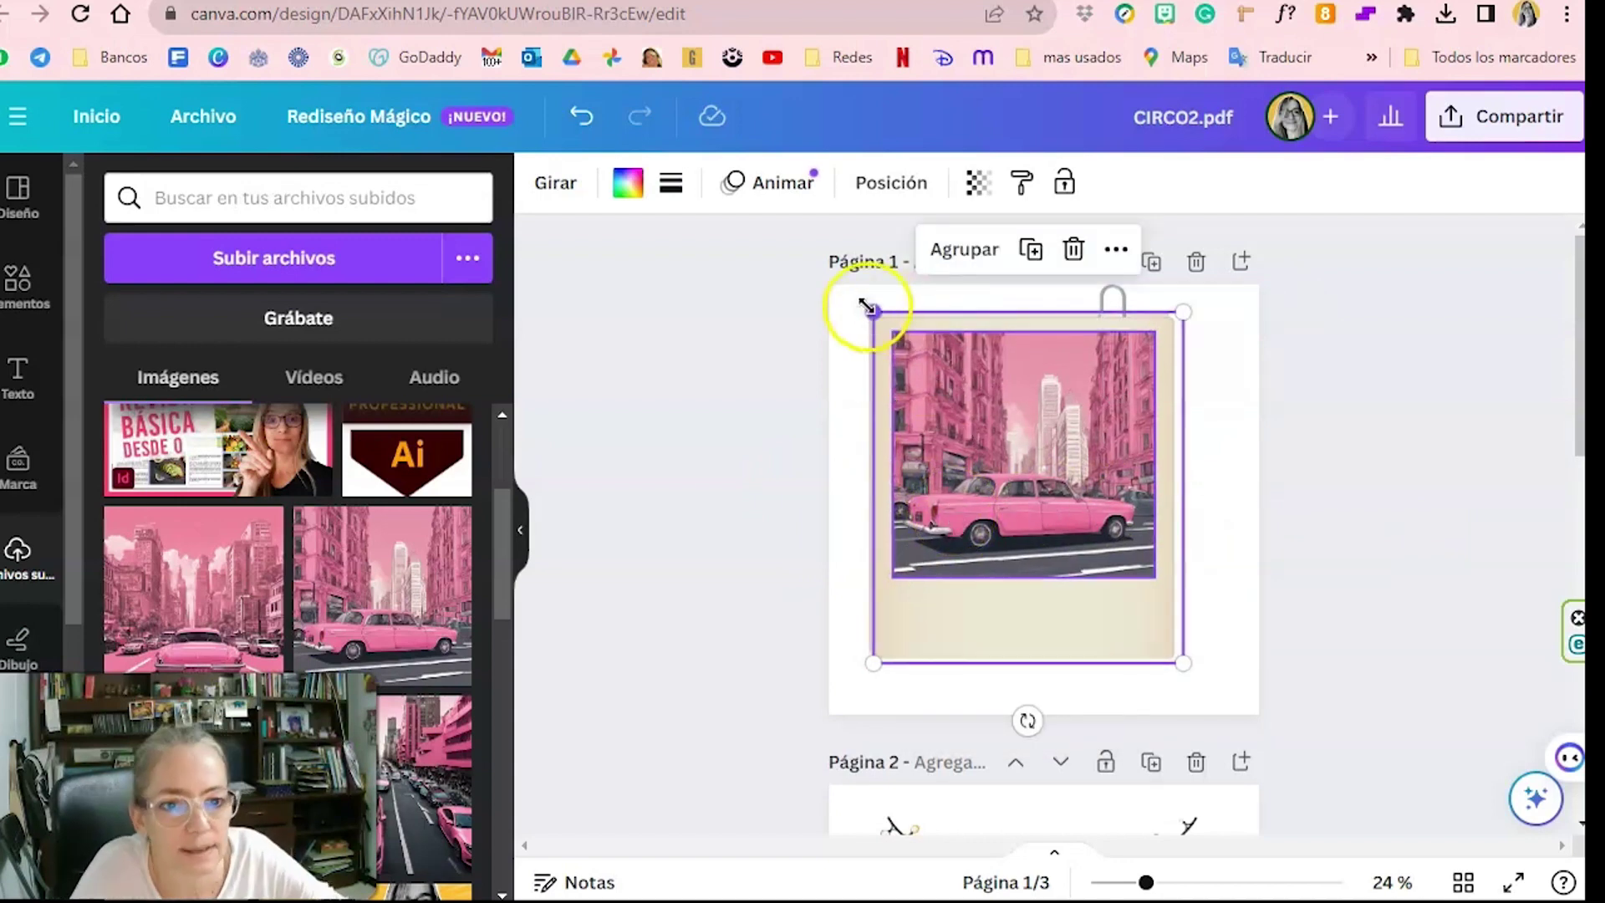
drag(1028, 720, 976, 734)
drag(985, 519, 1052, 516)
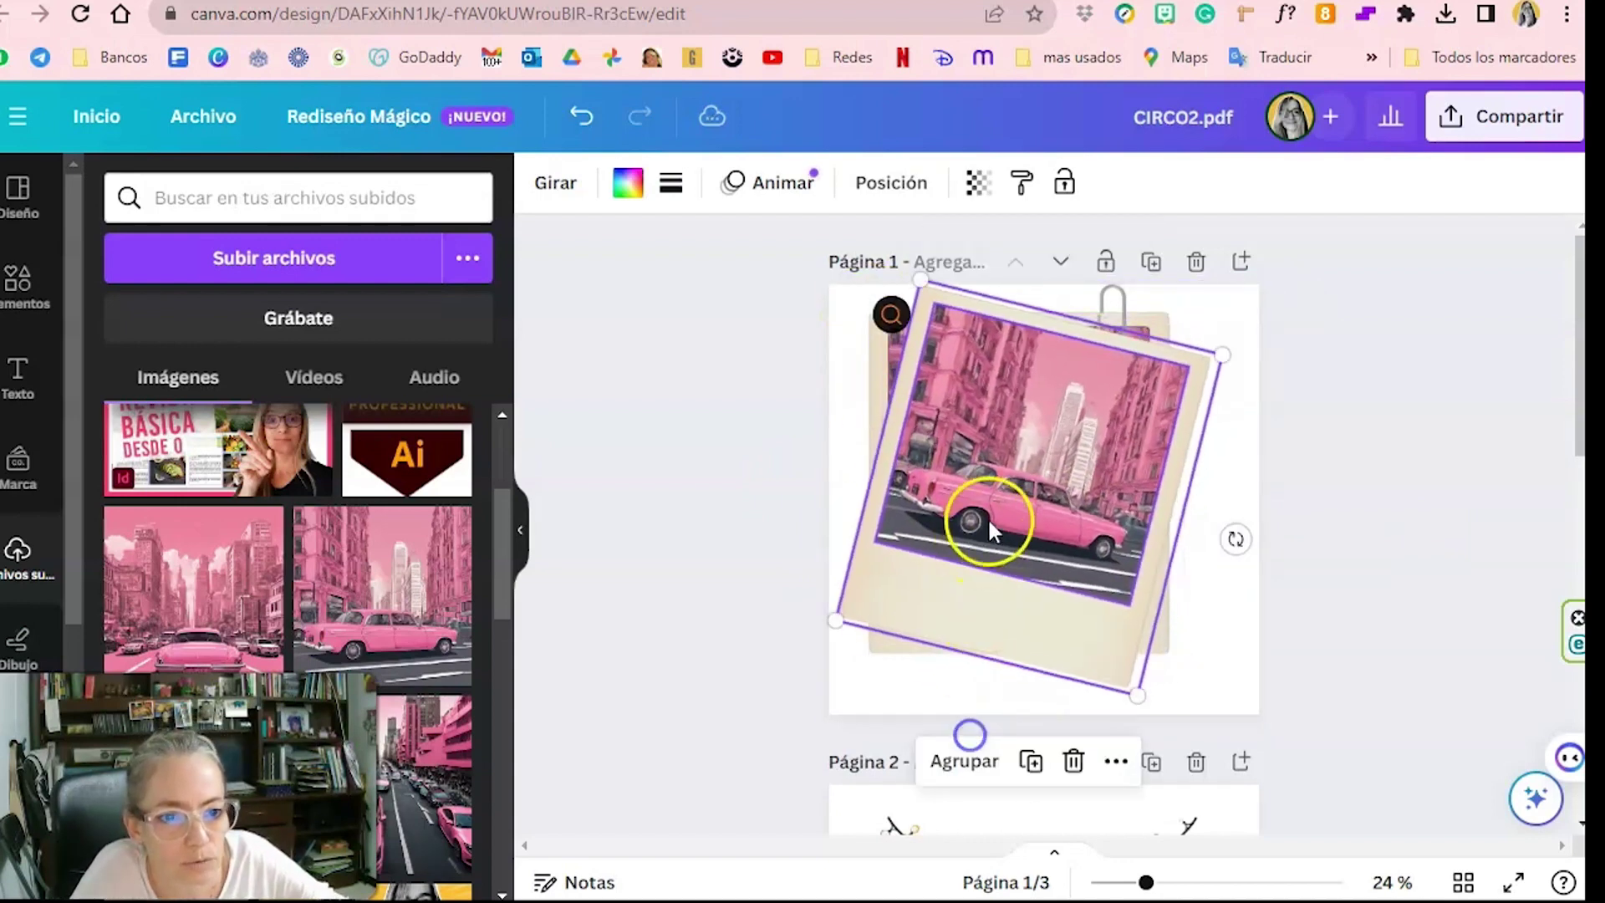
Shrink both polaroids together, straighten the front one and move it further right.
drag(771, 442, 973, 572)
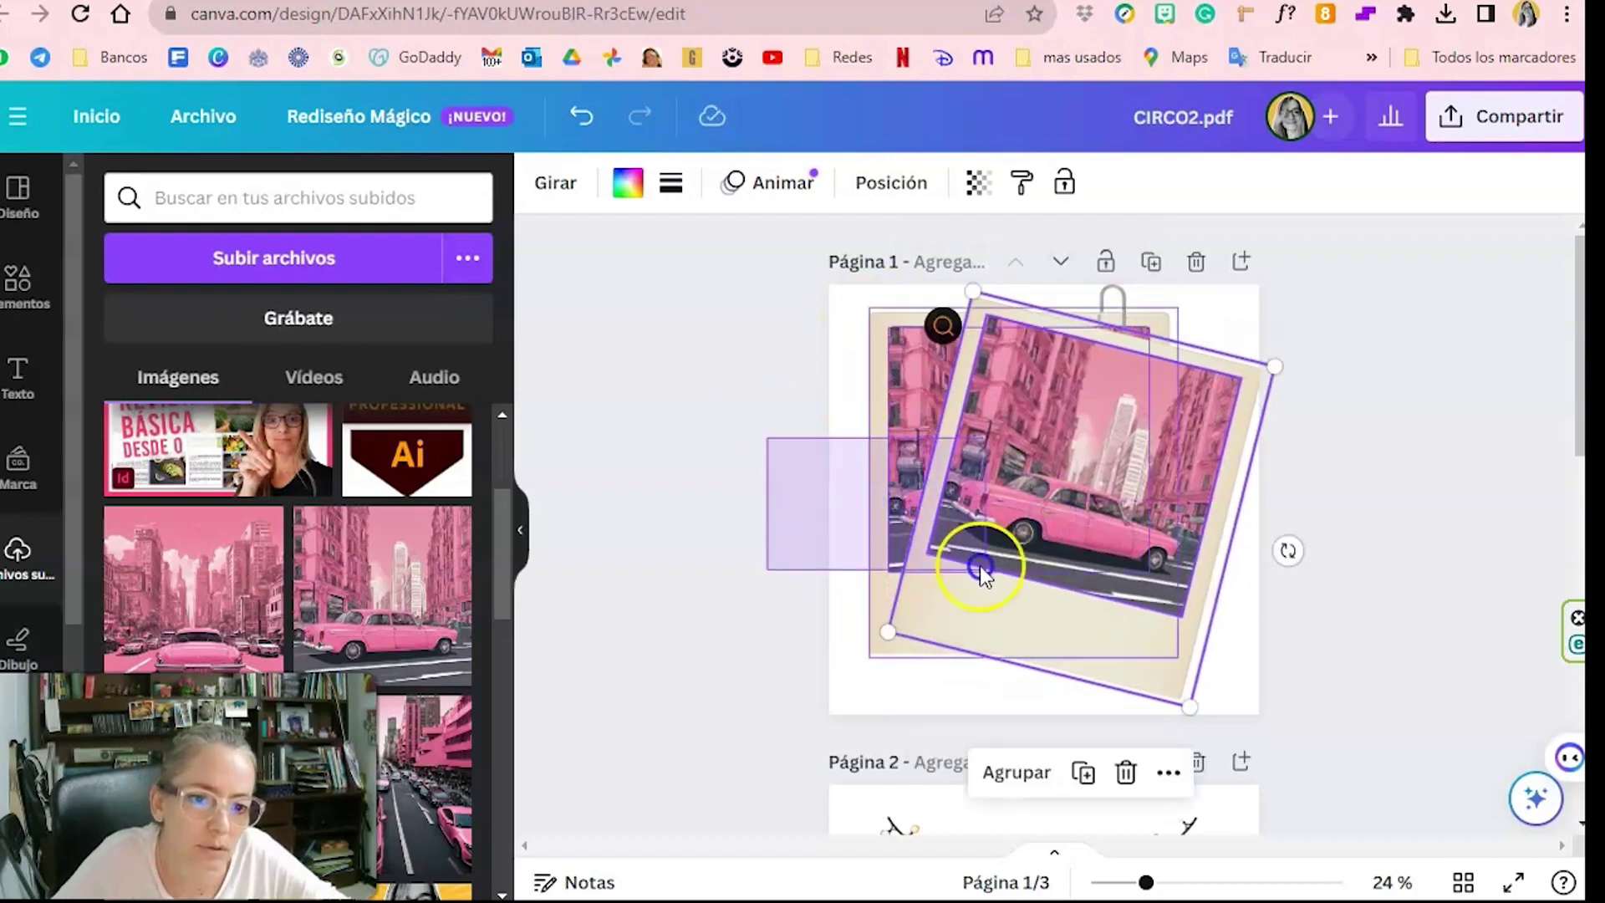
drag(1276, 290, 1219, 343)
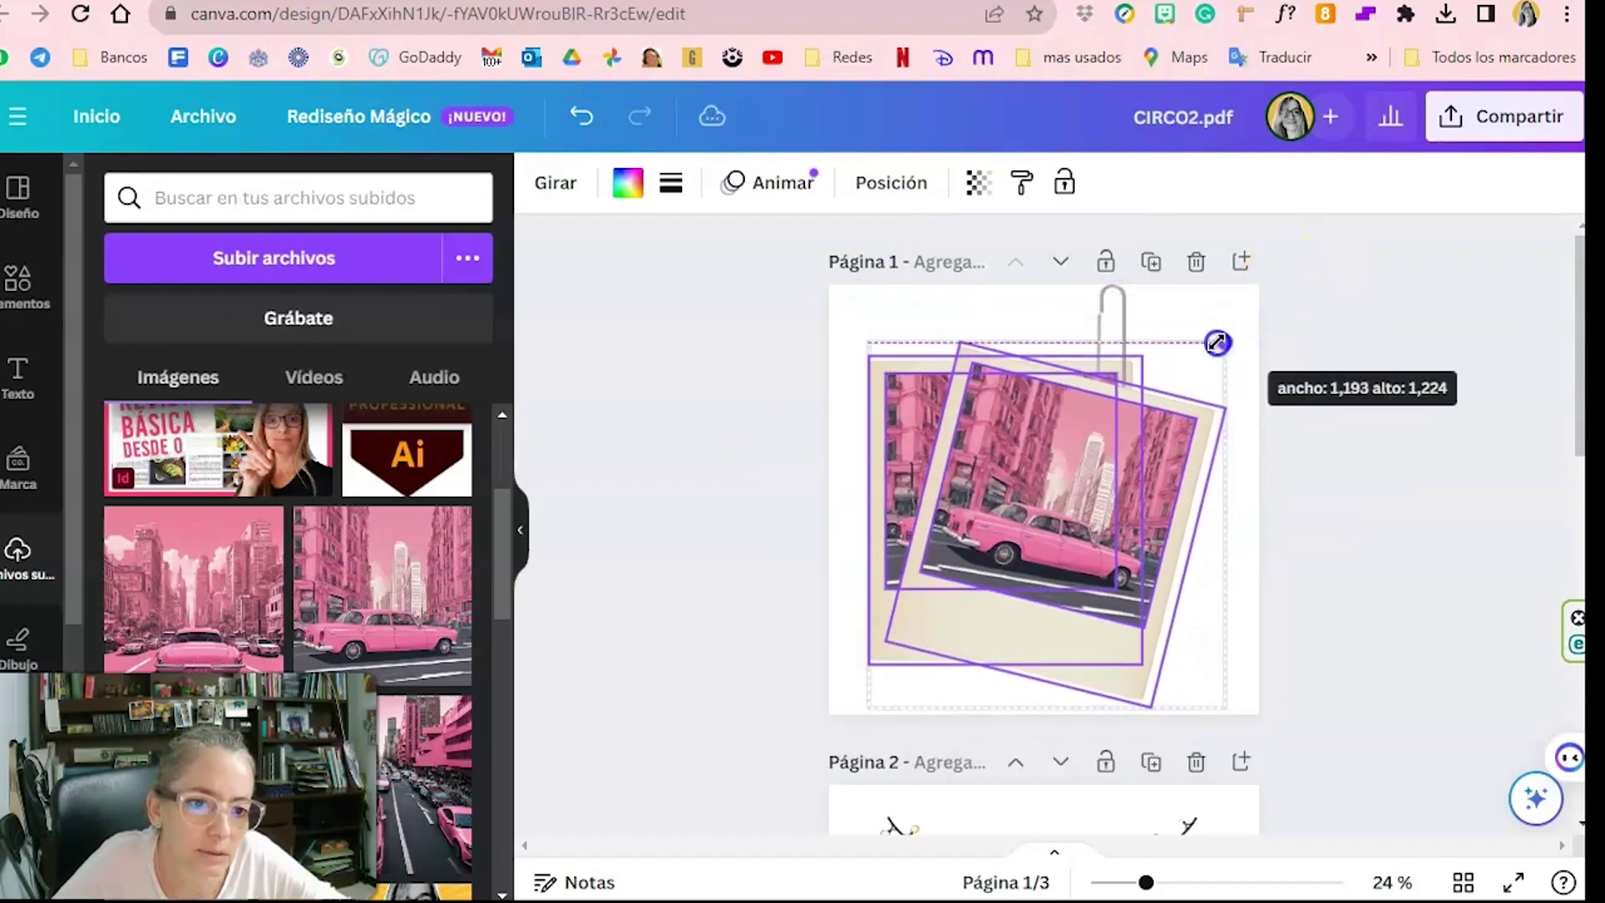
drag(991, 717, 1112, 736)
drag(1167, 473, 1171, 502)
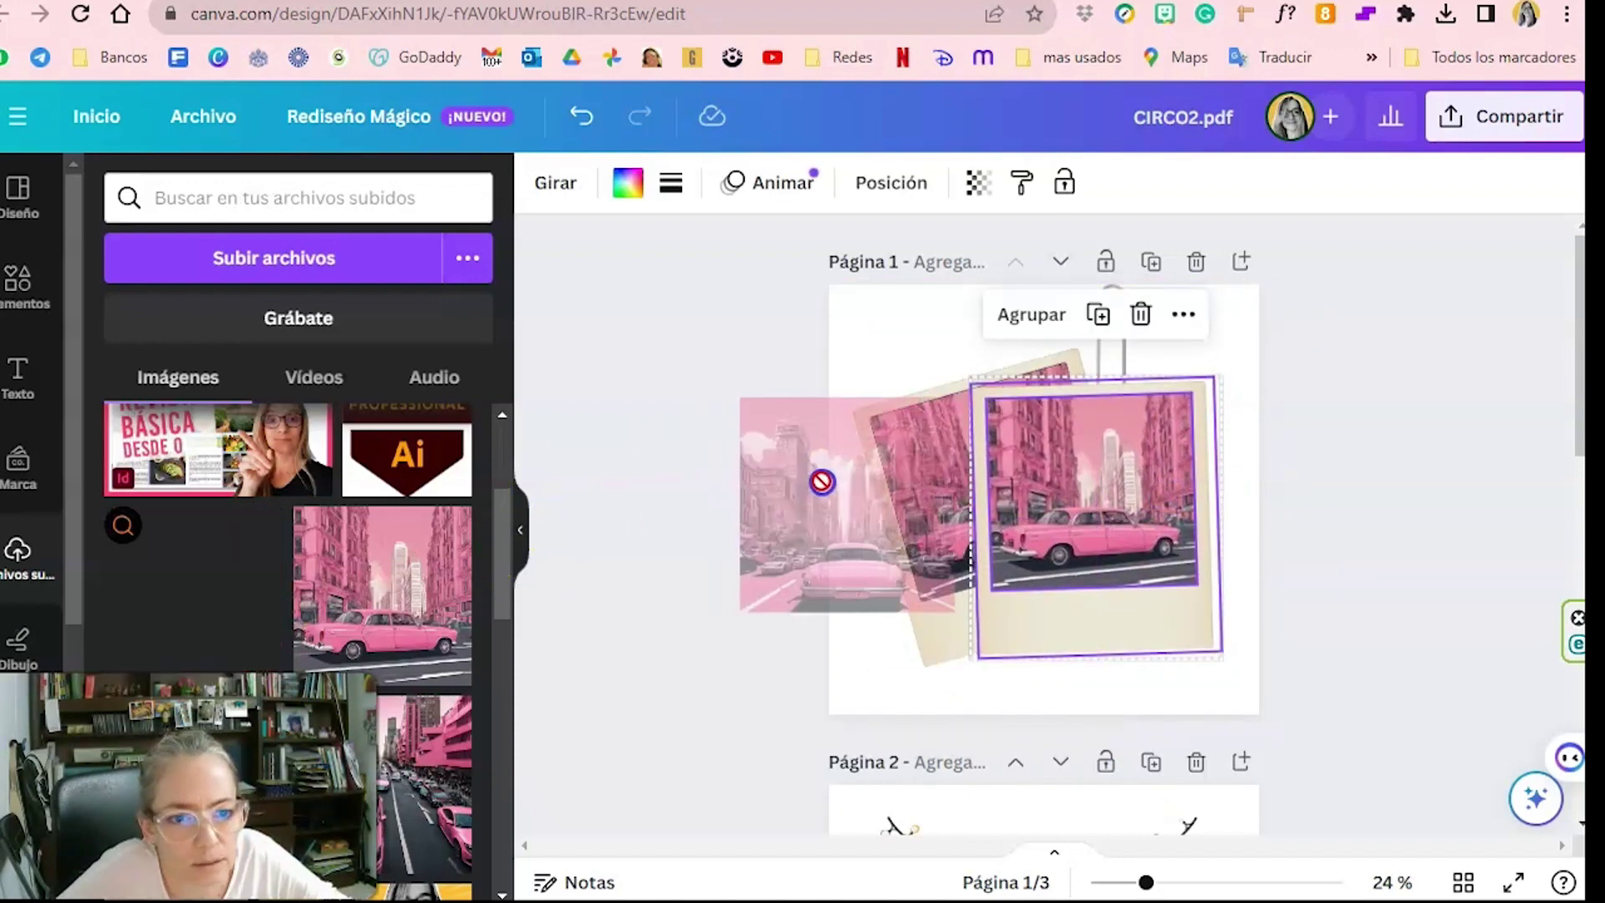
Fill the back polaroid with the pink-city photo and select the paperclip.
drag(185, 601, 915, 465)
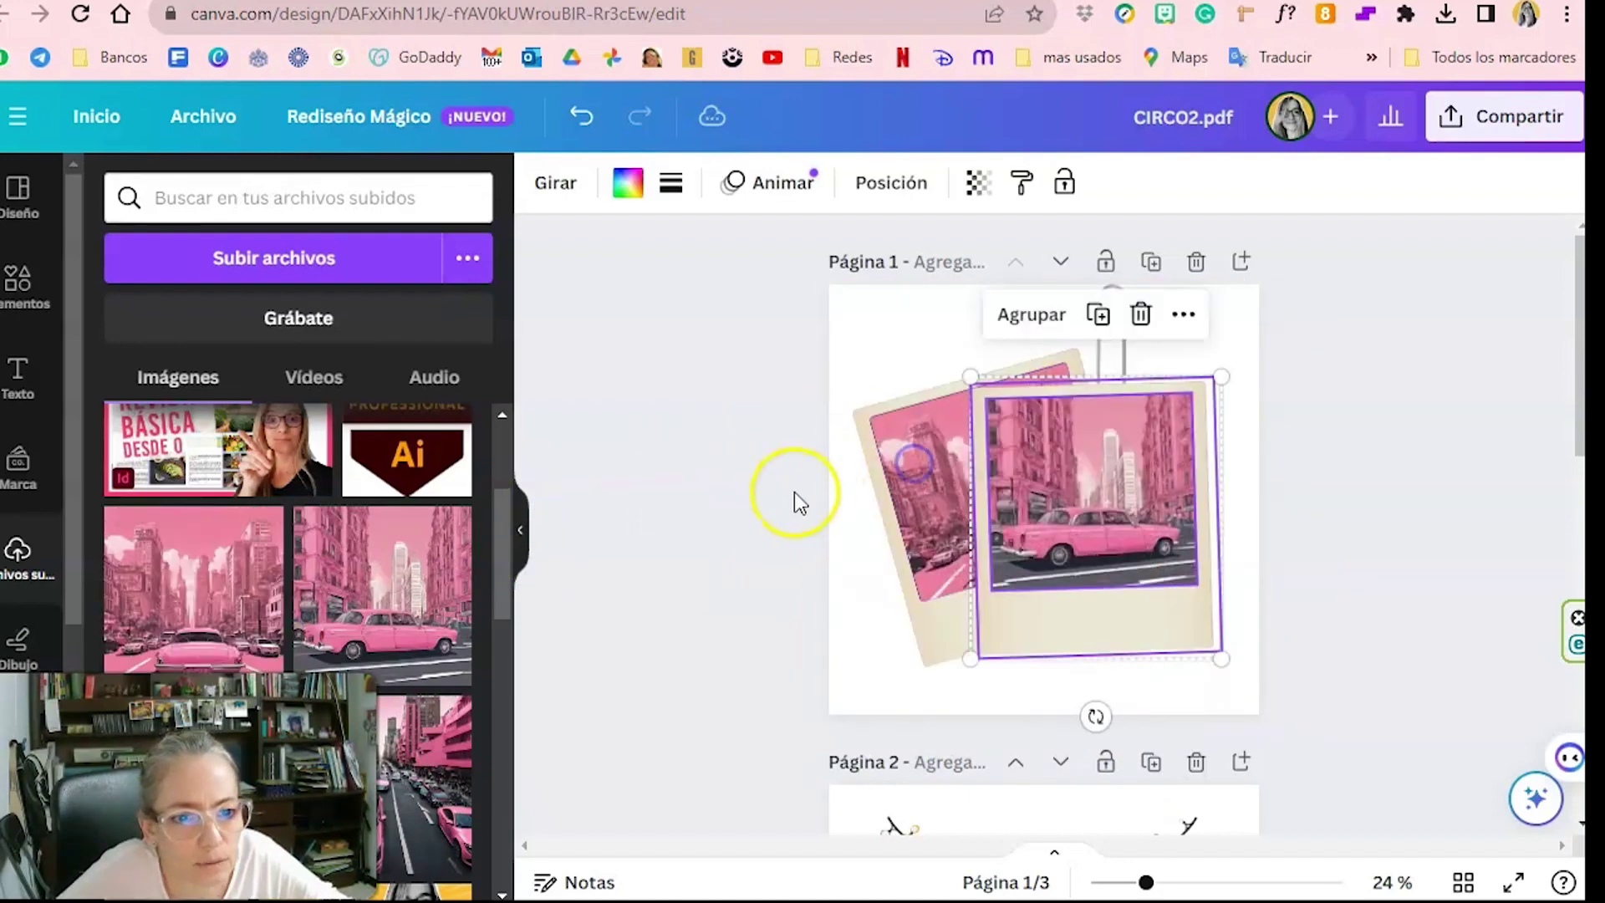
click(704, 514)
click(1124, 339)
Place the paperclip on the front photo's top edge and move its layer to the top.
drag(1124, 339, 1079, 383)
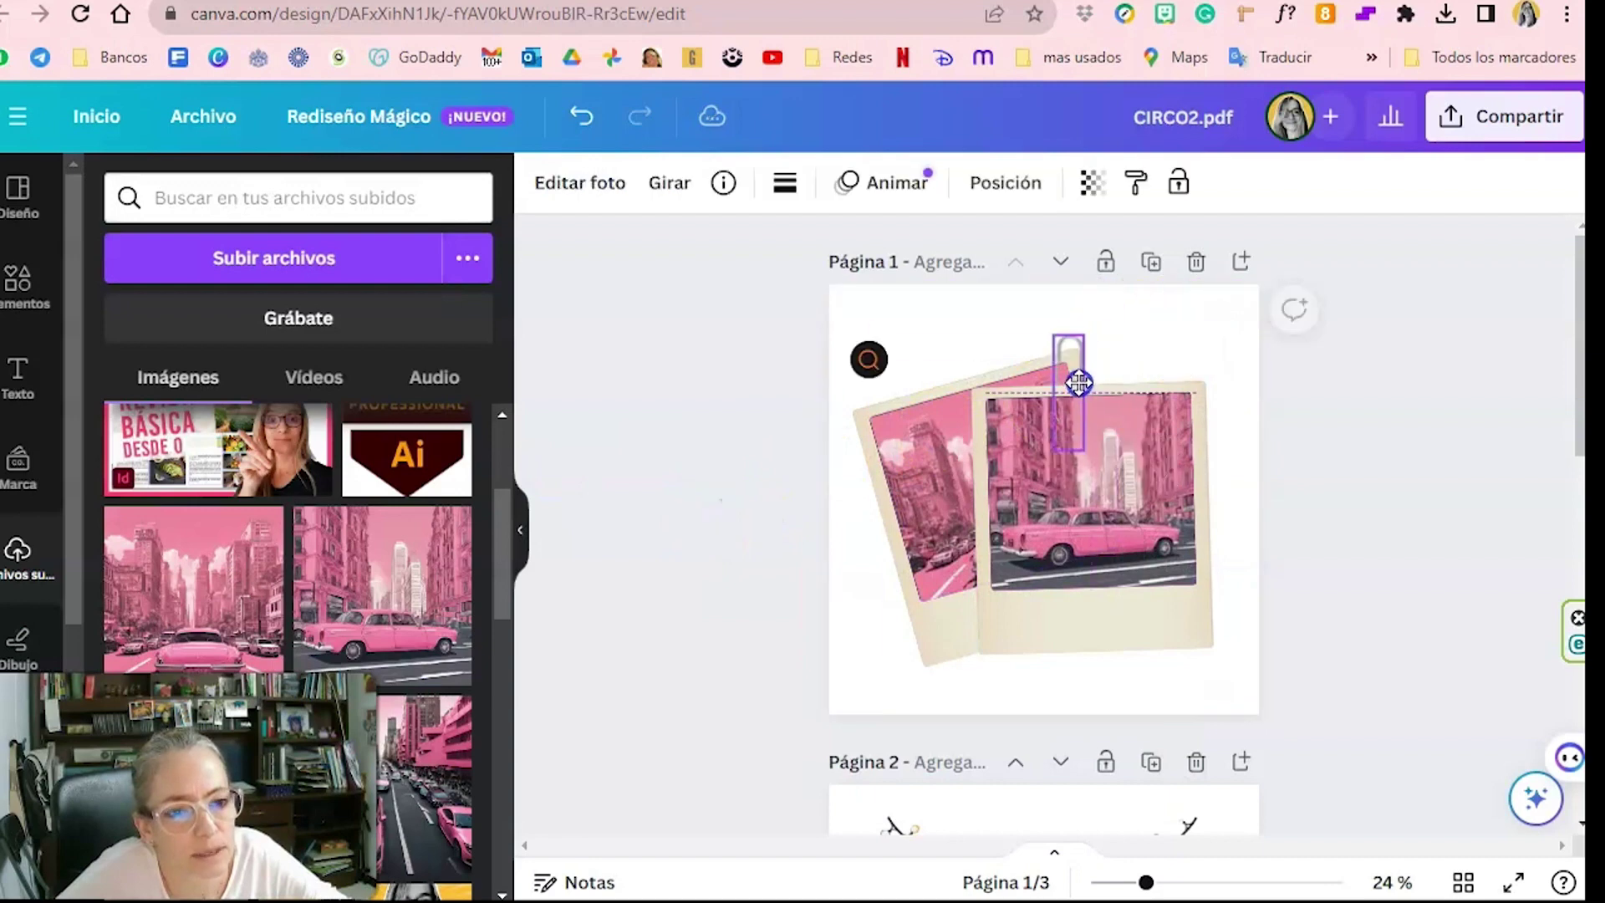
right_click(1074, 374)
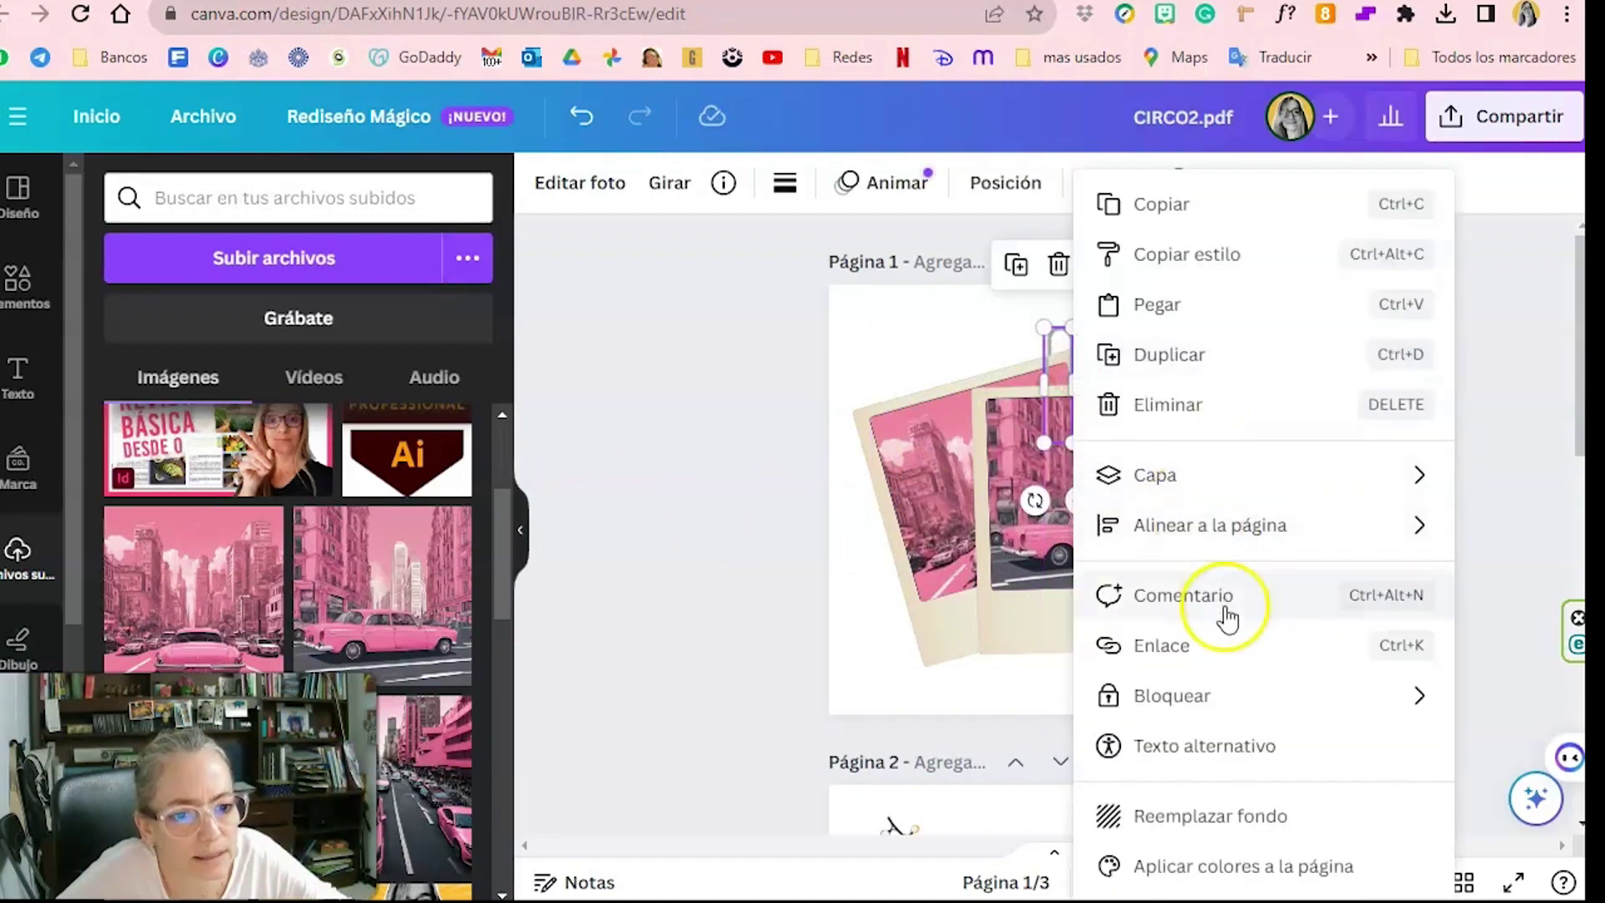
mouse_move(1156, 474)
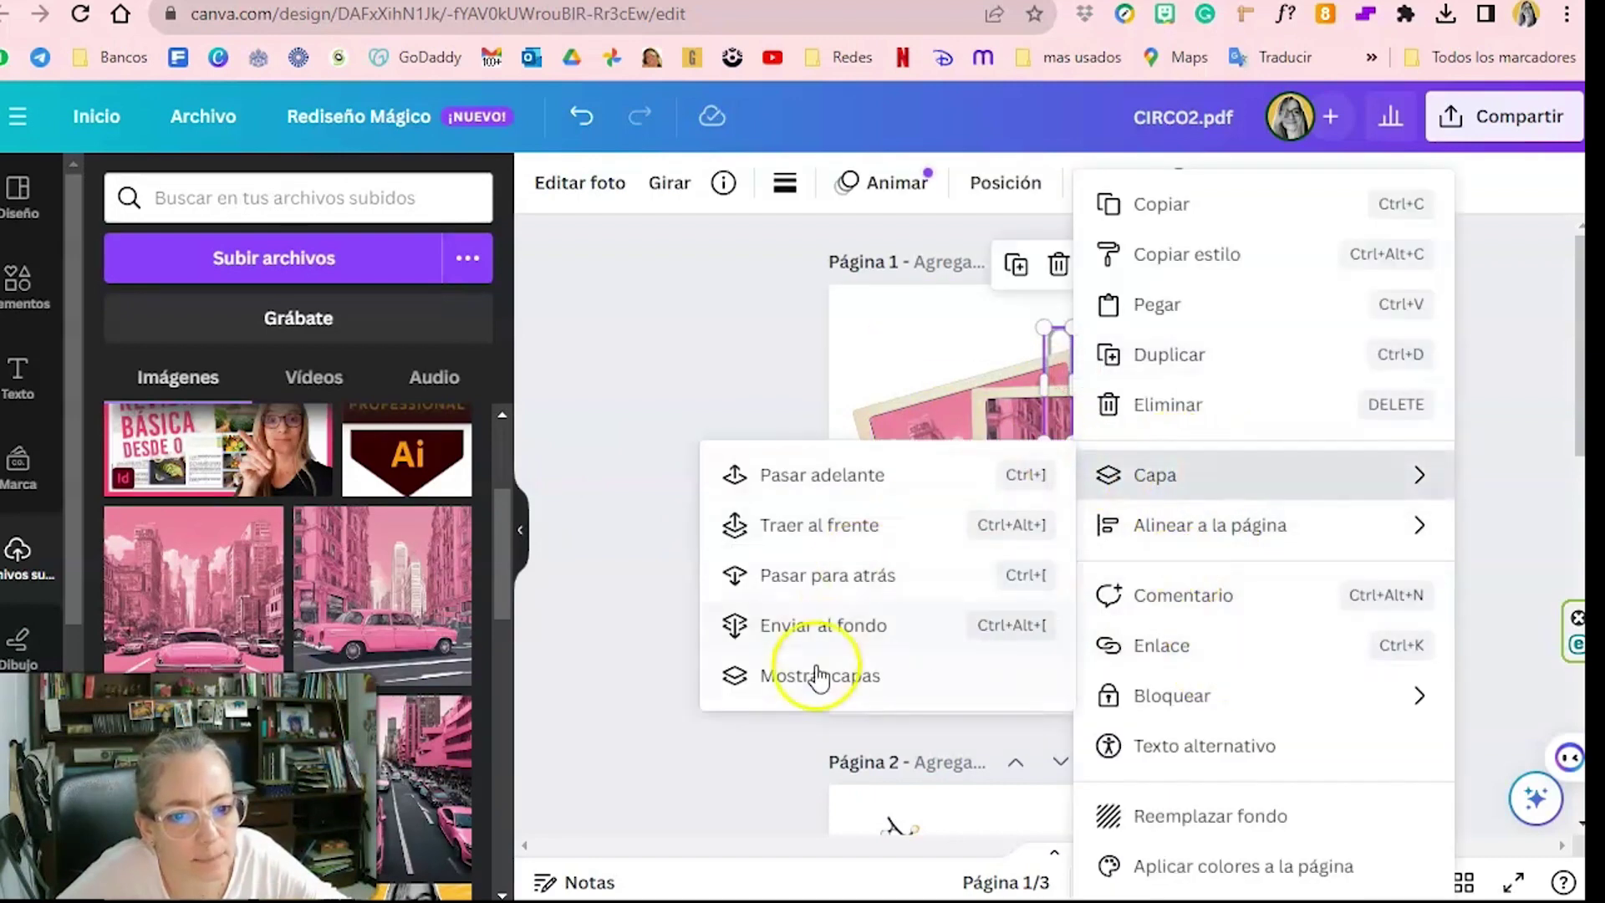
click(817, 673)
click(363, 502)
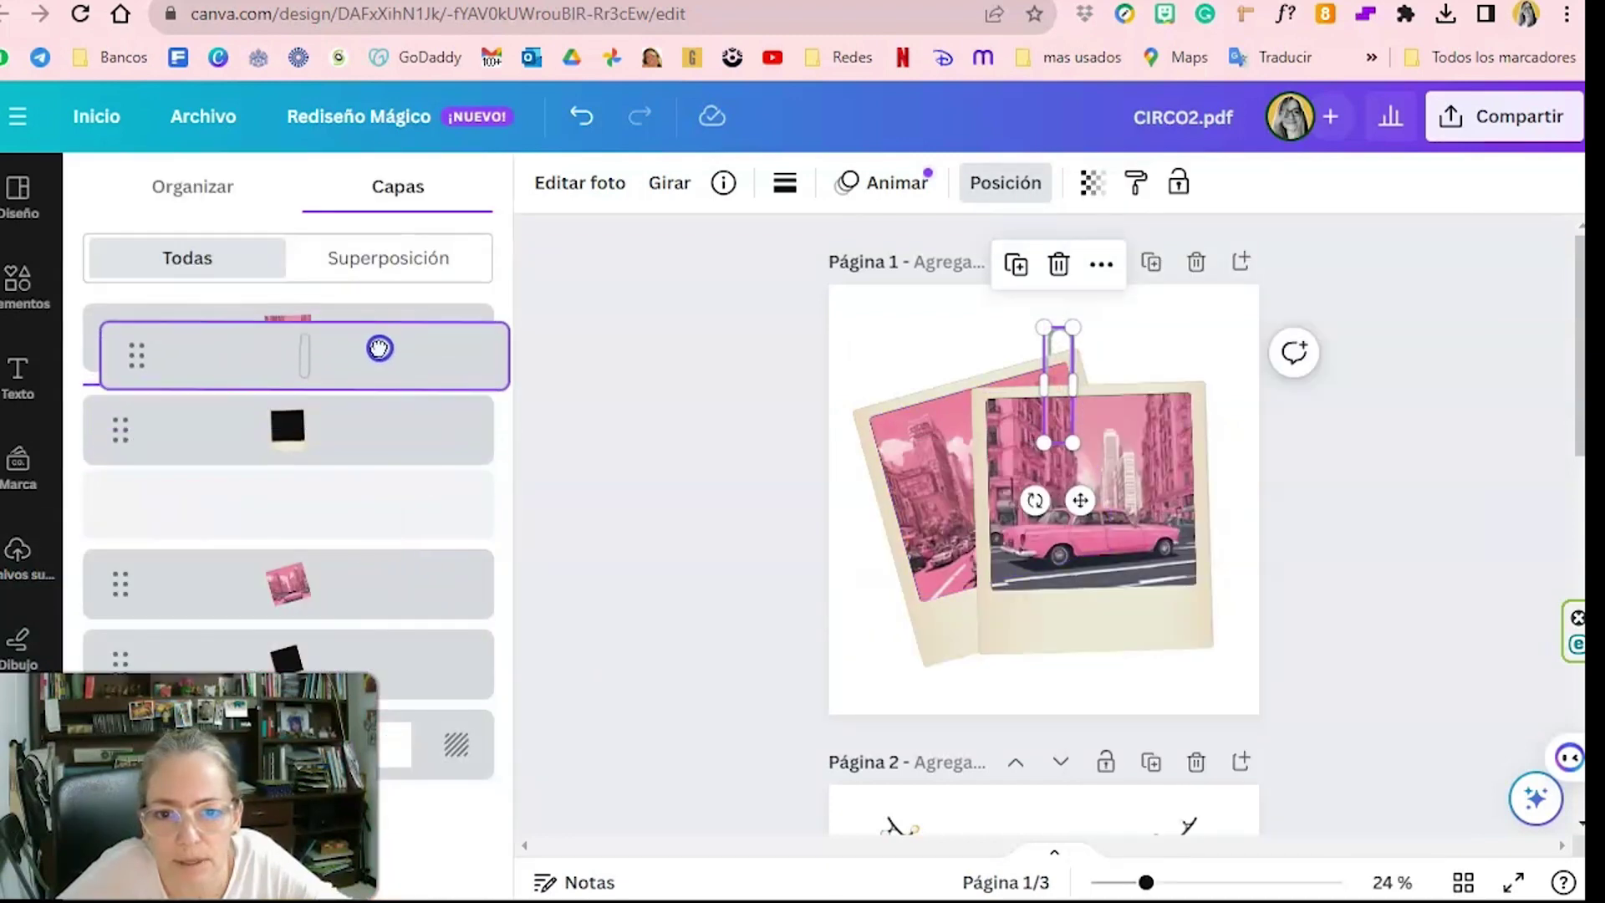
drag(363, 502, 380, 311)
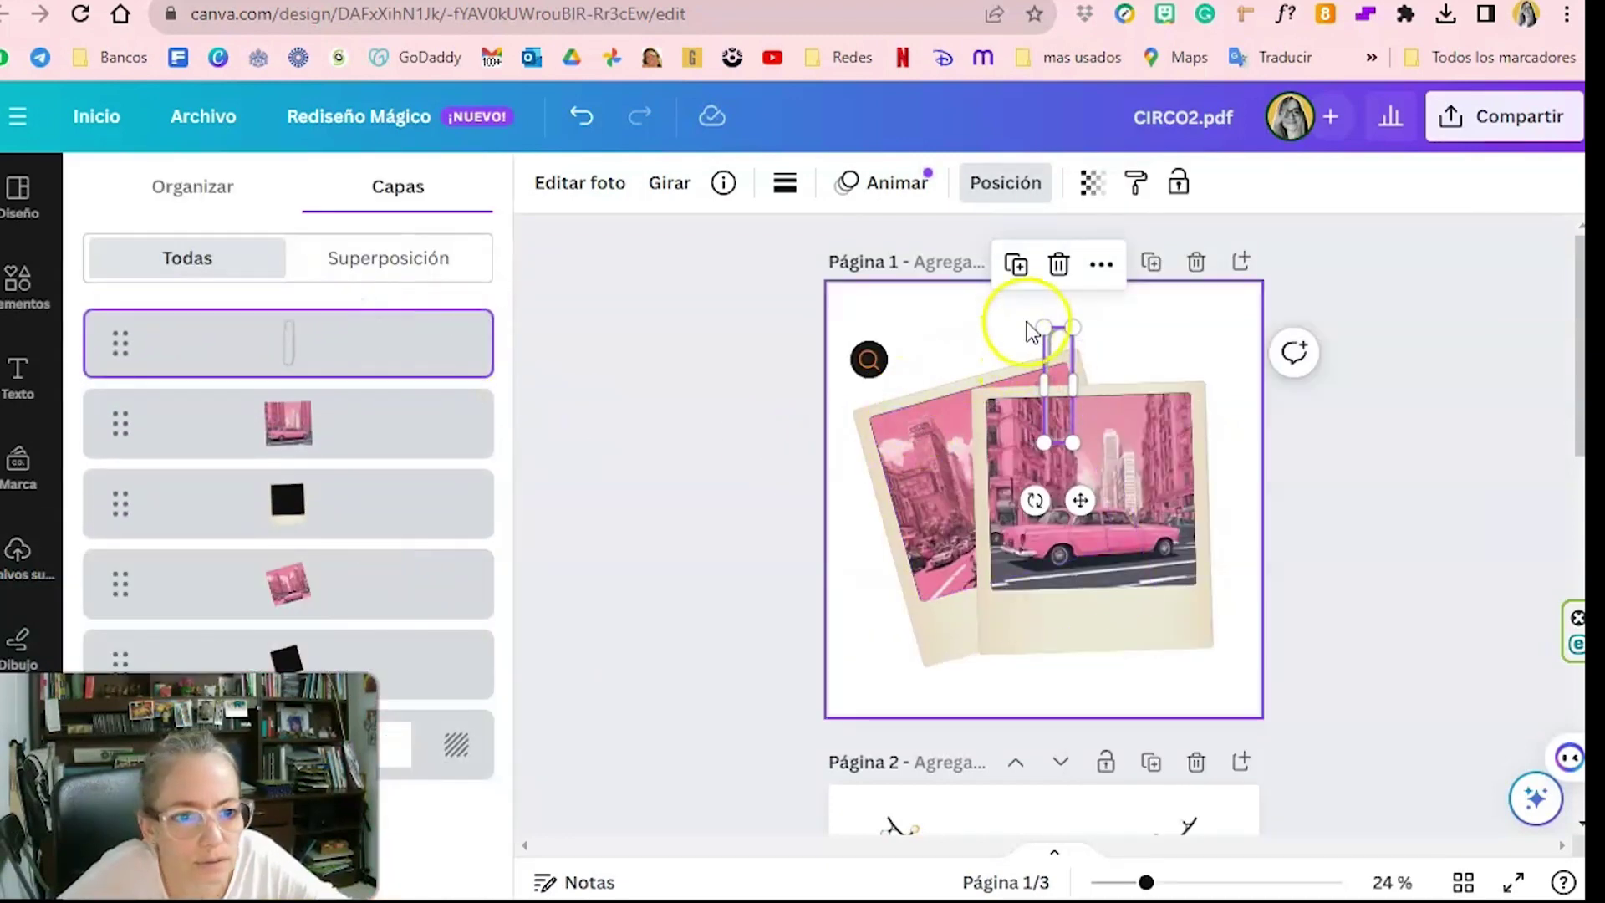
Tilt the paperclip slightly, then deselect it and select page 1.
drag(1035, 500, 1074, 507)
click(1388, 459)
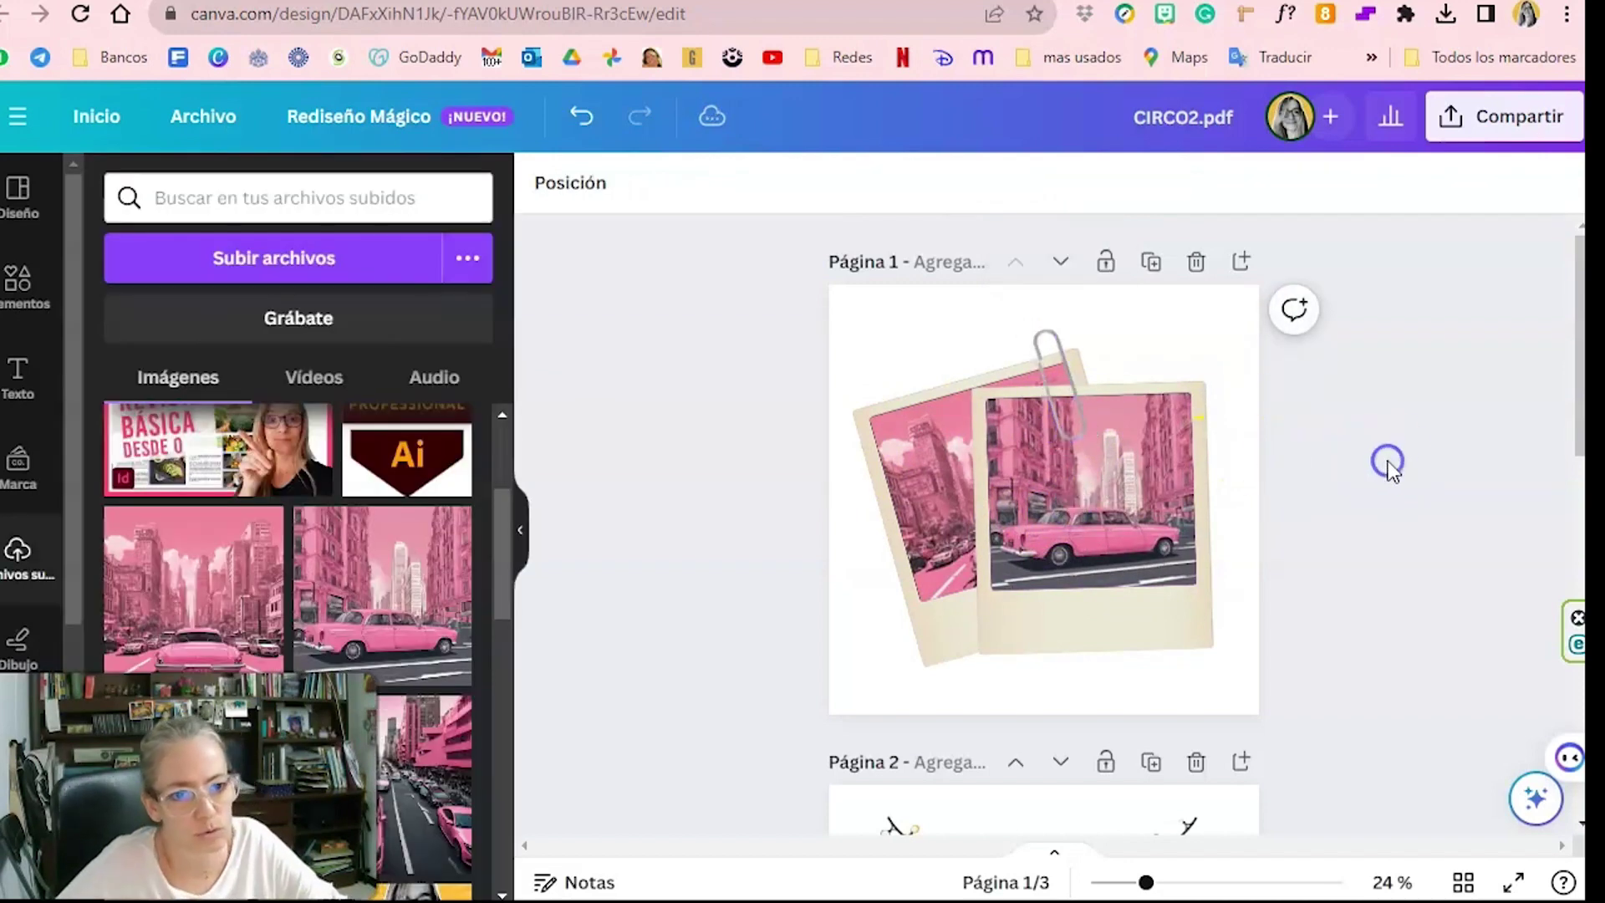
click(874, 333)
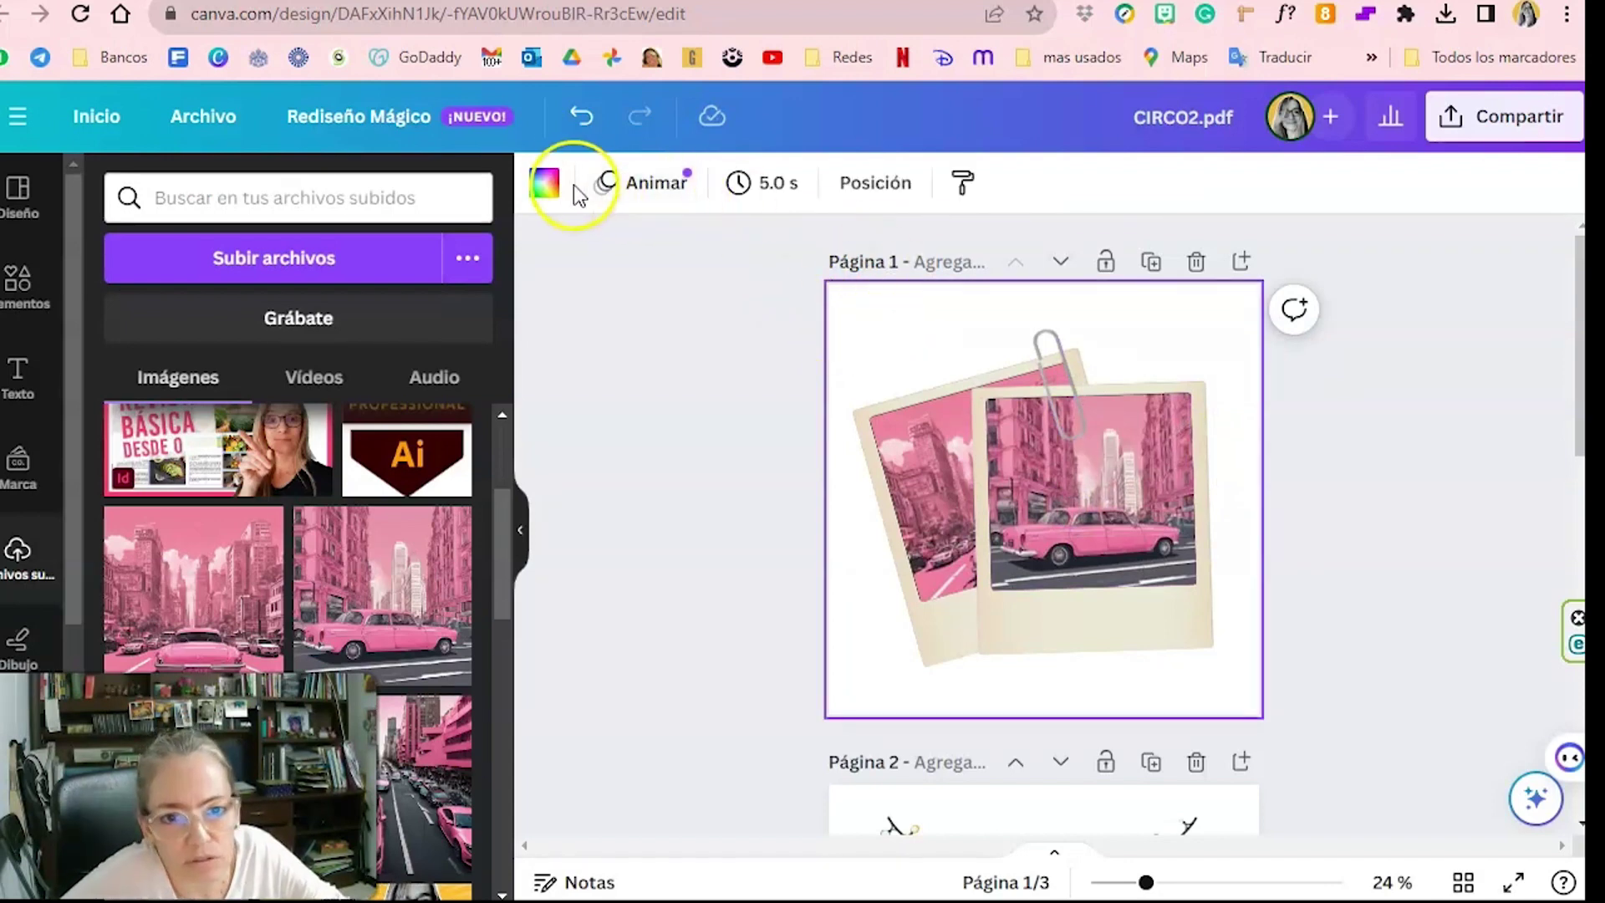
Set page 1's background to a light rose-mauve from the photo palette.
click(550, 184)
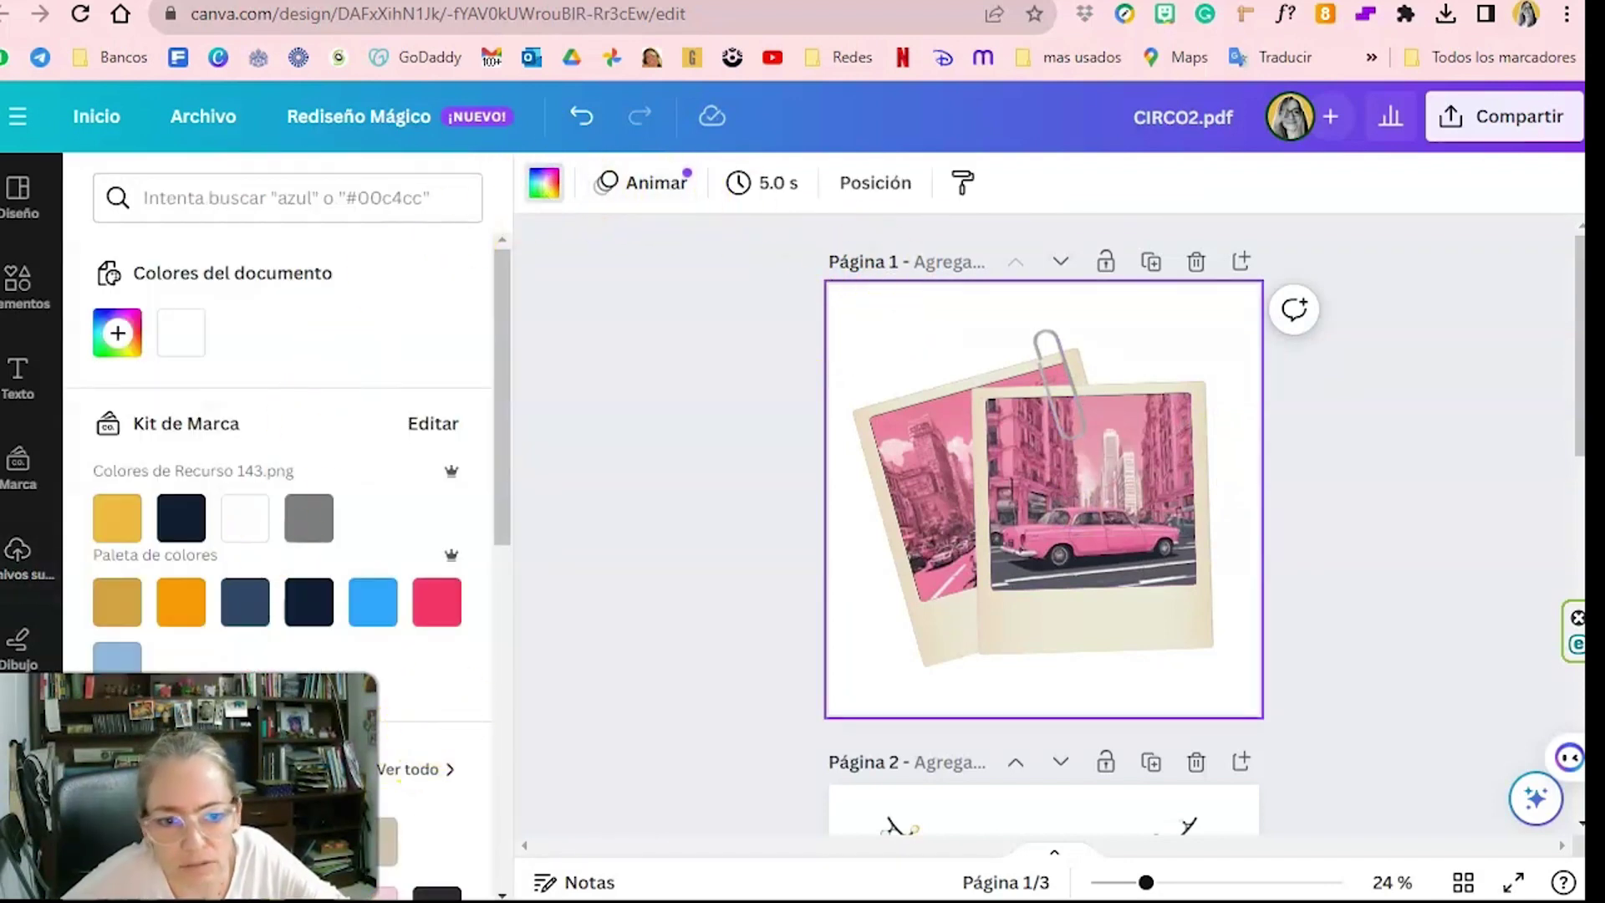
scroll(247, 669, down, 3)
click(325, 666)
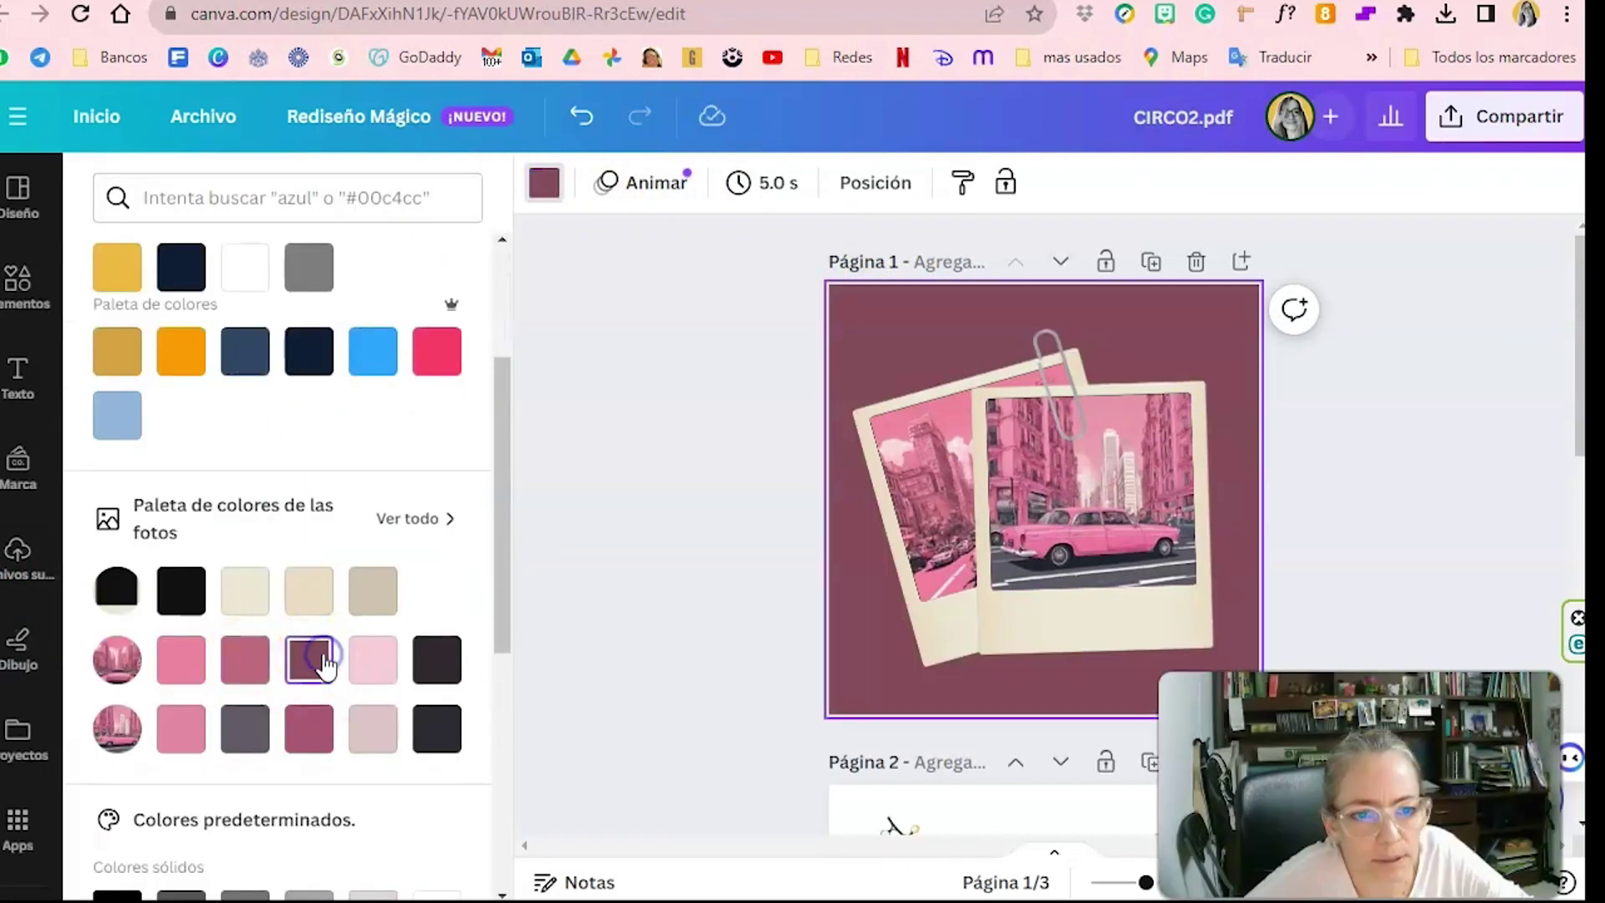
click(252, 668)
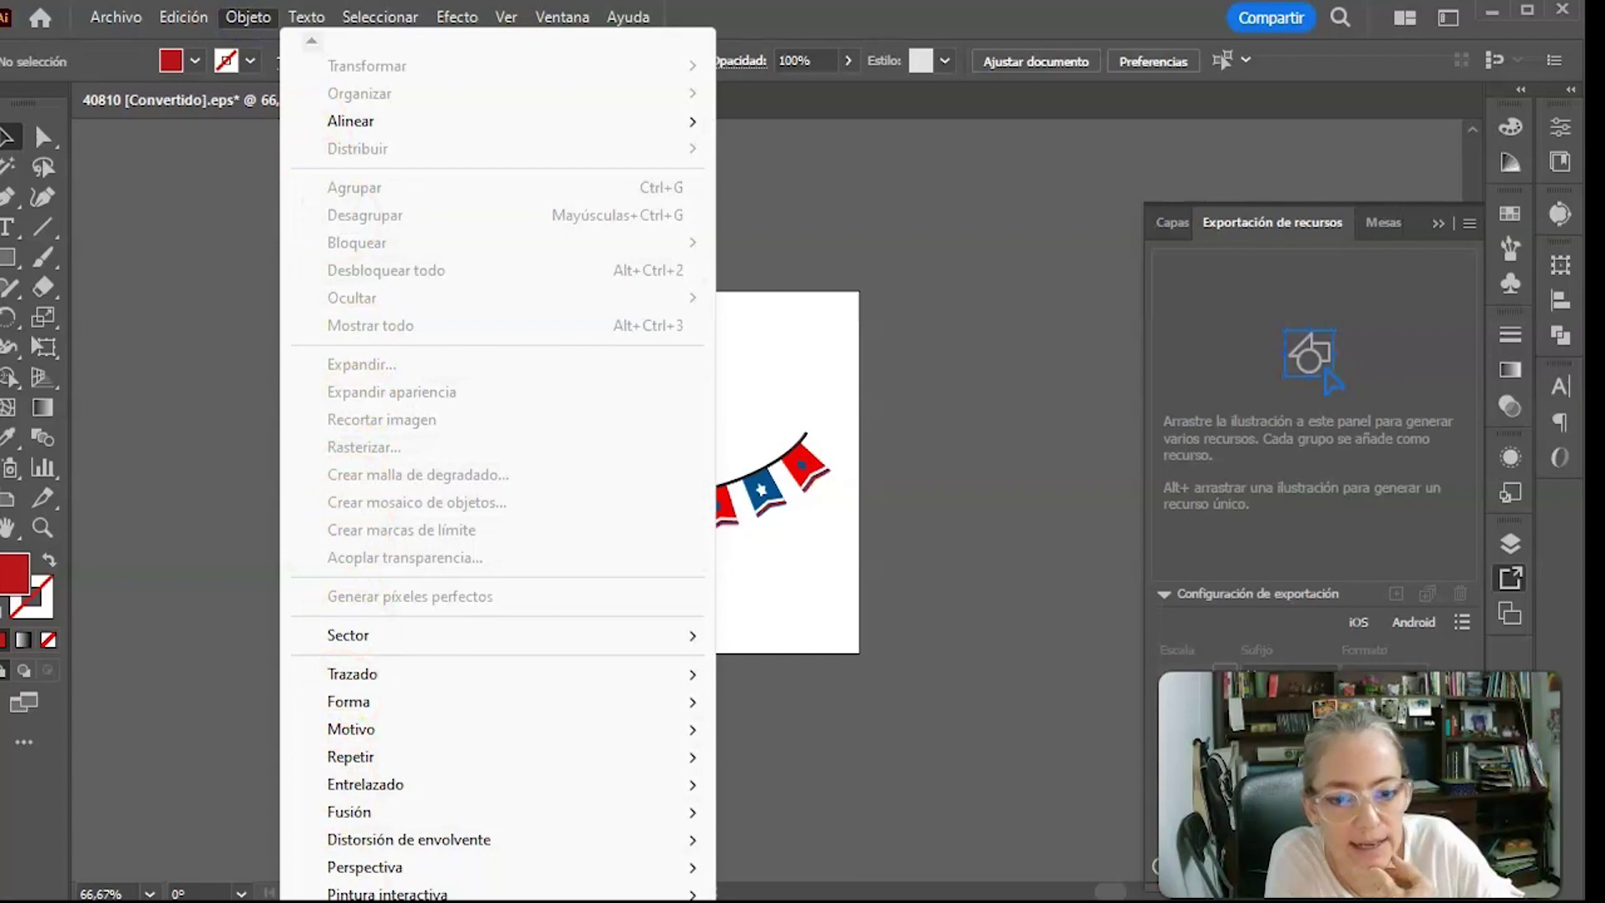
Fit the artboard to the bunting artwork and start saving it as SVG.
click(731, 869)
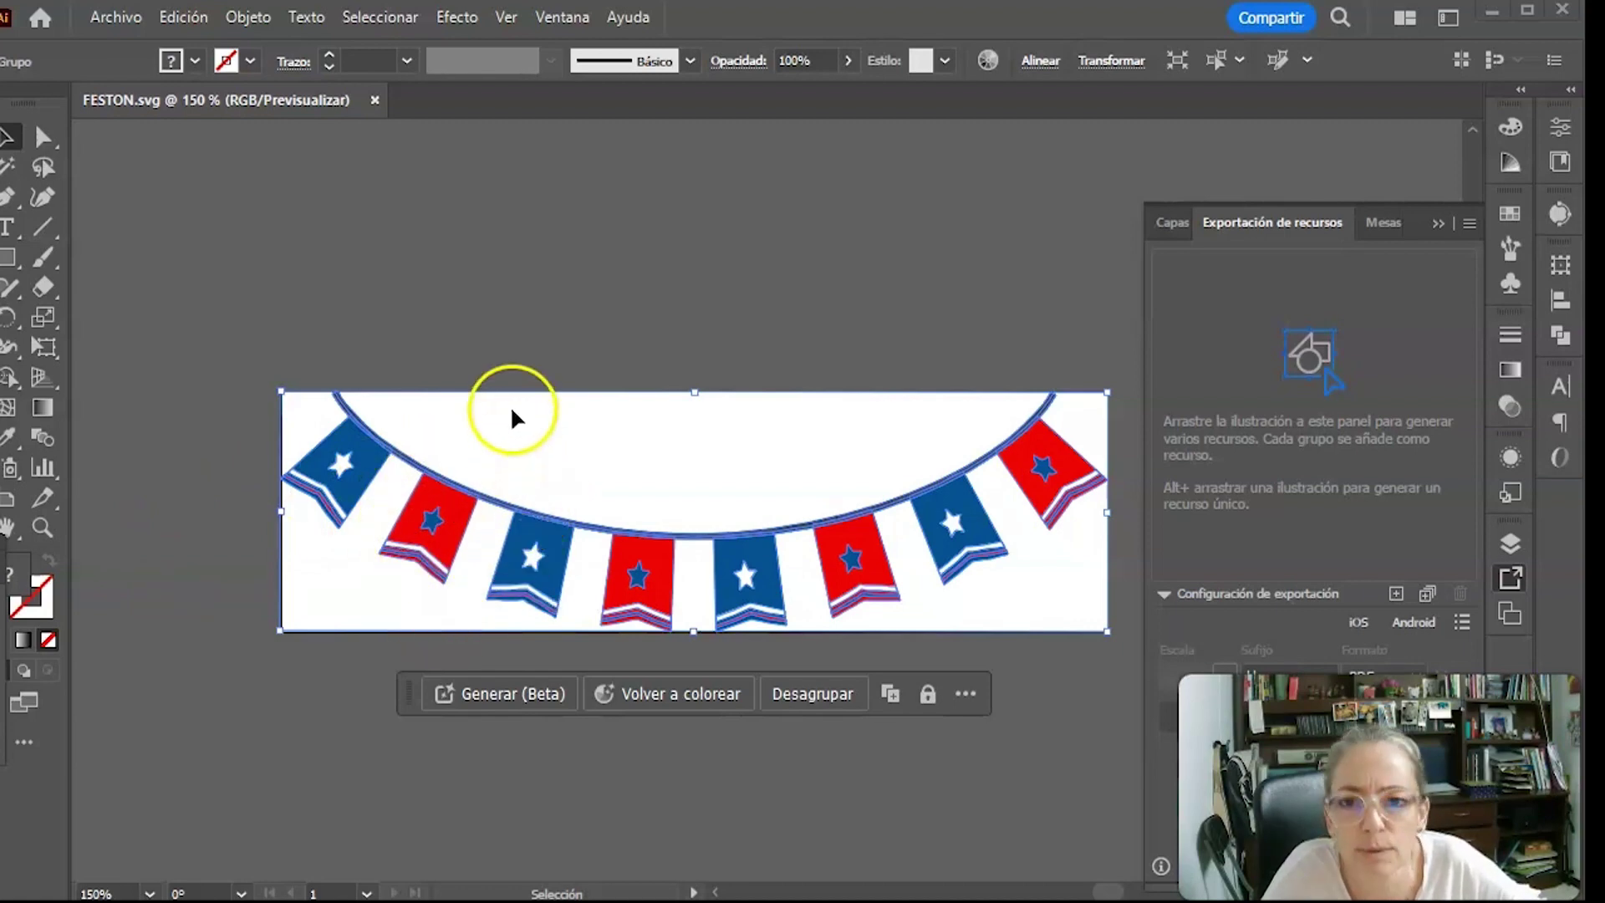
click(111, 18)
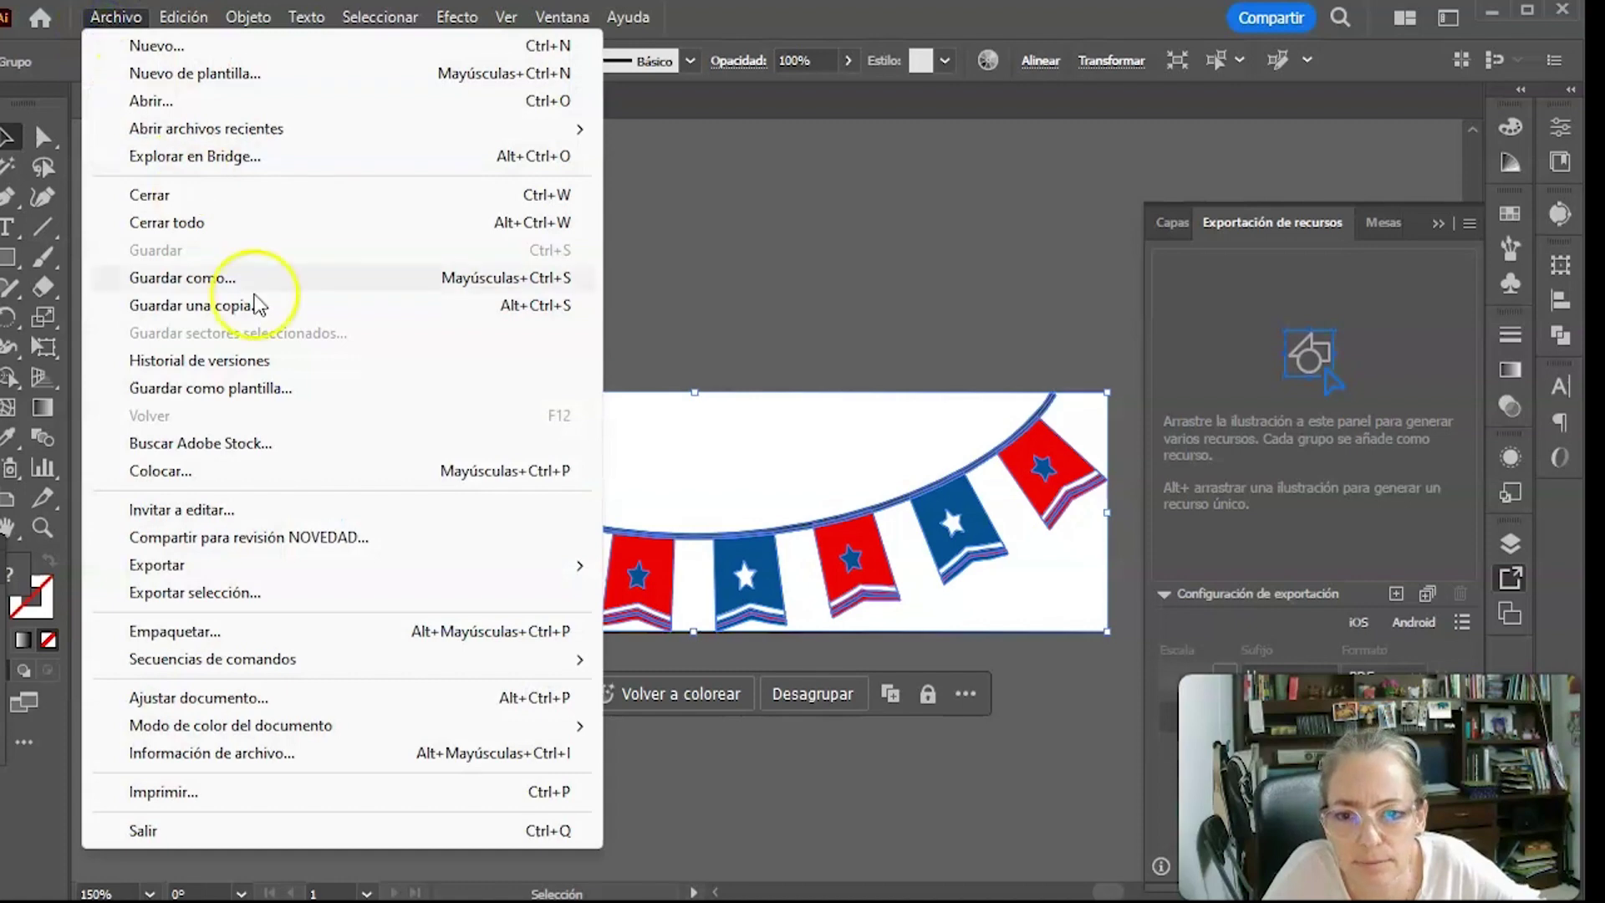
click(168, 278)
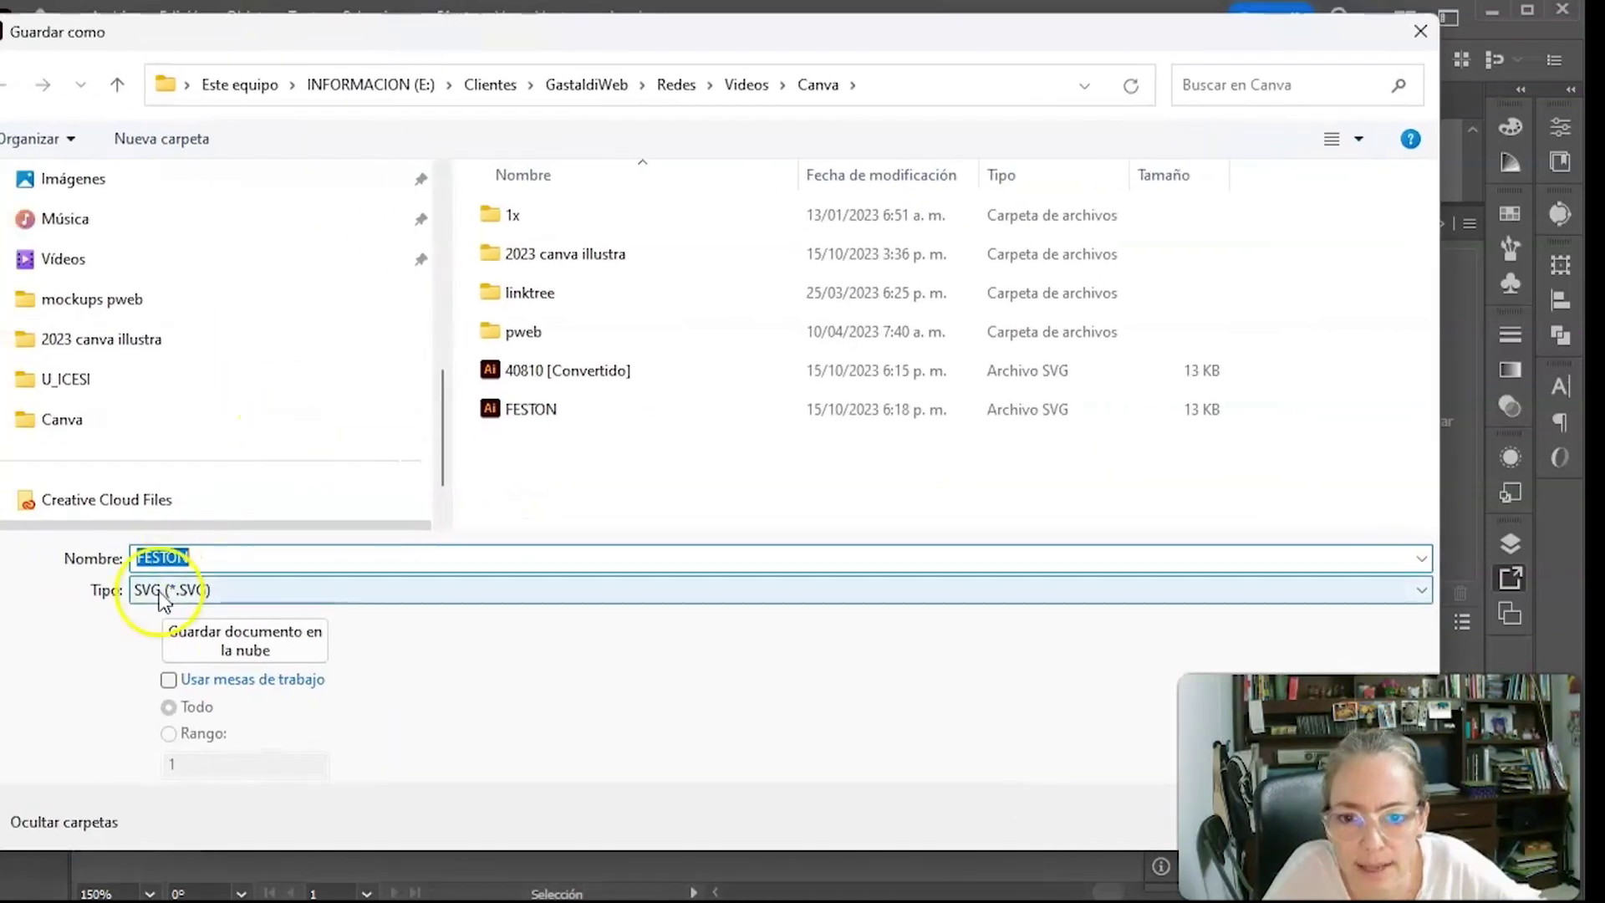
key(Return)
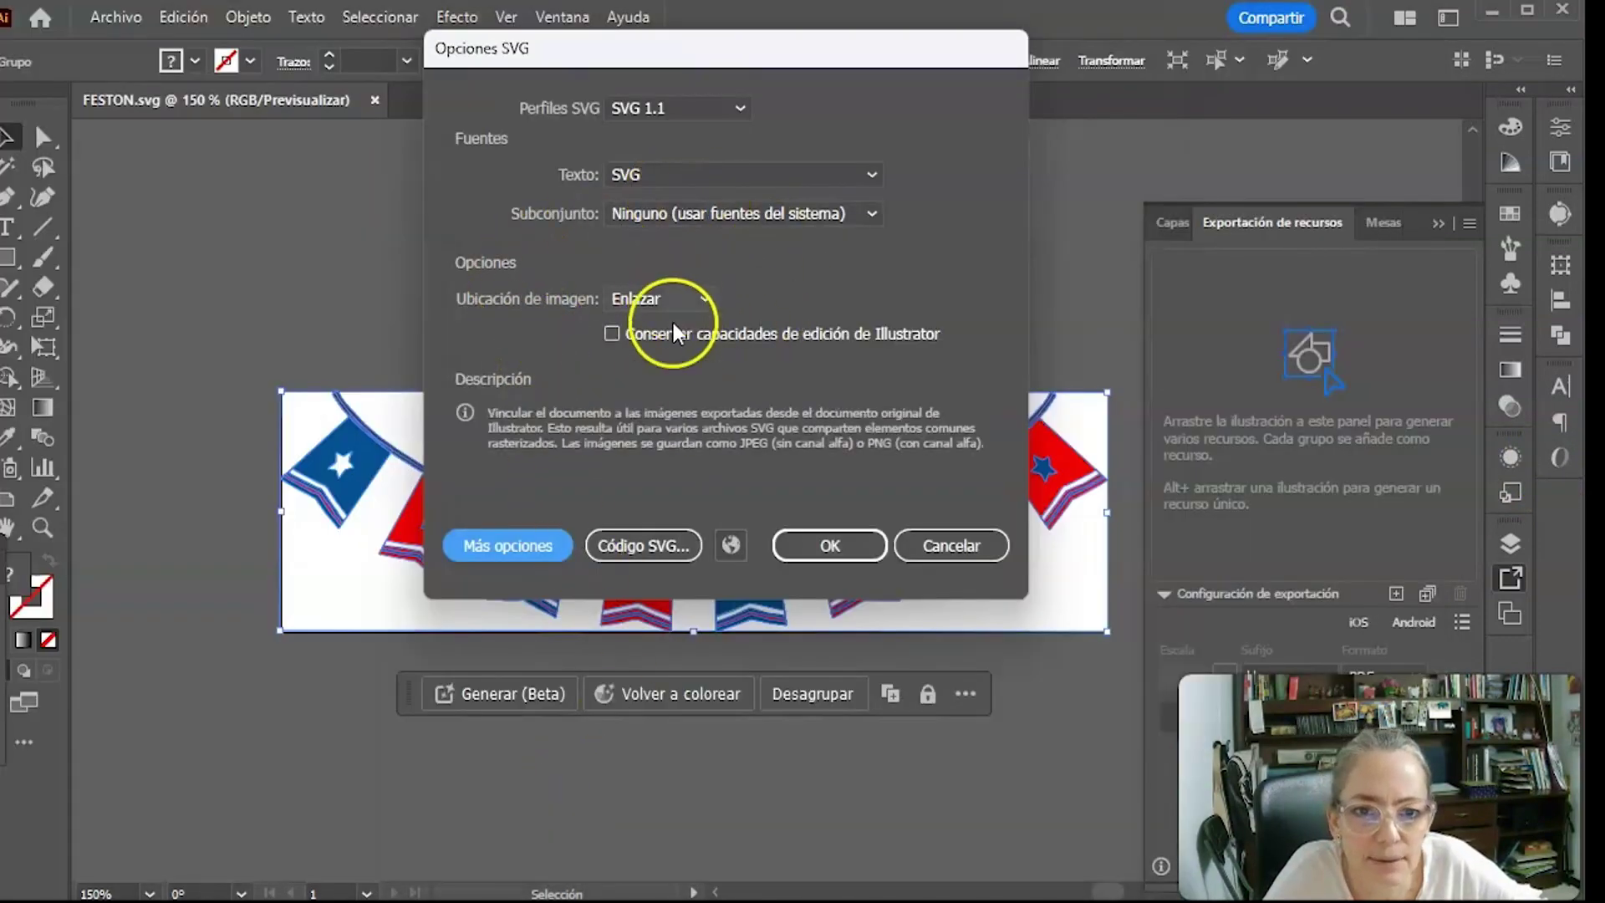
Set SVG CSS properties to presentation attributes and finish saving FESTON.svg.
click(525, 548)
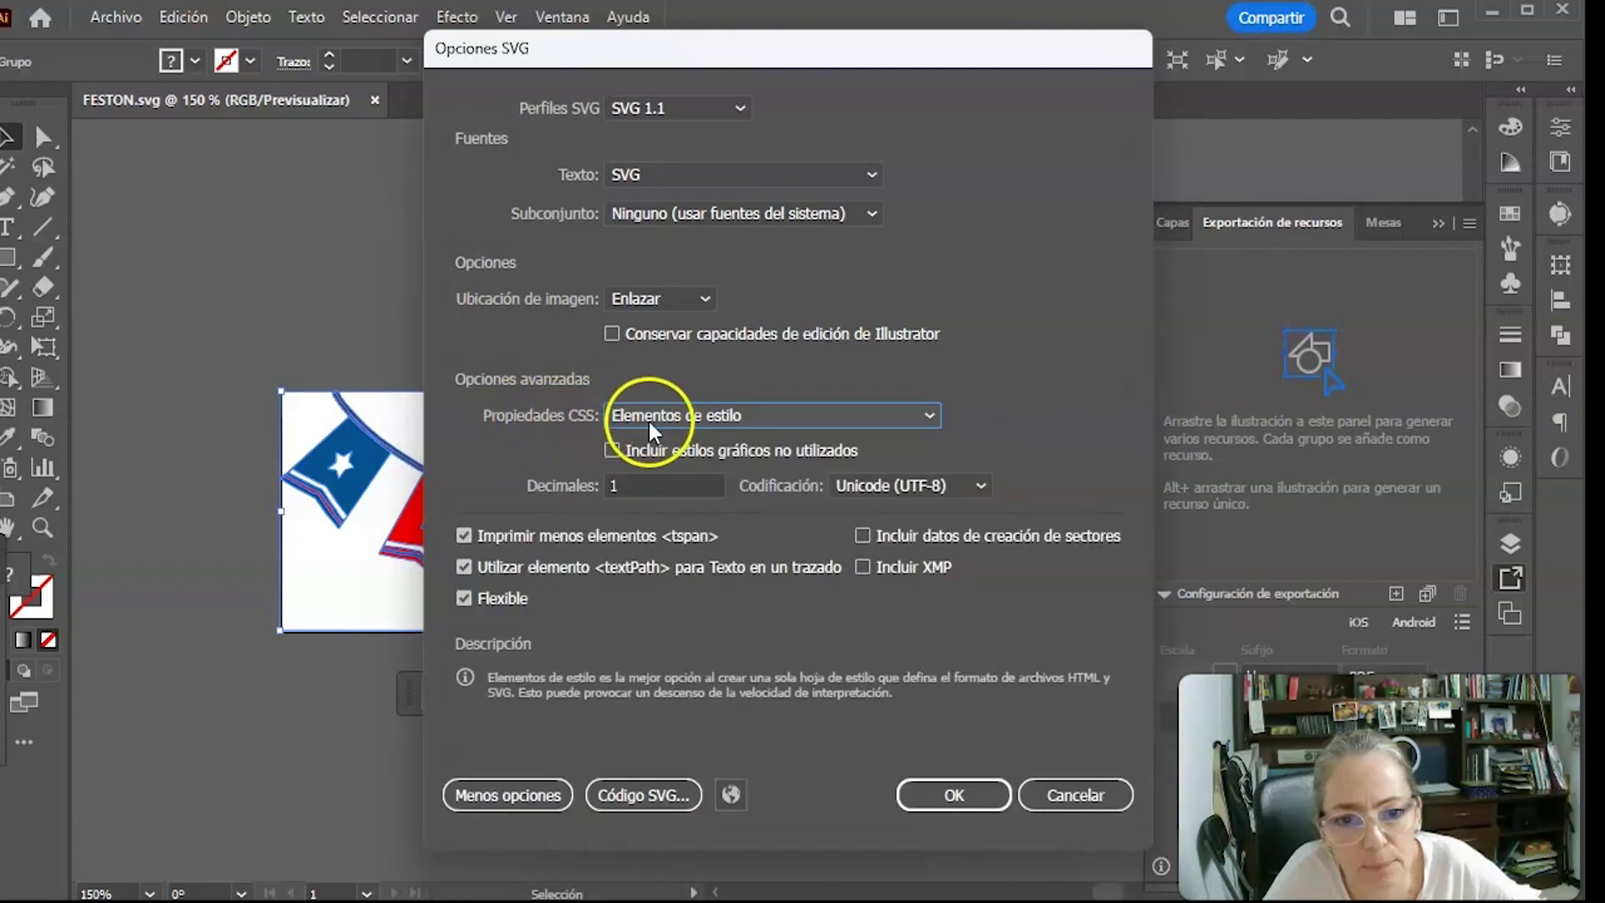
click(707, 418)
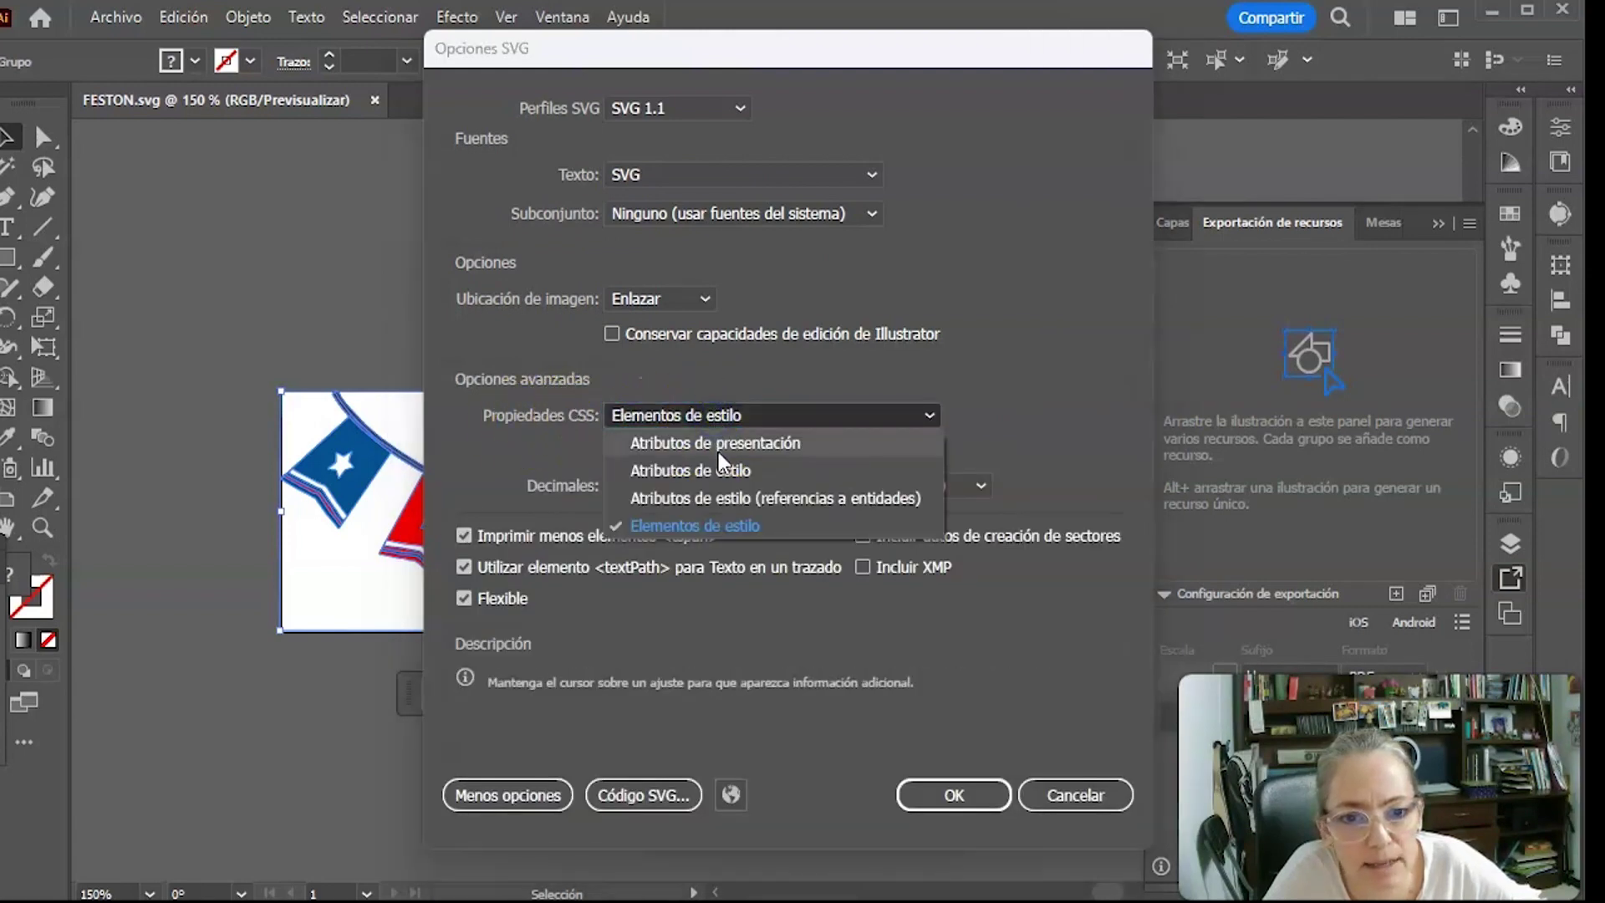
click(719, 443)
click(978, 791)
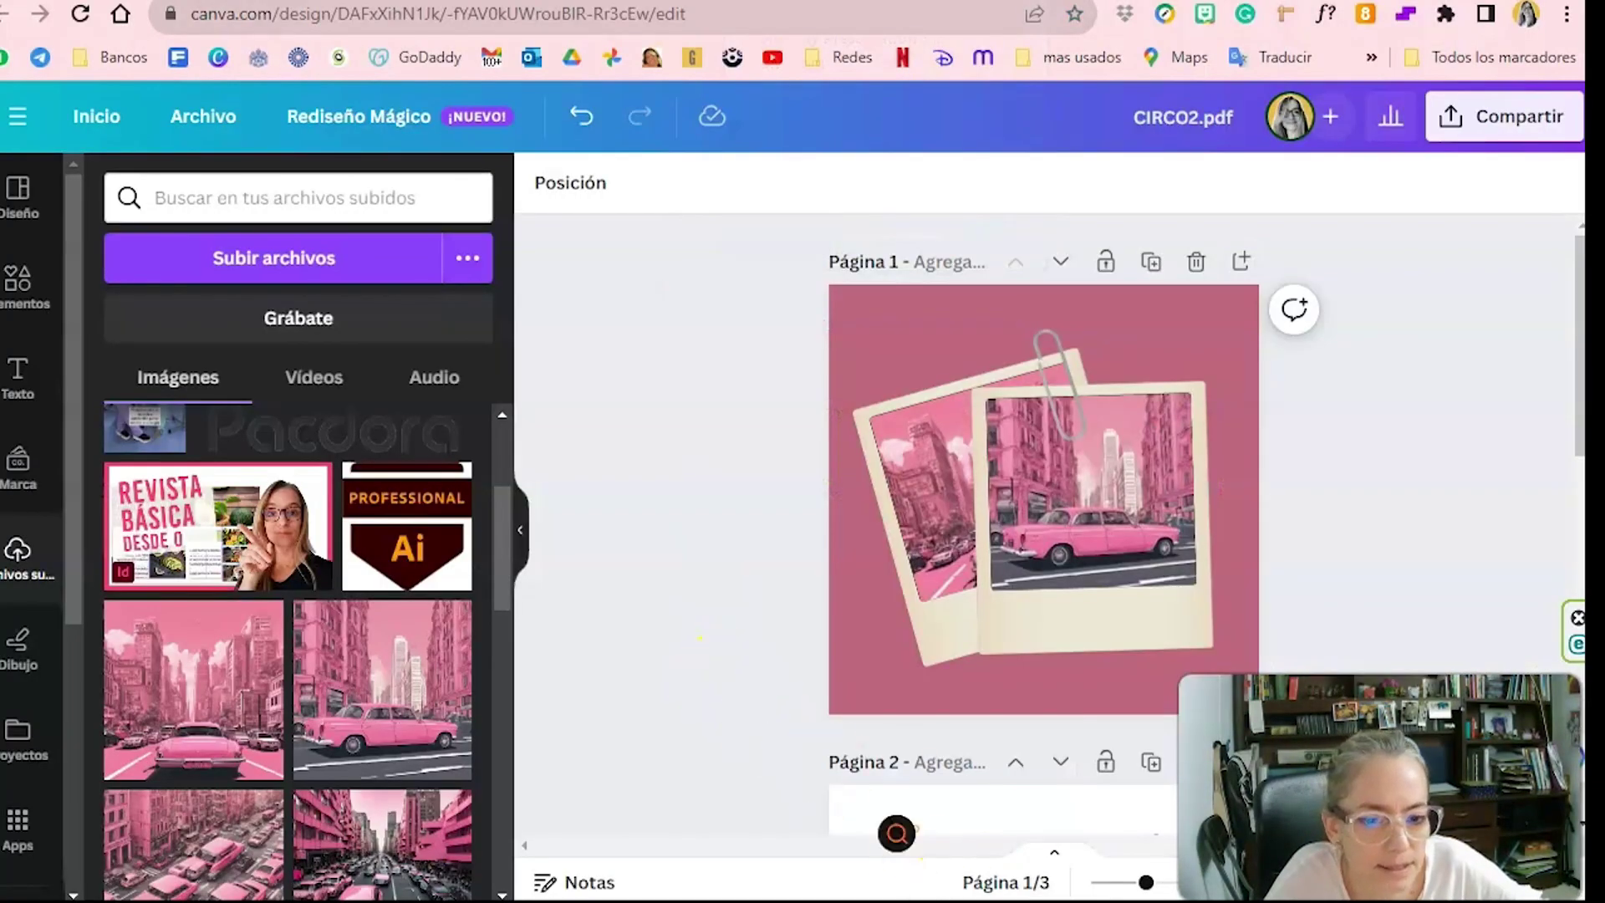
Upload FESTON into Canva, place it at page 1's top and stretch it full width.
key(alt+Tab)
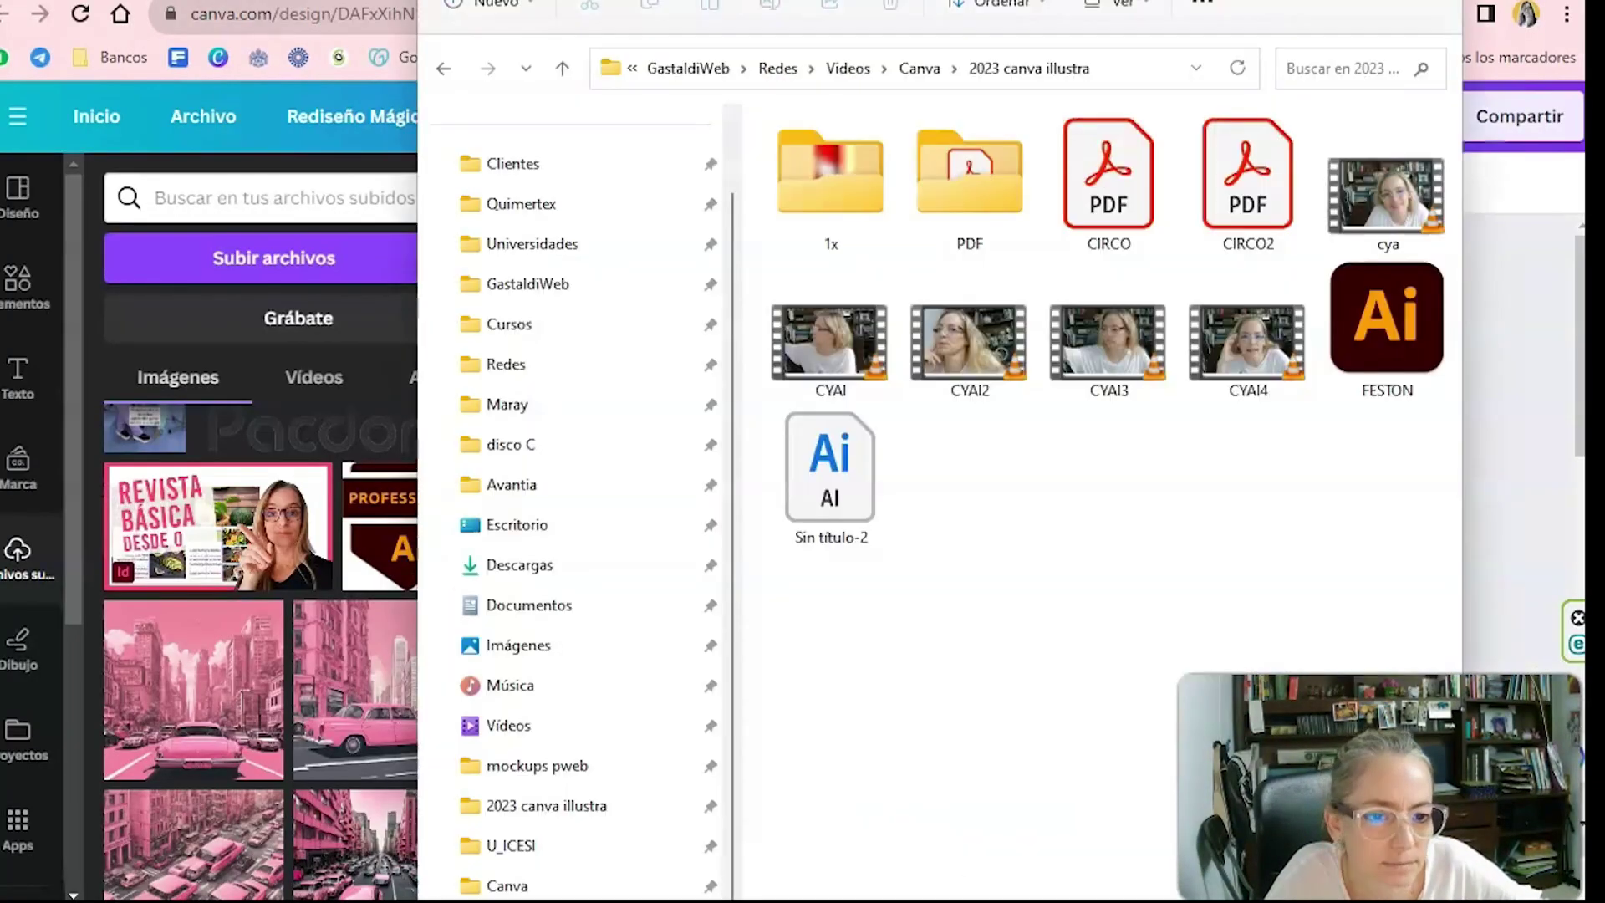
drag(1384, 326, 238, 430)
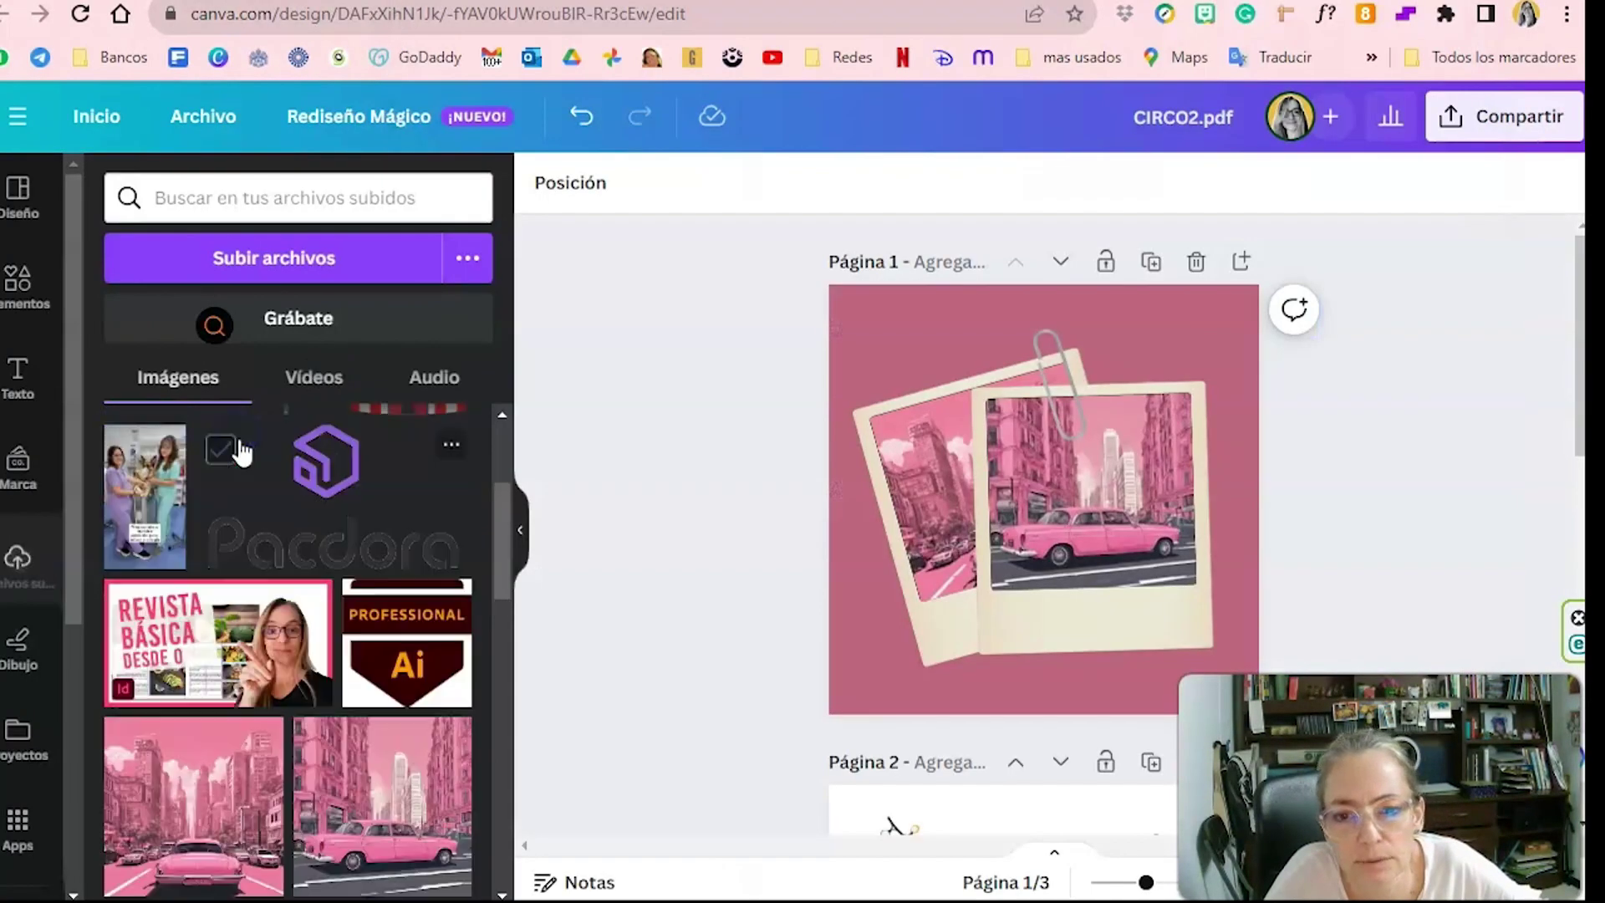
click(274, 508)
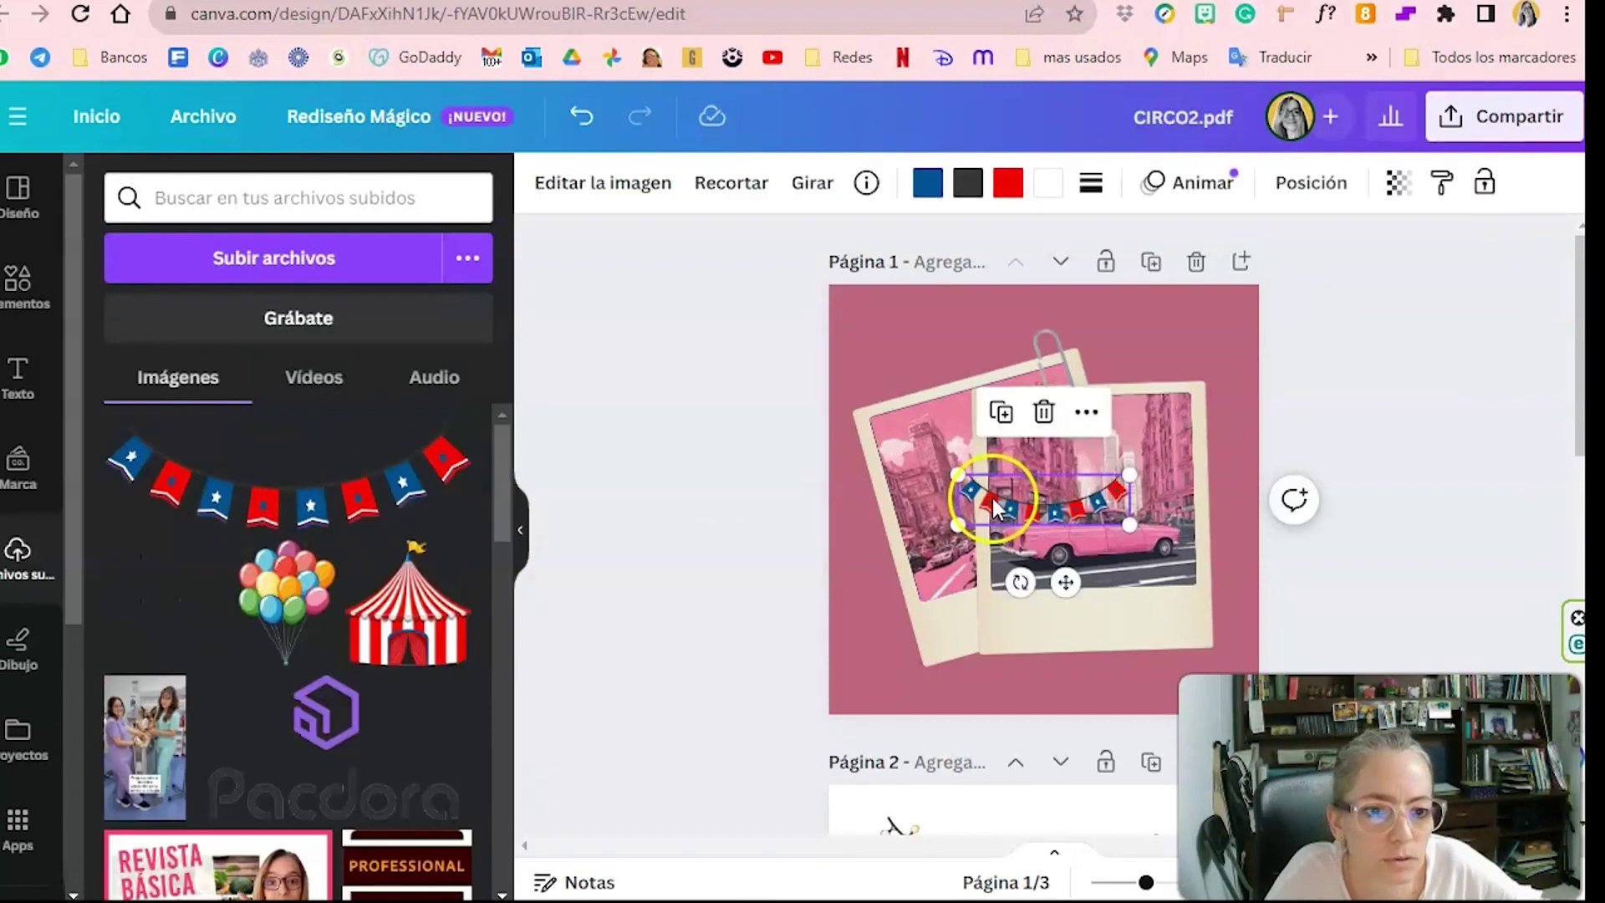
drag(992, 498, 870, 327)
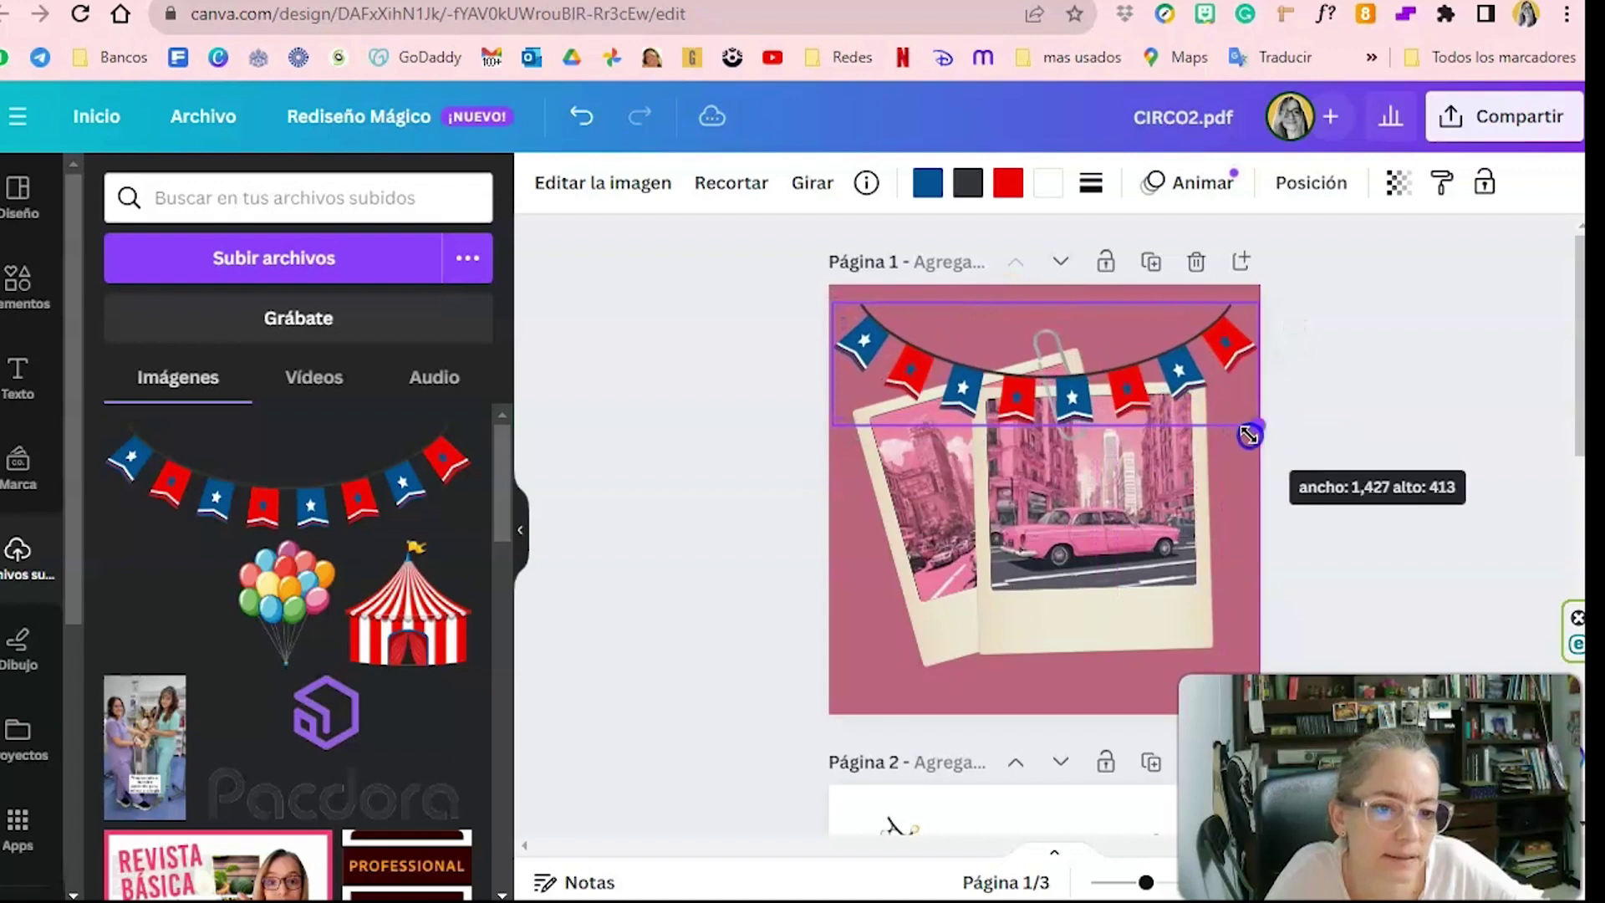
drag(1004, 346, 1257, 424)
Turn the bunting's blue flags light blue and its rope grey.
click(928, 186)
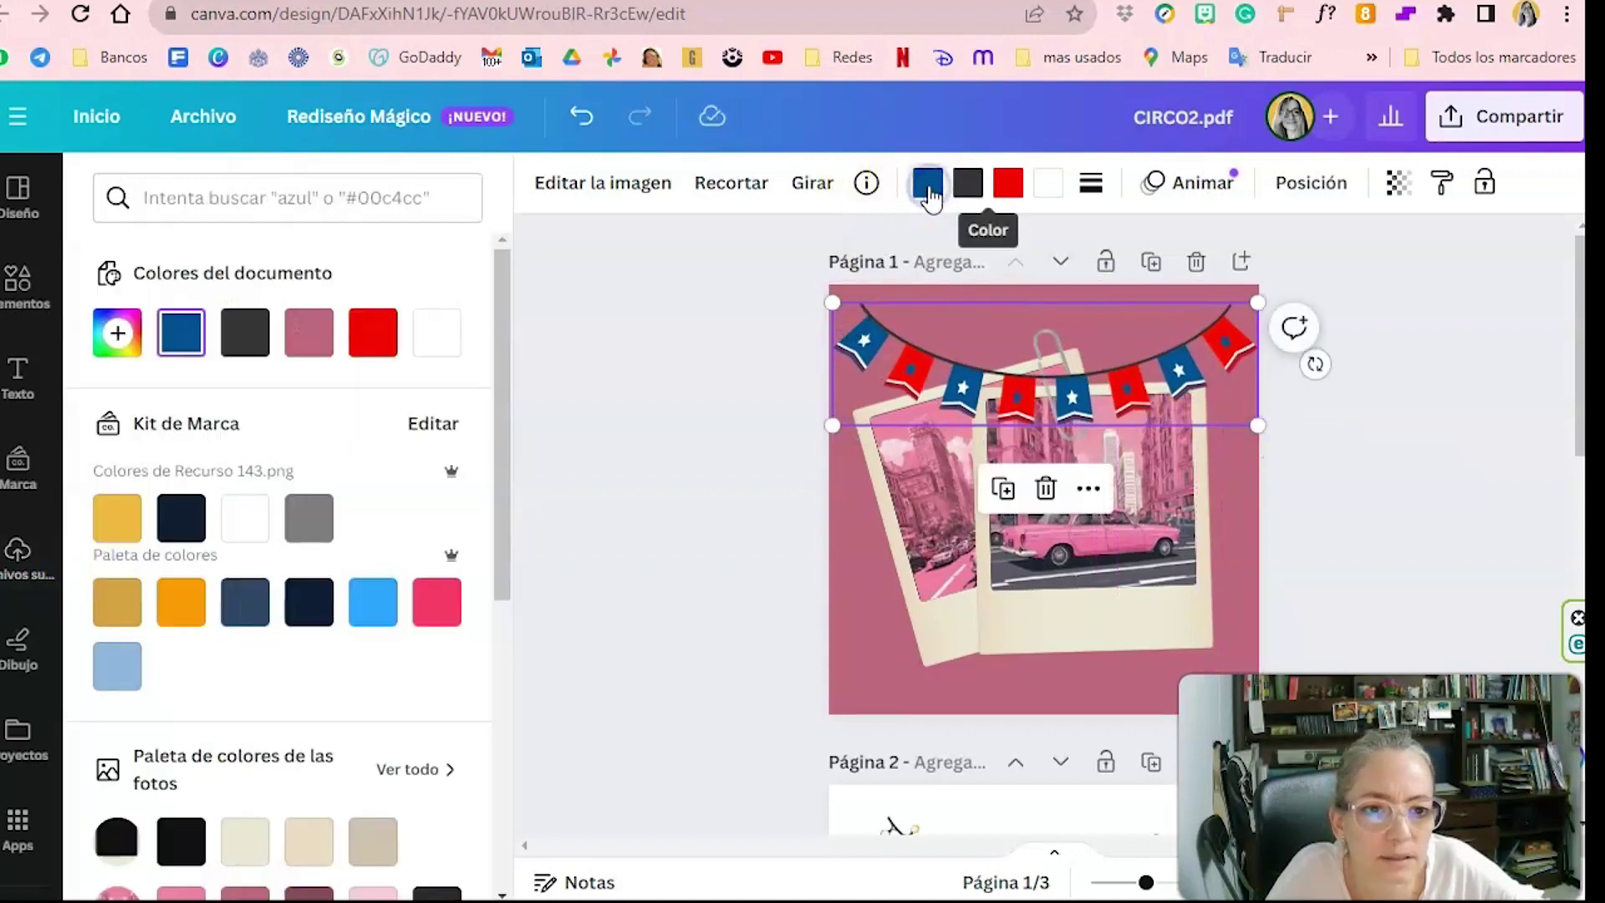
click(118, 667)
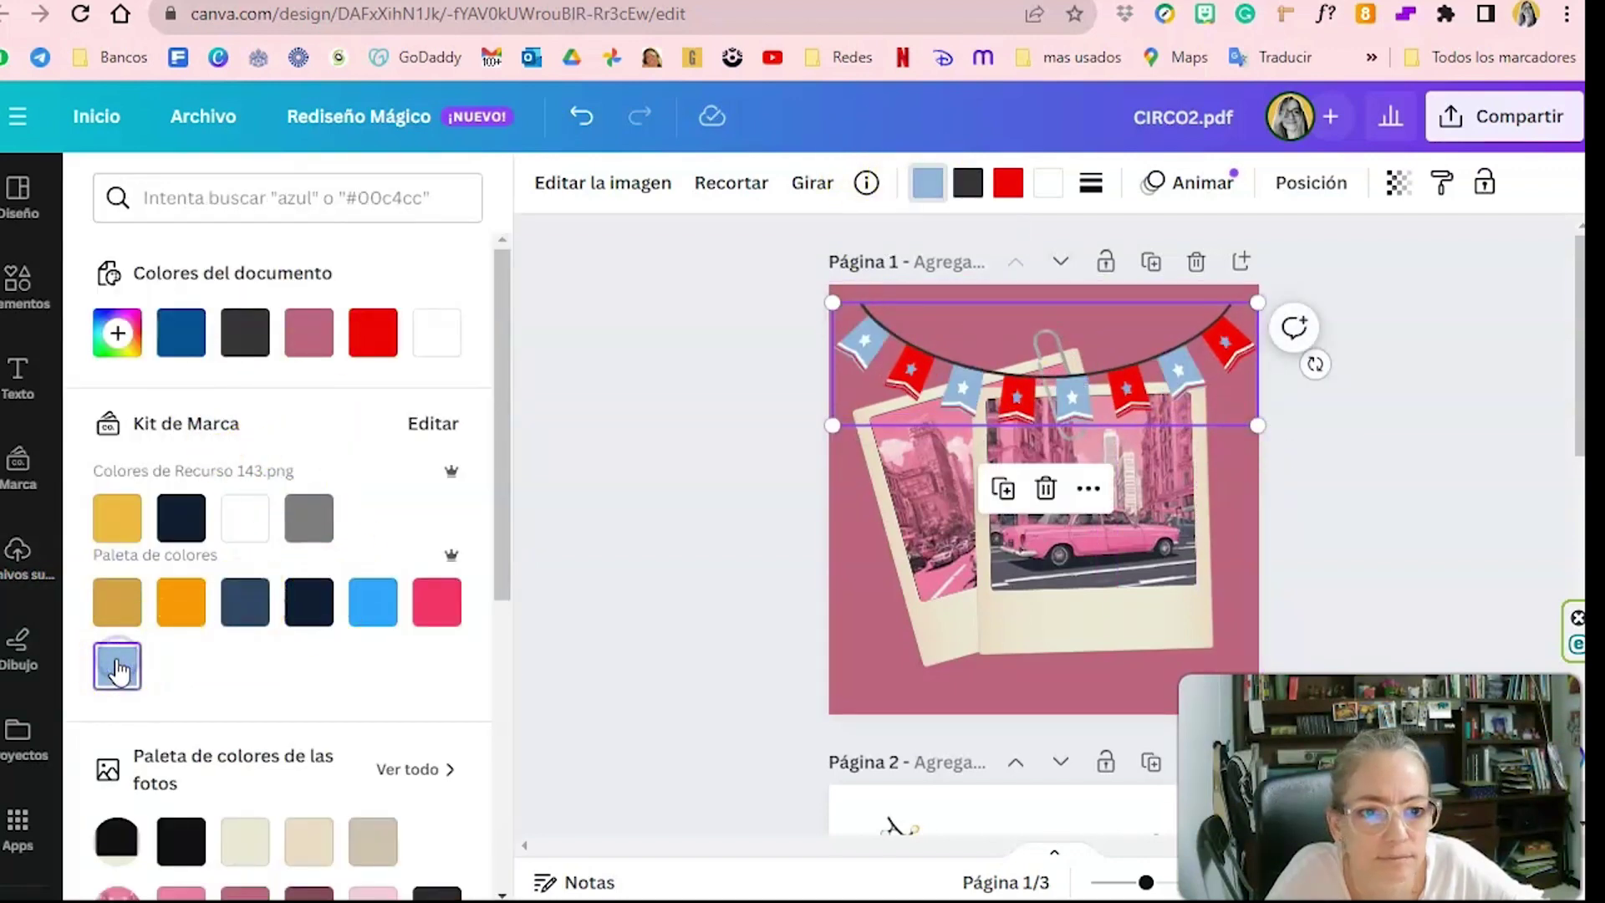
click(965, 182)
click(308, 518)
Turn the red flags light pink and darken the rope to navy.
click(1008, 183)
click(308, 332)
scroll(284, 585, down, 2)
click(373, 784)
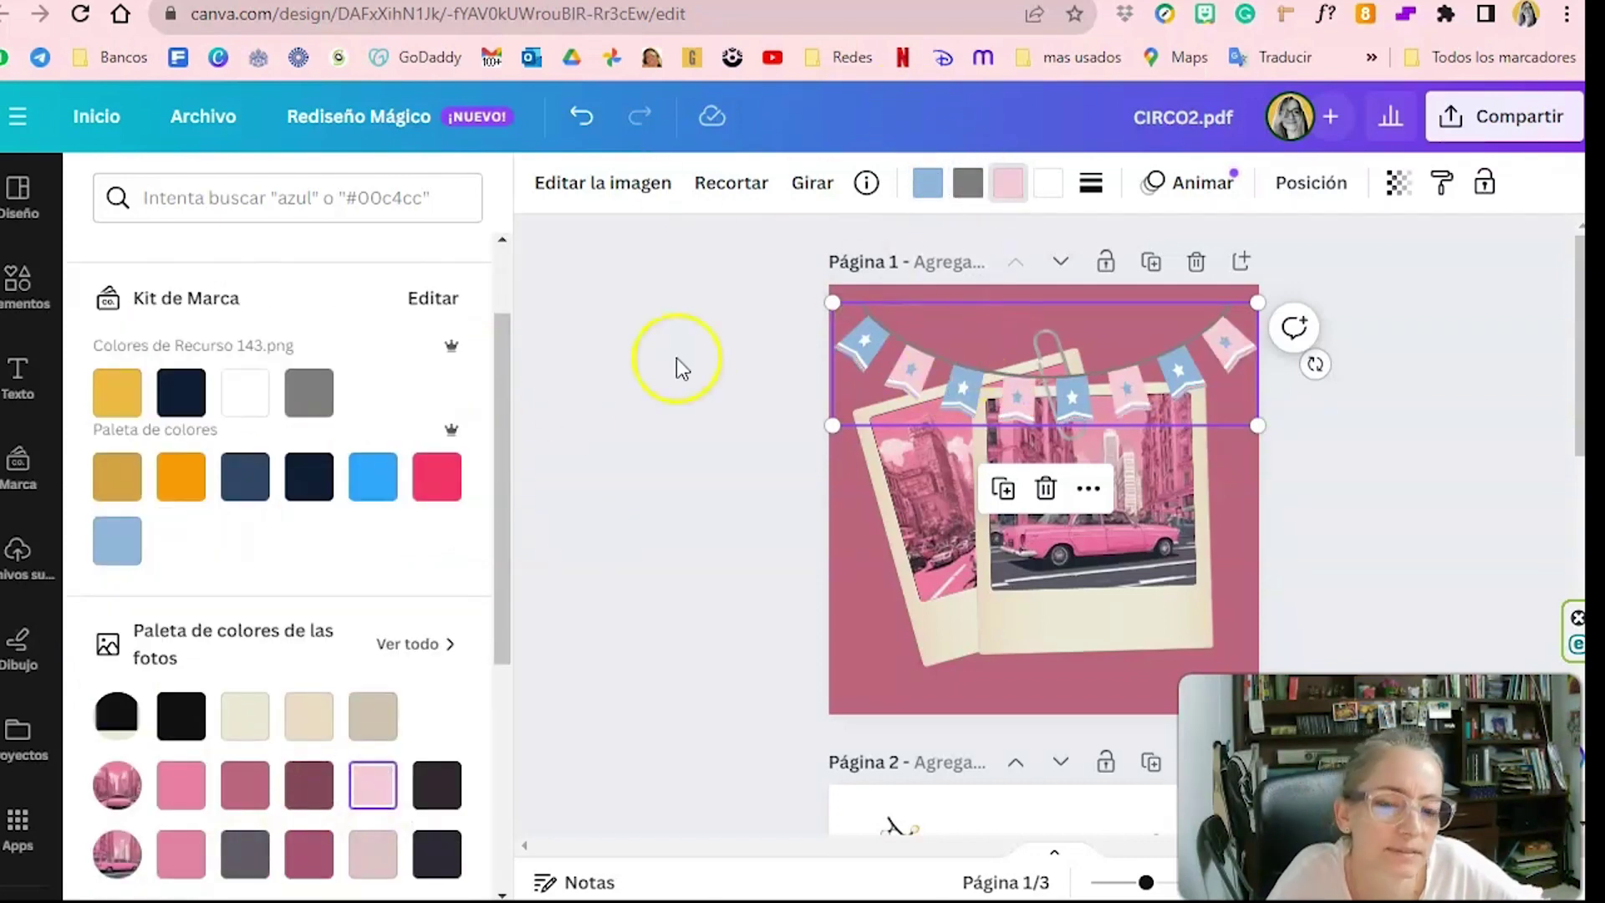
click(967, 182)
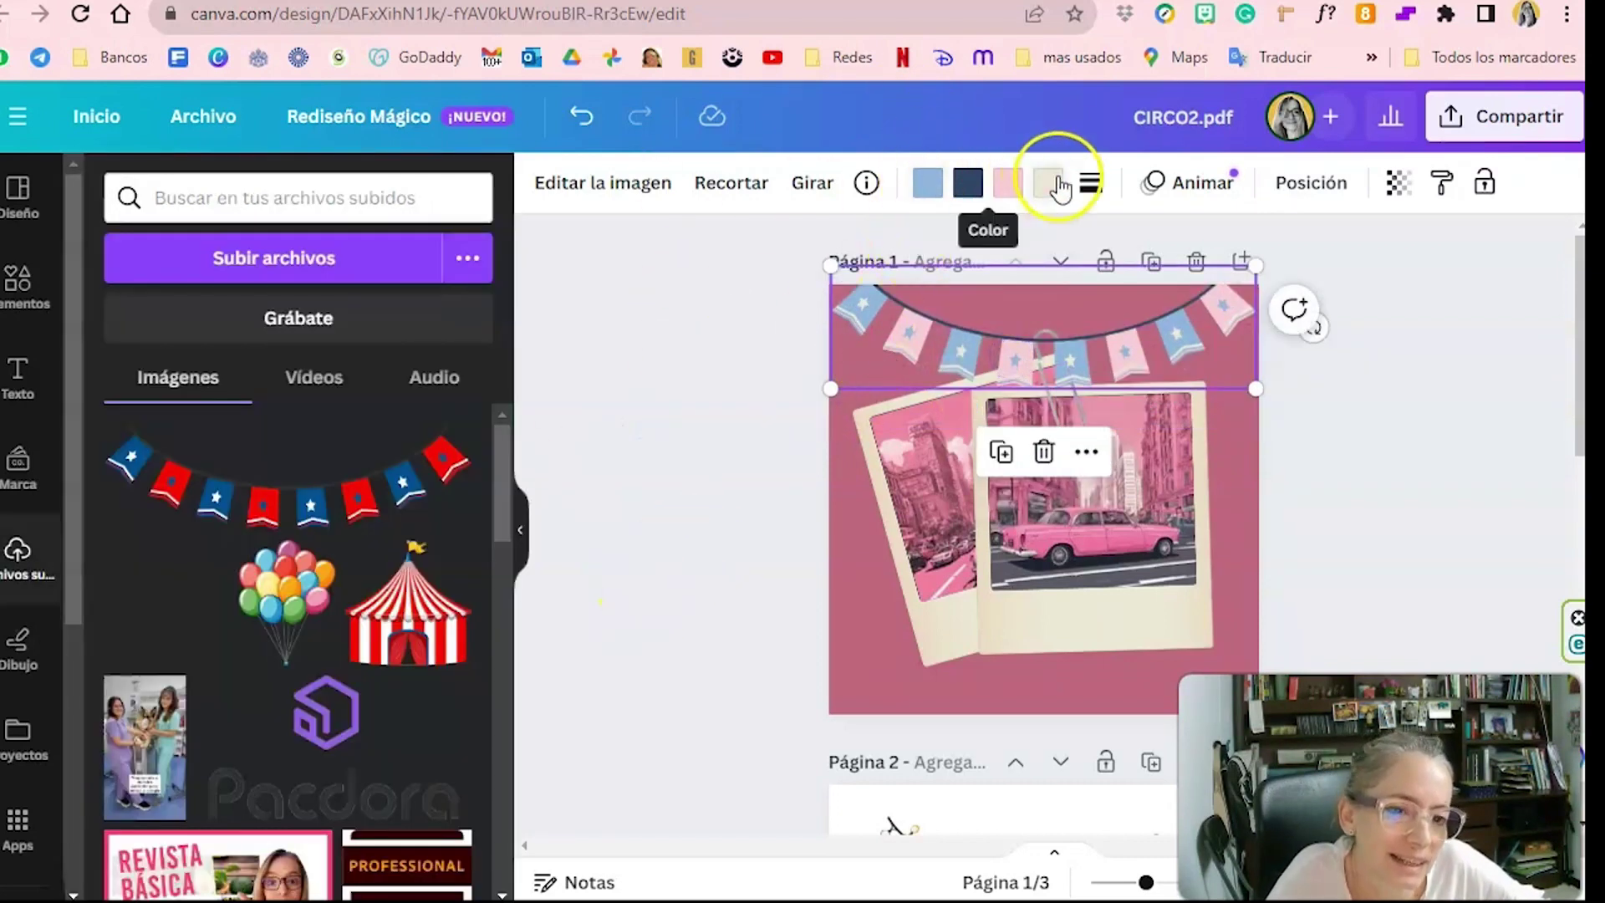
click(699, 413)
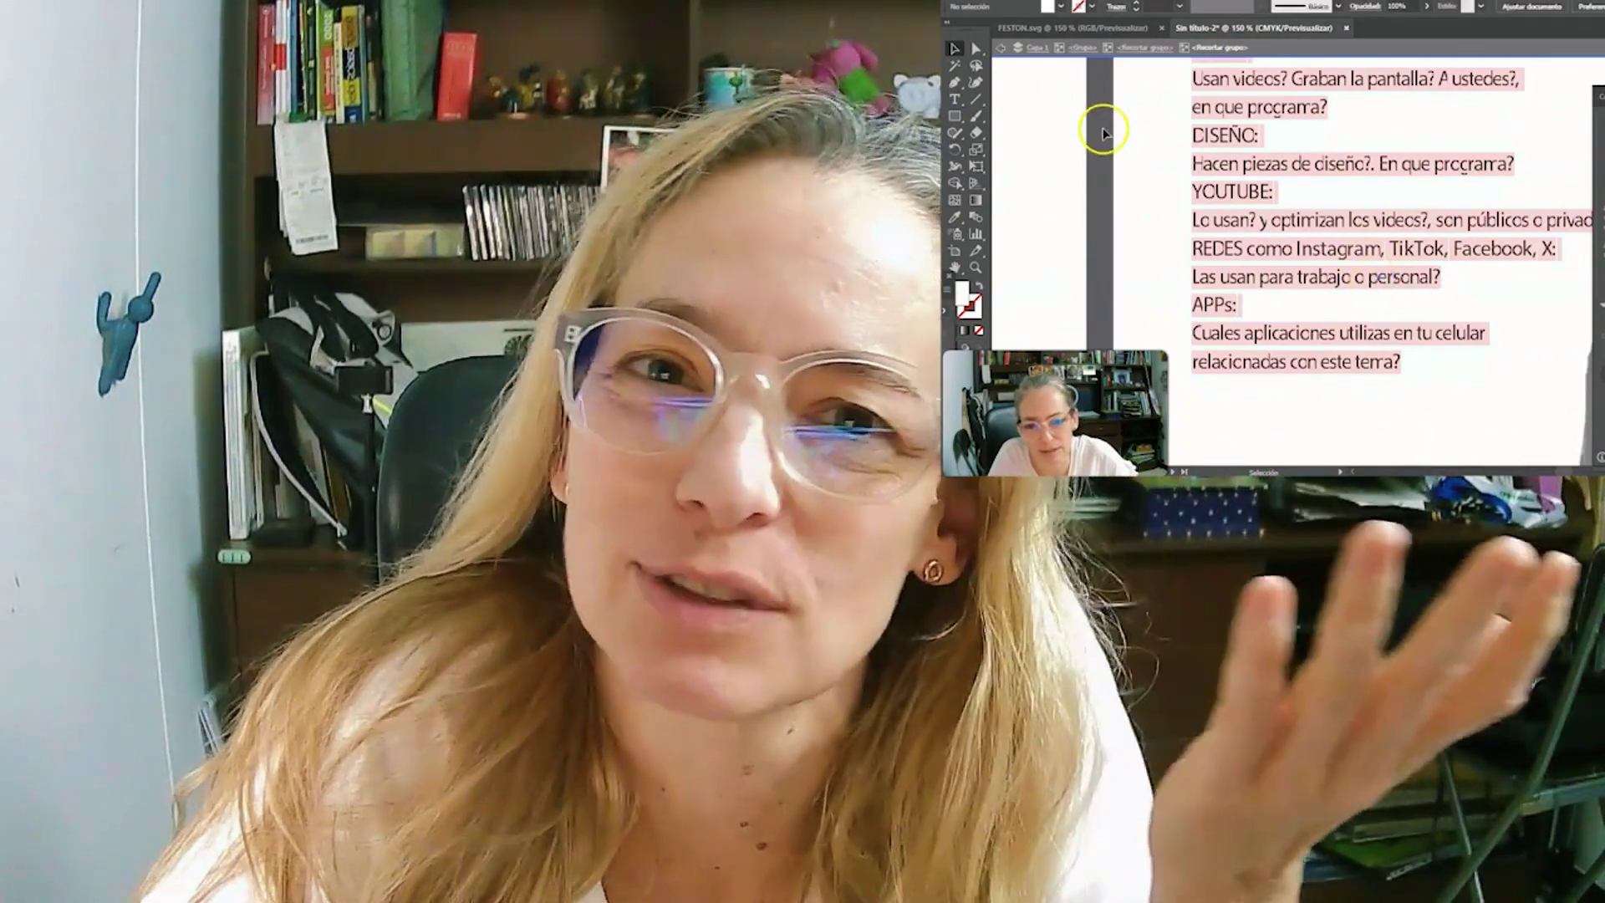
double_click(1235, 281)
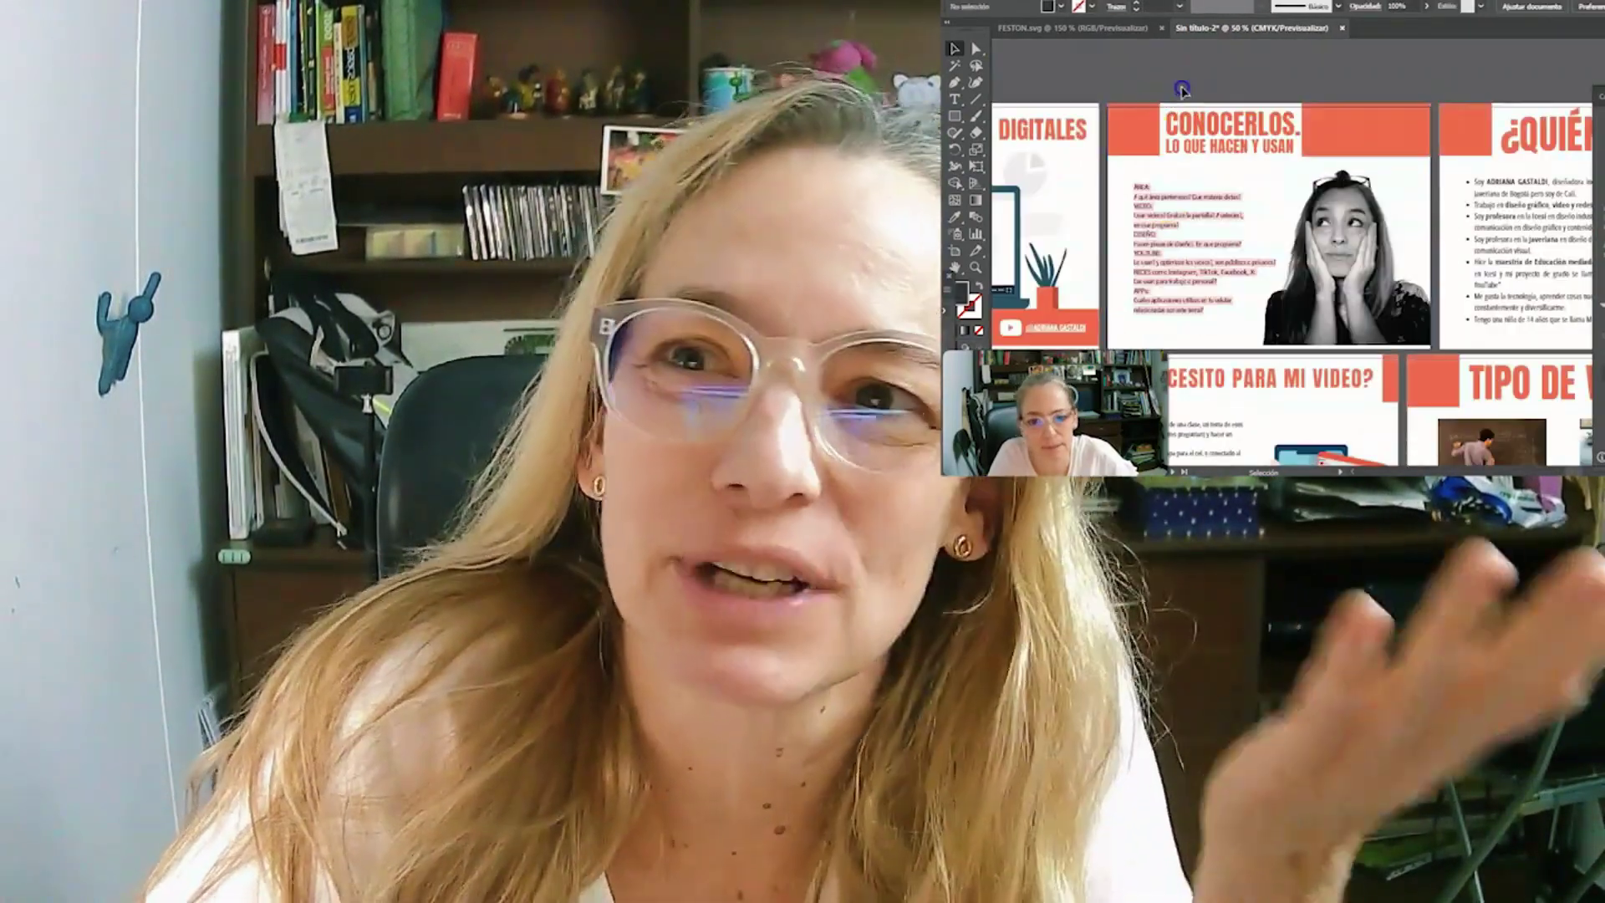